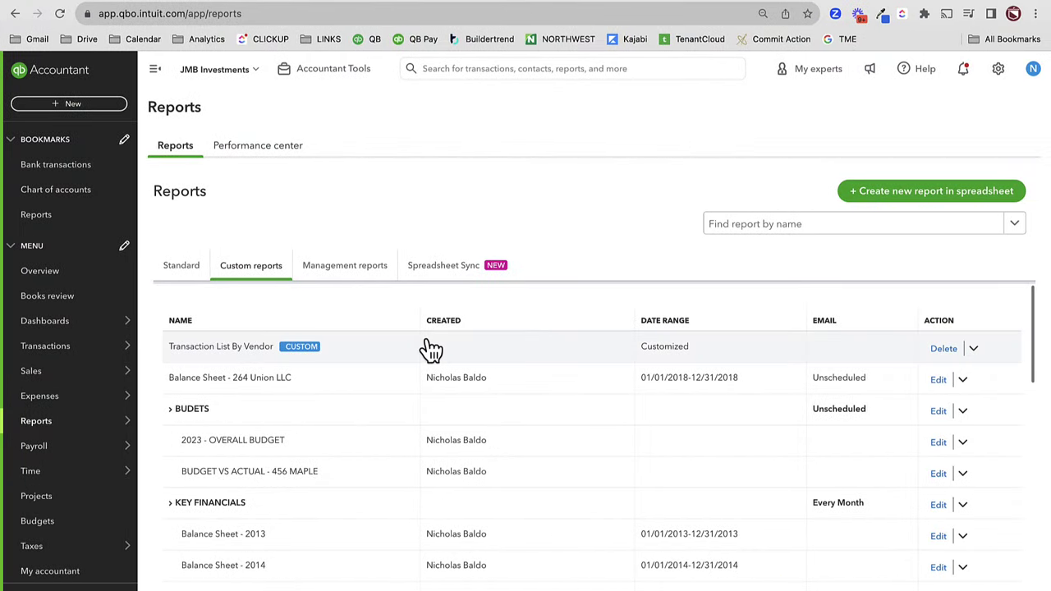
# - Open the custom report Balance Sheet - 2018 and collapse the navigation sidebar to view it full width
pyautogui.scroll(-5, 321, 488)
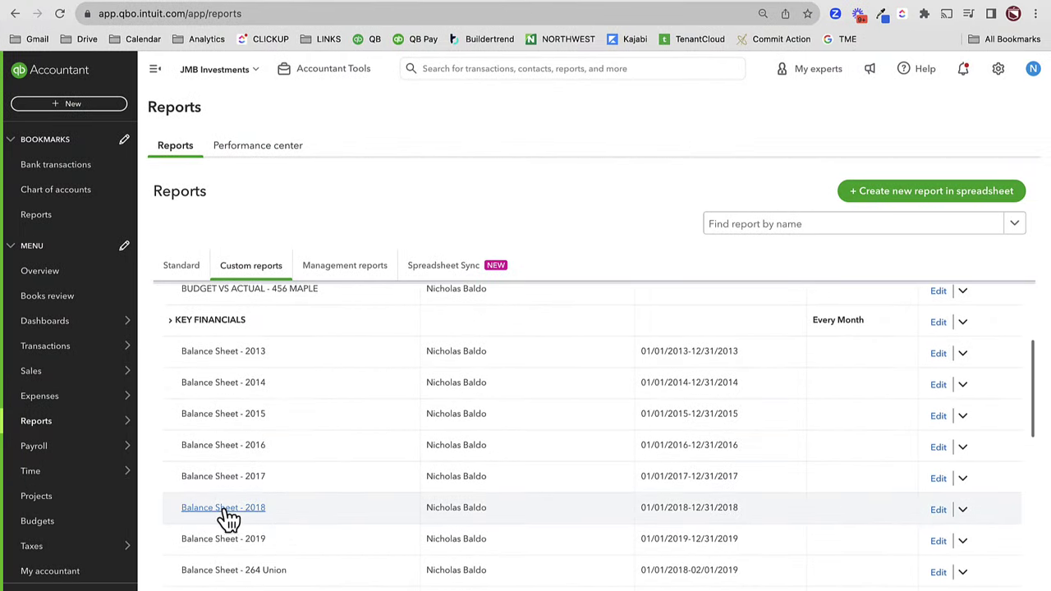
pyautogui.click(228, 510)
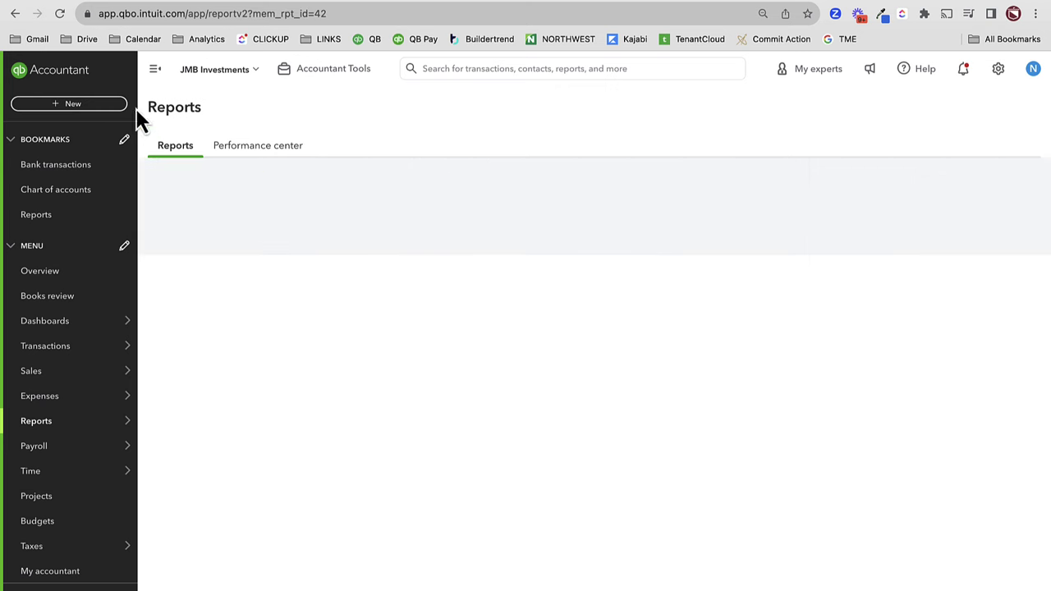
pyautogui.click(163, 71)
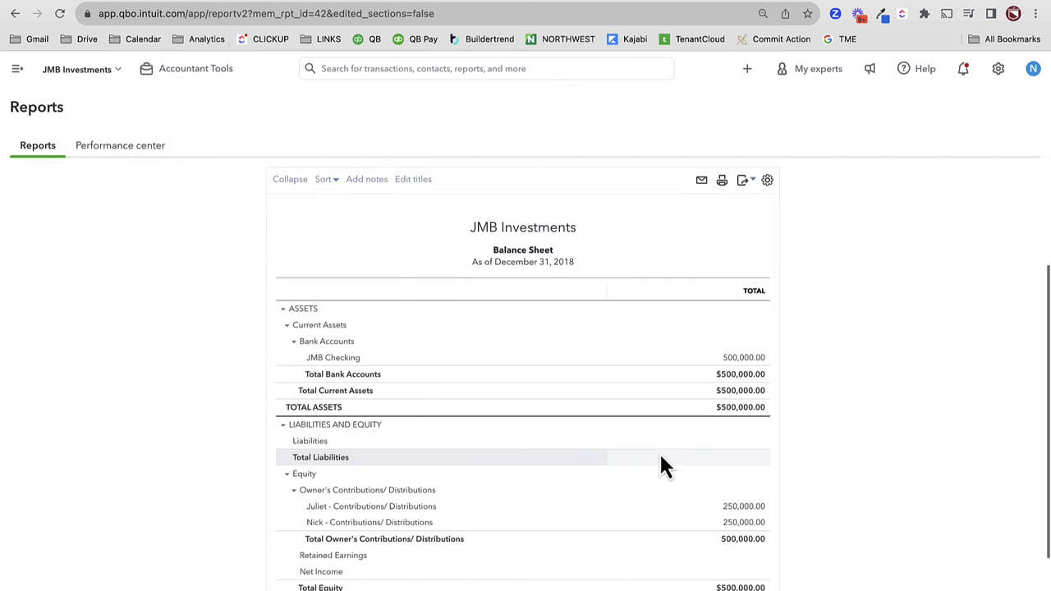
pyautogui.scroll(-2, 692, 462)
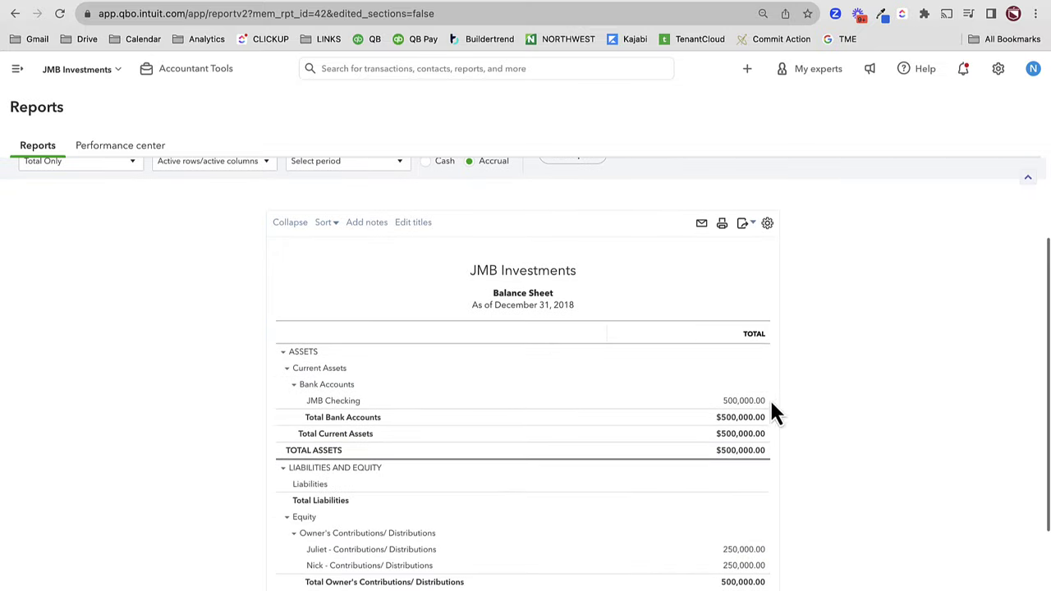
# - Drill down from the JMB Checking balance to the bank deposit dated 01/01/2018
pyautogui.click(744, 402)
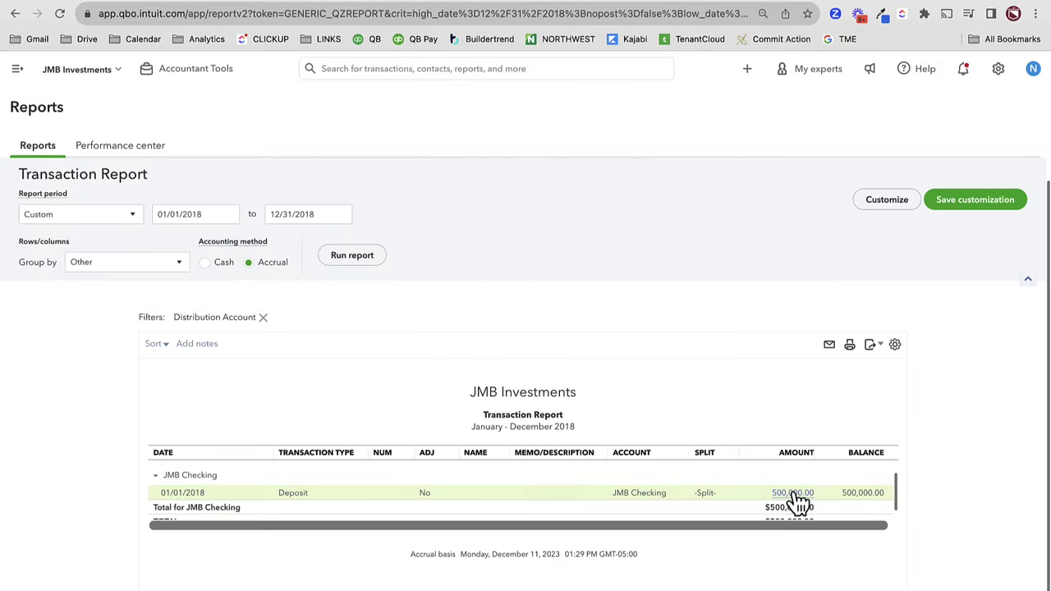
pyautogui.click(795, 496)
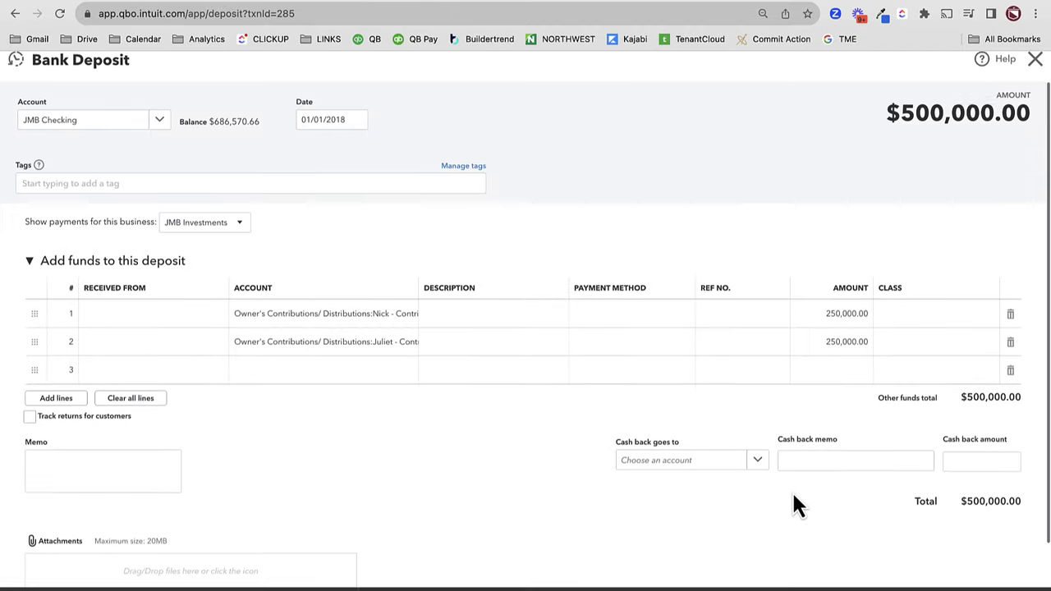
# - Close the bank deposit and return to the balance sheet to review its liabilities and equity
pyautogui.click(1036, 67)
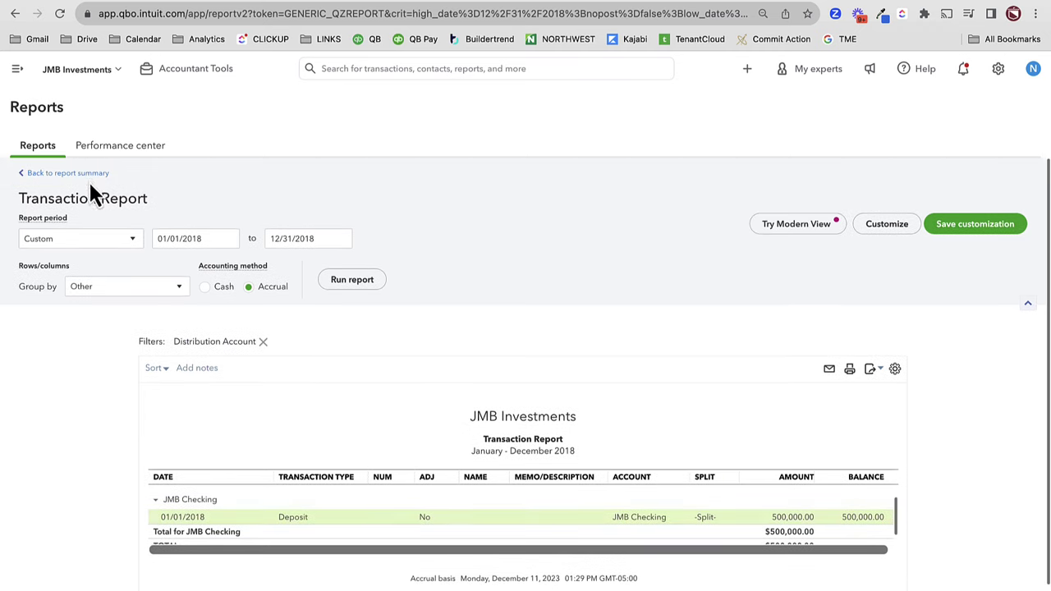
pyautogui.click(93, 179)
pyautogui.scroll(-5, 639, 410)
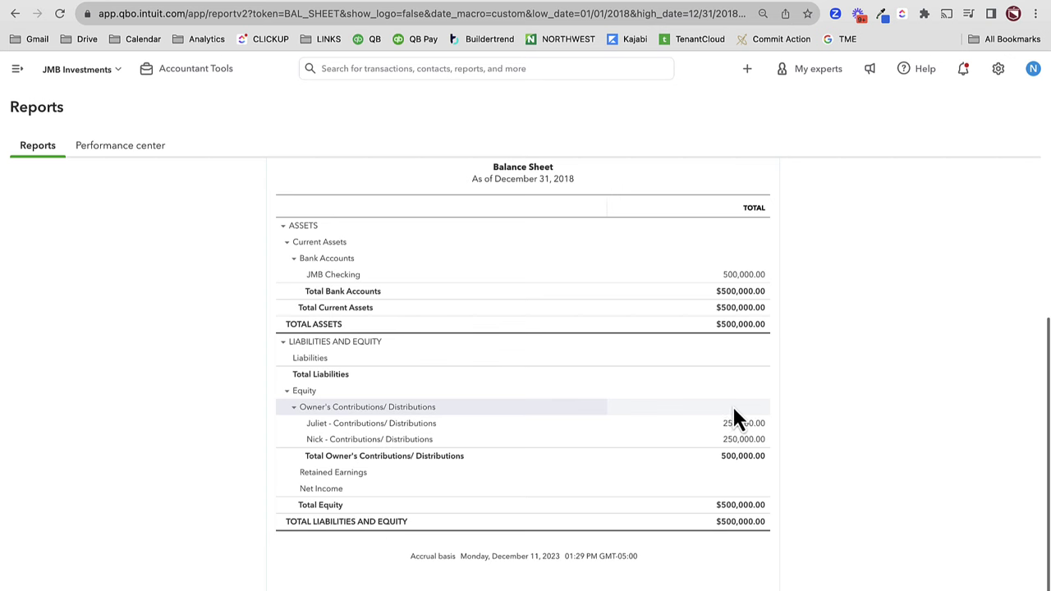
pyautogui.scroll(1, 725, 423)
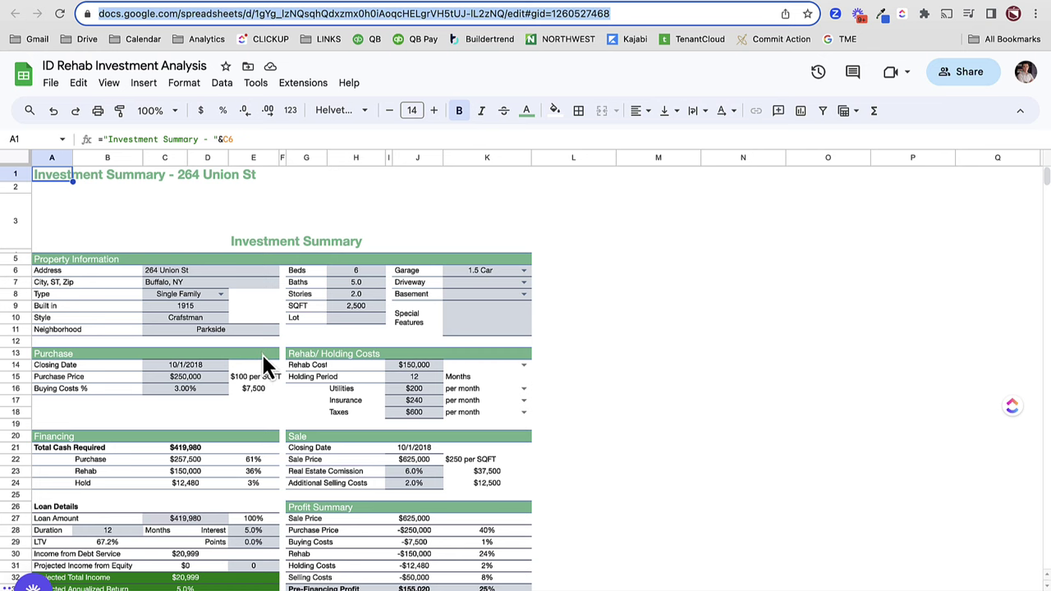
pyautogui.scroll(-3, 259, 349)
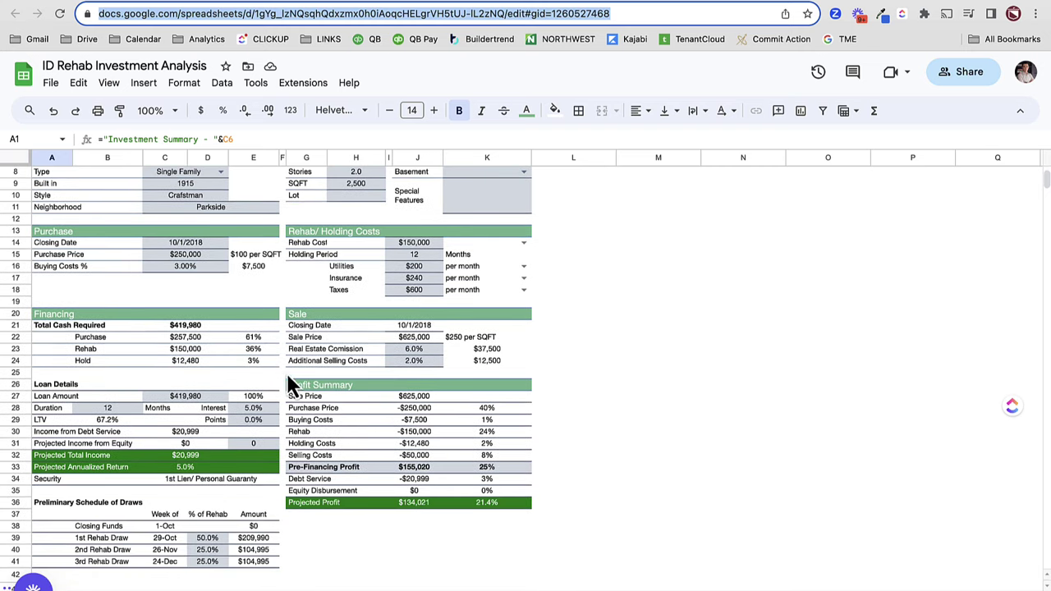
pyautogui.scroll(-1, 408, 442)
pyautogui.moveTo(315, 362); pyautogui.dragTo(485, 483)
pyautogui.click(601, 477)
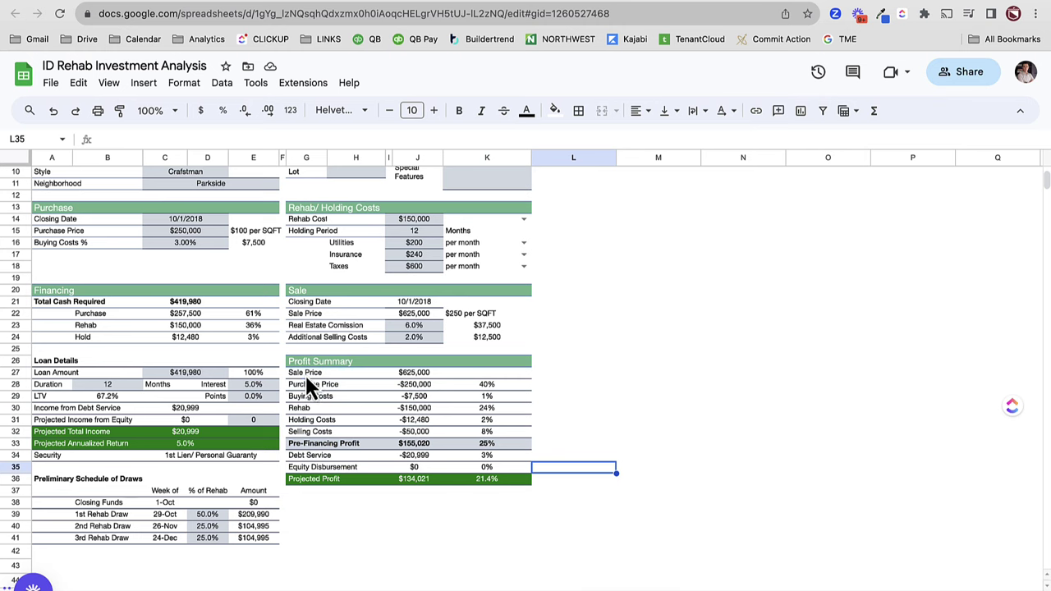
# - Go through the Profit Summary rows one by one, from Sale Price down to Pre-Financing Profit
pyautogui.moveTo(304, 373); pyautogui.dragTo(449, 376)
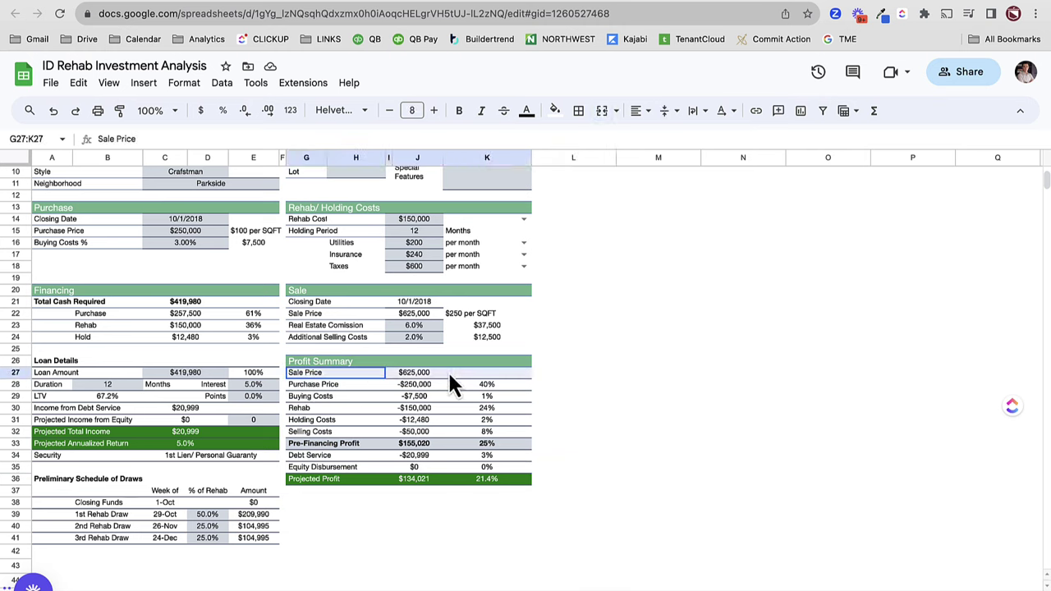
pyautogui.click(402, 387)
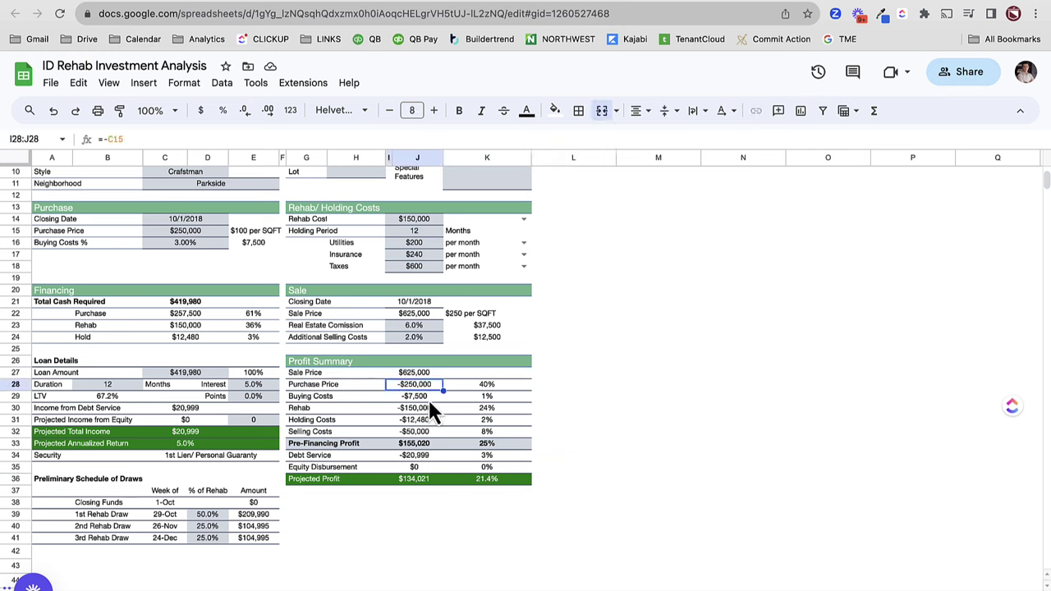
pyautogui.click(428, 398)
pyautogui.click(425, 411)
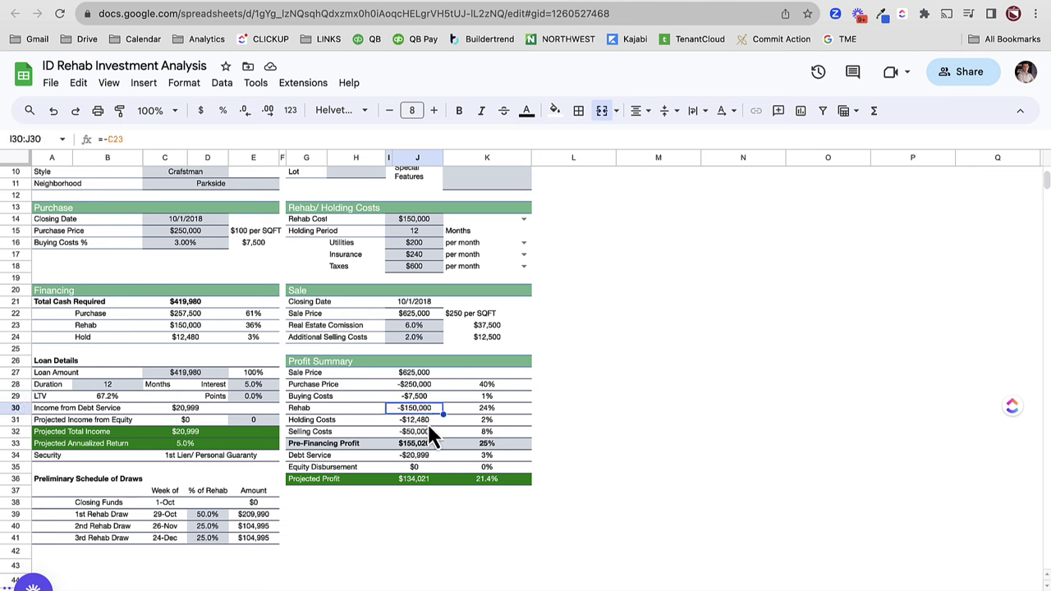
pyautogui.click(428, 422)
pyautogui.click(424, 434)
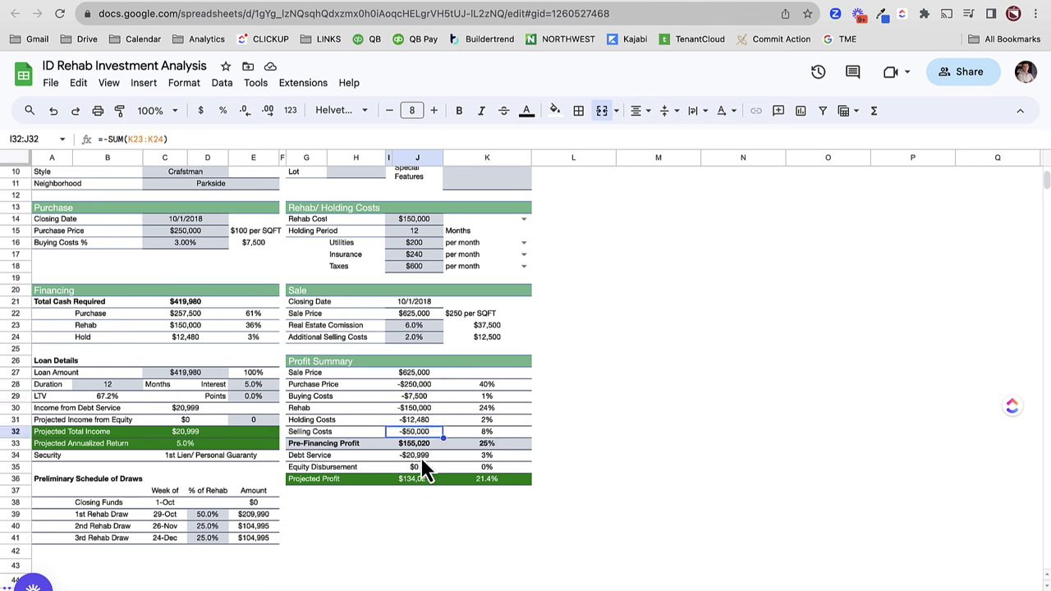
pyautogui.click(420, 445)
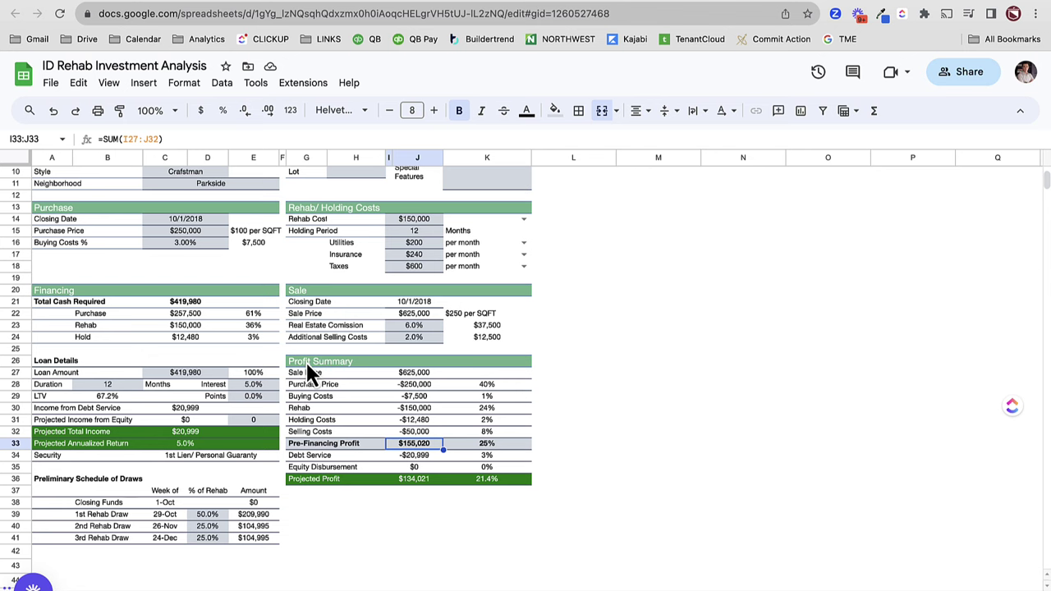
# - Highlight the whole Profit Summary block from its heading to Projected Profit, and select the Purchase Price value in the Purchase section
pyautogui.moveTo(306, 362); pyautogui.dragTo(346, 477)
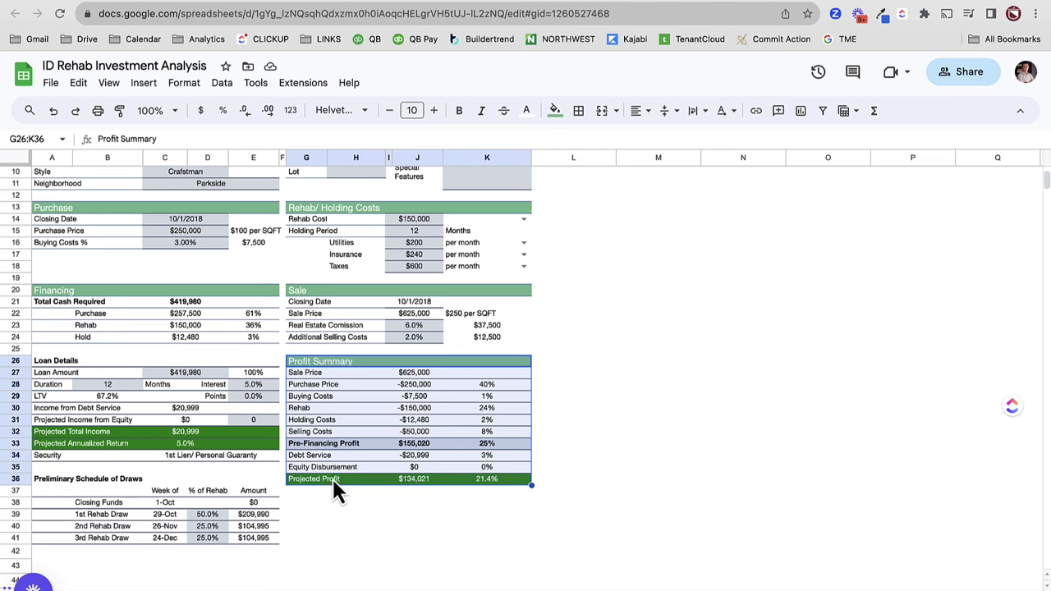
pyautogui.scroll(5, 205, 419)
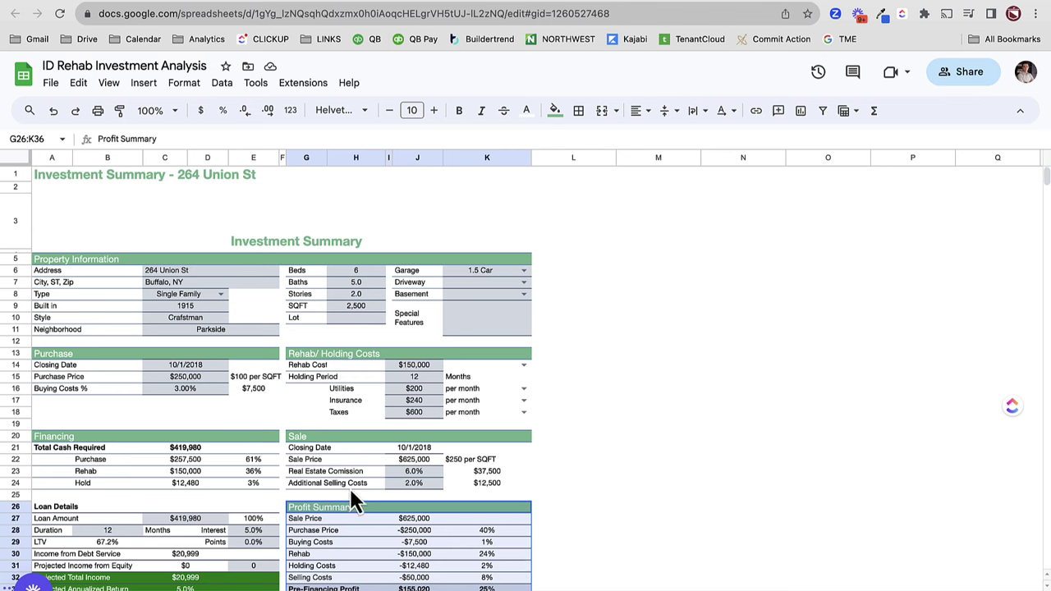
pyautogui.click(188, 378)
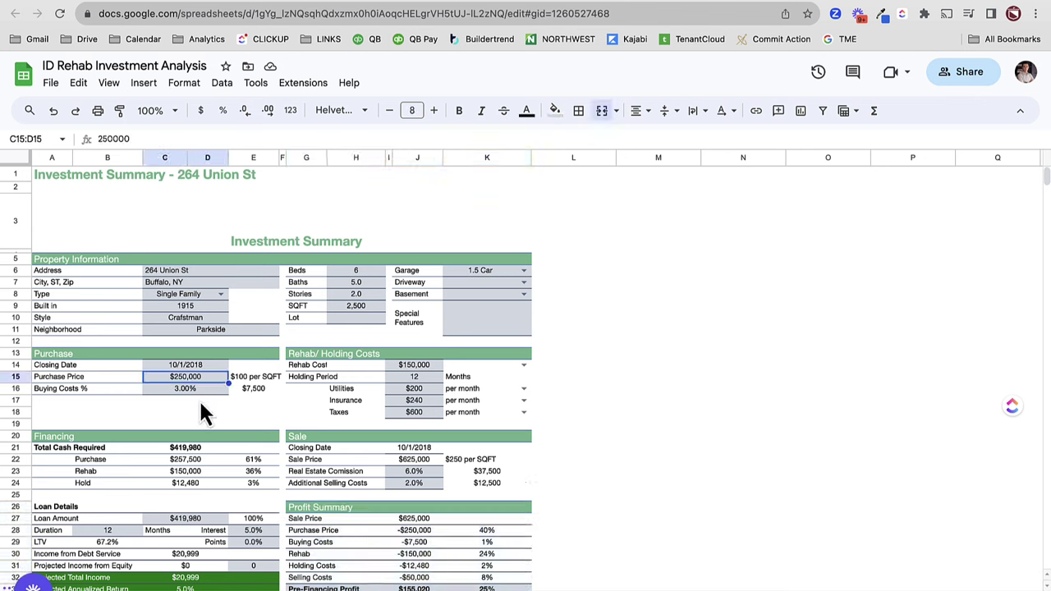
# - Switch back to QuickBooks, expand the navigation sidebar and open the chart of accounts
pyautogui.click(100, 2)
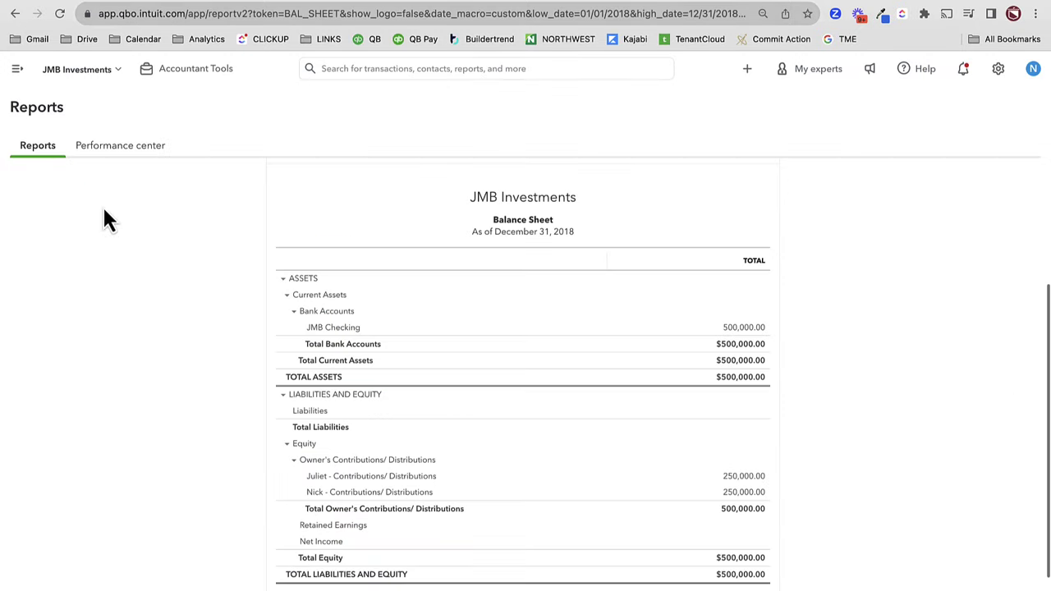
pyautogui.click(26, 85)
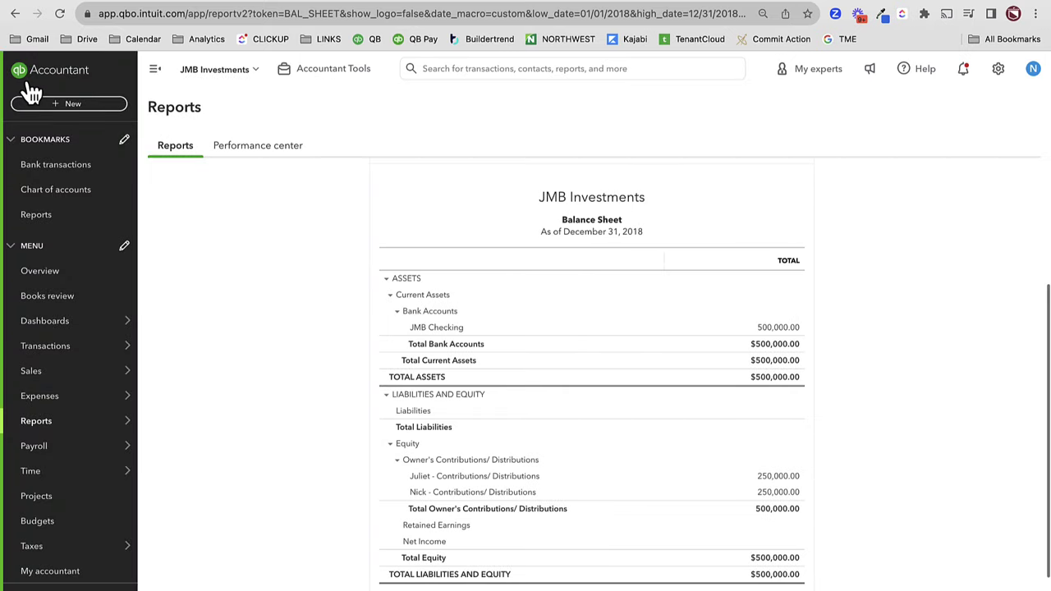
pyautogui.click(53, 197)
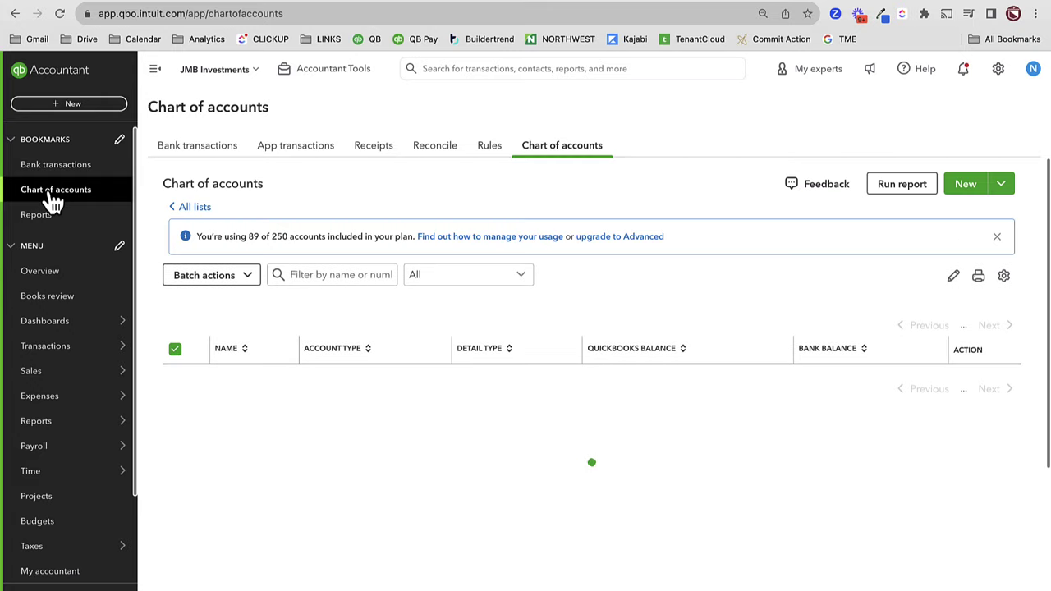
# - Browse to the second page of the chart of accounts and find the lettered Flips cost accounts
pyautogui.scroll(-10, 327, 308)
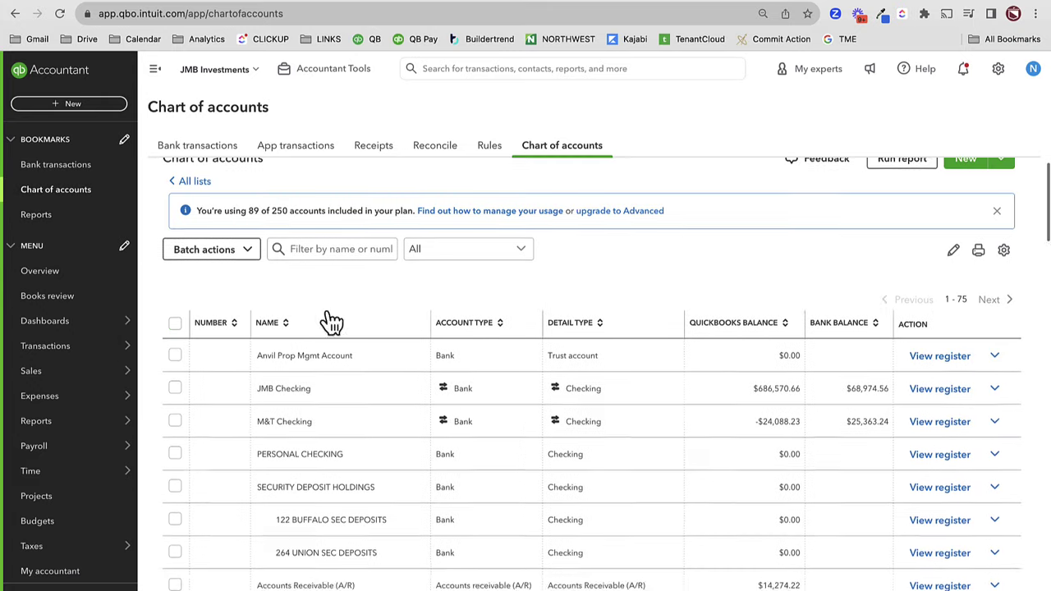
pyautogui.scroll(-10, 325, 312)
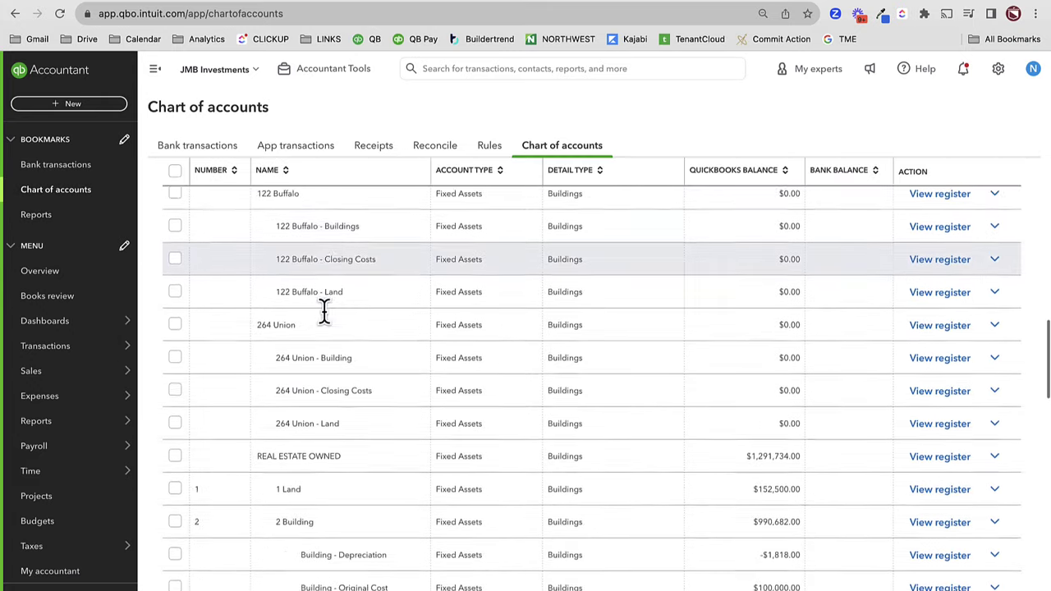
pyautogui.scroll(-15, 324, 317)
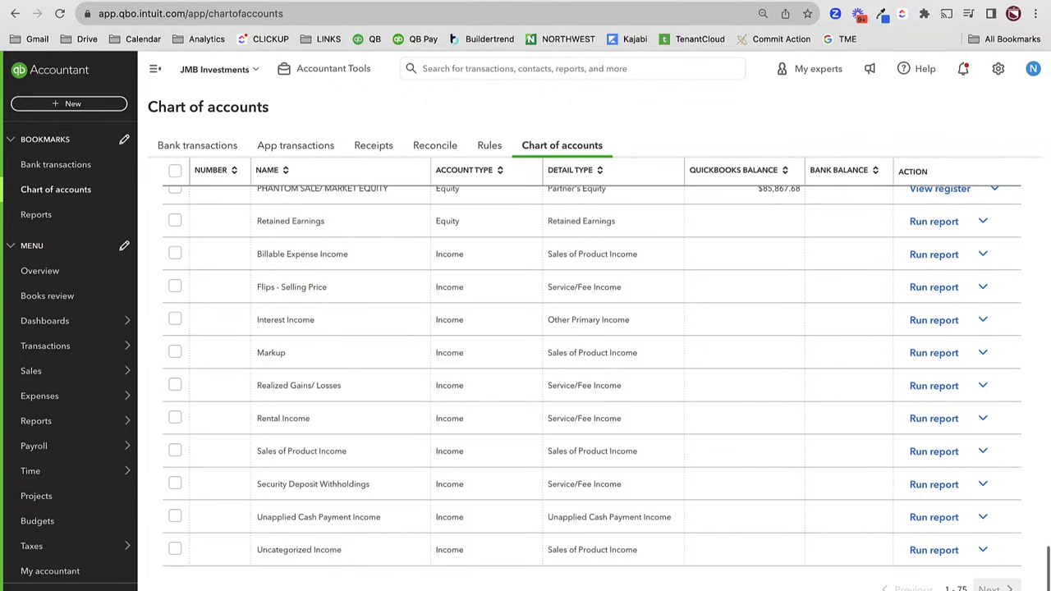
pyautogui.click(989, 588)
pyautogui.scroll(10, 460, 345)
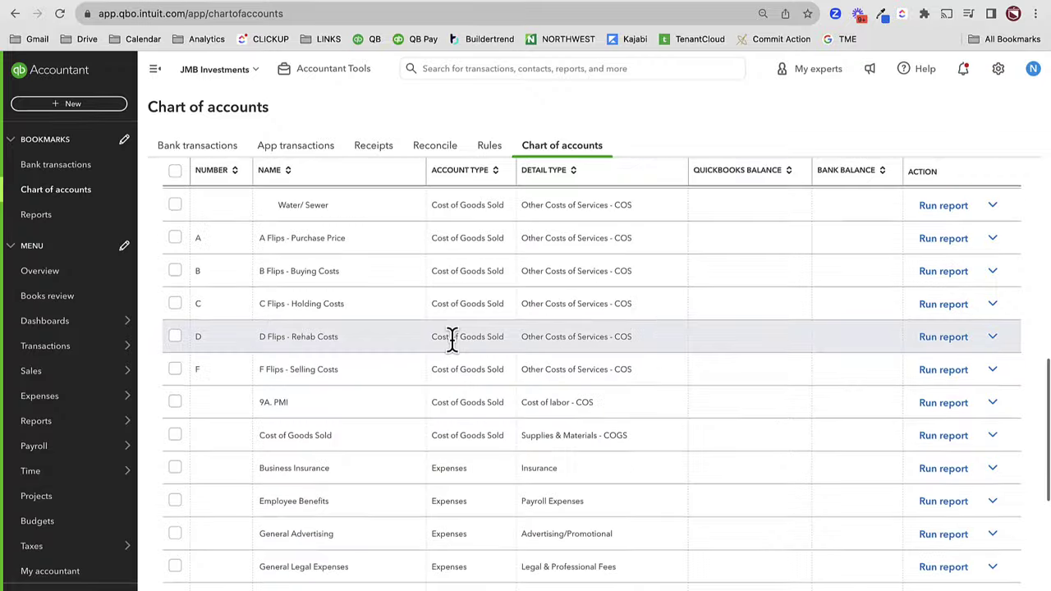
pyautogui.scroll(-1, 450, 339)
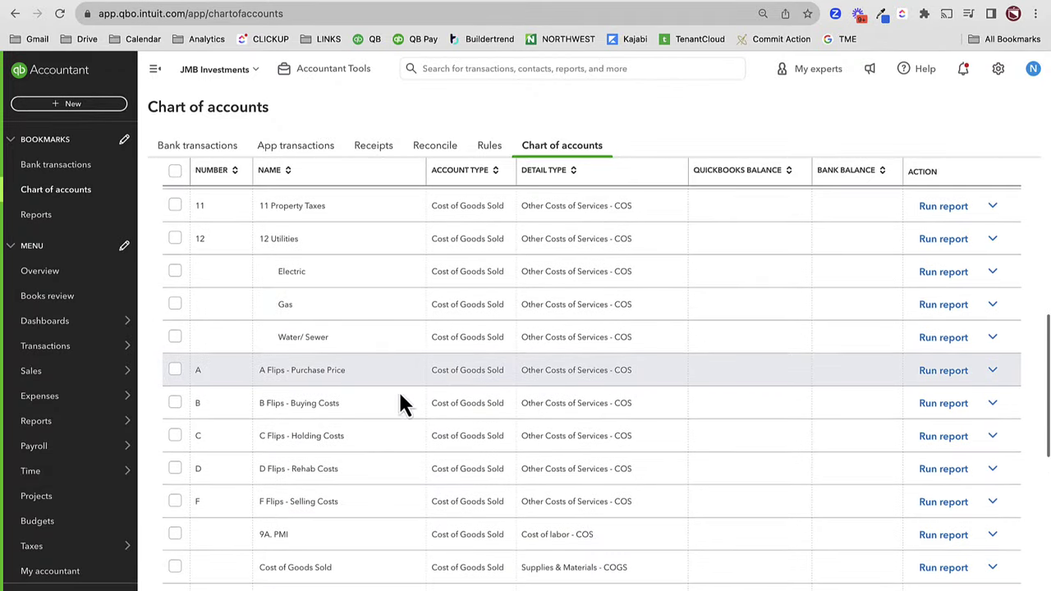
# - Point out the Flips accounts for Buying Costs, Holding Costs, Rehab Costs and Selling Costs by highlighting their names
pyautogui.tripleClick(282, 403)
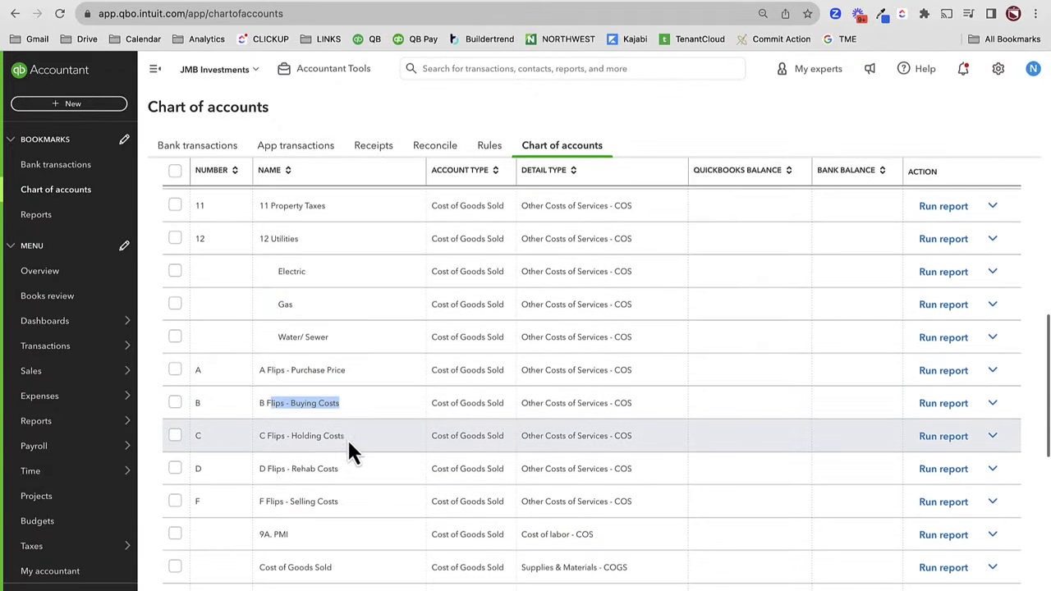
pyautogui.tripleClick(347, 439)
pyautogui.click(345, 468)
pyautogui.moveTo(336, 501); pyautogui.dragTo(278, 501)
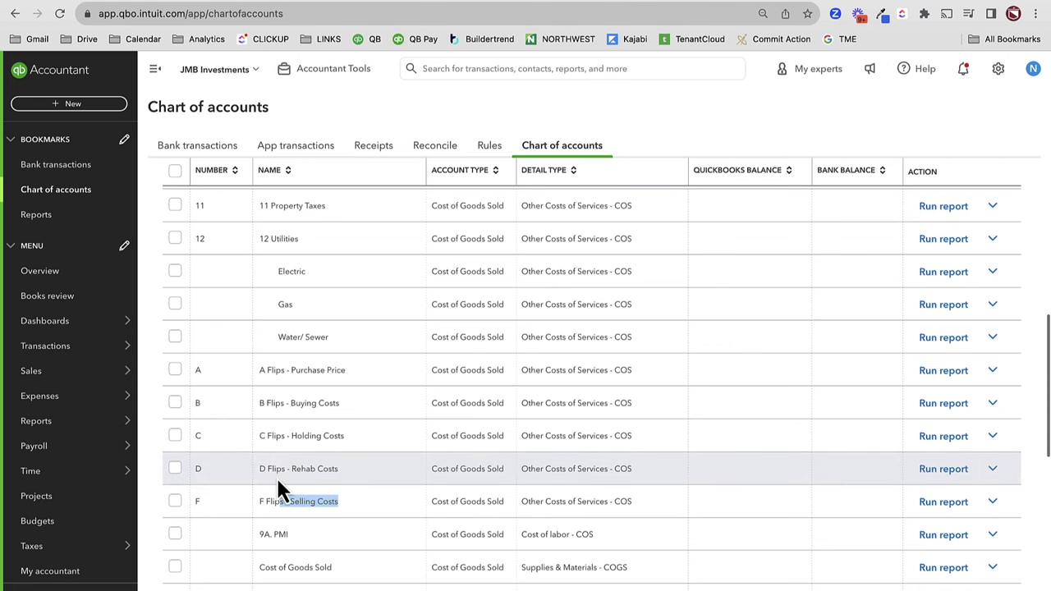
# - Look through the accounts around the Flips group and down to E Flips - Debt Service
pyautogui.scroll(2, 285, 447)
pyautogui.scroll(3, 285, 439)
pyautogui.scroll(-4, 285, 439)
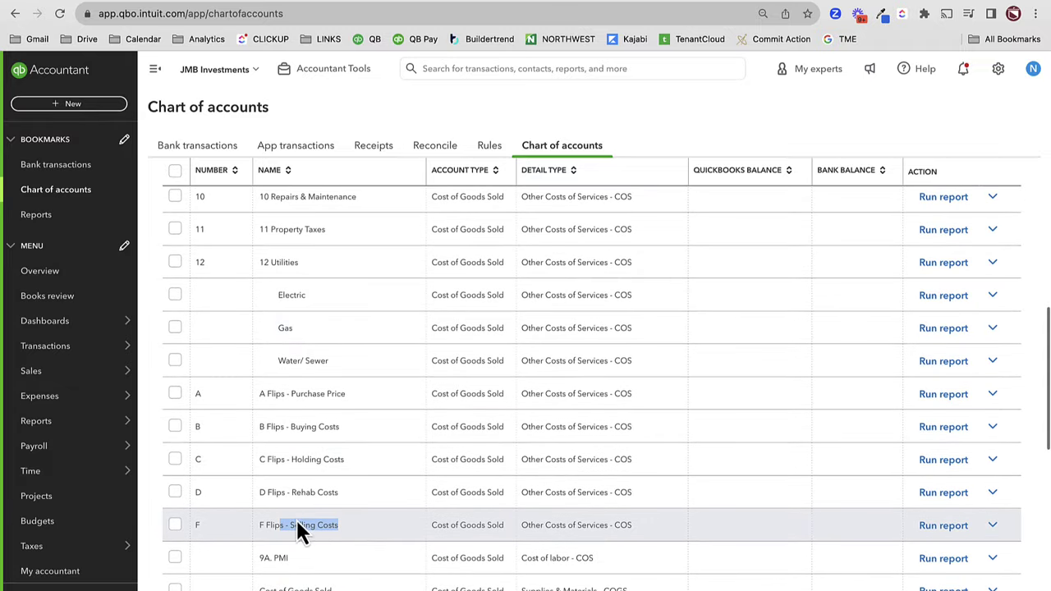
pyautogui.scroll(-2, 298, 517)
pyautogui.scroll(-5, 296, 501)
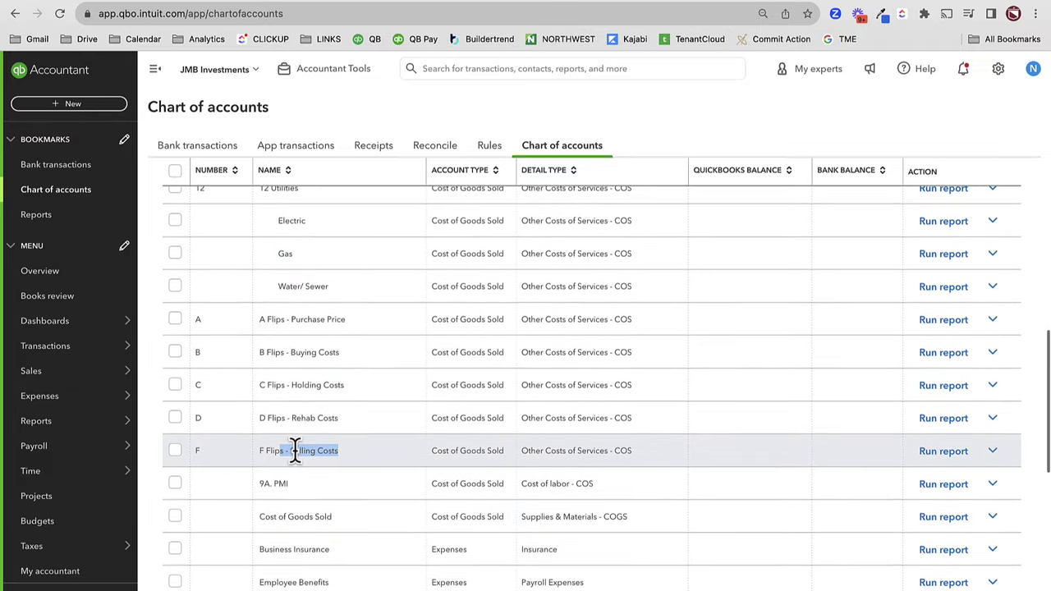
pyautogui.scroll(-10, 294, 458)
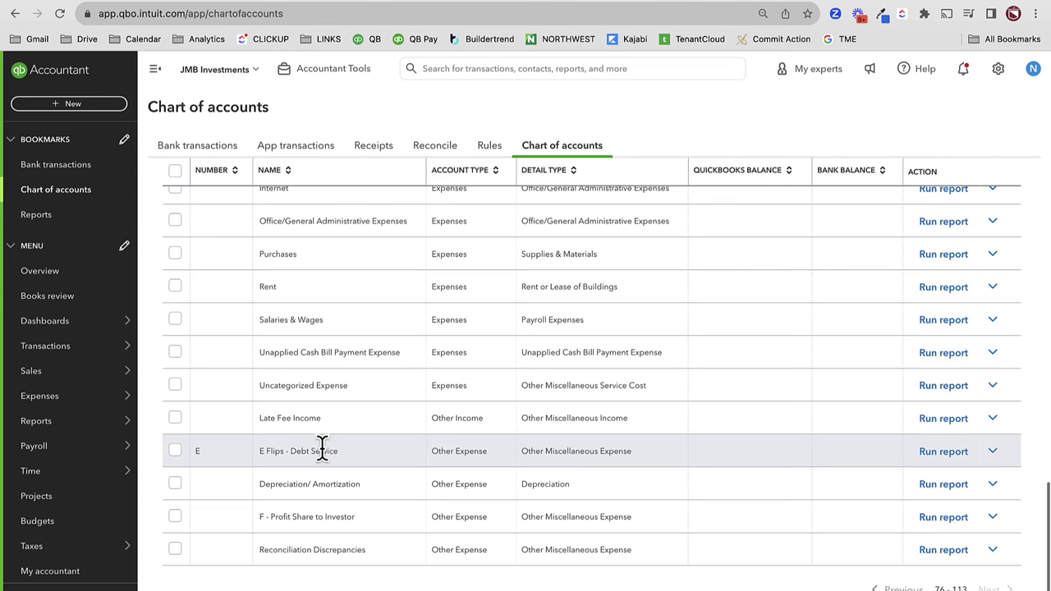
# - Review the Cost of Goods Sold accounts again and return to the previous page of the chart of accounts
pyautogui.scroll(5, 329, 450)
pyautogui.scroll(6, 330, 448)
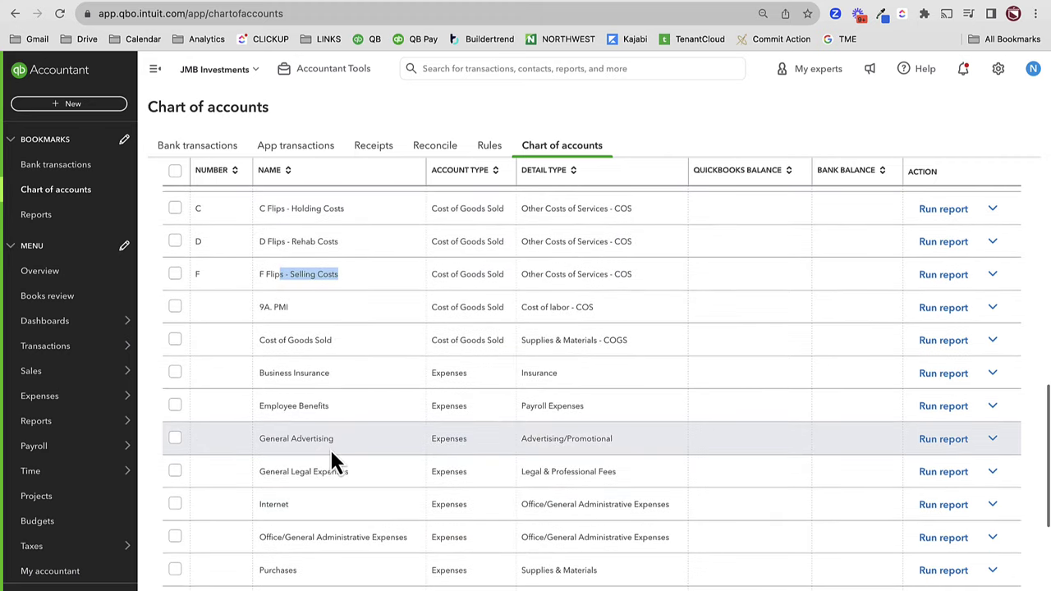
pyautogui.scroll(1, 328, 460)
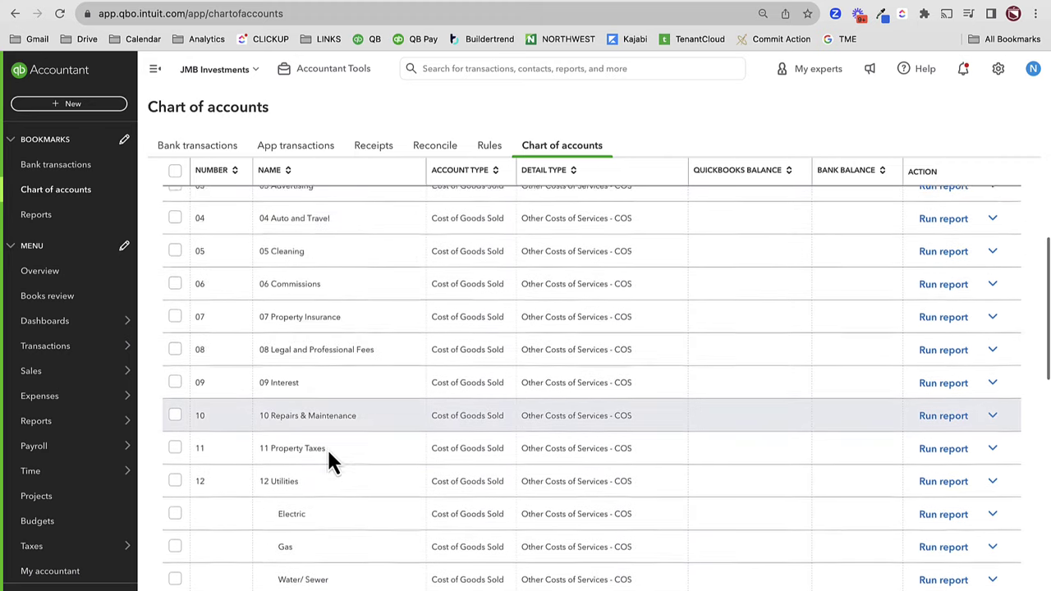
pyautogui.scroll(-12, 328, 462)
pyautogui.click(901, 588)
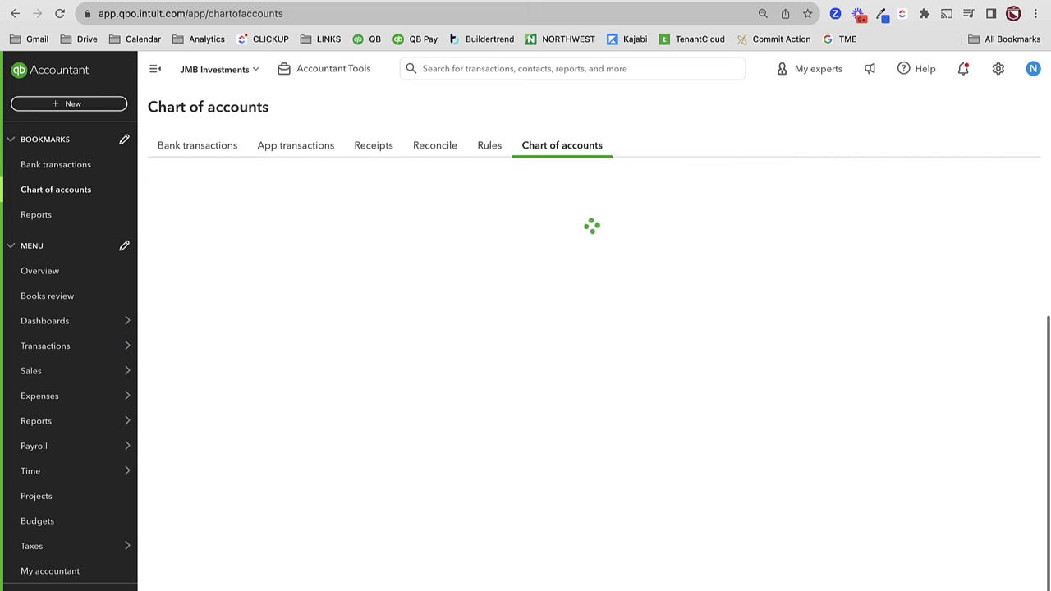
# - Find Flips in Progress in the chart of accounts and highlight it with its Buying Costs, Debt Service, Holding Costs, Purchase Price and Rehab sub-accounts
pyautogui.scroll(5, 331, 392)
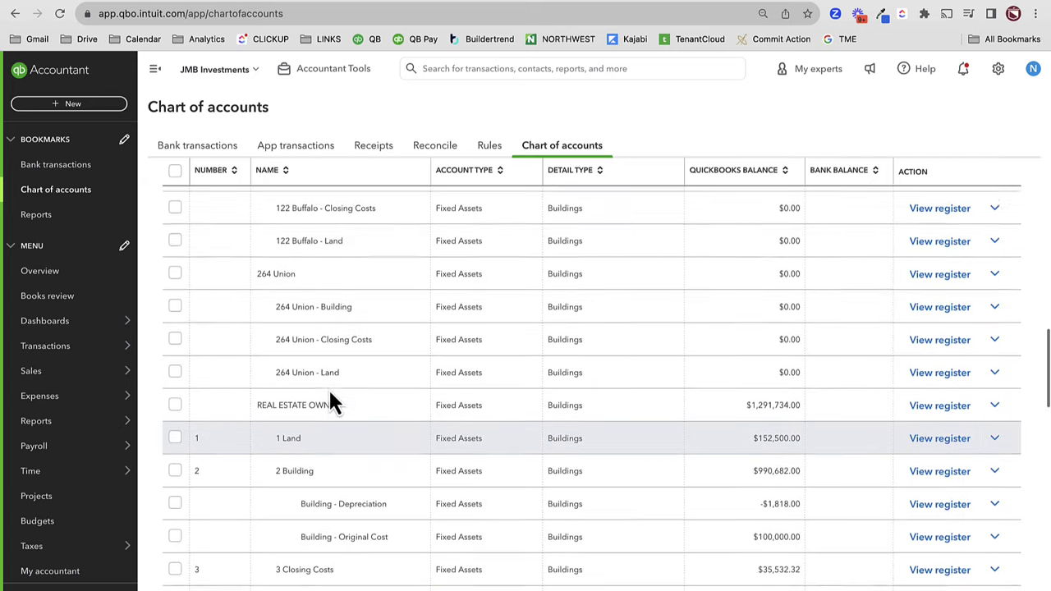
pyautogui.scroll(3, 330, 400)
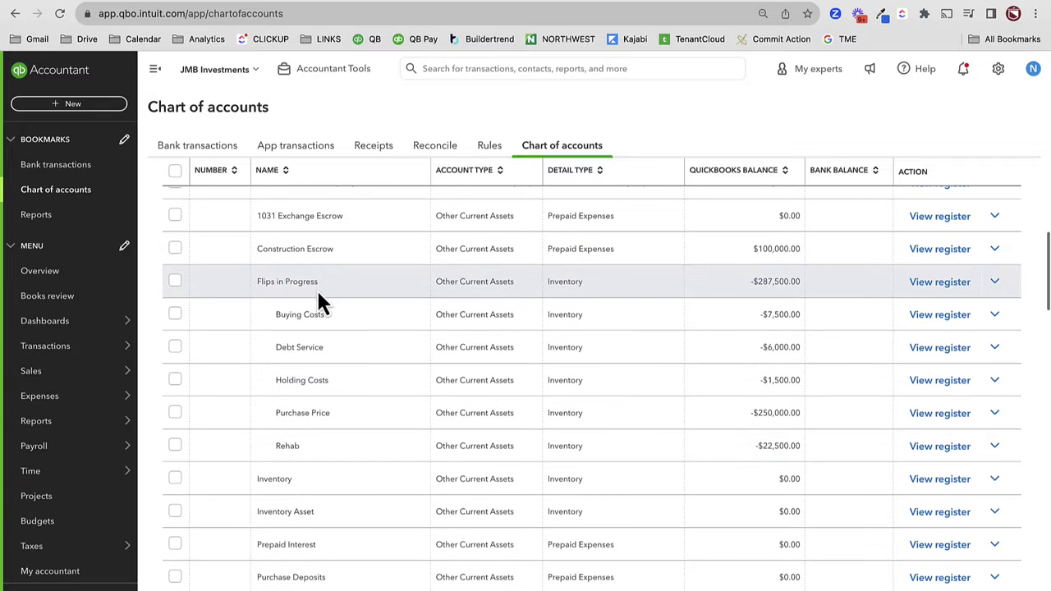
pyautogui.moveTo(340, 287); pyautogui.dragTo(228, 286)
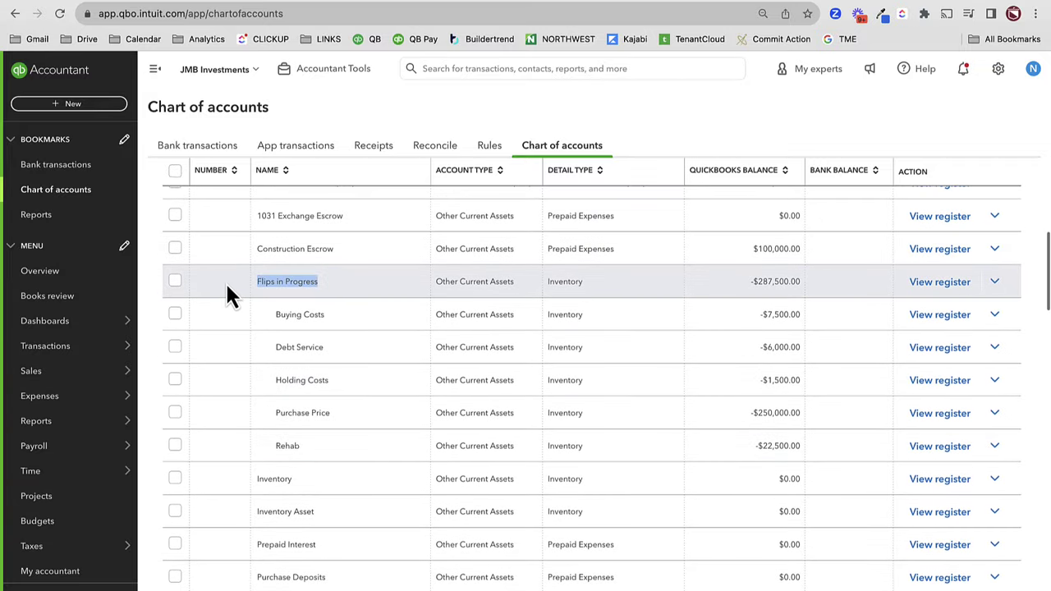
pyautogui.moveTo(324, 320); pyautogui.dragTo(240, 314)
pyautogui.moveTo(333, 346); pyautogui.dragTo(274, 347)
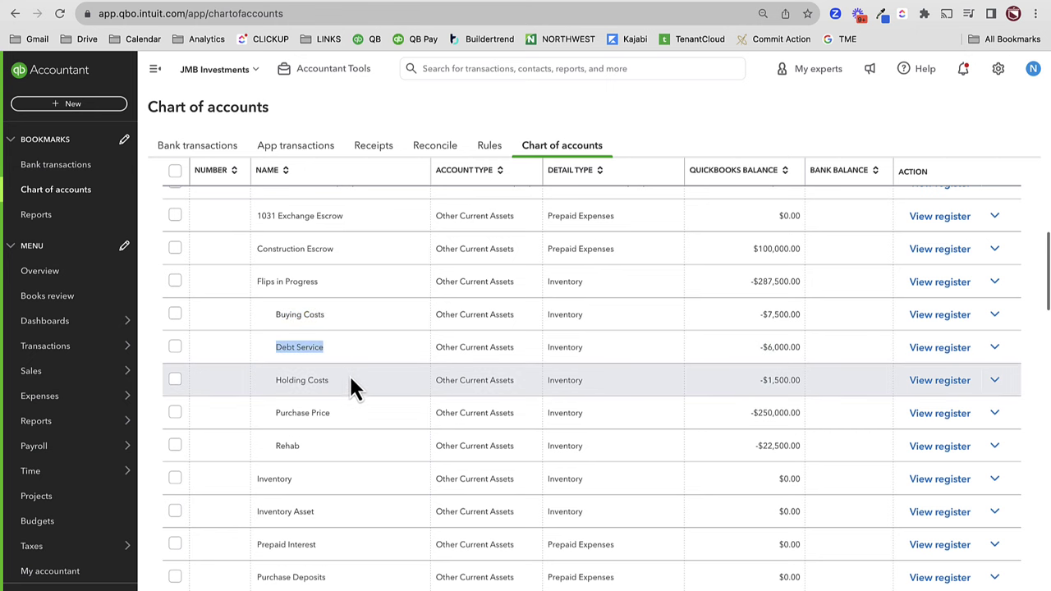
pyautogui.moveTo(336, 381); pyautogui.dragTo(275, 381)
pyautogui.moveTo(335, 413); pyautogui.dragTo(264, 415)
pyautogui.moveTo(306, 446); pyautogui.dragTo(275, 447)
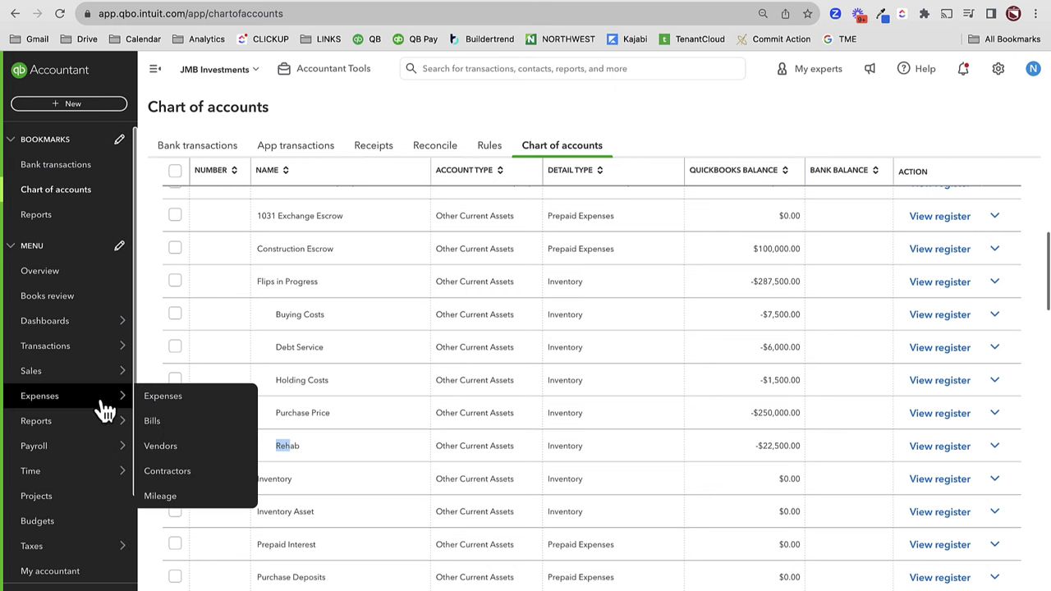
# - Open the 264 Union - Flip project from the projects list to view its income and costs
pyautogui.moveTo(50, 432)
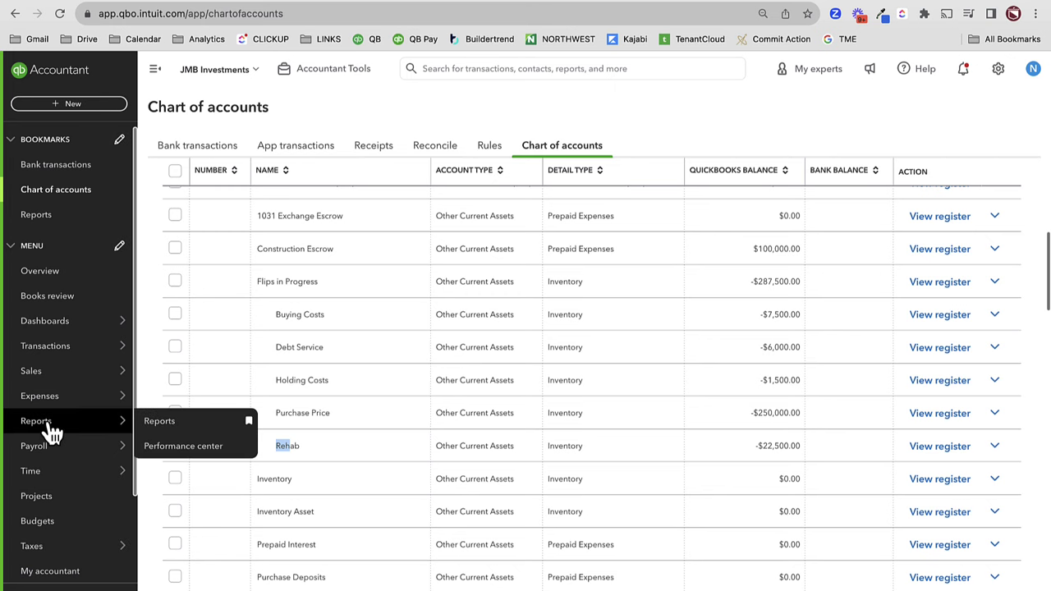
pyautogui.click(50, 506)
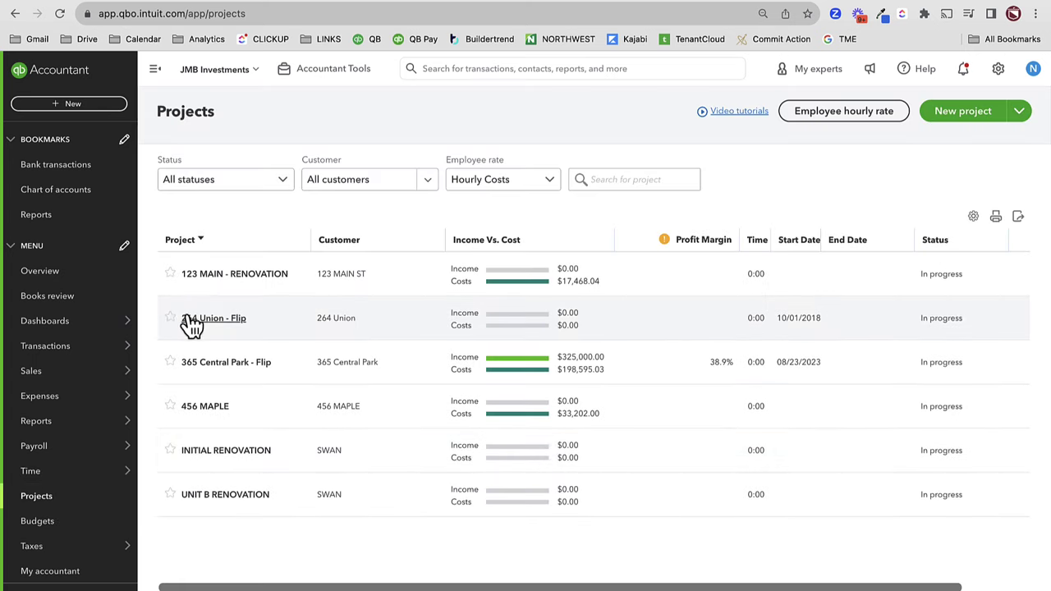
pyautogui.click(209, 328)
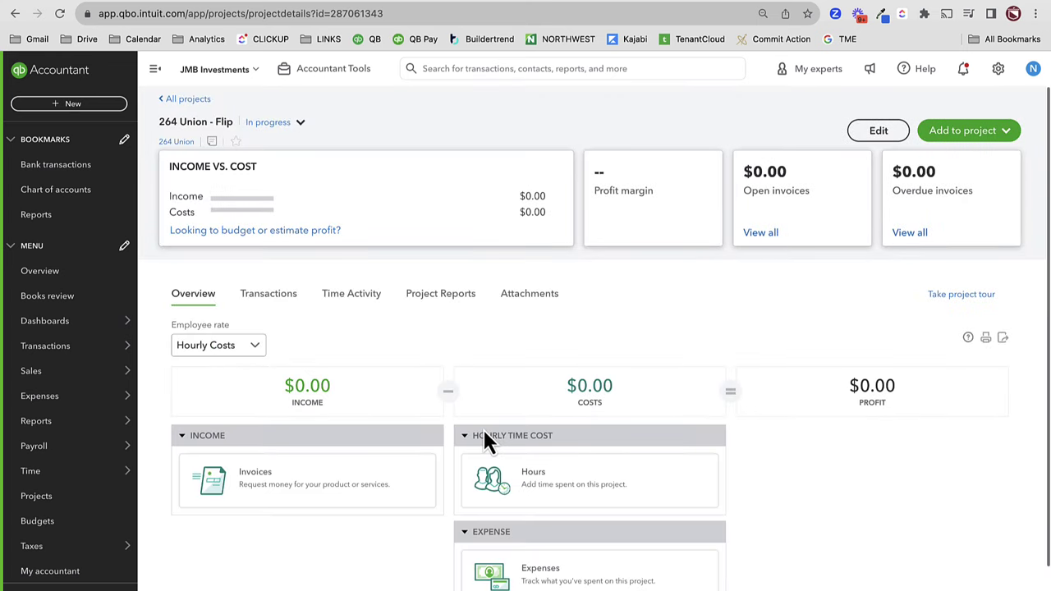
# - Open the Classes list from all lists and look through the property classes, including 264 Union
pyautogui.click(997, 70)
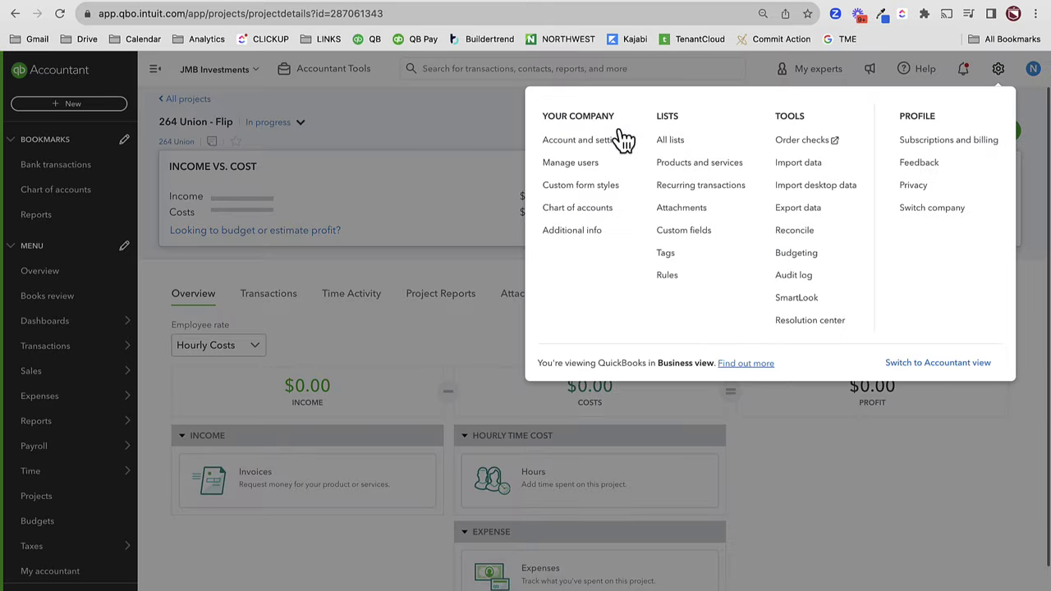
pyautogui.click(670, 148)
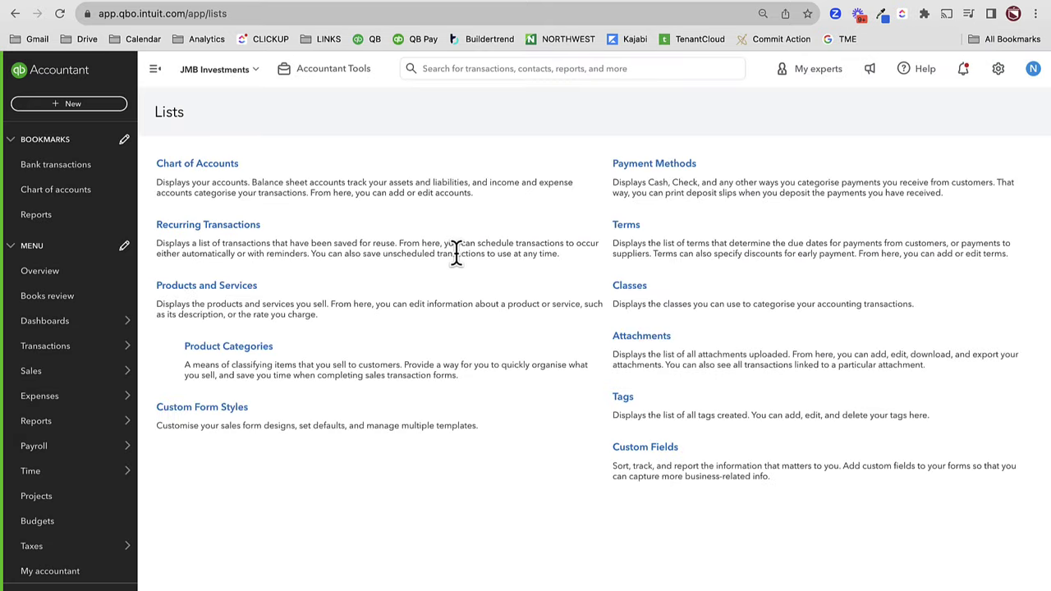
pyautogui.click(637, 287)
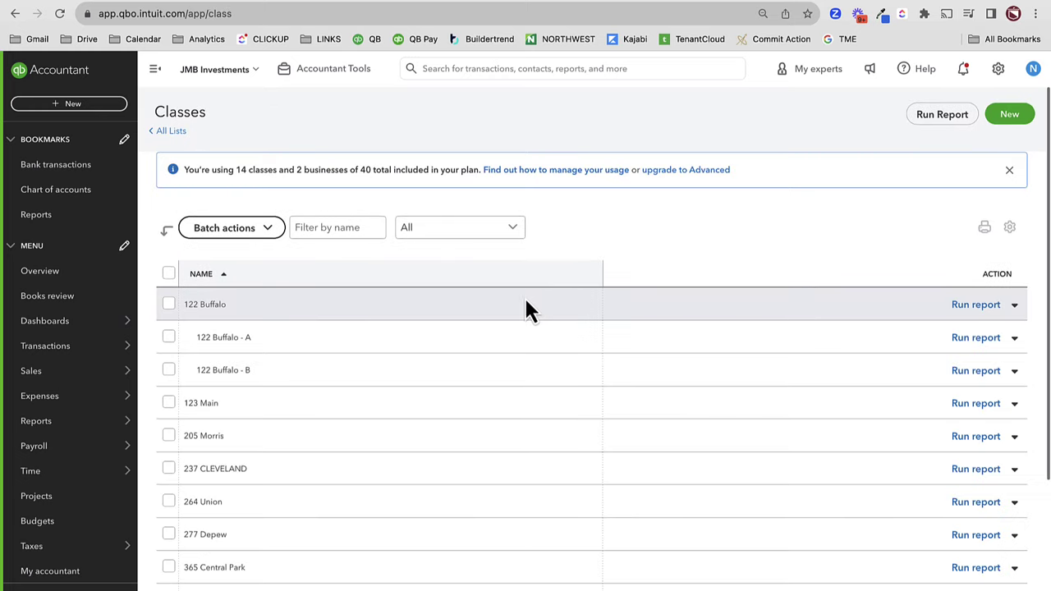
pyautogui.scroll(-3, 257, 443)
pyautogui.scroll(-2, 248, 482)
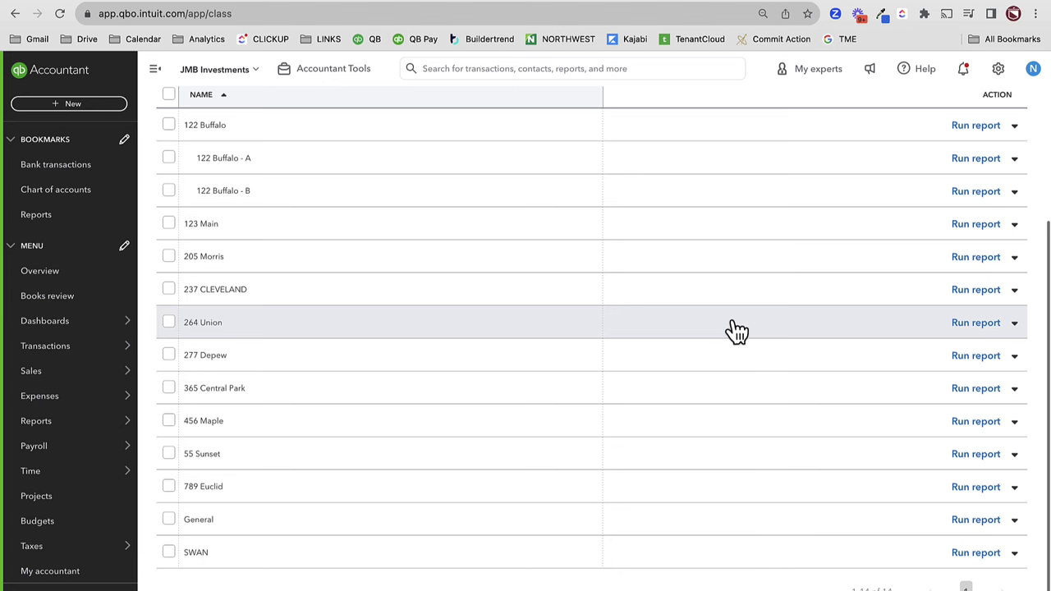
# - Open the custom report Balance Sheet - 2018 from the Key Financials group
pyautogui.moveTo(74, 446)
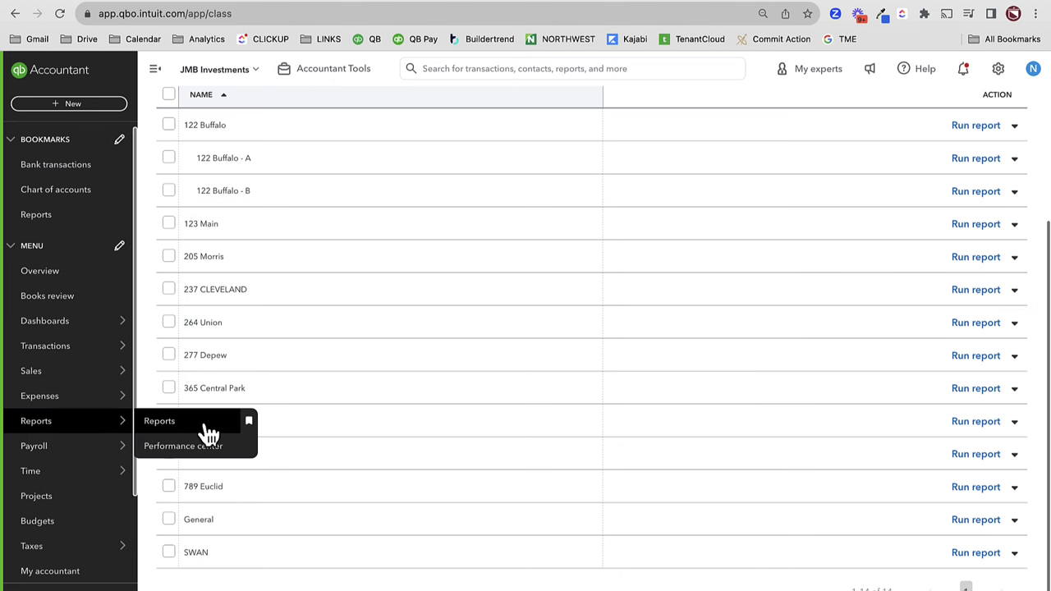
pyautogui.click(202, 423)
pyautogui.scroll(-4, 240, 533)
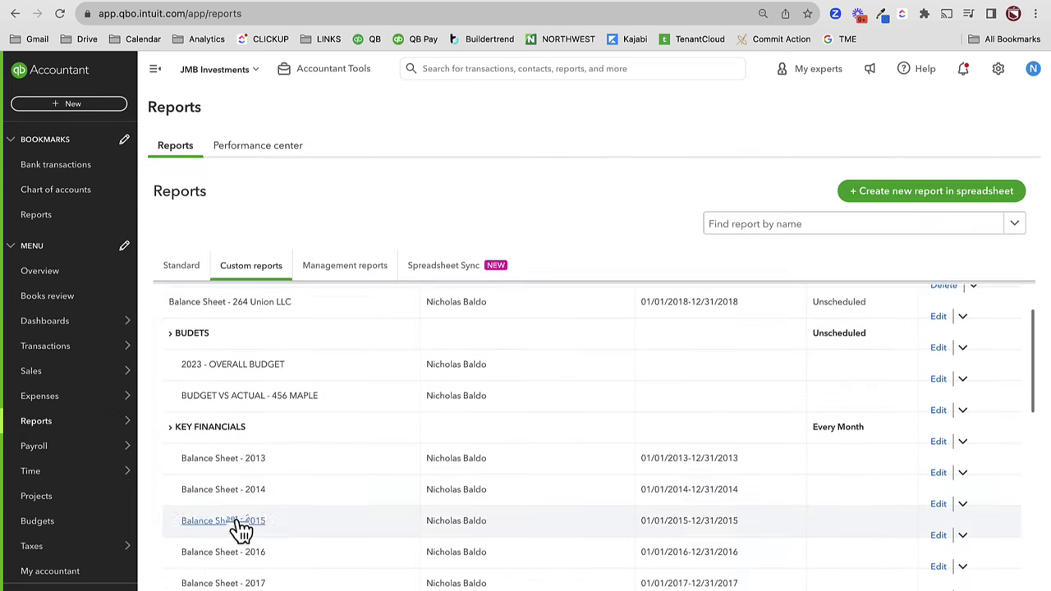
pyautogui.click(246, 539)
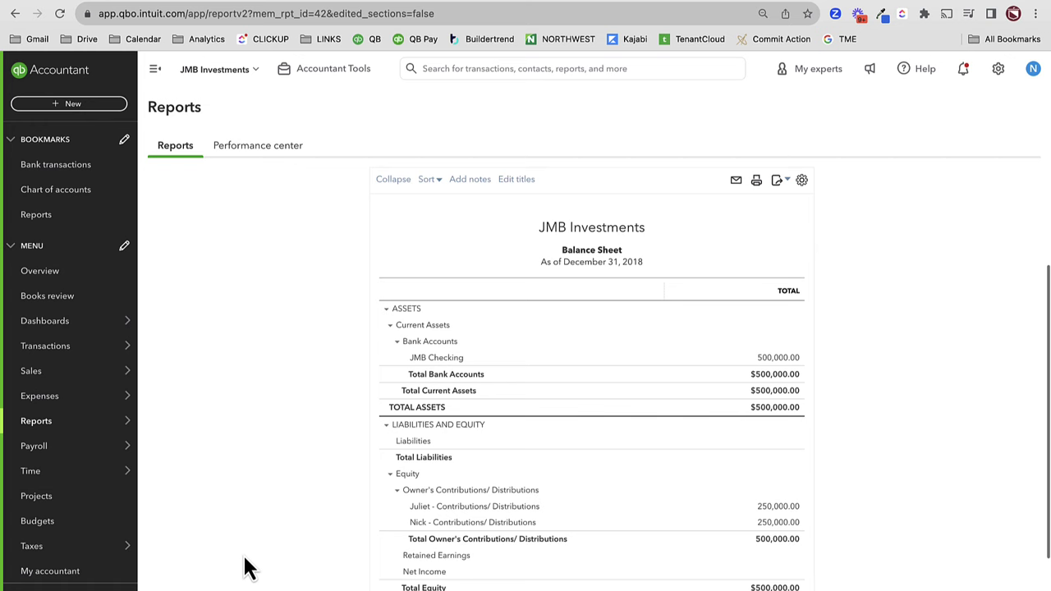
# - Go to the bank transactions of JMB Checking and expand the Check 995395 entry to show its categorization details
pyautogui.click(85, 171)
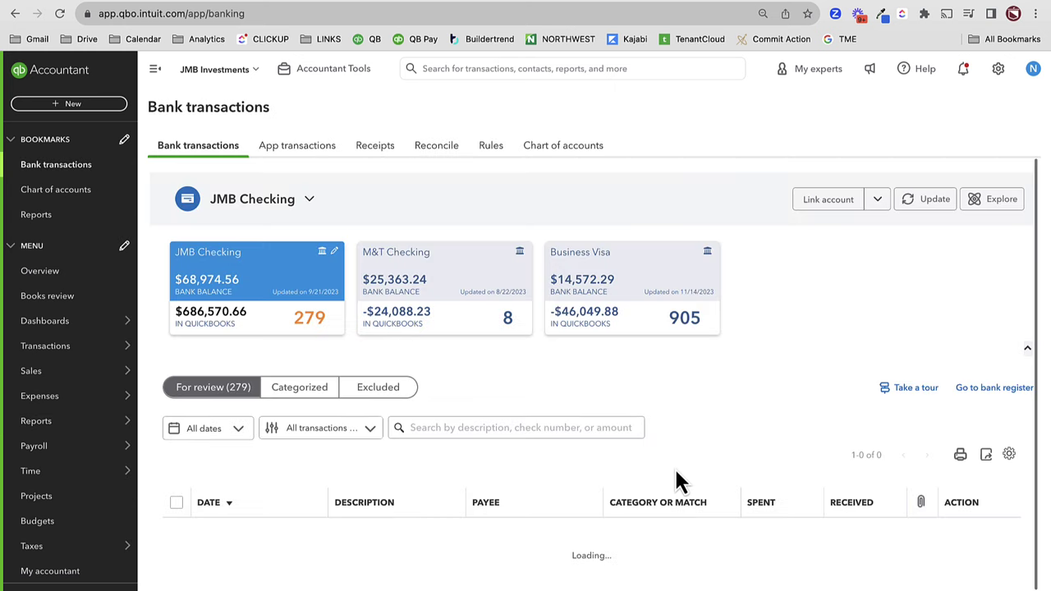
pyautogui.scroll(-1, 675, 466)
pyautogui.scroll(-3, 674, 447)
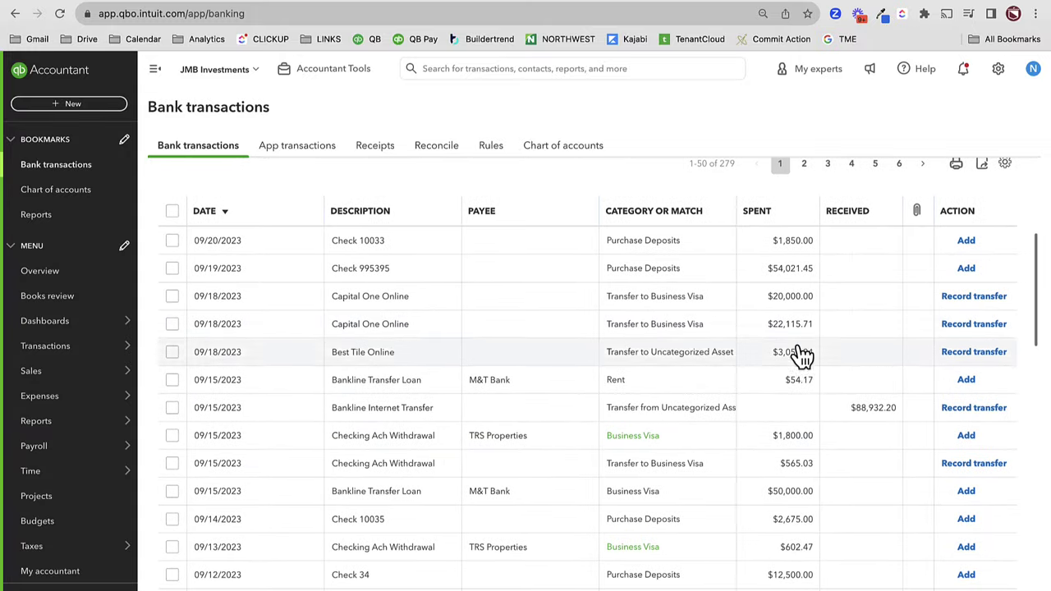
pyautogui.tripleClick(811, 278)
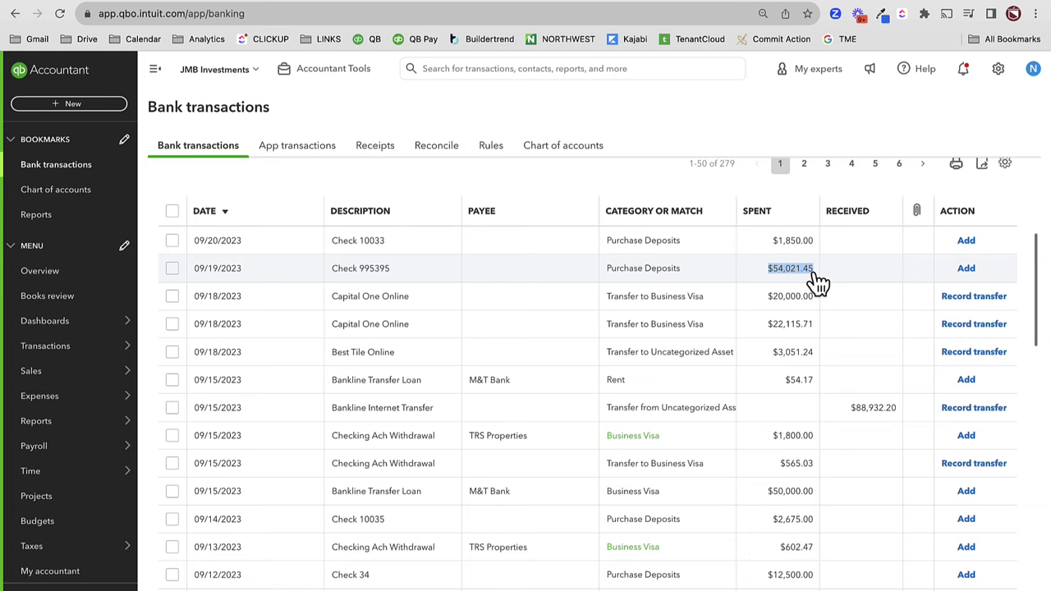
pyautogui.click(812, 283)
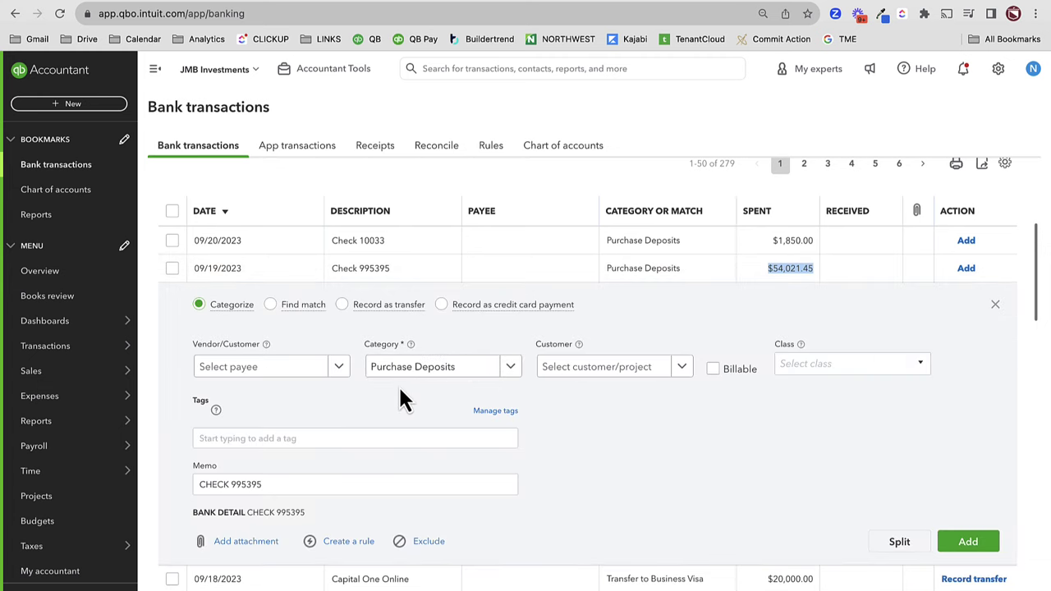
# - Return to the custom reports and reopen the 2018 balance sheet
pyautogui.moveTo(64, 428)
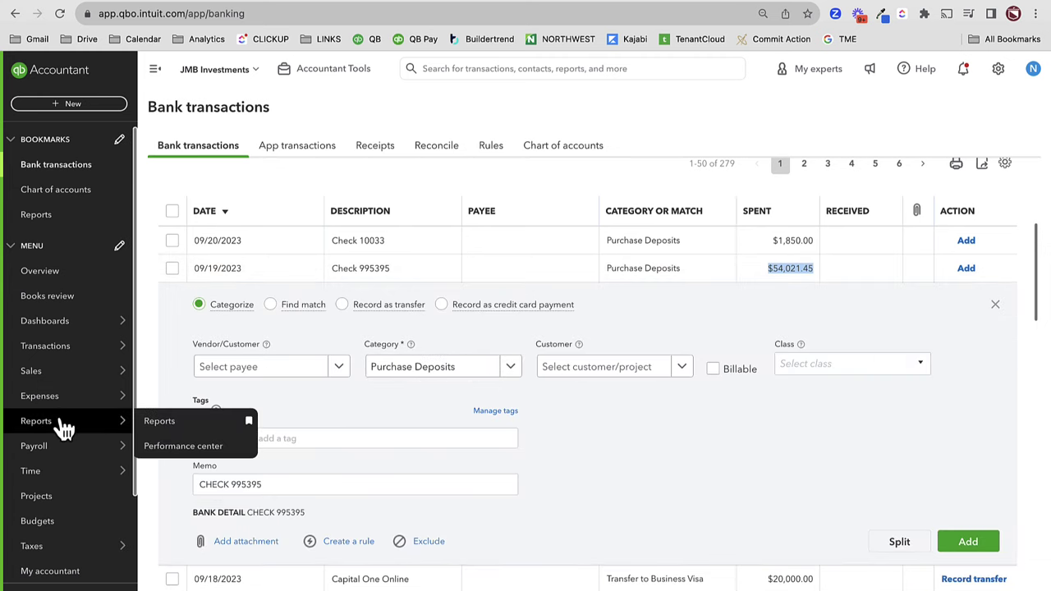
pyautogui.click(177, 428)
pyautogui.scroll(-2, 222, 525)
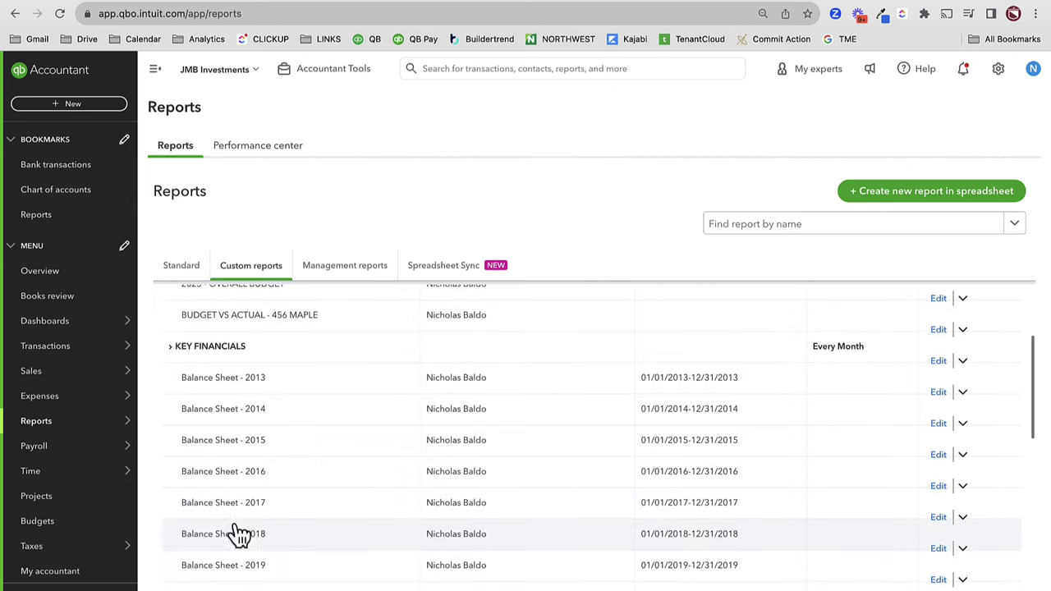
pyautogui.click(239, 534)
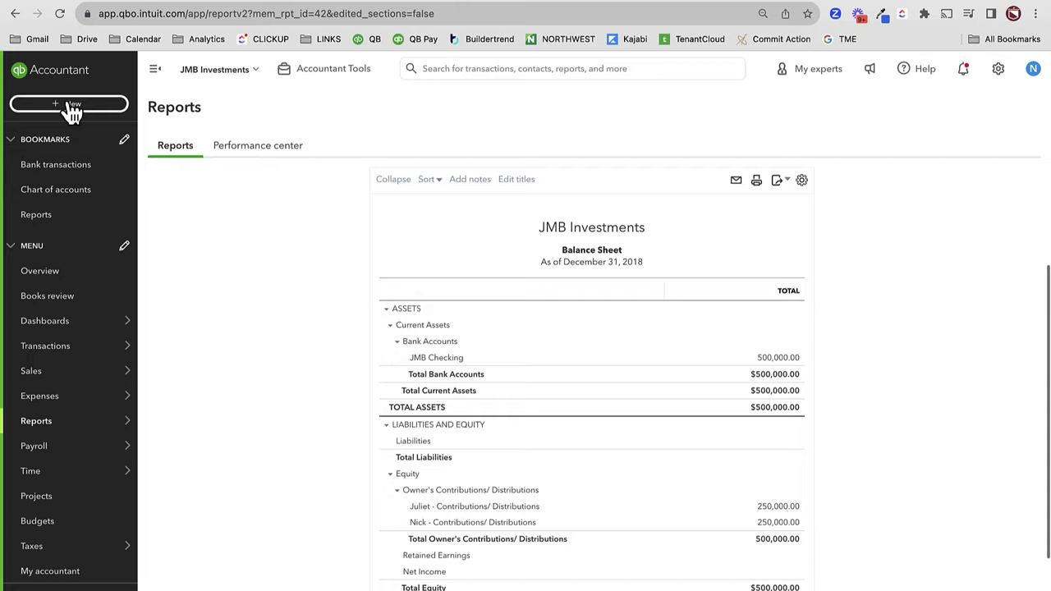
# - Create a new journal entry and set its journal date to 10/01/2018
pyautogui.click(73, 107)
pyautogui.click(343, 221)
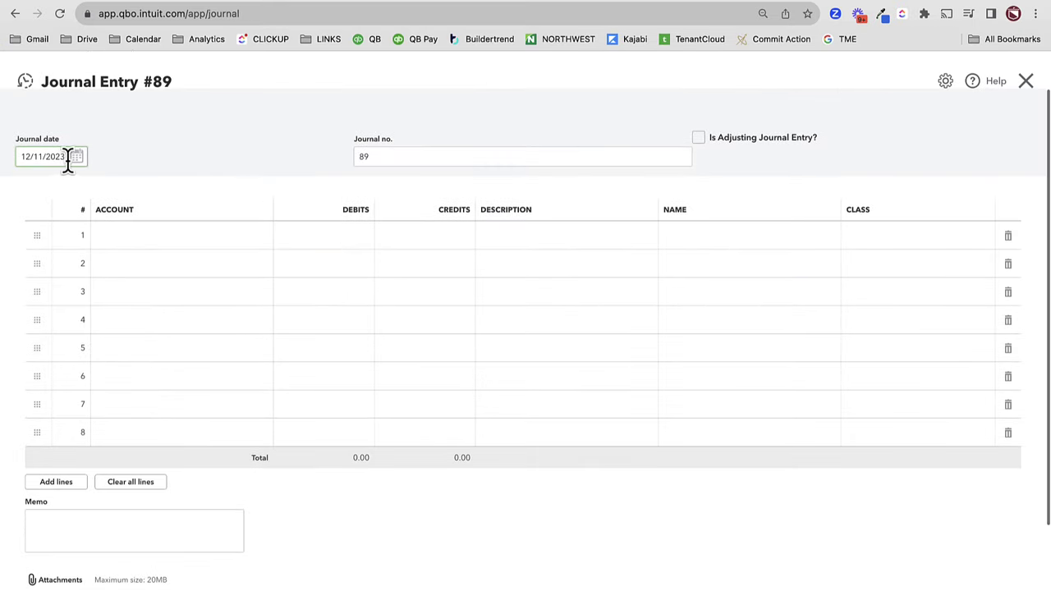
pyautogui.moveTo(68, 157); pyautogui.dragTo(4, 150)
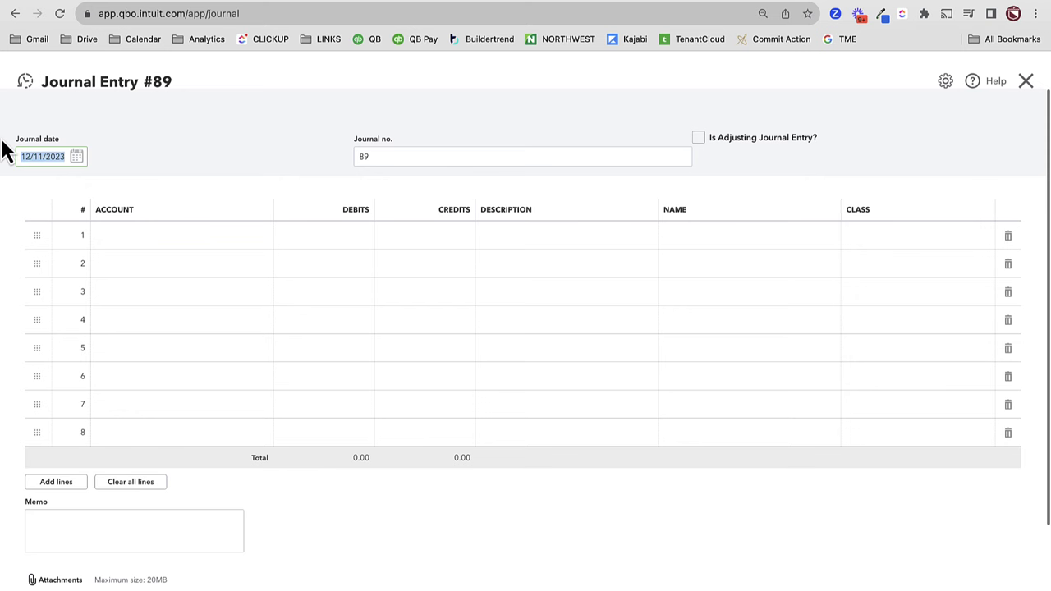
pyautogui.write('10/1/291')
pyautogui.press('BackSpace')
pyautogui.press('BackSpace')
pyautogui.write('018')
pyautogui.press('Tab')
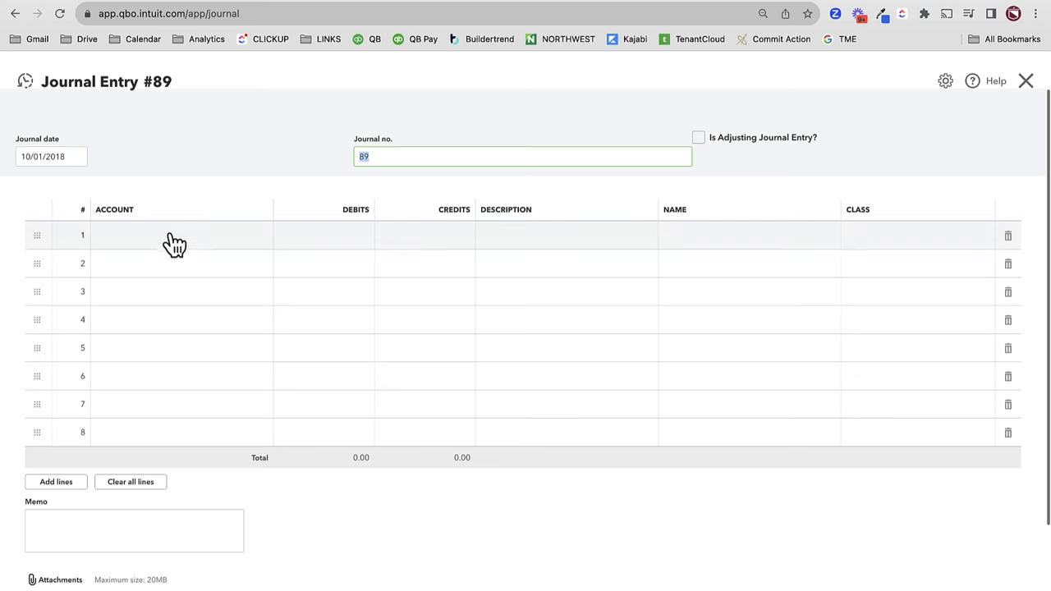
# - Assign the first journal line to the A Flips - Purchase Price account with a debit of 250,000
pyautogui.click(153, 248)
pyautogui.write('ad')
pyautogui.press('BackSpace')
pyautogui.press('BackSpace')
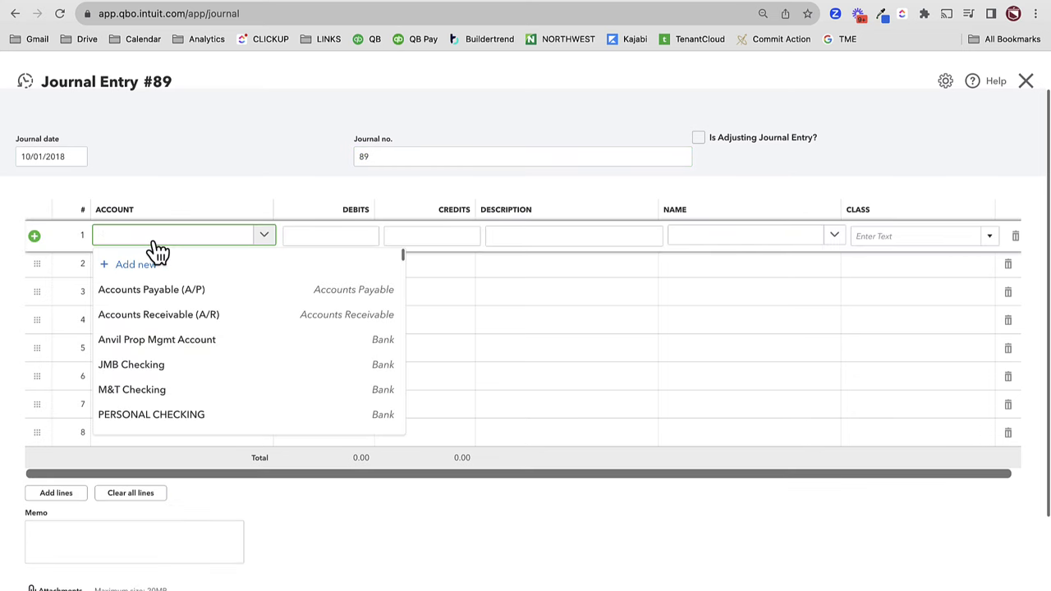
pyautogui.write('purchase')
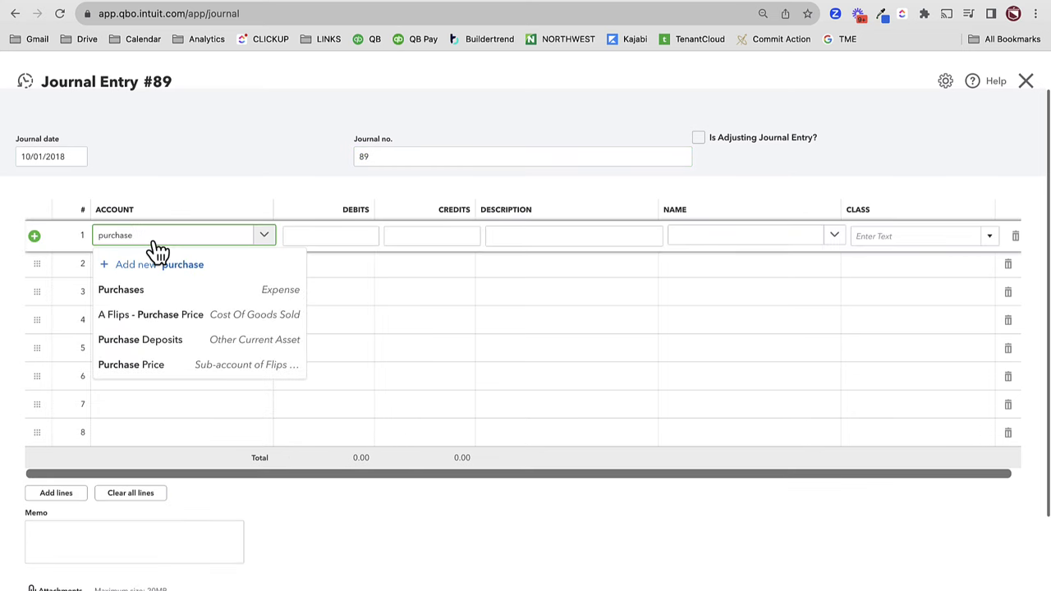
pyautogui.click(188, 320)
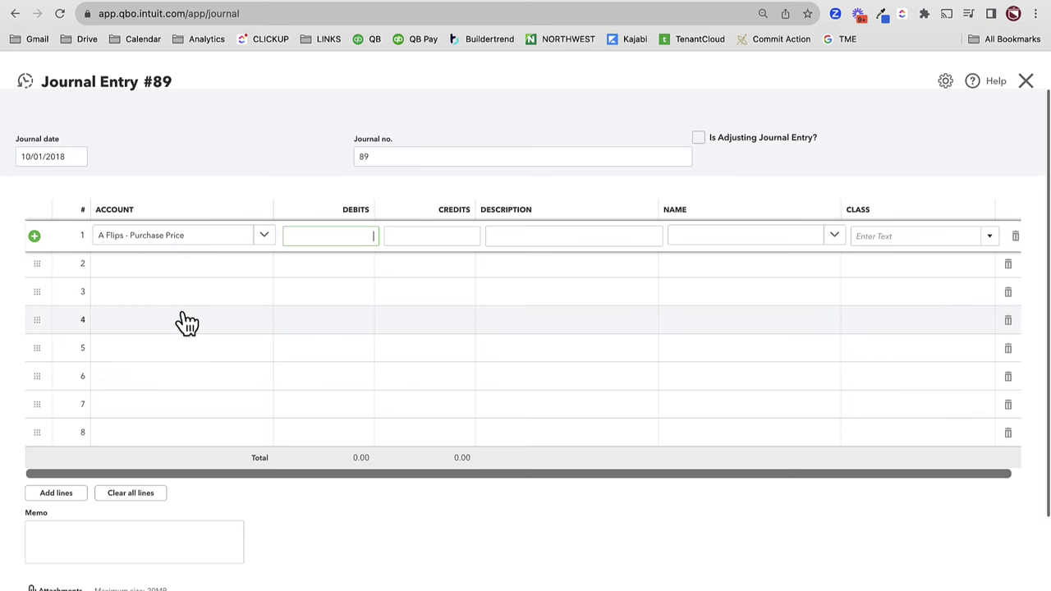
pyautogui.write('250000')
pyautogui.press('Tab')
pyautogui.press('Tab')
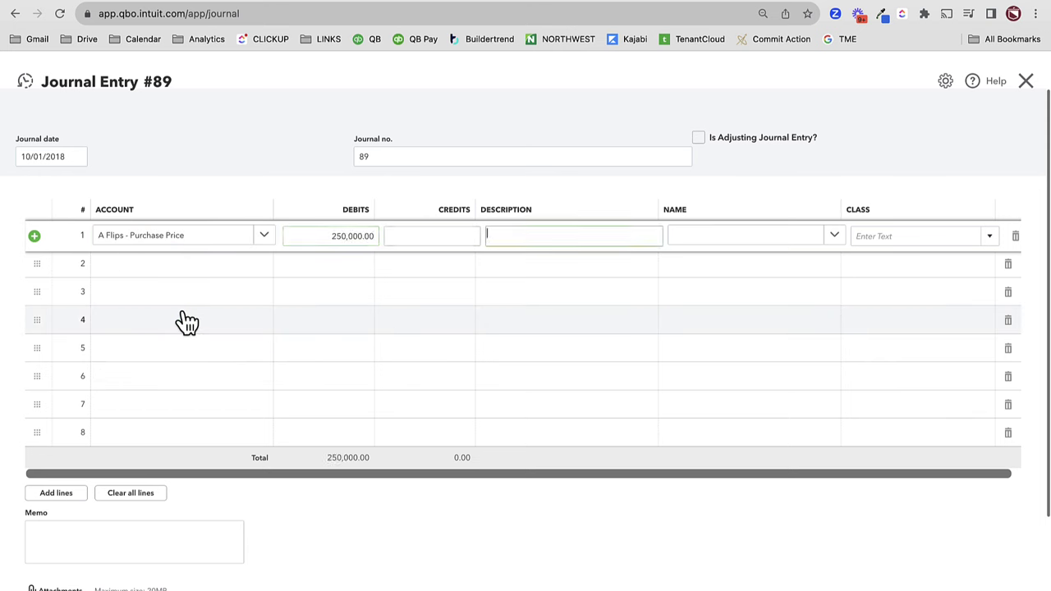
# - Describe the first journal line as Purchase Price and assign it to the 264 Union - Flip project and the 264 Union class
pyautogui.write('Purchase Price')
pyautogui.press('Tab')
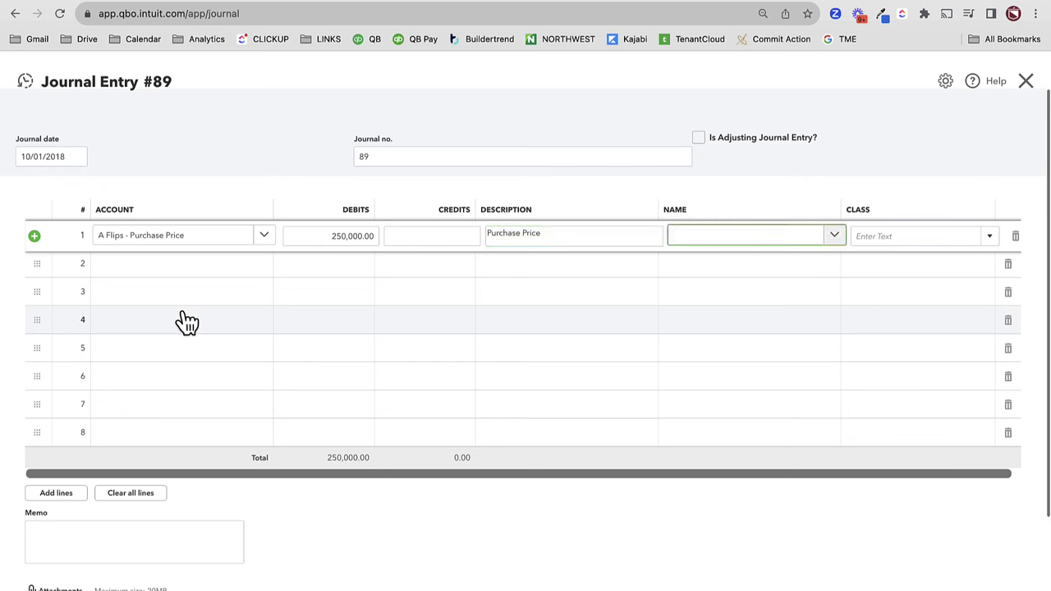
pyautogui.write('263')
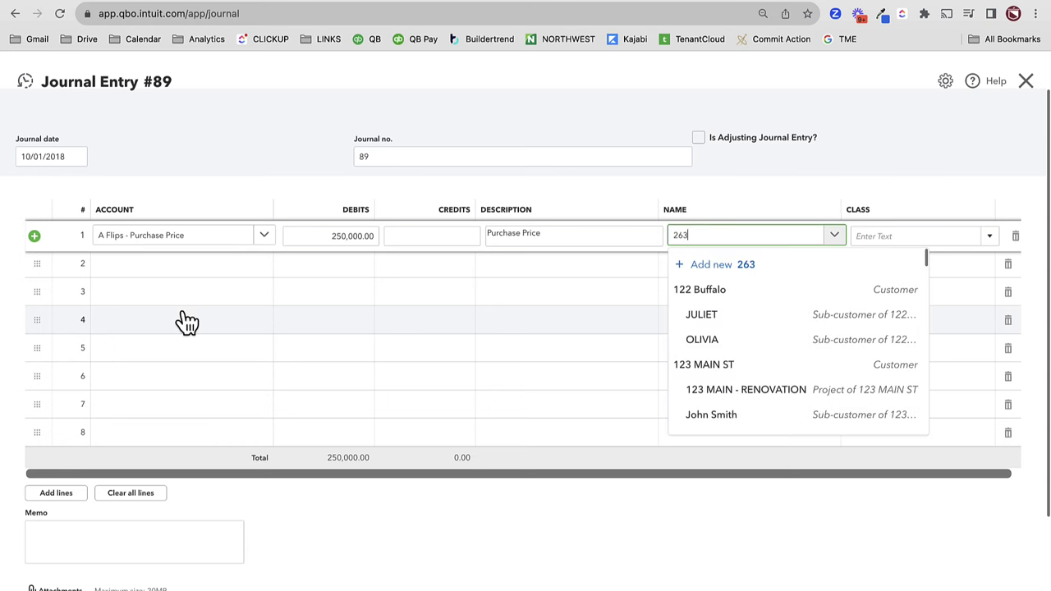
pyautogui.press('BackSpace')
pyautogui.write('4')
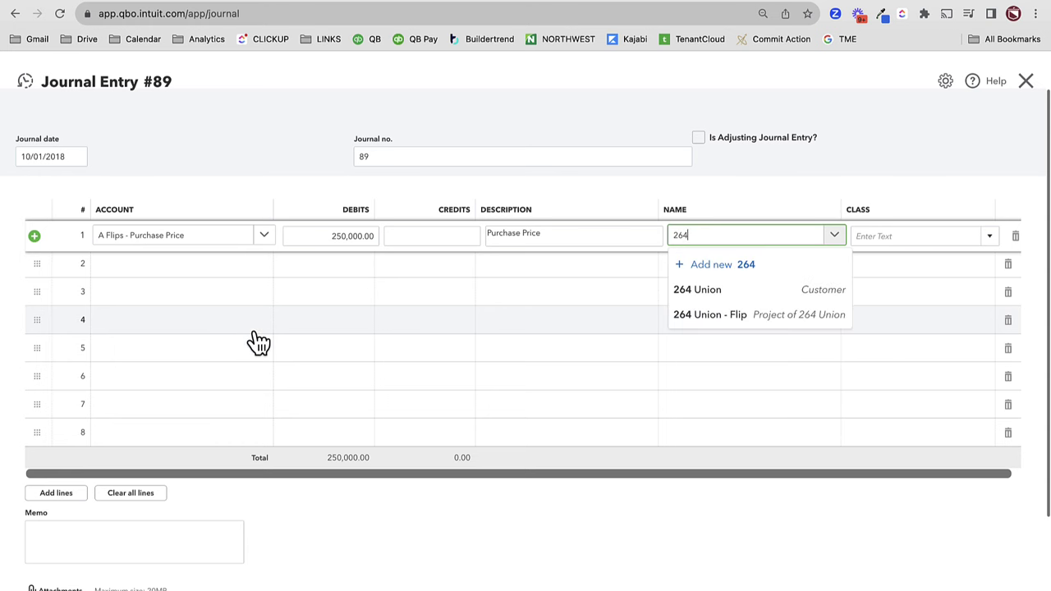
pyautogui.click(708, 316)
pyautogui.click(886, 238)
pyautogui.write('264 Union')
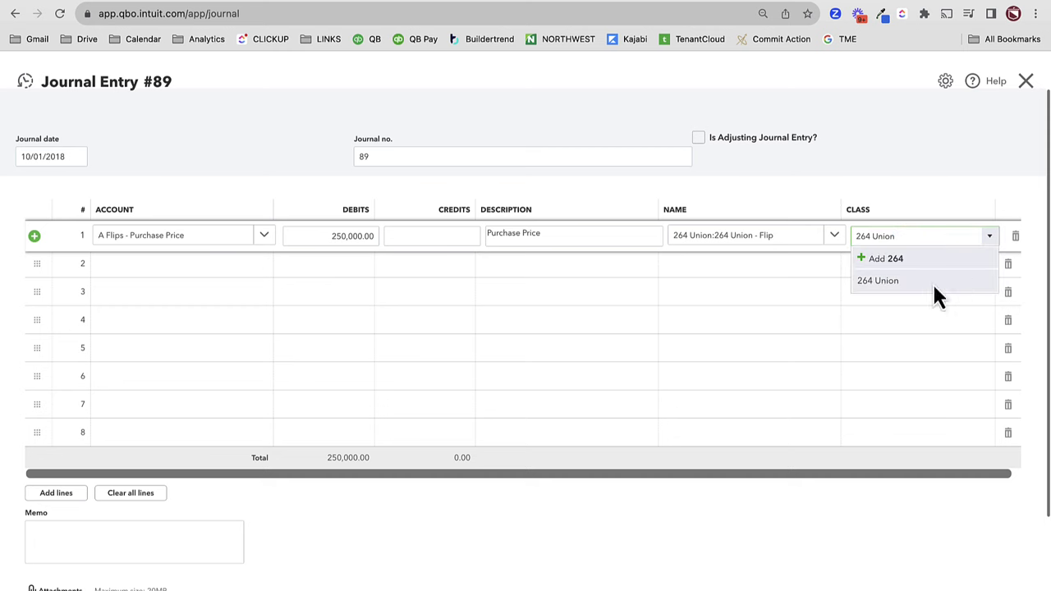
pyautogui.click(933, 283)
# - Assign the second journal line to the B Flips - Buying Costs account with a debit of 7,500
pyautogui.click(138, 269)
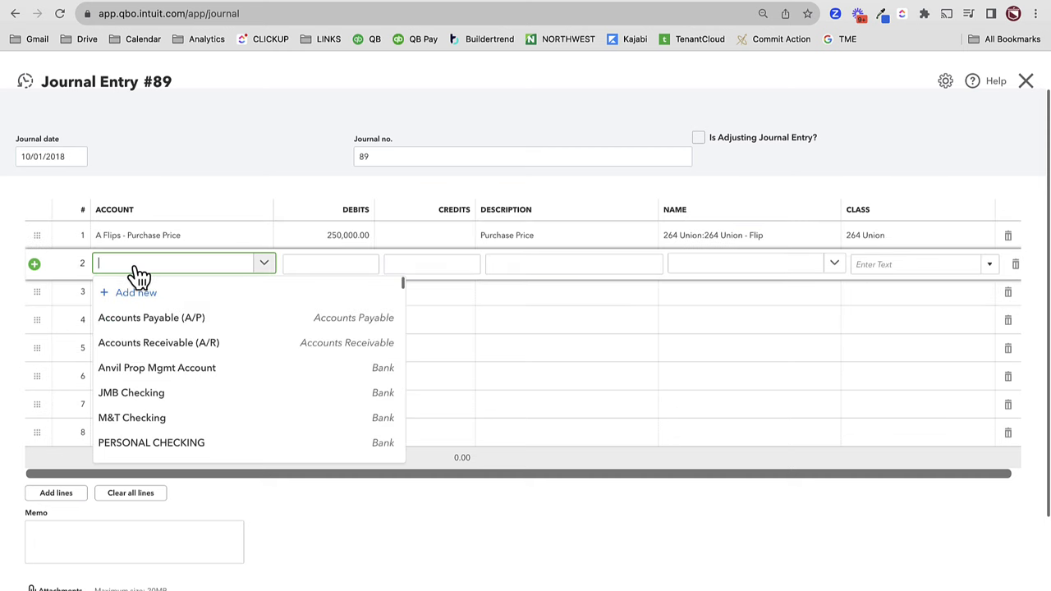
pyautogui.write('buying')
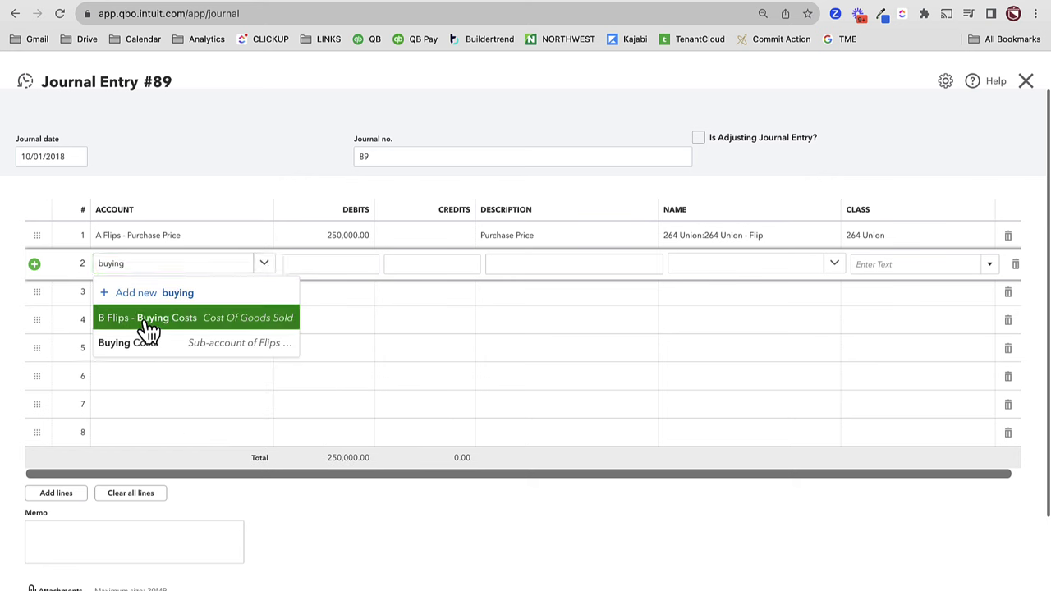
pyautogui.click(146, 320)
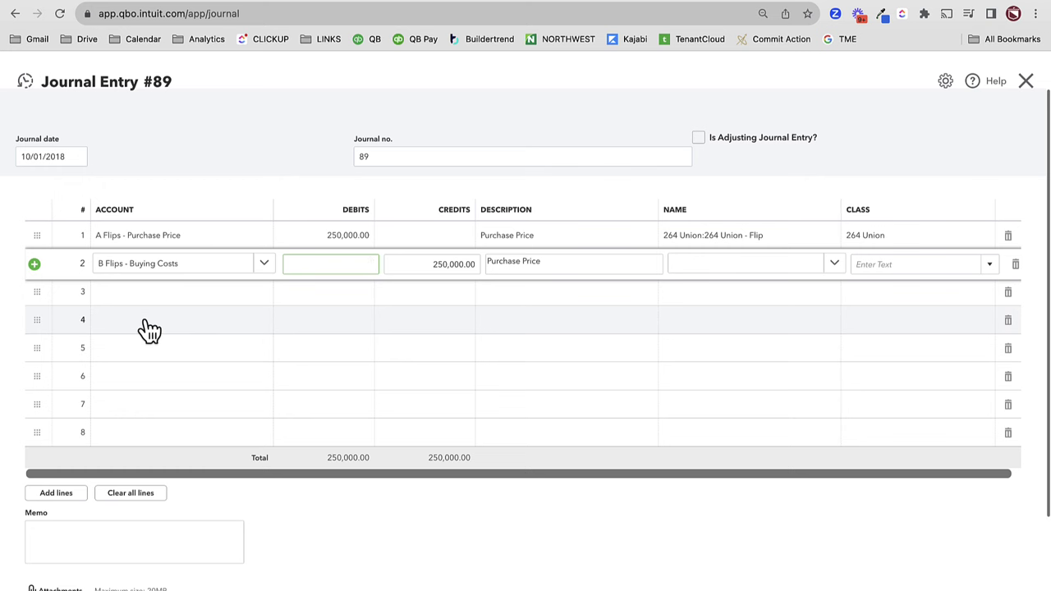
pyautogui.write('7500')
pyautogui.press('Tab')
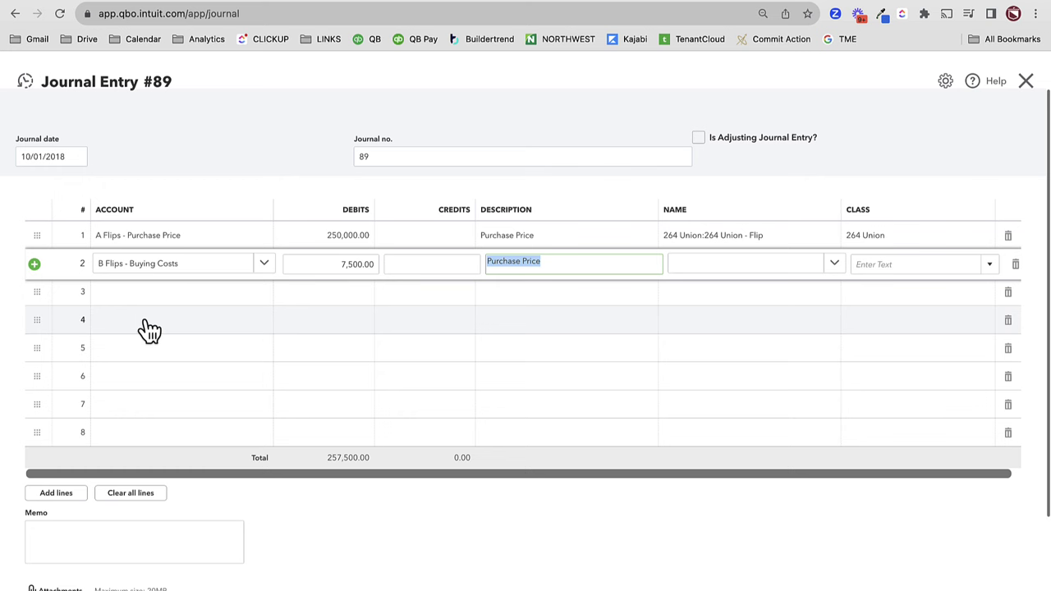
# - Describe the second journal line as Closing Costs and assign it to the 264 Union - Flip project and the 264 Union class
pyautogui.write('Closing Costs')
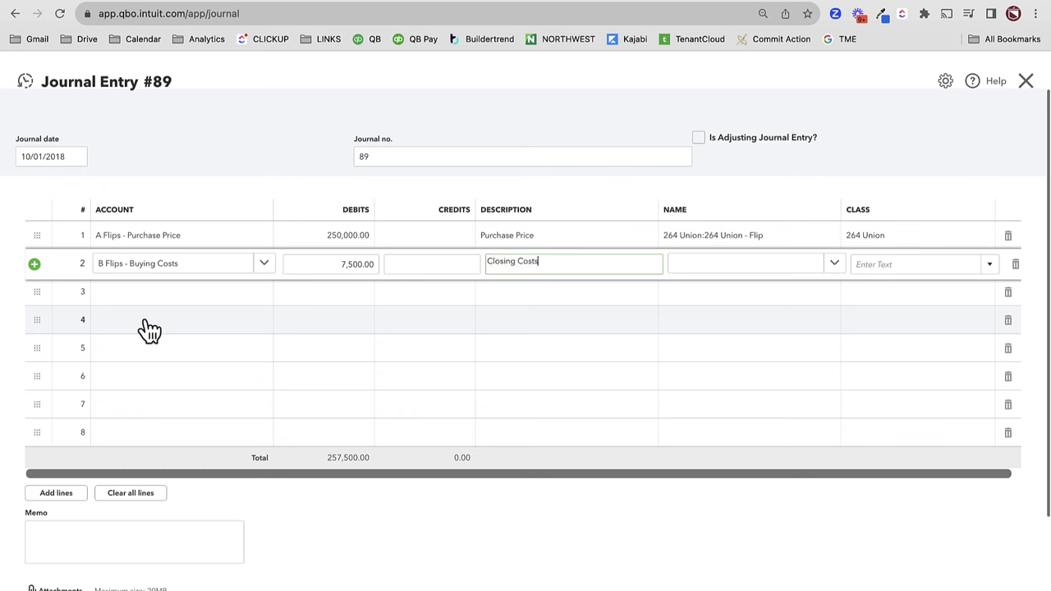
pyautogui.press('Tab')
pyautogui.write('264')
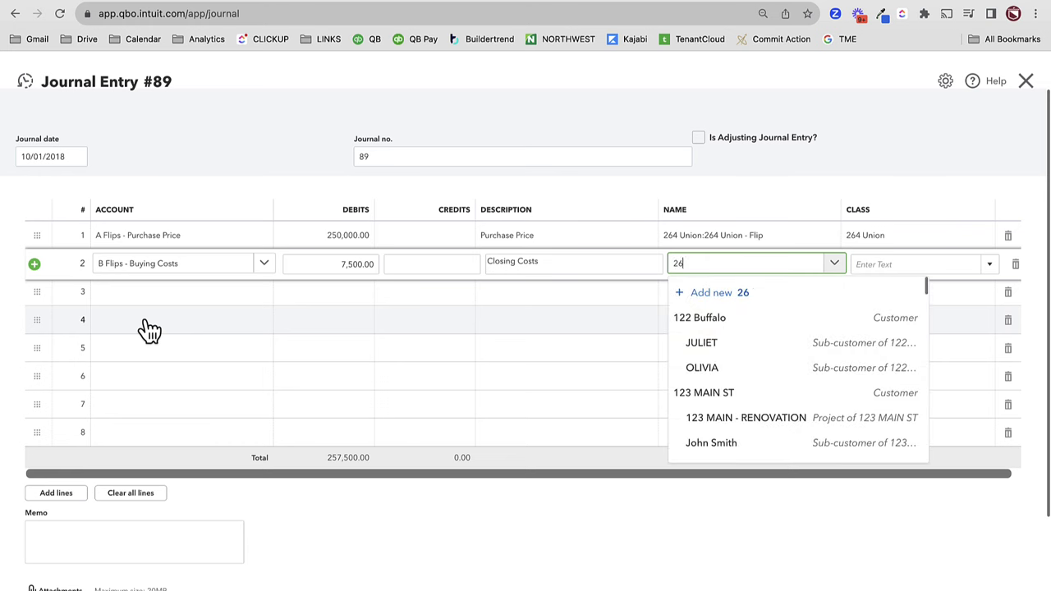
pyautogui.click(797, 345)
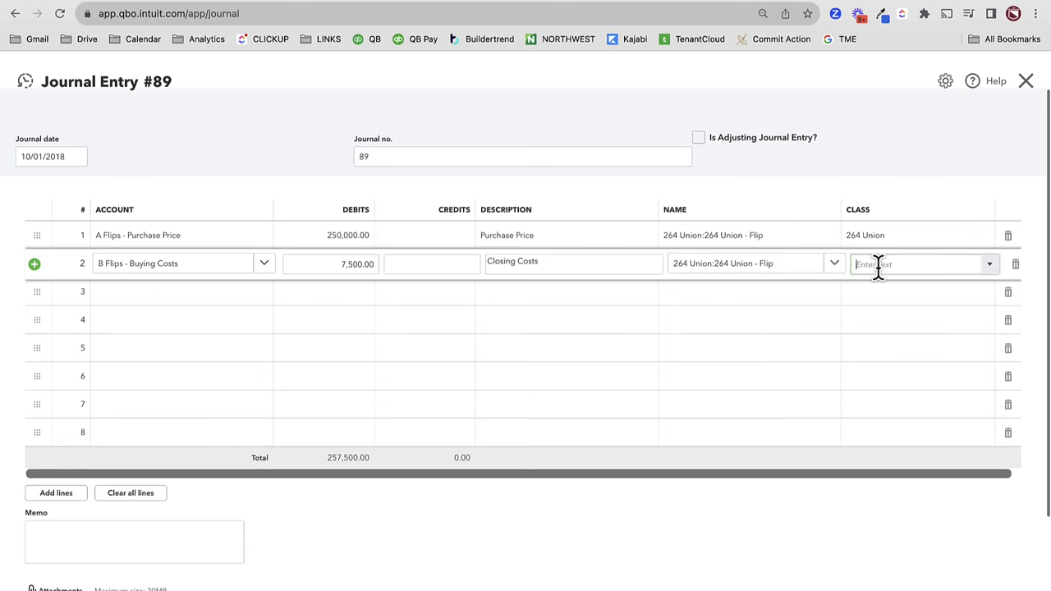
pyautogui.click(877, 265)
pyautogui.write('264')
pyautogui.click(907, 312)
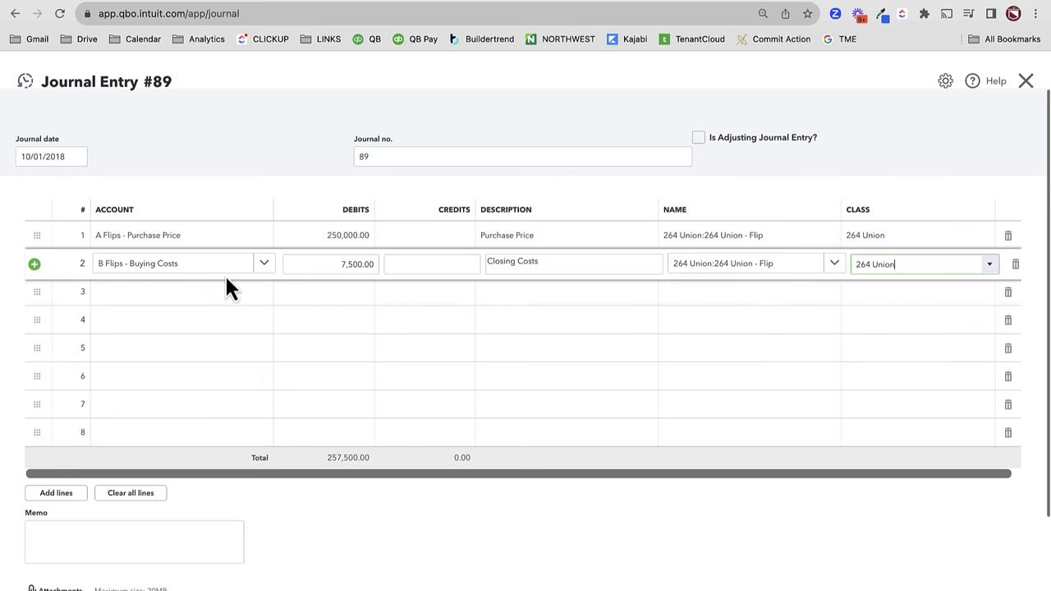
# - Assign the third journal line to the C Flips - Holding Costs account with a debit of 1,500
pyautogui.click(197, 304)
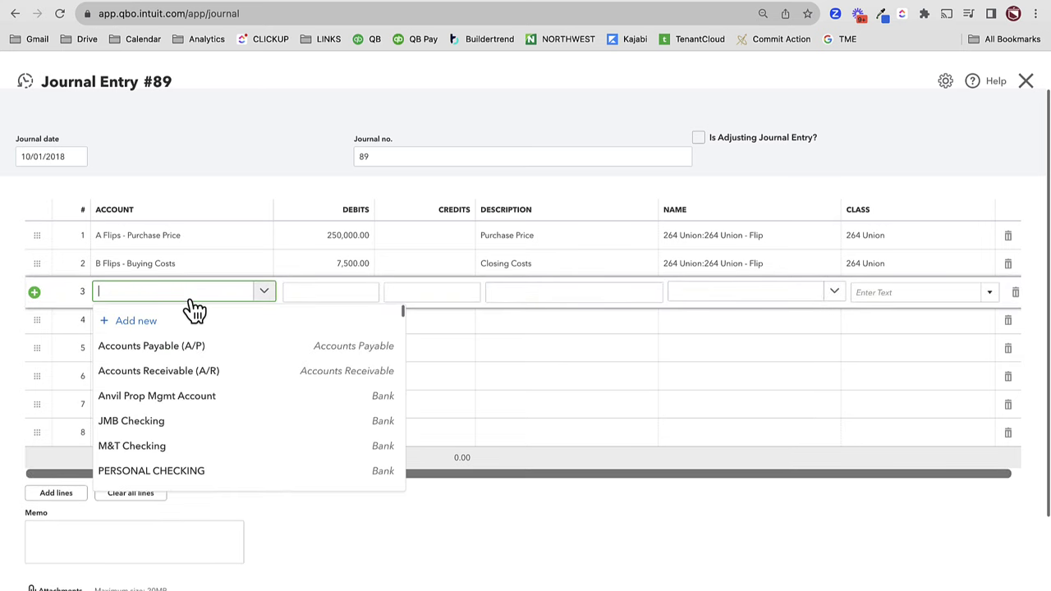
pyautogui.write('holding')
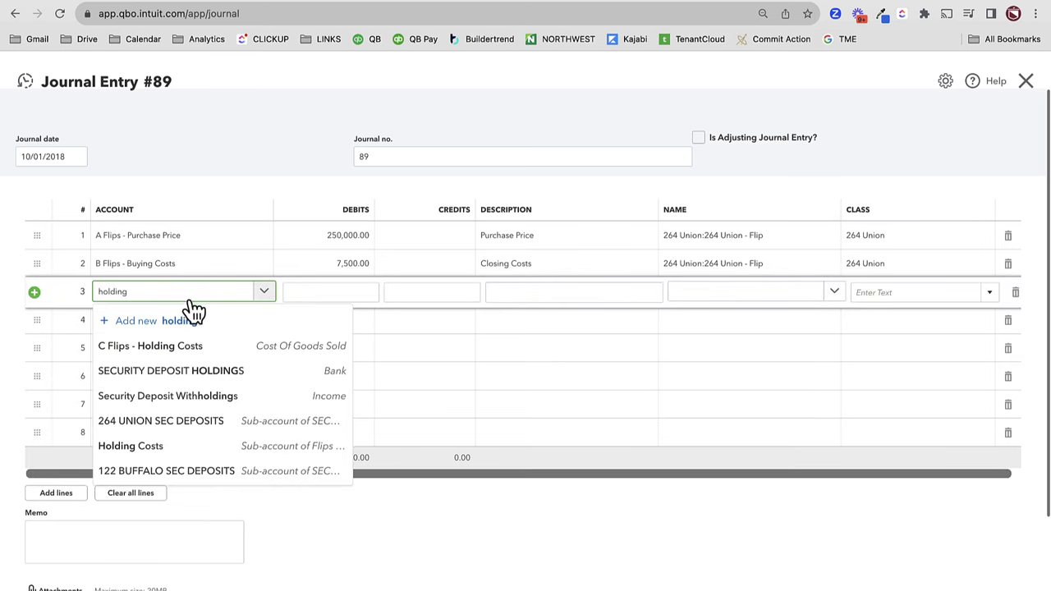
pyautogui.click(194, 348)
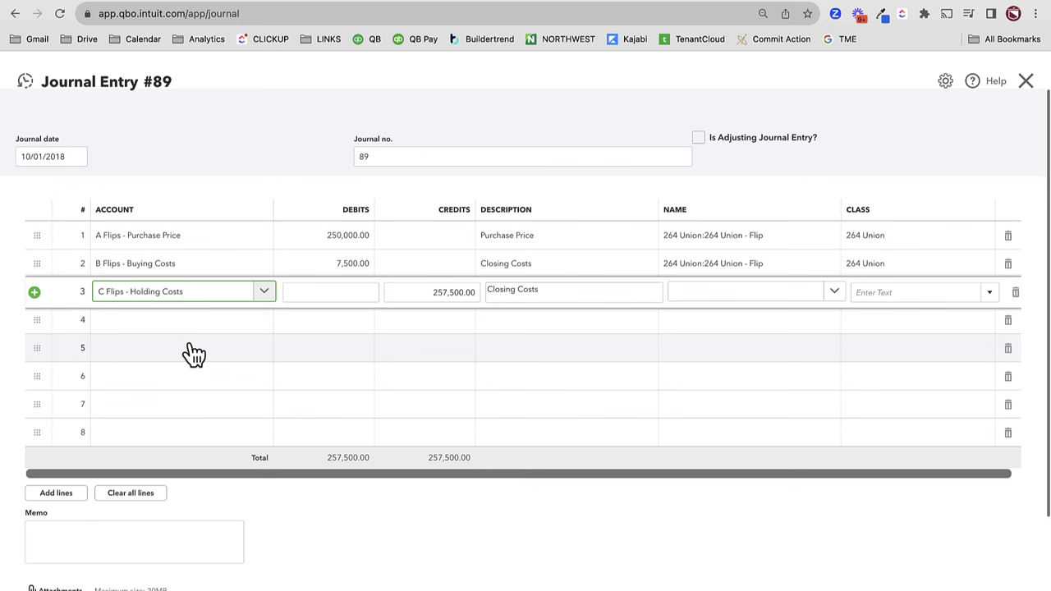
pyautogui.press('Tab')
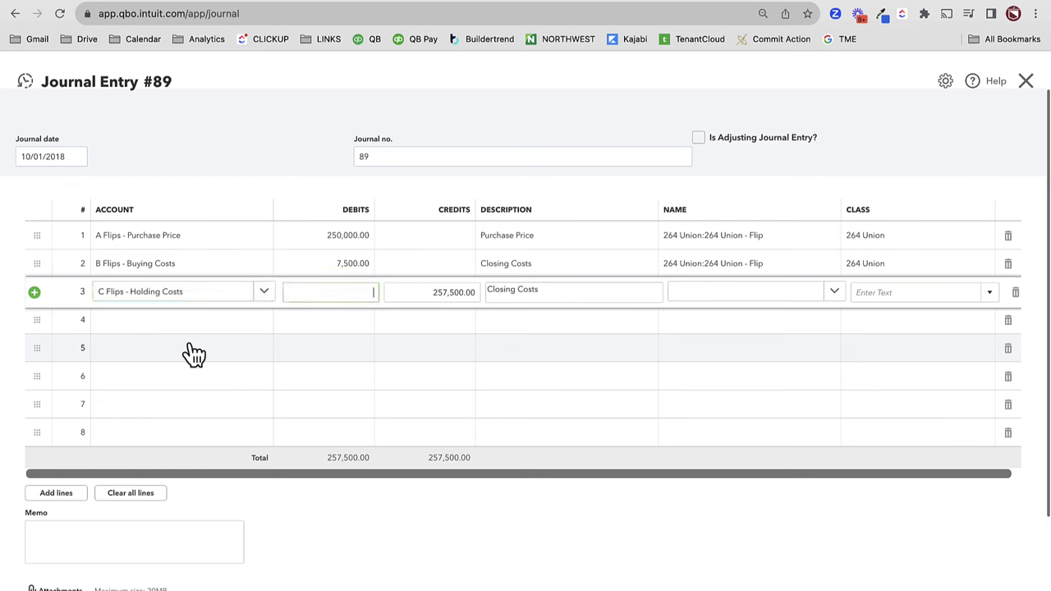
pyautogui.write('1,500')
pyautogui.press('Tab')
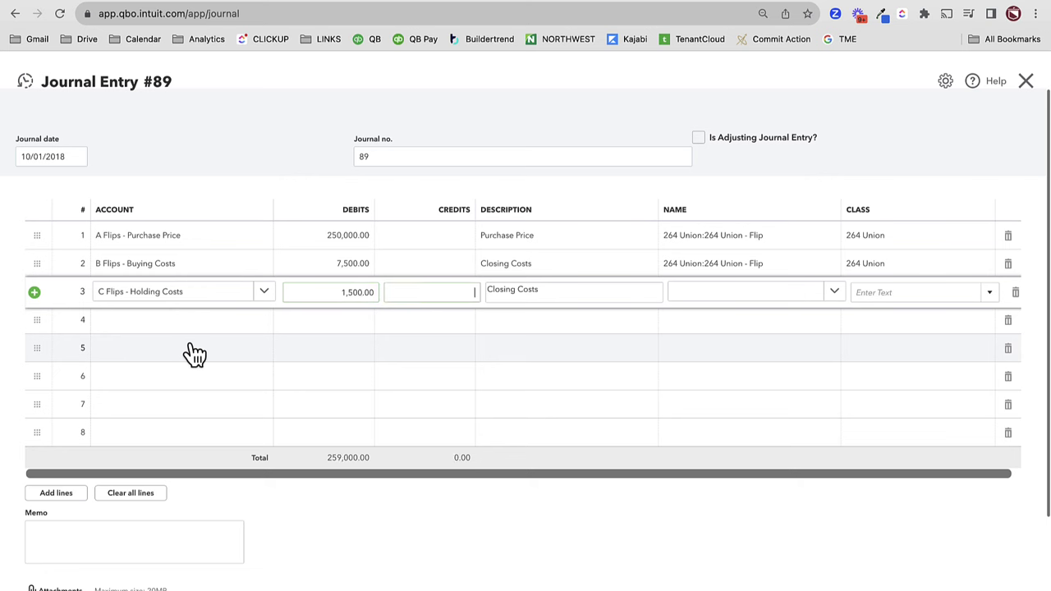
# - Describe the third journal line as Taxes and Utilities and assign it to the 264 Union - Flip project and the 264 Union class
pyautogui.click(554, 295)
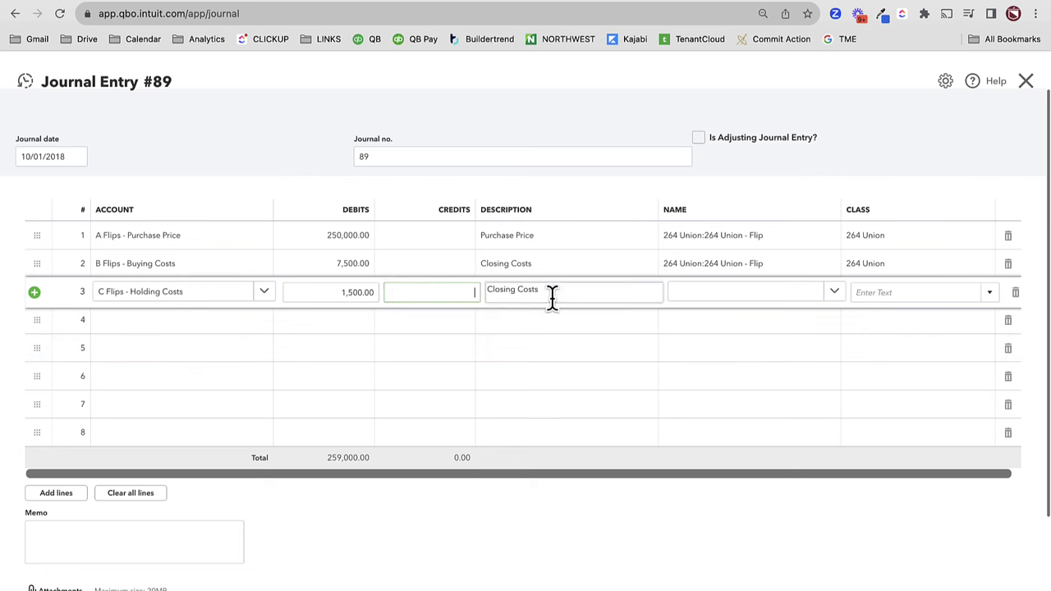
pyautogui.write('Ta')
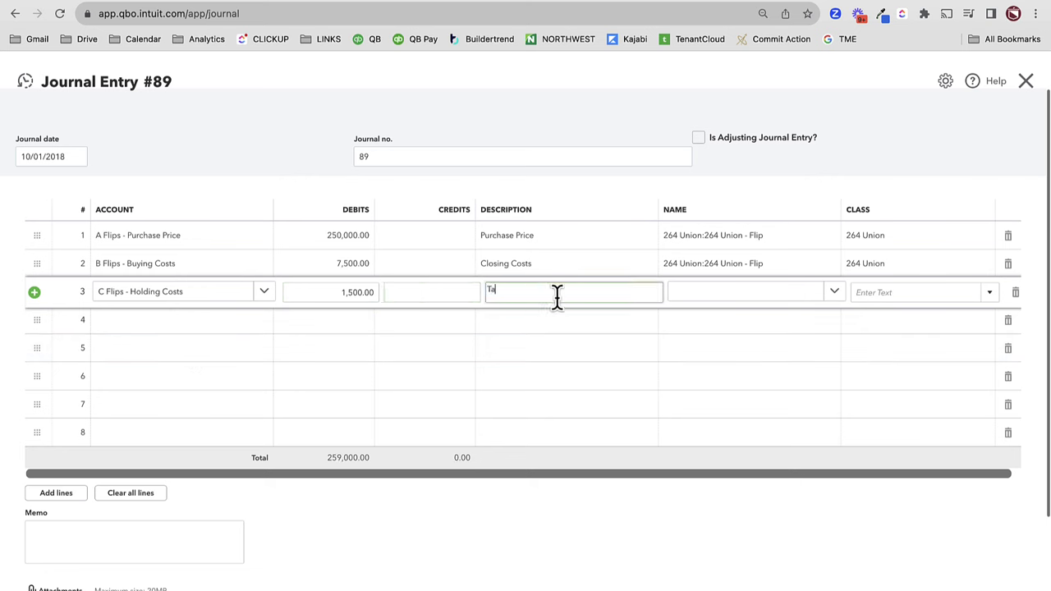
pyautogui.write('xes and Utilities')
pyautogui.press('Tab')
pyautogui.write('264')
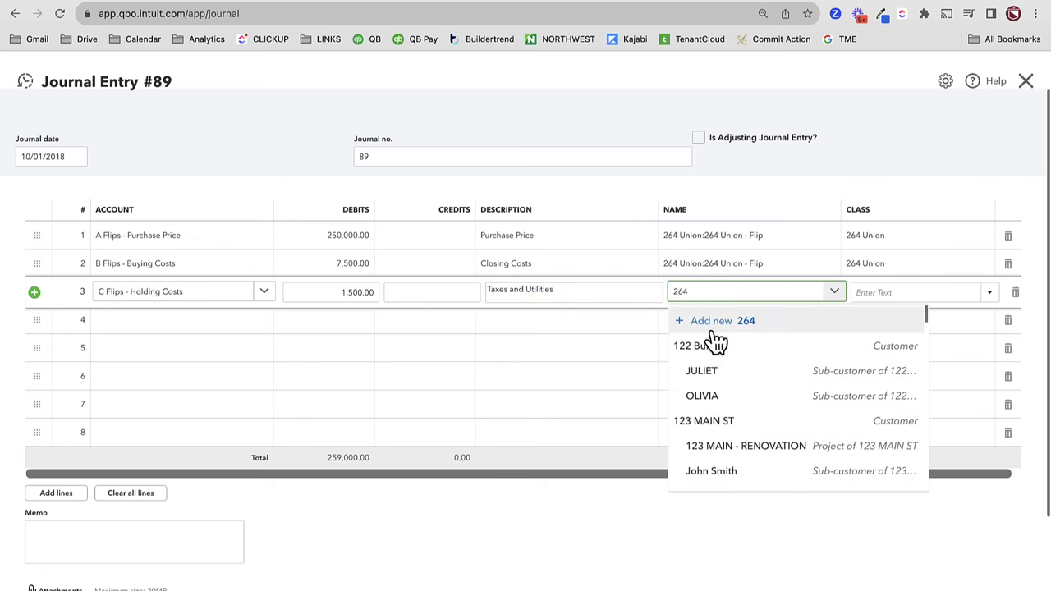
pyautogui.click(748, 372)
pyautogui.click(926, 293)
pyautogui.write('26')
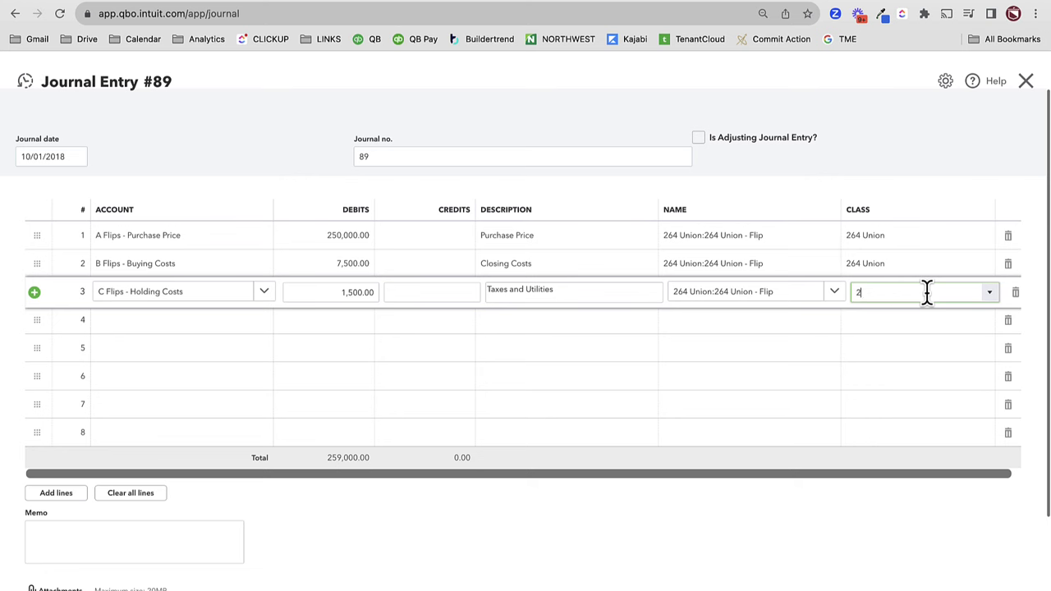
pyautogui.click(982, 339)
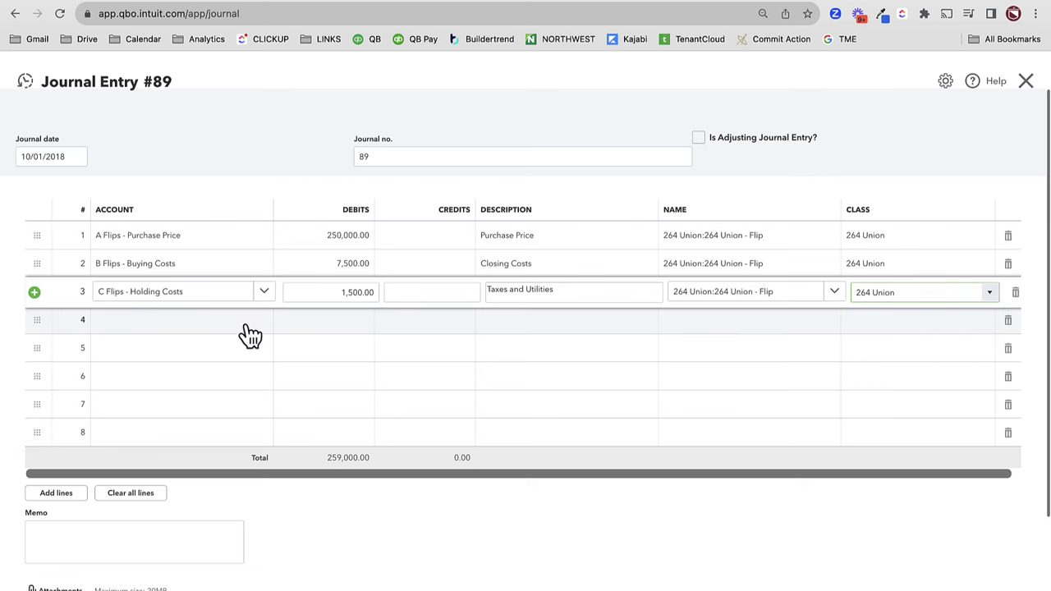
# - Assign the fourth journal line to the Private/ Hard Money Loans - Lender 1 account with a credit of 300,000
pyautogui.click(179, 328)
pyautogui.click(180, 331)
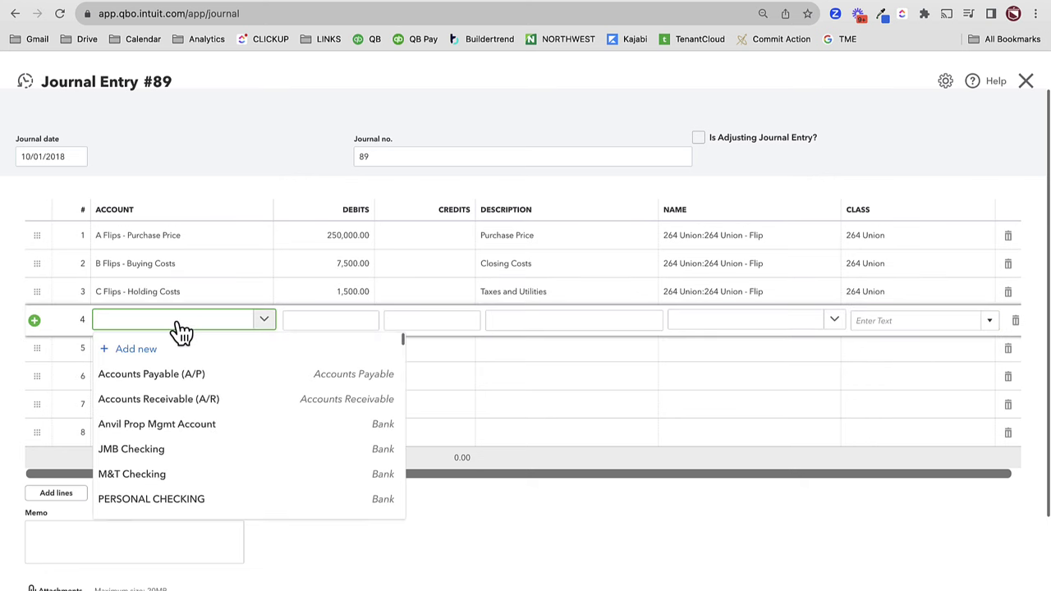
pyautogui.write('private')
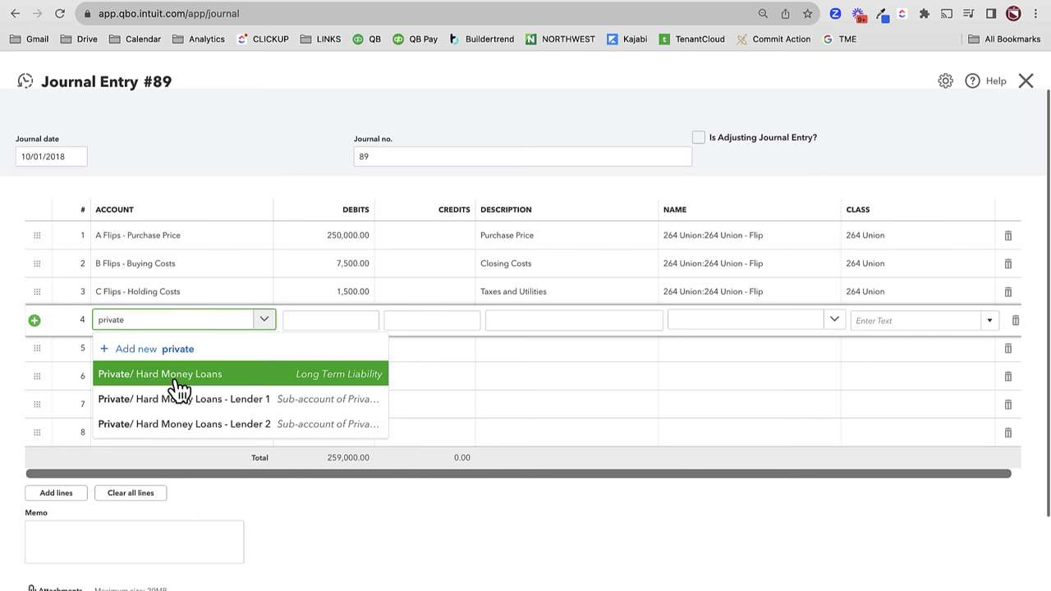
pyautogui.click(177, 404)
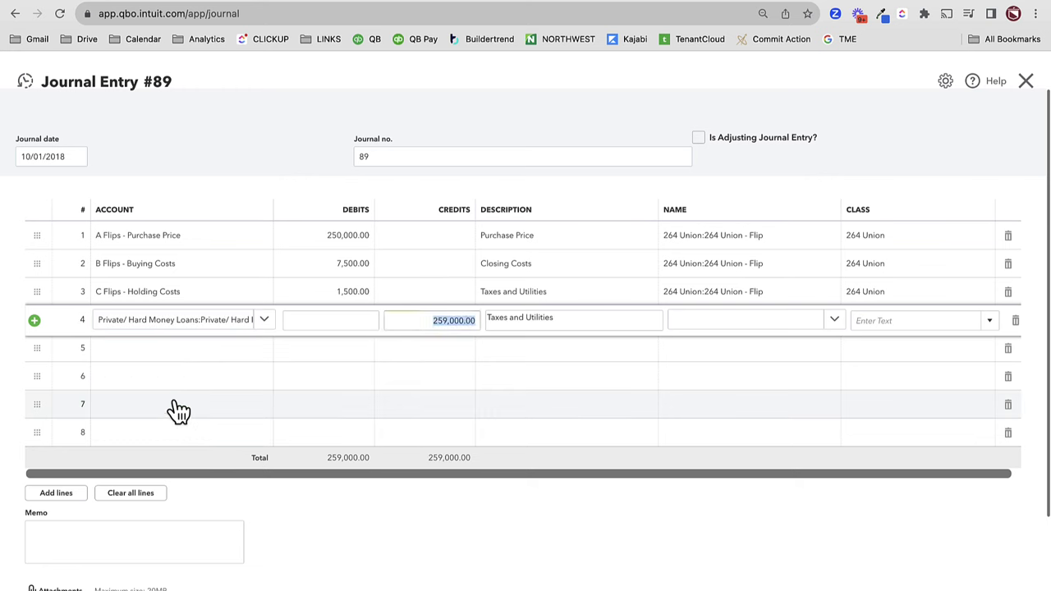
pyautogui.write('300,000')
pyautogui.press('Tab')
# - Describe the fourth journal line as Loan and assign it to the 264 Union customer and the 264 Union class
pyautogui.press('BackSpace')
pyautogui.write('L')
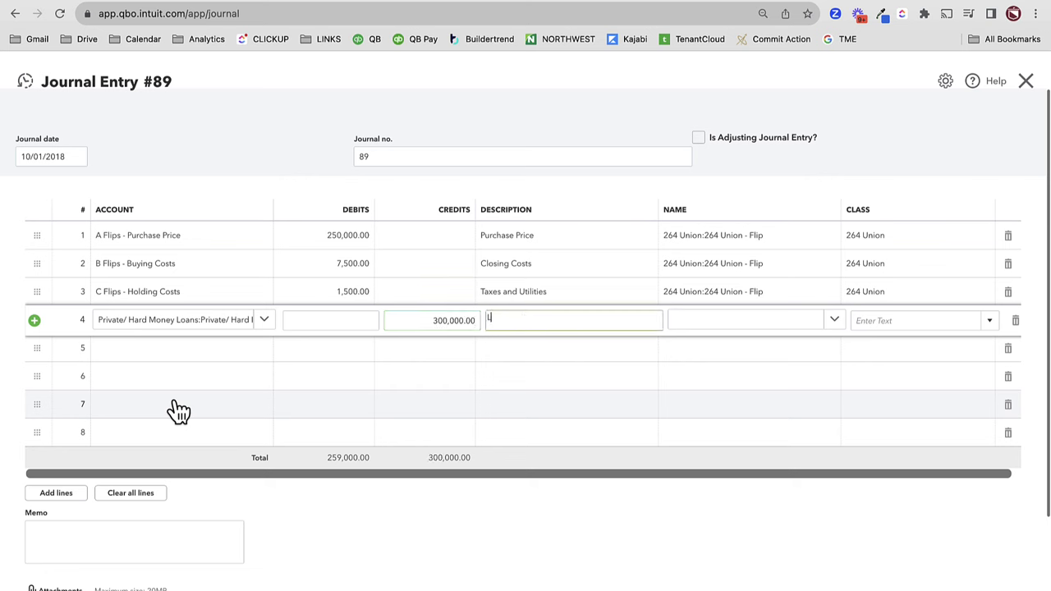
pyautogui.write('oan')
pyautogui.press('Tab')
pyautogui.write('264')
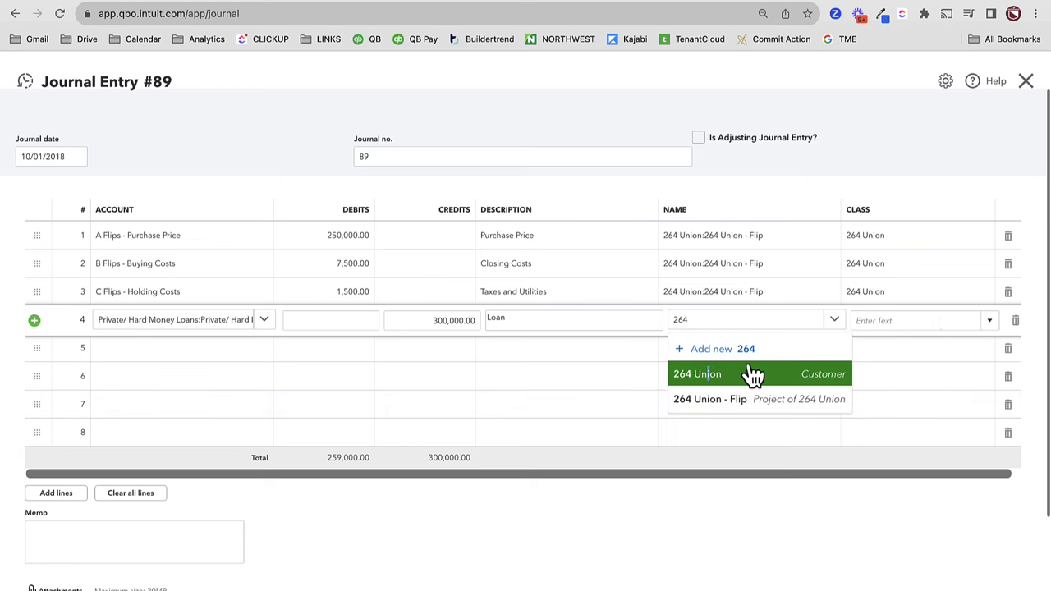
pyautogui.click(751, 370)
pyautogui.click(872, 322)
pyautogui.write('264 Union')
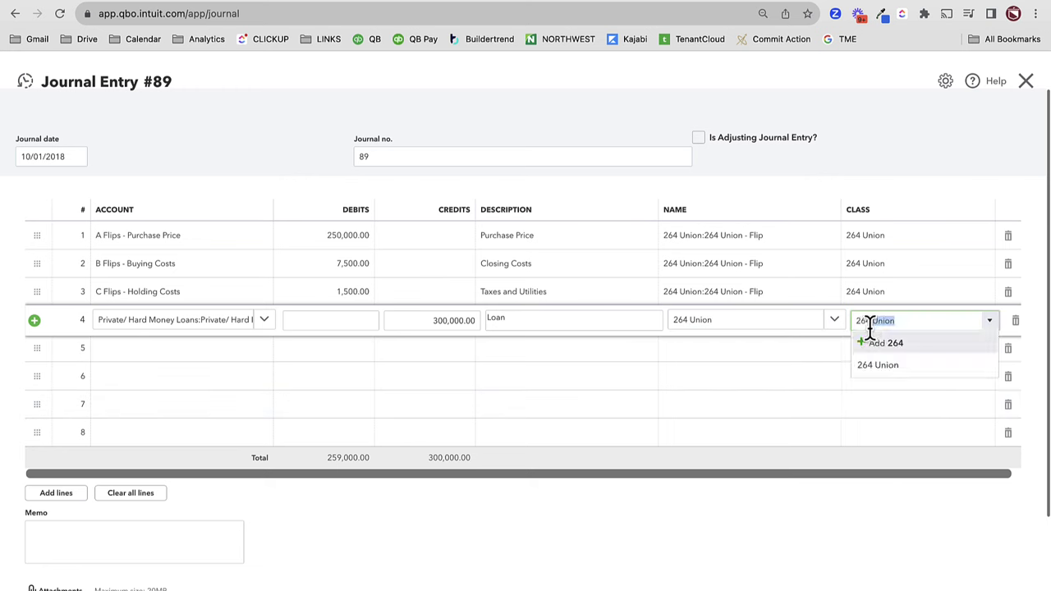
pyautogui.click(878, 369)
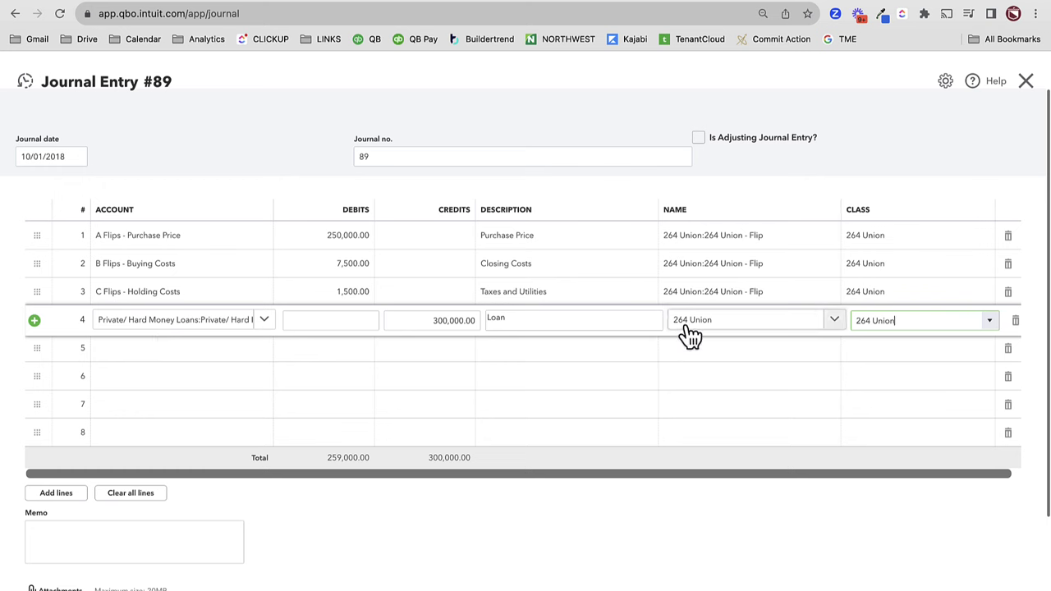
# - Assign the fifth journal line to the Construction Escrow account with a debit of 75,000
pyautogui.click(174, 363)
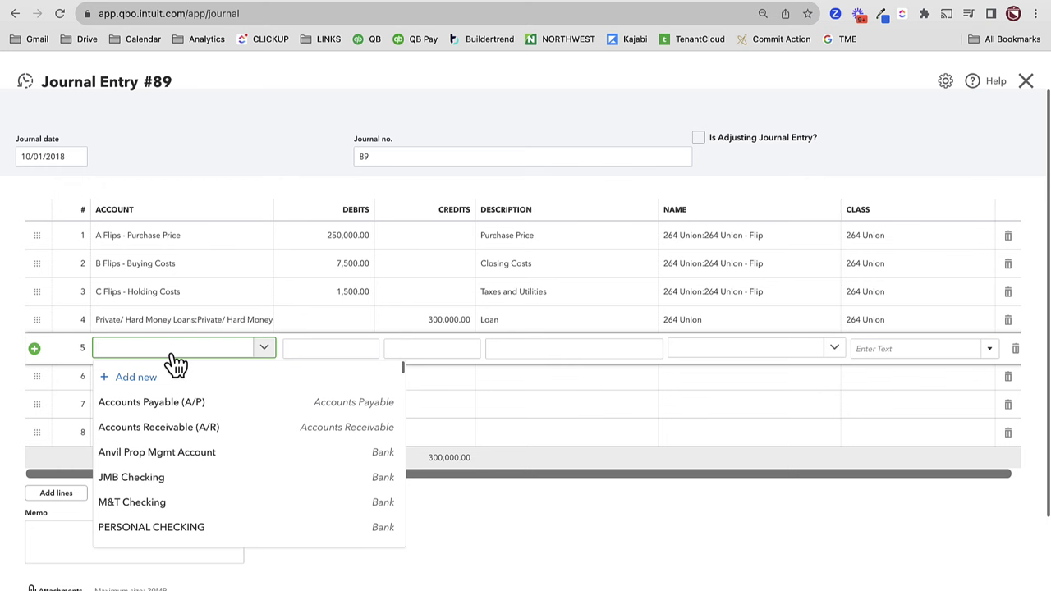
pyautogui.write('constr')
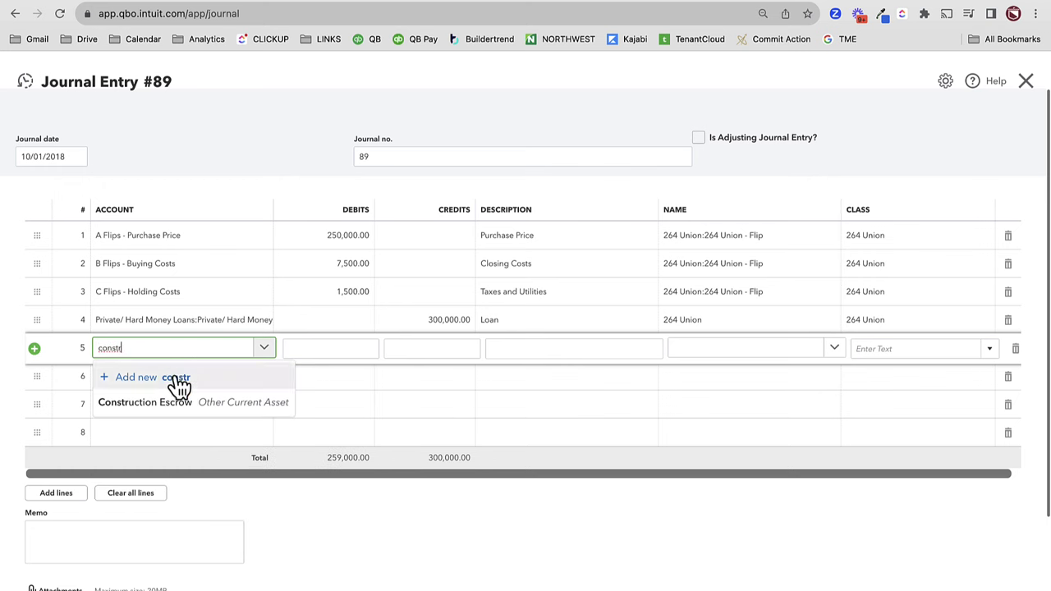
pyautogui.click(169, 404)
pyautogui.press('Tab')
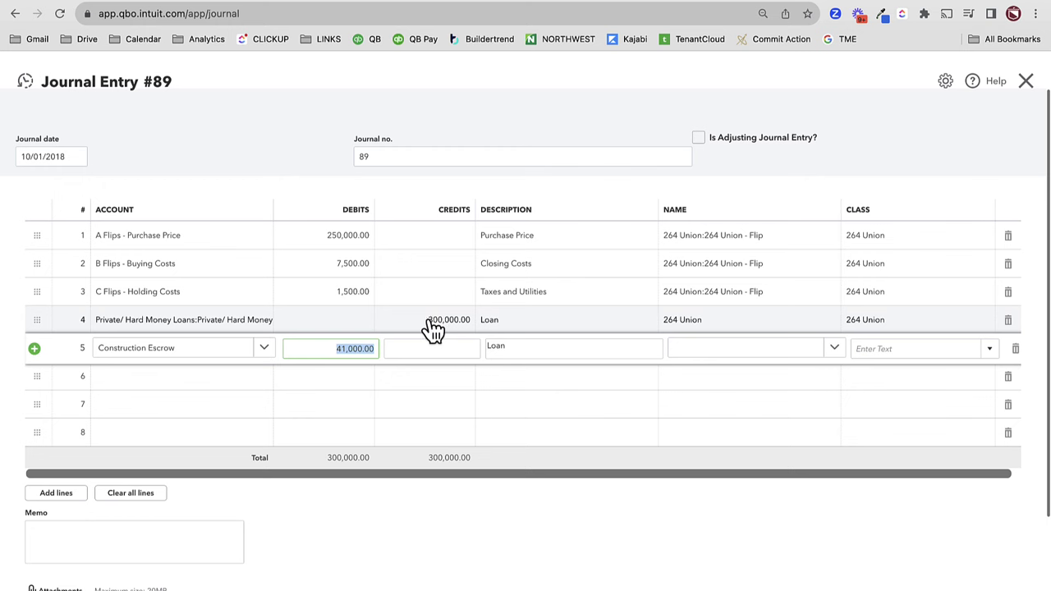
pyautogui.write('75000')
pyautogui.press('Tab')
# - Describe the fifth journal line as Initial Cons. Escrow and assign it to the 264 Union customer and the 264 Union class
pyautogui.click(539, 351)
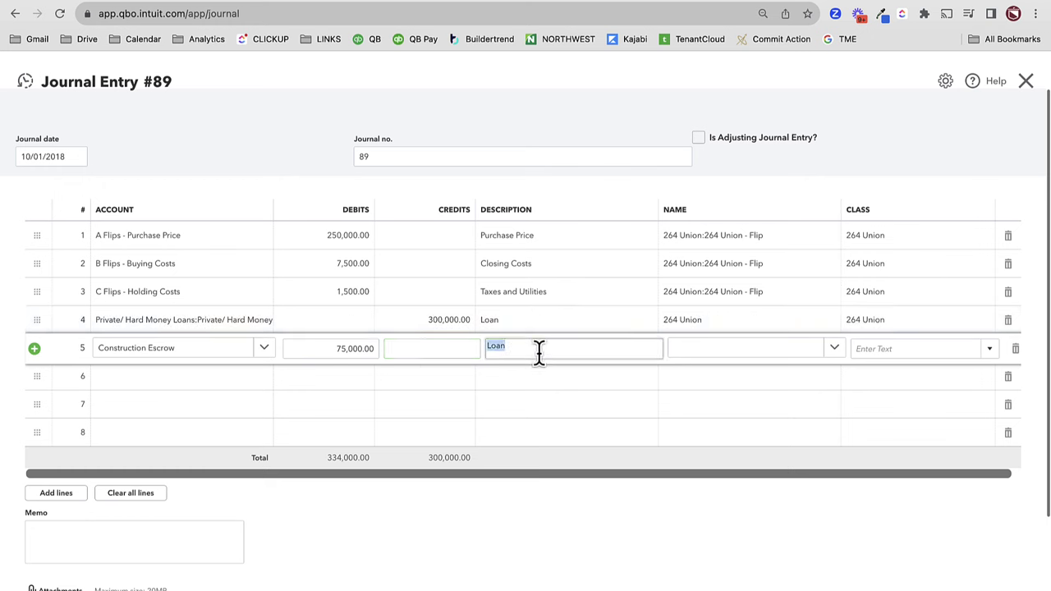
pyautogui.write('Initial Cons. Escrow')
pyautogui.press('Tab')
pyautogui.write('264')
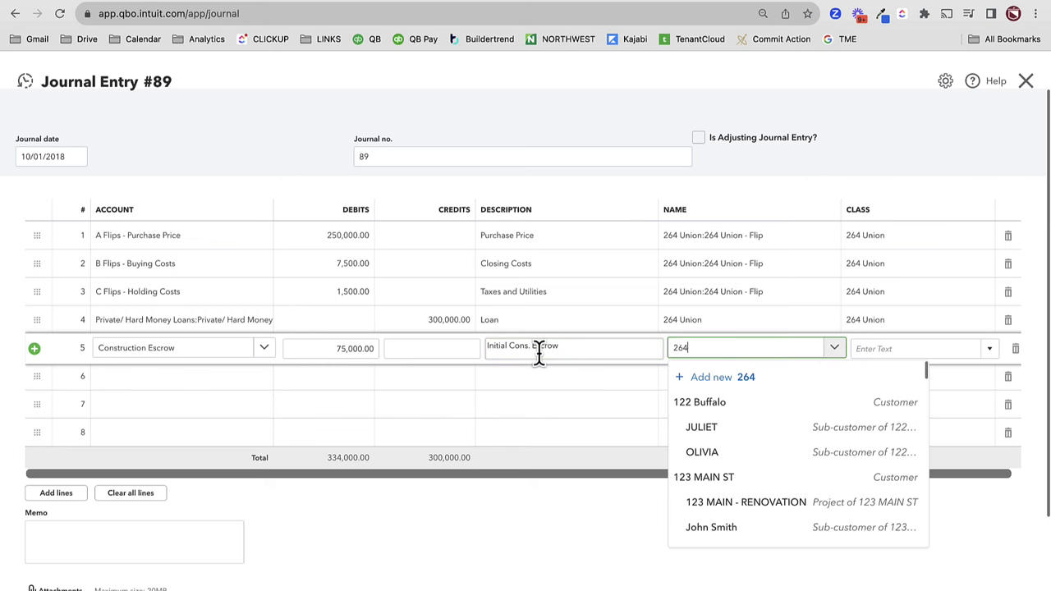
pyautogui.click(739, 402)
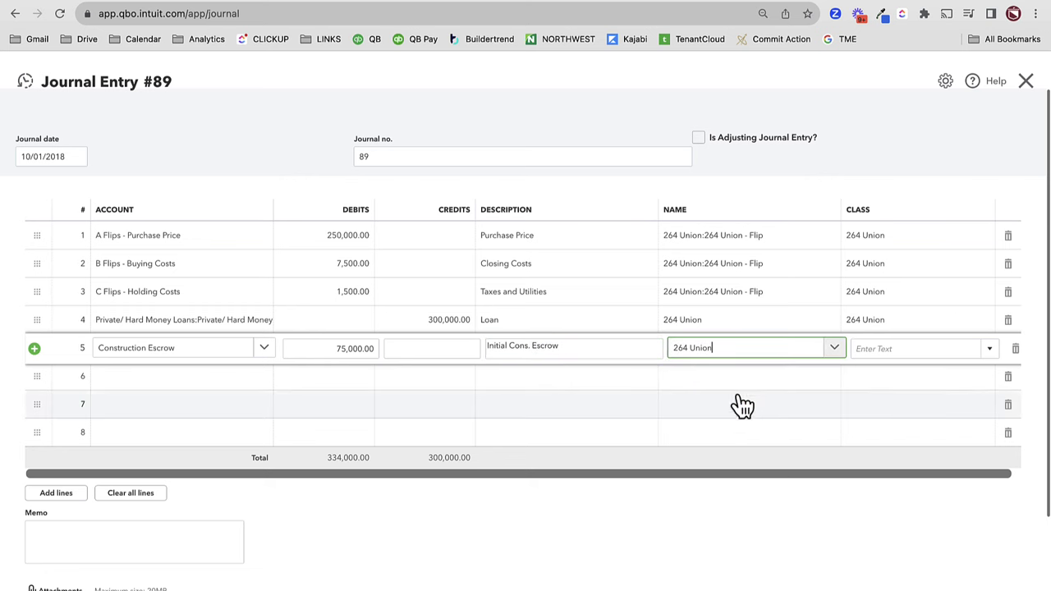
pyautogui.click(890, 351)
pyautogui.write('32')
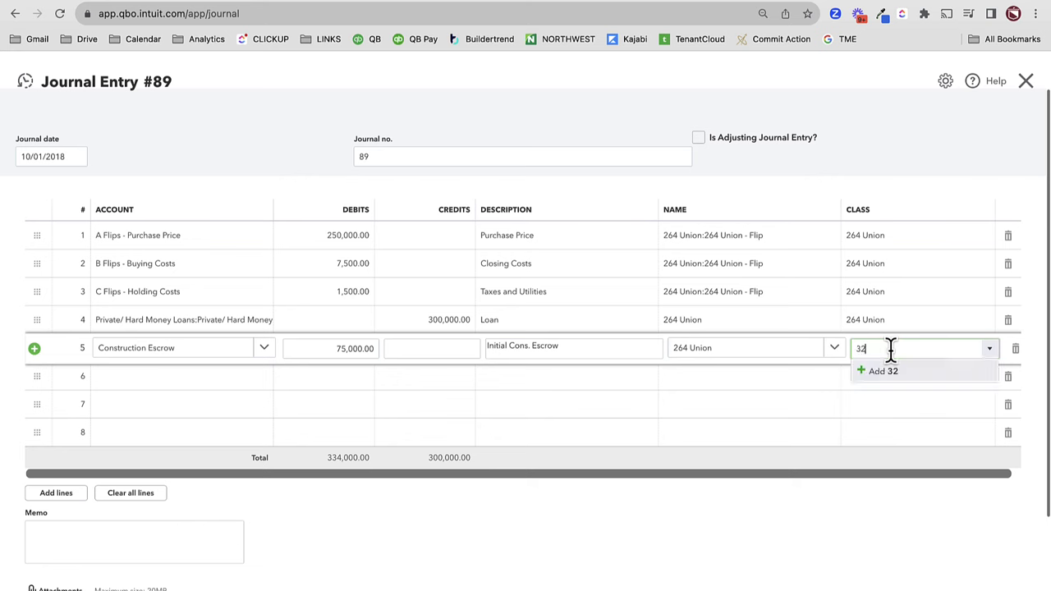
pyautogui.press('BackSpace')
pyautogui.press('BackSpace')
pyautogui.write('264 Union')
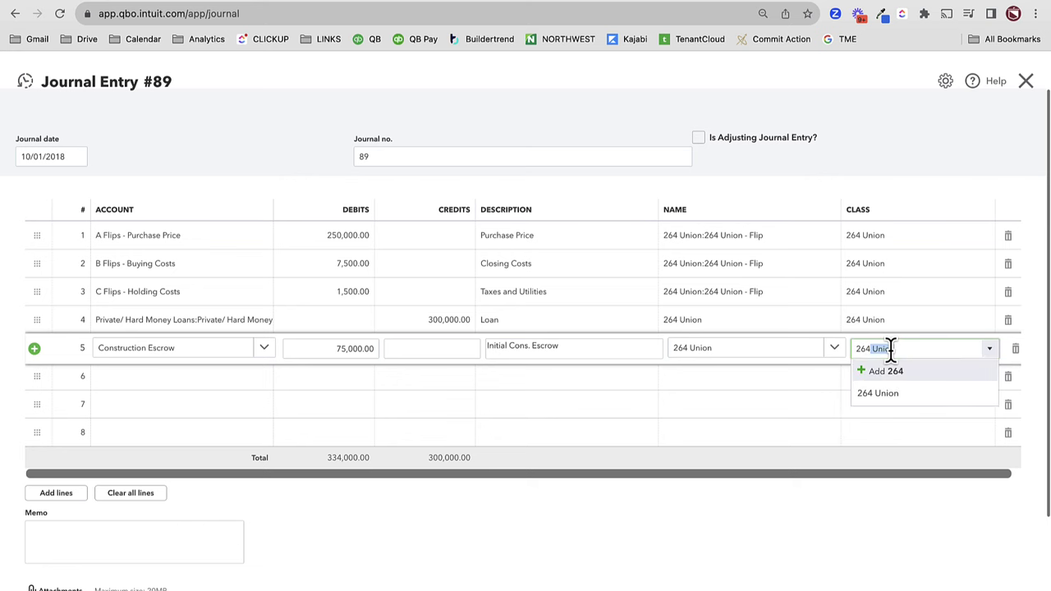
pyautogui.click(921, 401)
# - Assign the sixth journal line to the E Flips - Debt Service account with a debit of 300000*.02
pyautogui.click(138, 386)
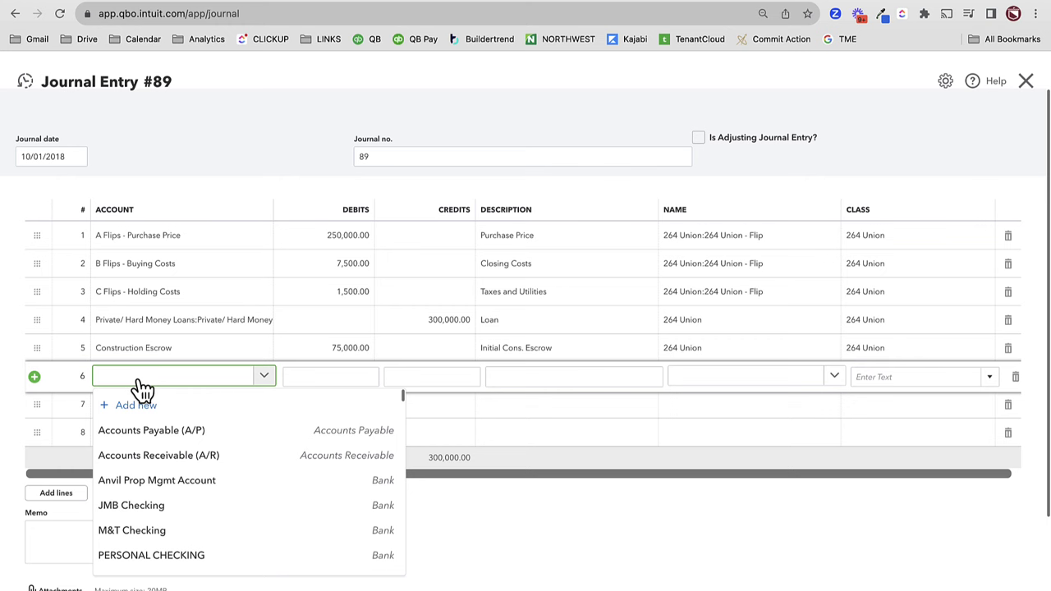
pyautogui.write('debt')
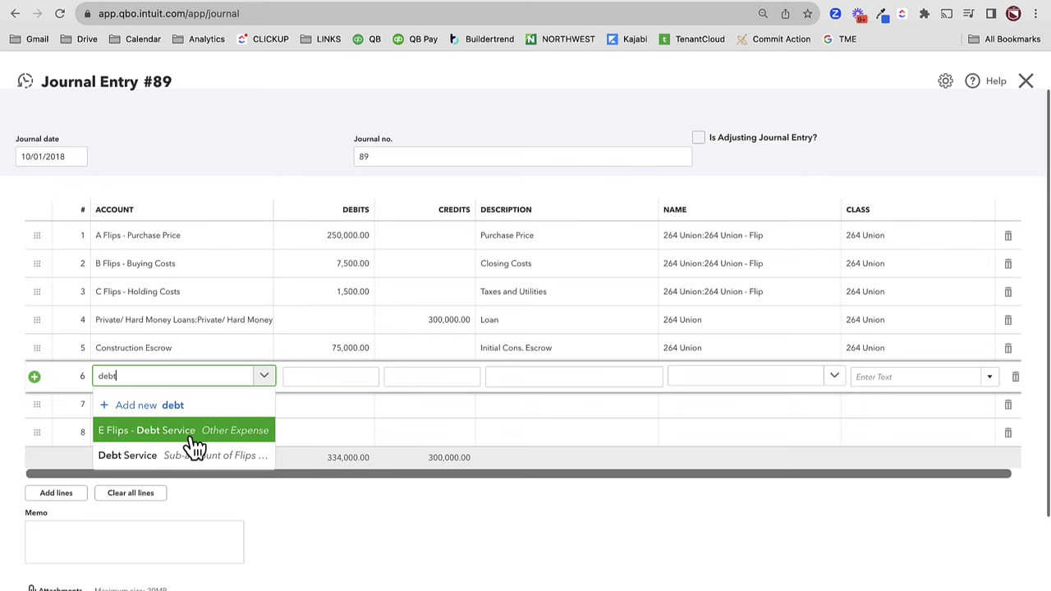
pyautogui.click(193, 435)
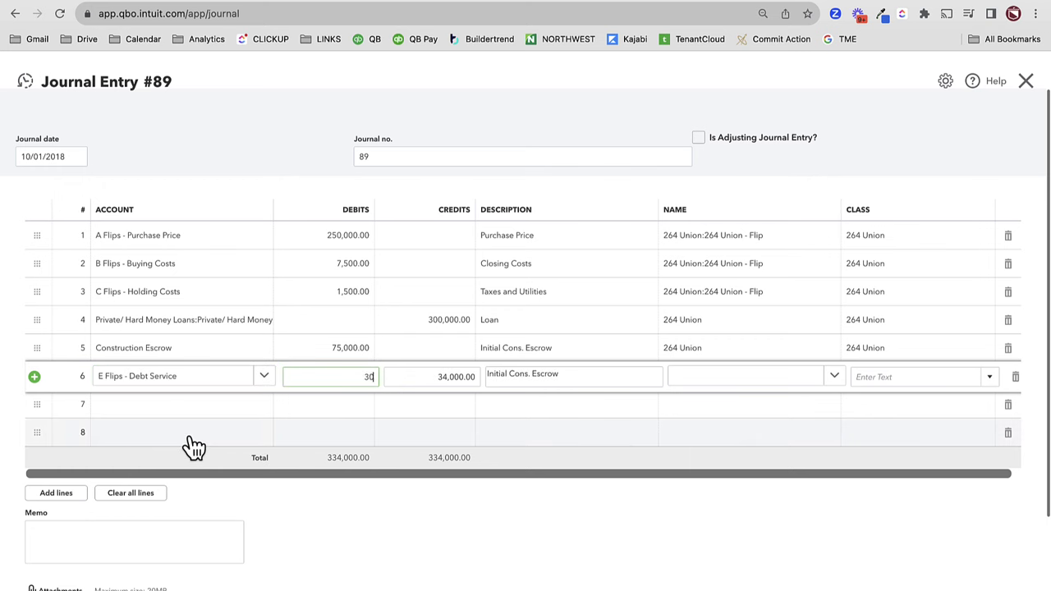
pyautogui.write('300000*.02')
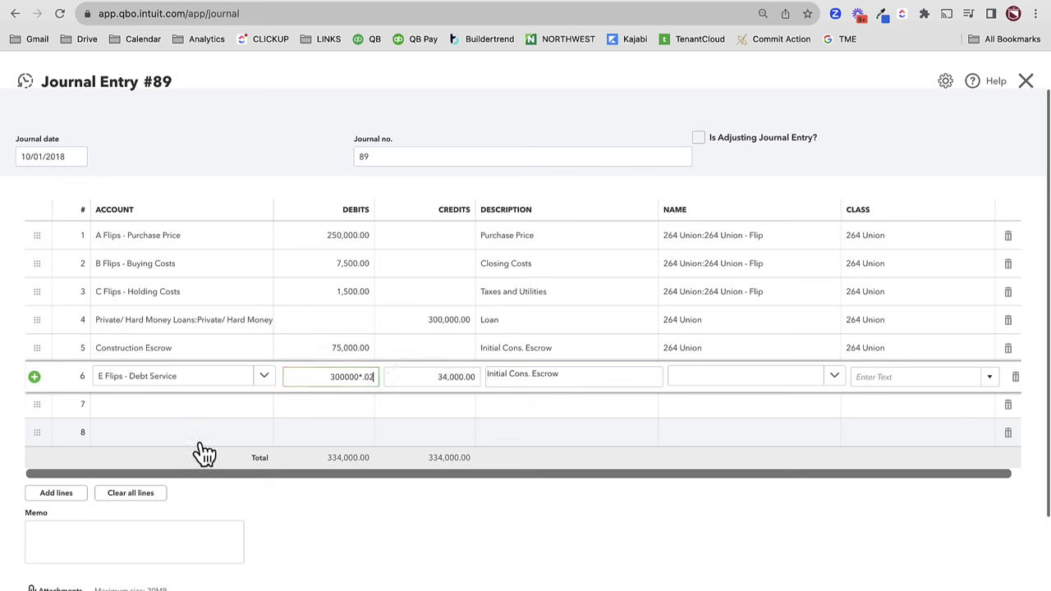
pyautogui.press('Tab')
pyautogui.press('Tab')
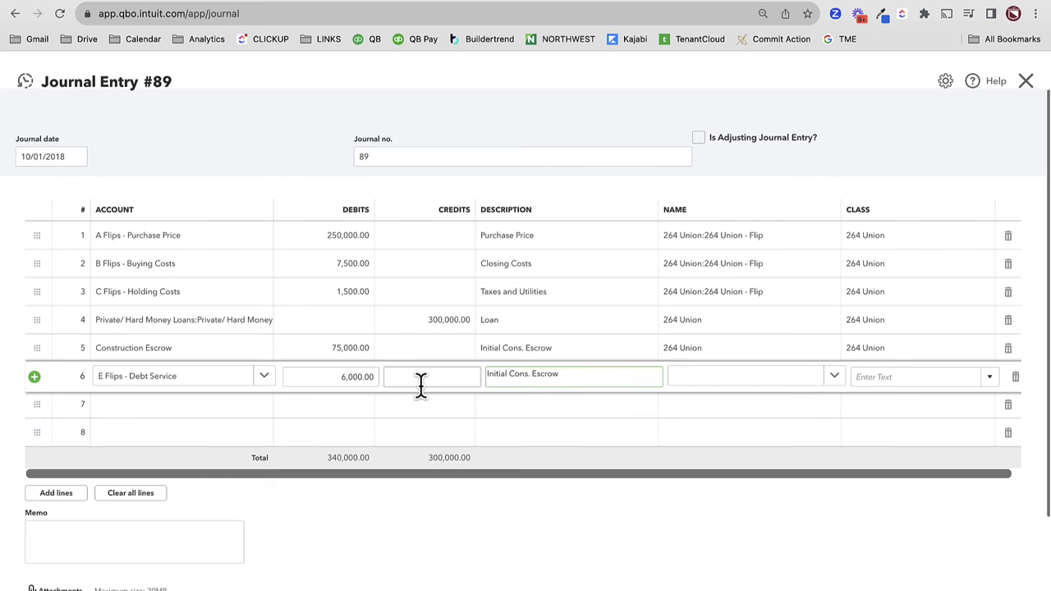
# - Describe the sixth journal line as Points and assign it to the 264 Union - Flip project and the 264 Union class
pyautogui.hotkey('ctrl', 'a')
pyautogui.write('Points')
pyautogui.press('Tab')
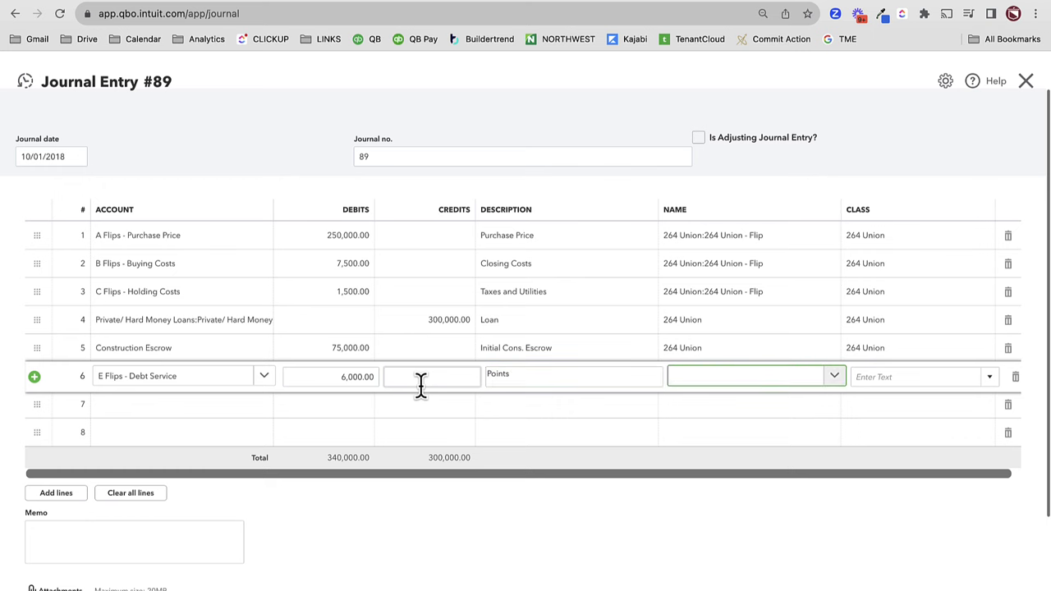
pyautogui.write('264')
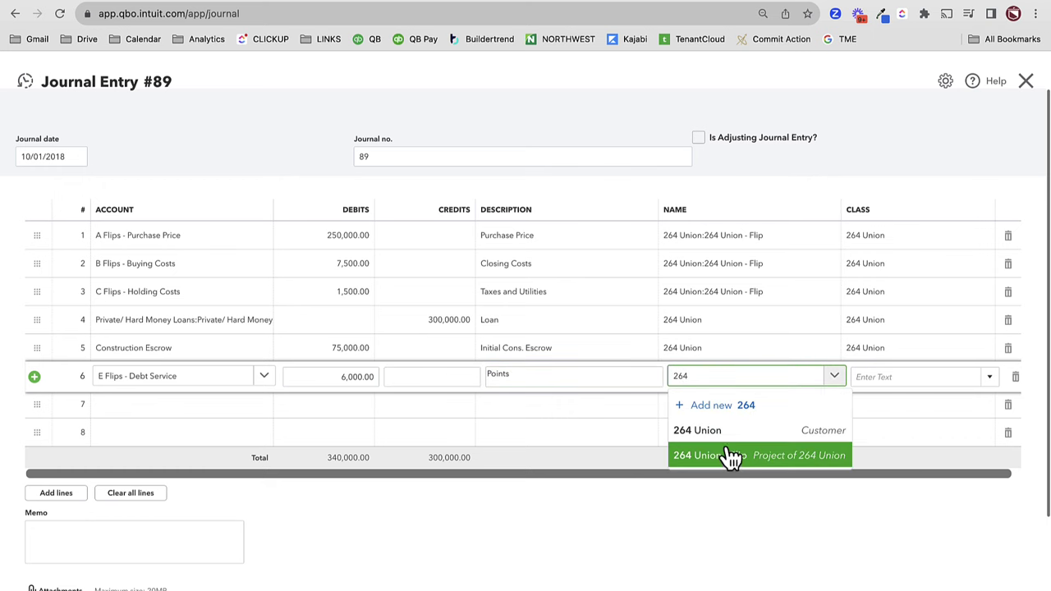
pyautogui.click(730, 455)
pyautogui.click(928, 378)
pyautogui.write('264 Union')
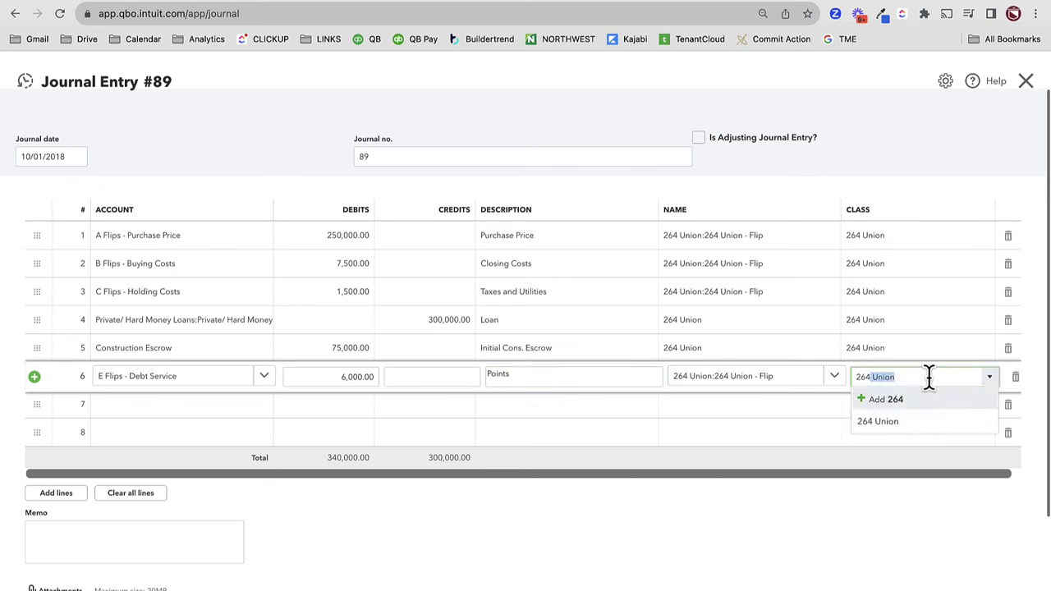
pyautogui.click(980, 436)
pyautogui.click(838, 531)
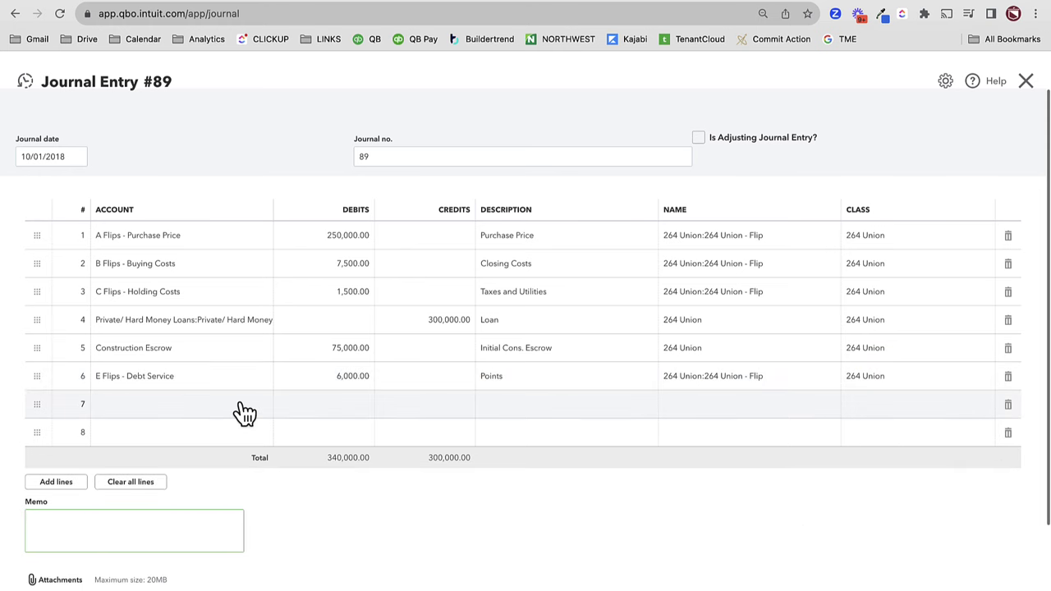
# - Assign the seventh journal line to the JMB Checking account with a credit of 40,000
pyautogui.click(176, 416)
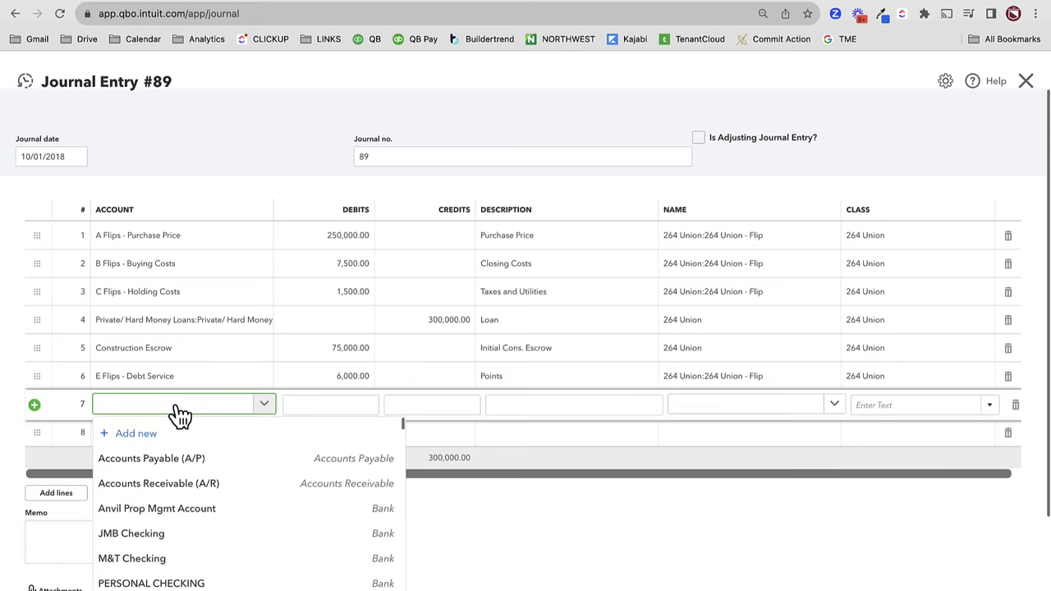
pyautogui.write('jmb')
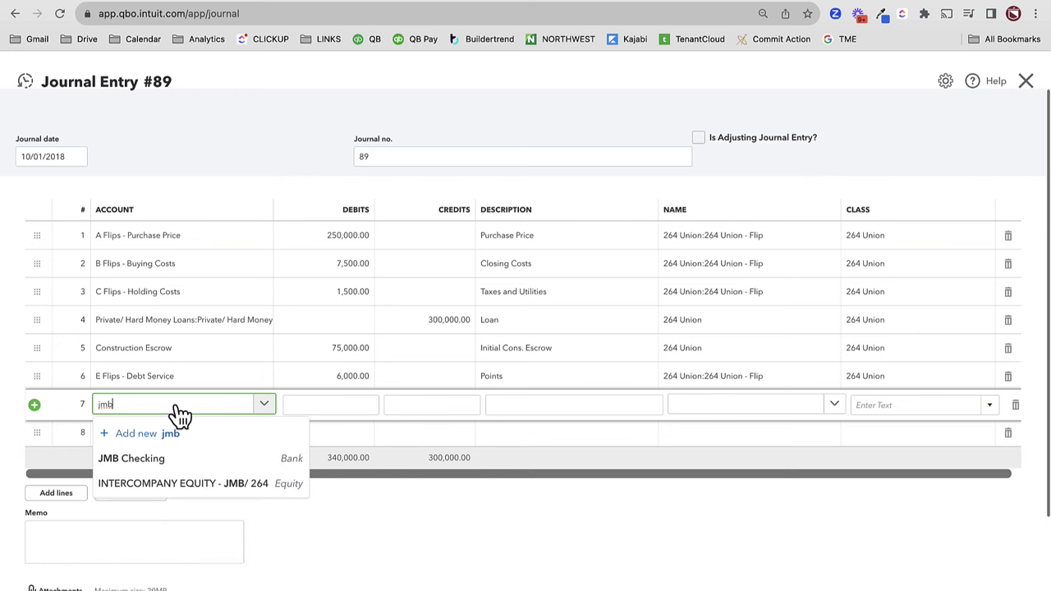
pyautogui.click(152, 460)
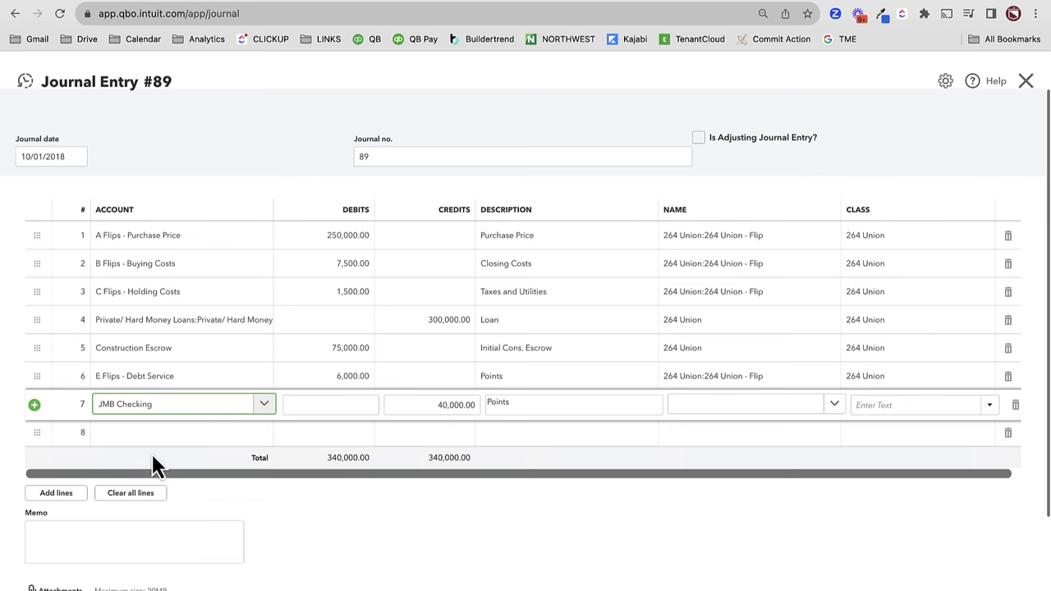
pyautogui.press('Tab')
pyautogui.press('Tab')
pyautogui.hotkey('ctrl', 'v')
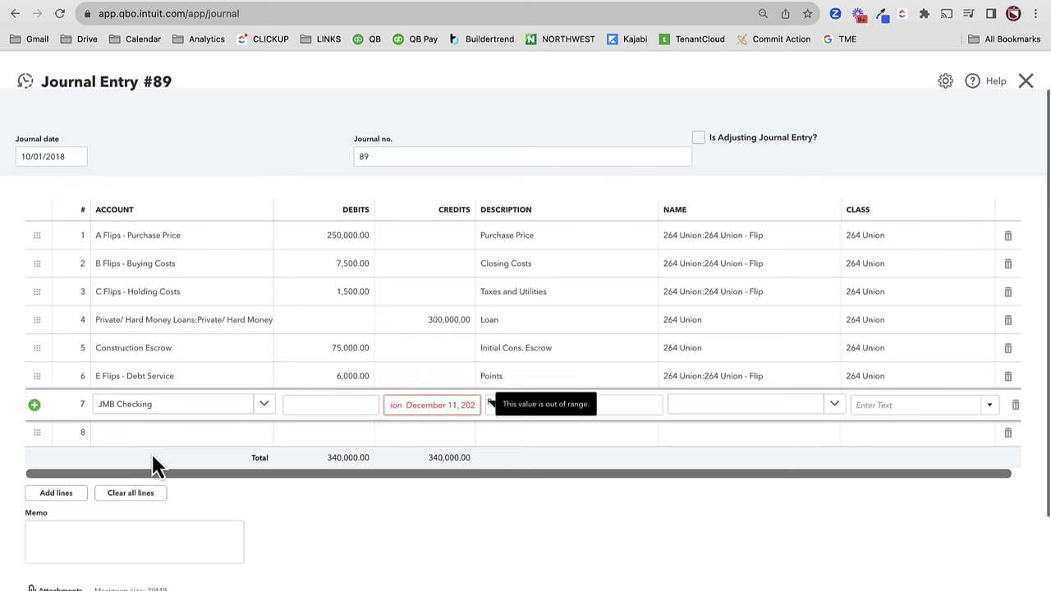
pyautogui.hotkey('ctrl', 'a')
pyautogui.press('BackSpace')
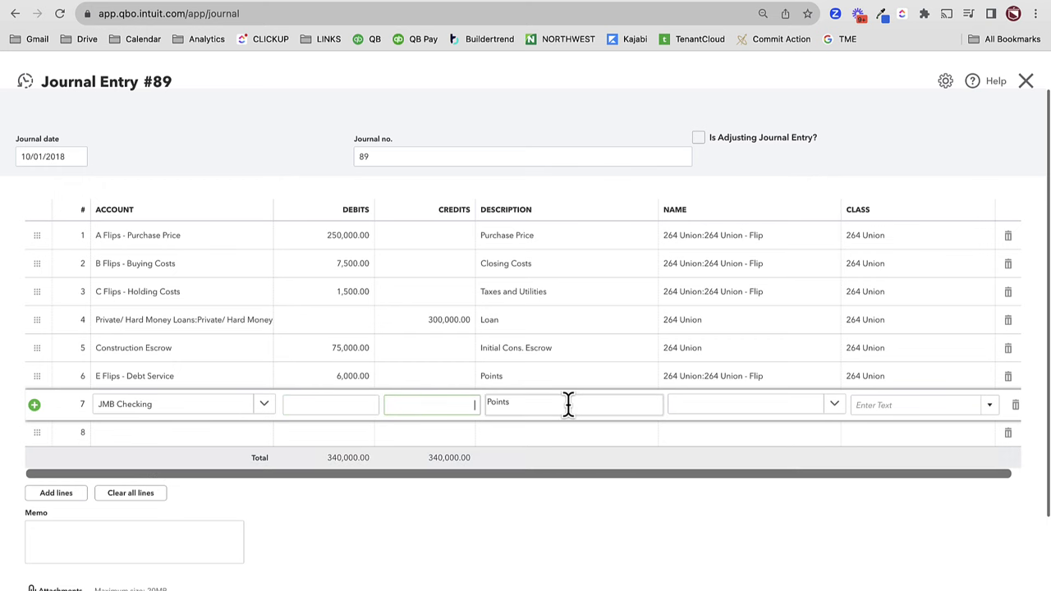
pyautogui.write('54')
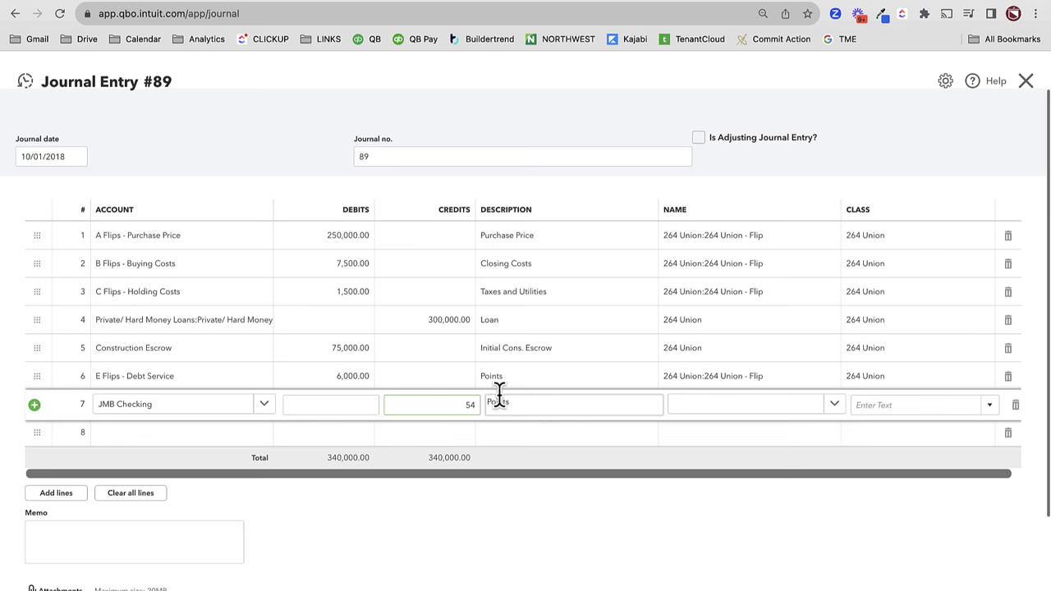
pyautogui.hotkey('ctrl', 'a')
pyautogui.write('4')
pyautogui.click(498, 402)
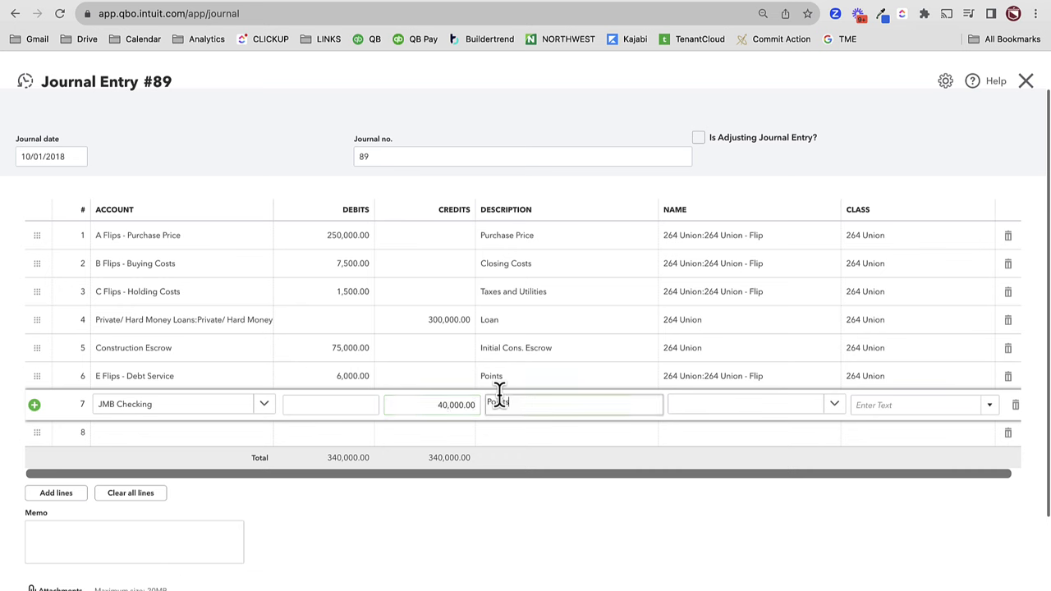
# - Describe the seventh journal line as Cash at closing and assign it to the 264 Union customer and the 264 Union class
pyautogui.doubleClick(499, 401)
pyautogui.write('Cash at closing')
pyautogui.press('Tab')
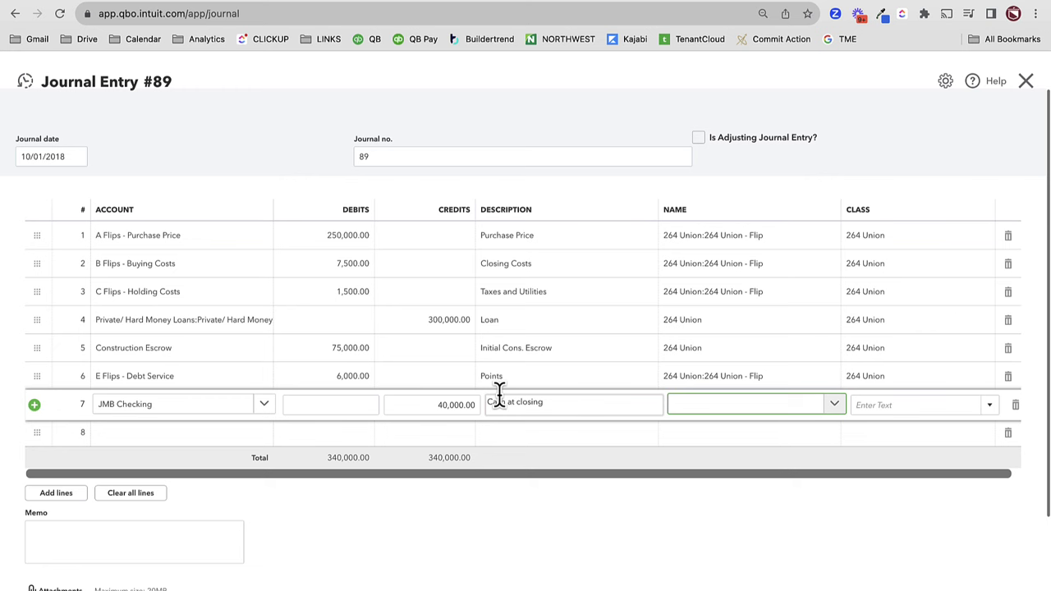
pyautogui.write('264')
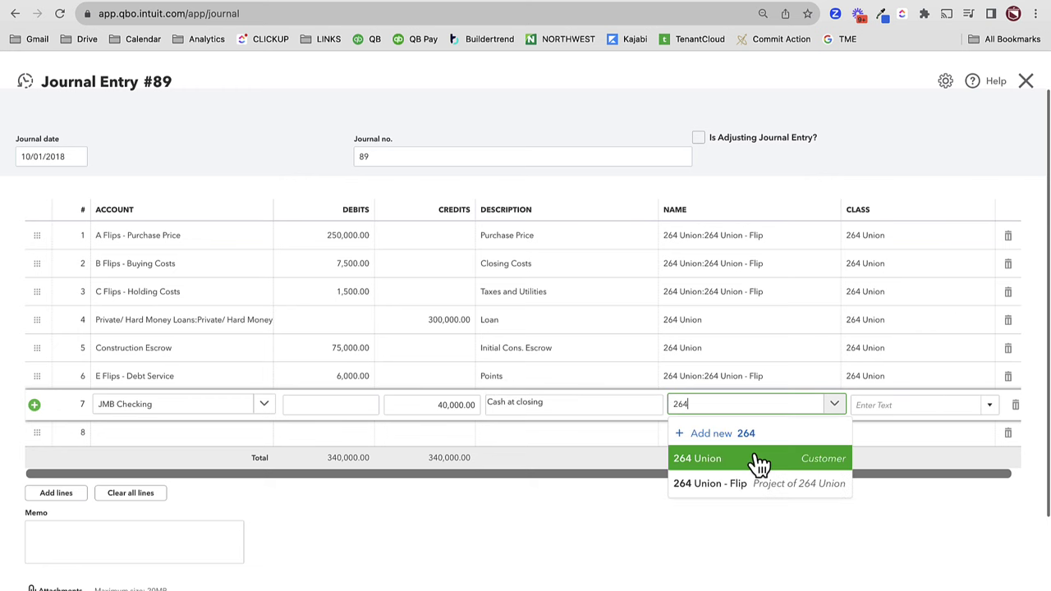
pyautogui.click(760, 464)
pyautogui.click(898, 402)
pyautogui.write('264 Union')
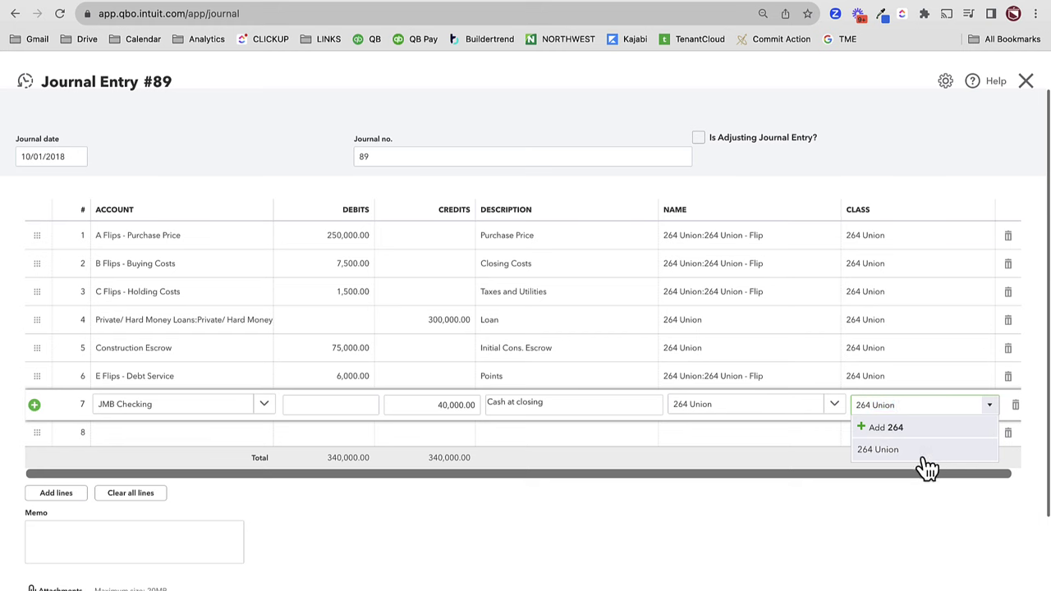
pyautogui.click(920, 451)
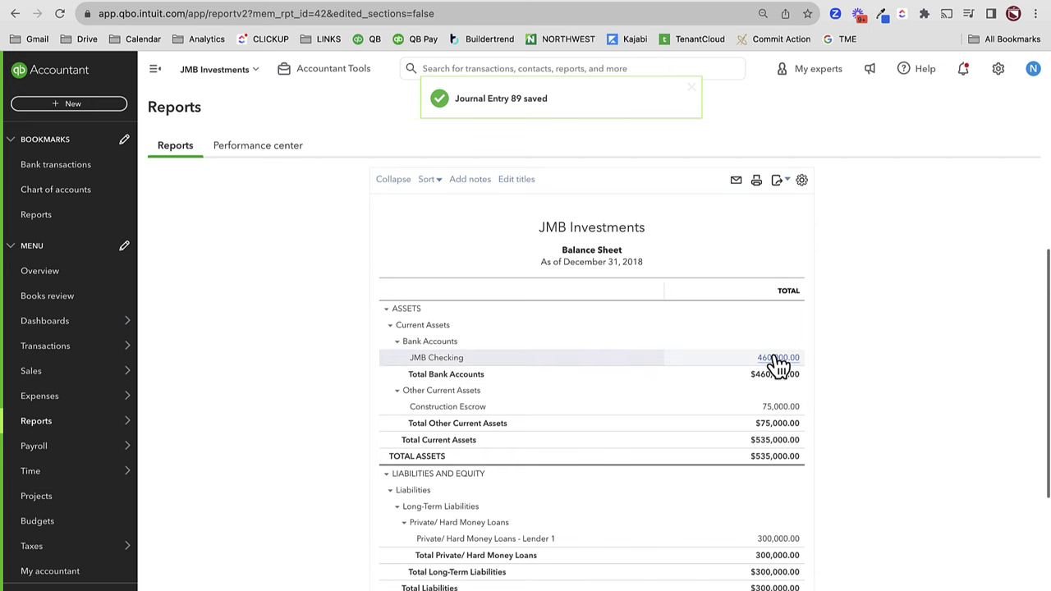
# - Review the liabilities and equity on the 2018 balance sheet and the cost overview of the 264 Union - Flip project
pyautogui.scroll(-3, 780, 444)
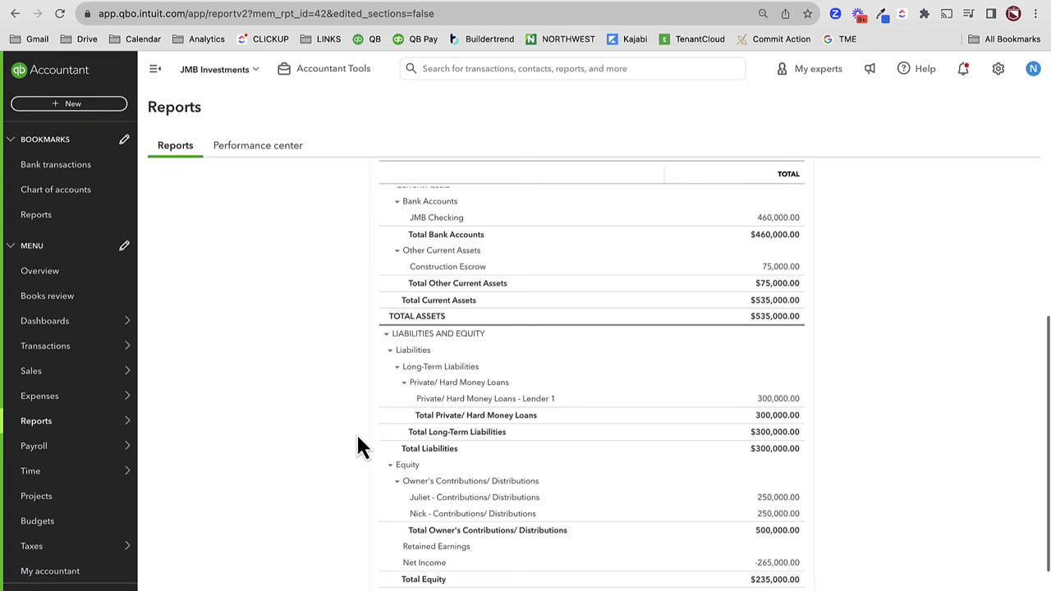
pyautogui.click(48, 504)
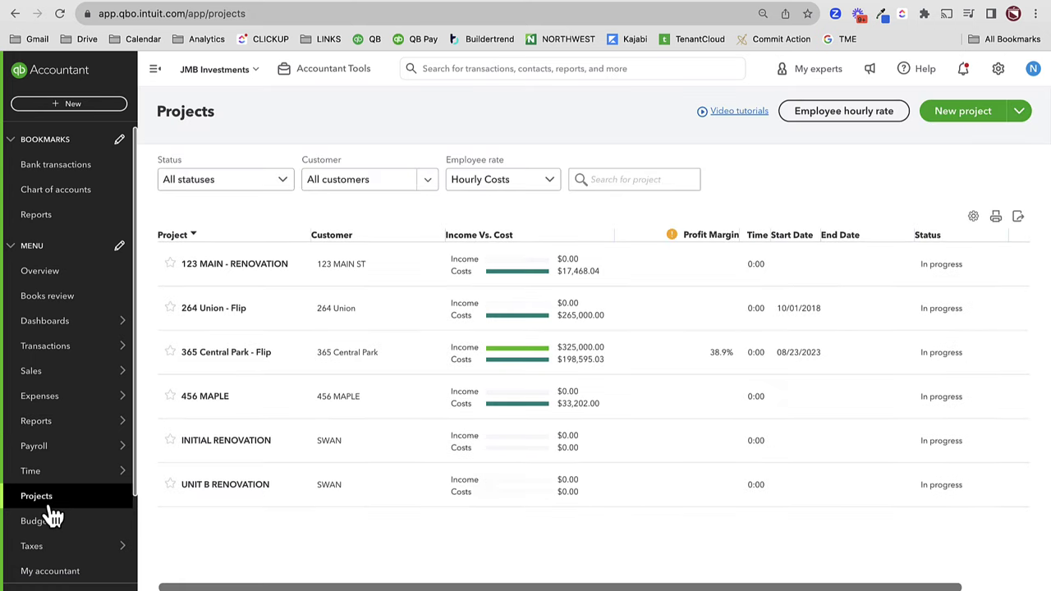
pyautogui.click(216, 310)
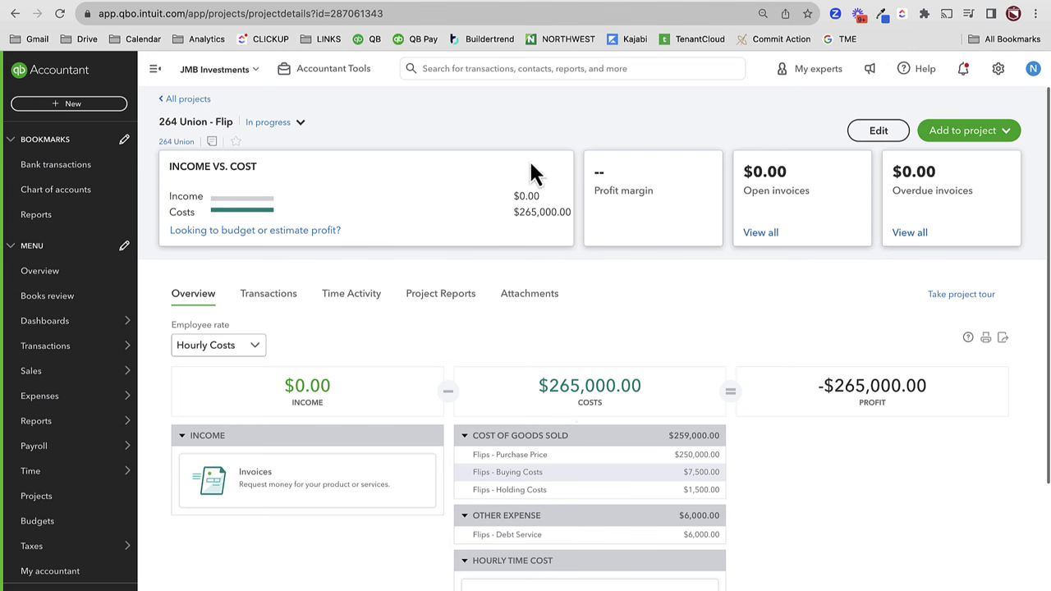
# - Examine the renovation stages in the products and services list and the expense account set for the C. Rough Electrical item
pyautogui.click(1002, 74)
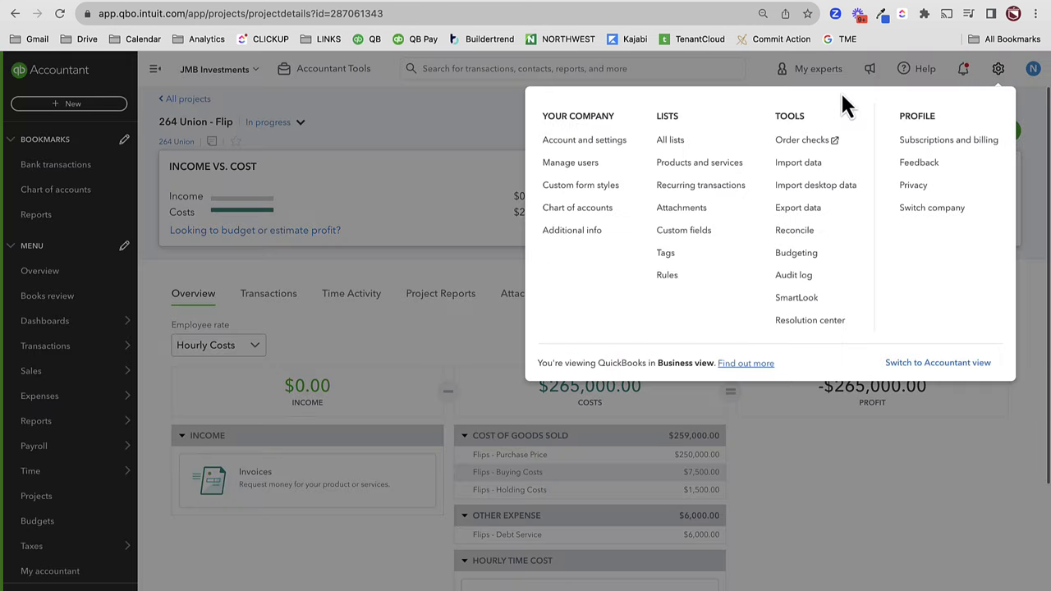
pyautogui.click(708, 171)
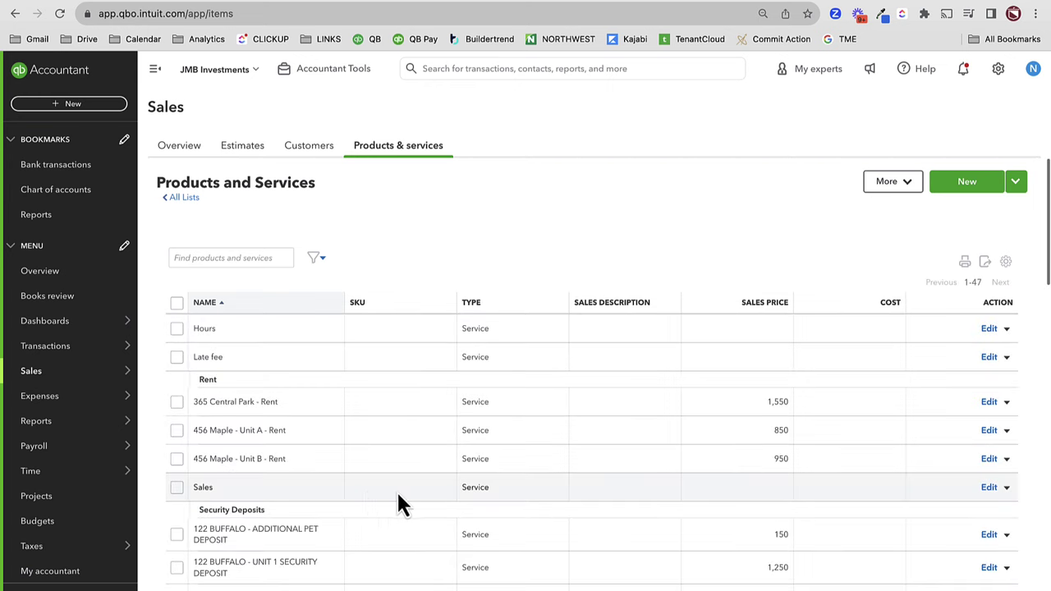
pyautogui.scroll(-6, 368, 491)
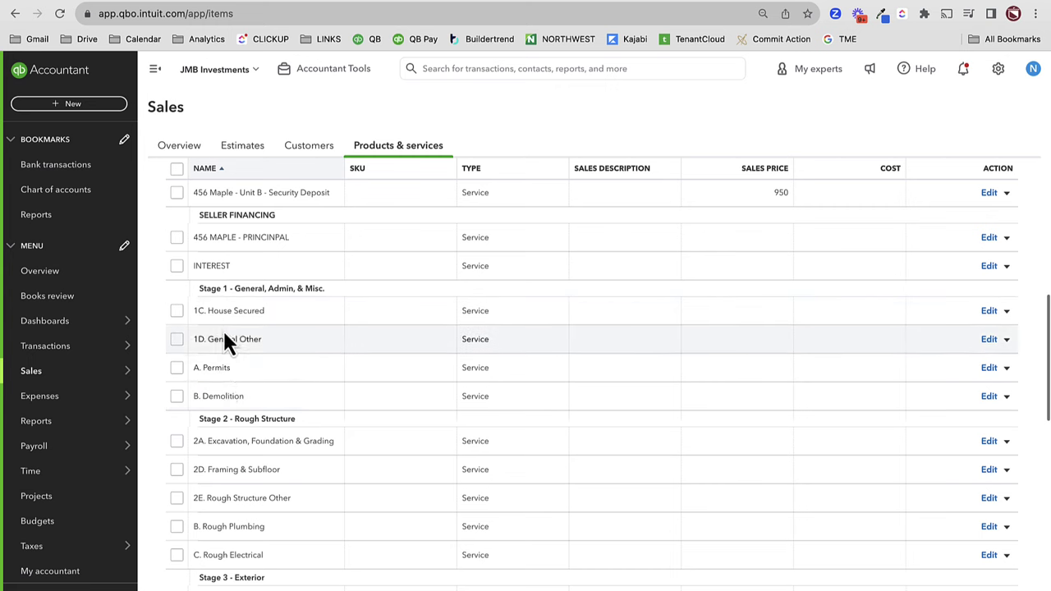
pyautogui.scroll(-3, 244, 521)
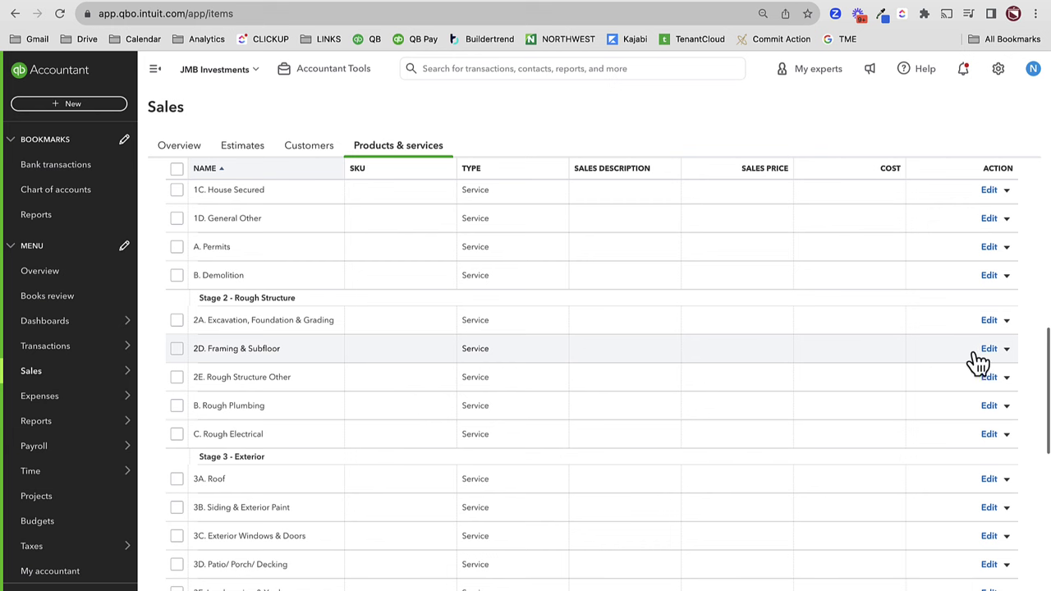
pyautogui.scroll(-1, 988, 415)
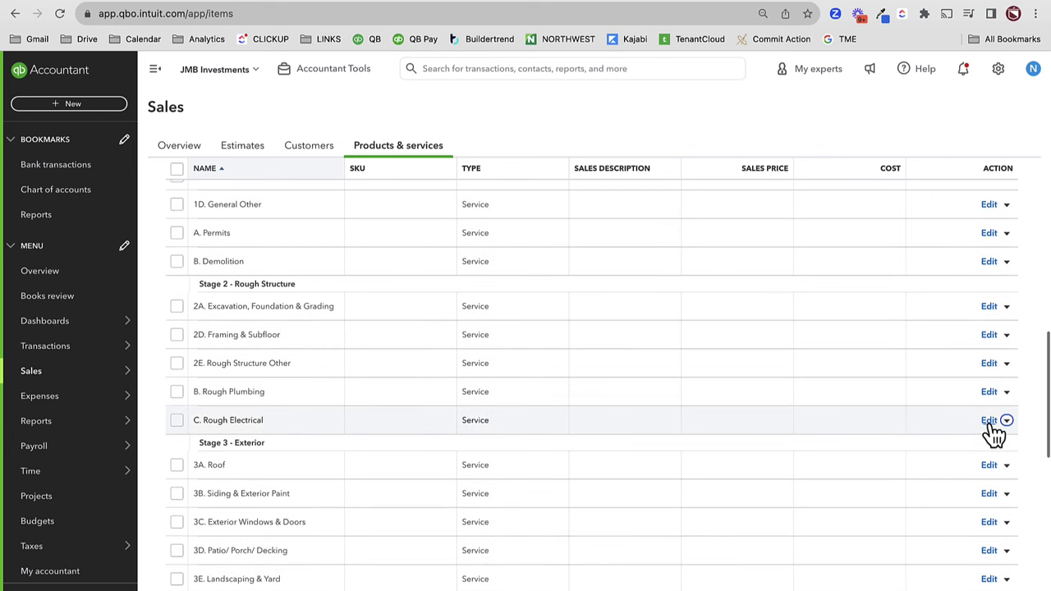
pyautogui.click(989, 420)
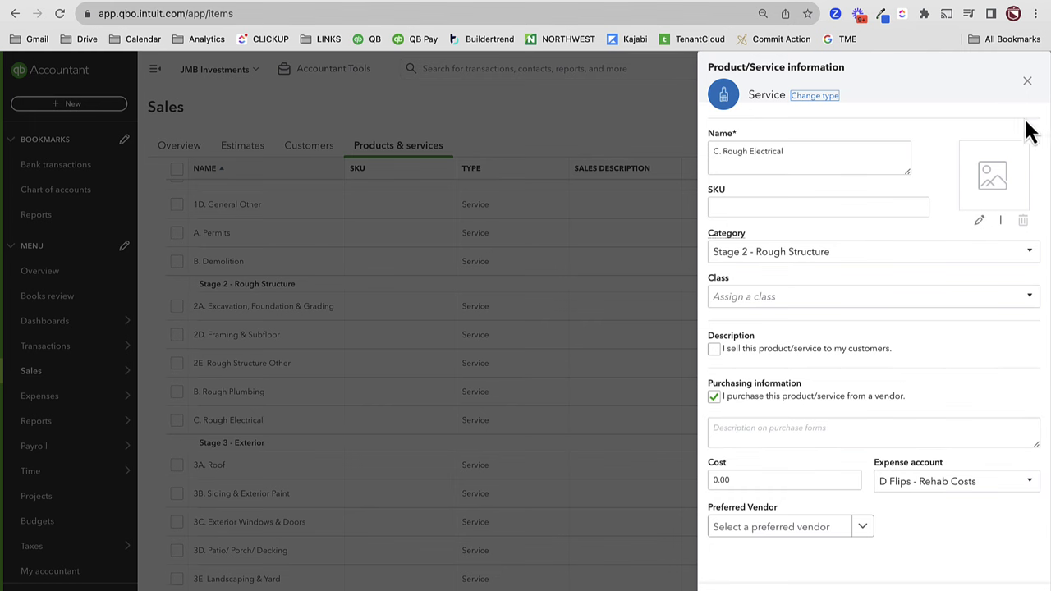
pyautogui.click(1027, 80)
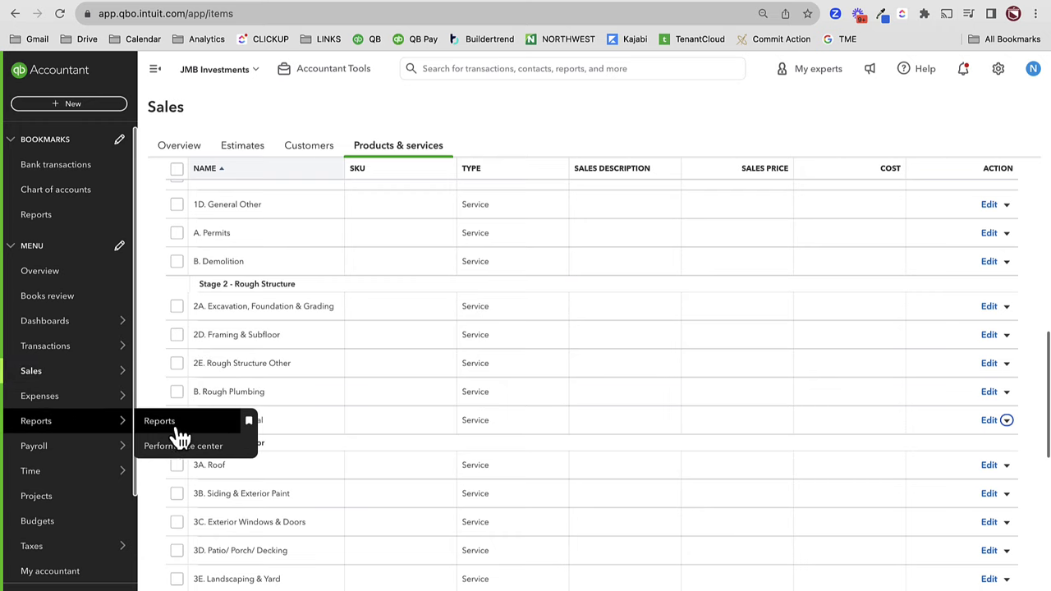
# - Look through the custom reports list and reopen the 264 Union - Flip project overview
pyautogui.click(176, 426)
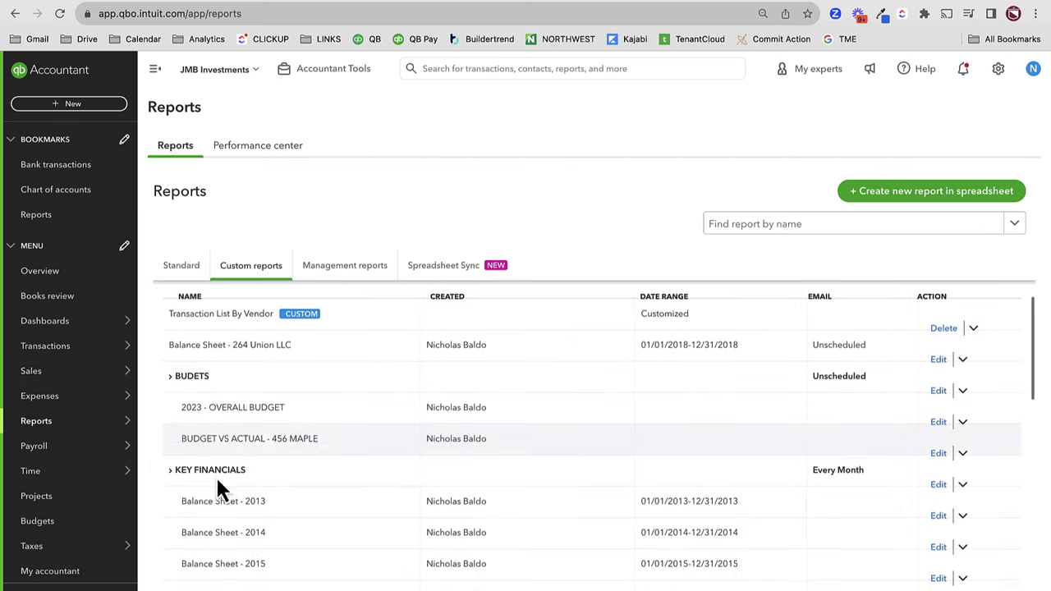
pyautogui.scroll(-1, 215, 475)
pyautogui.click(37, 498)
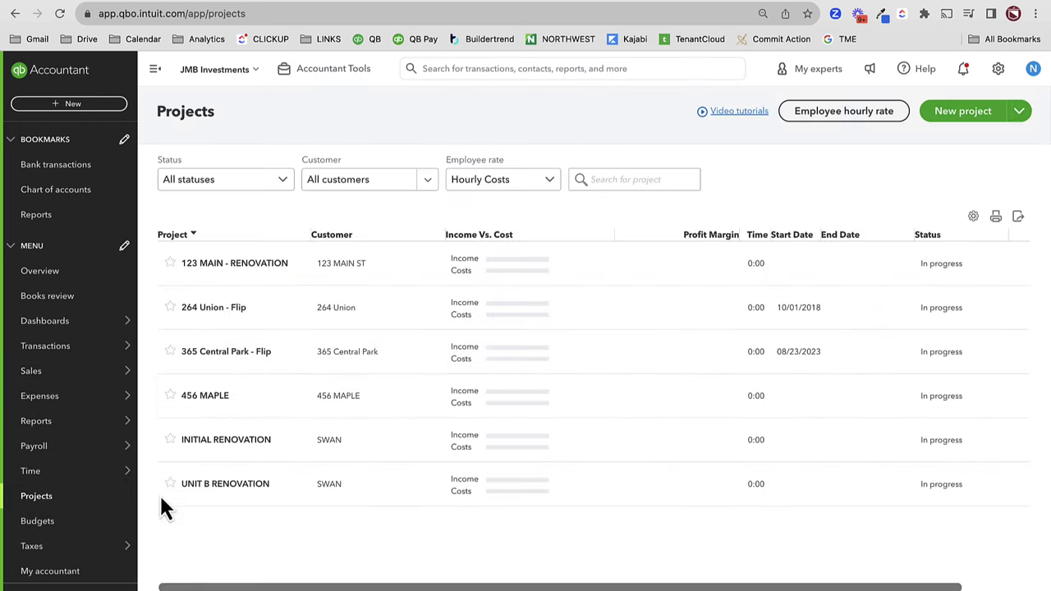
pyautogui.click(205, 310)
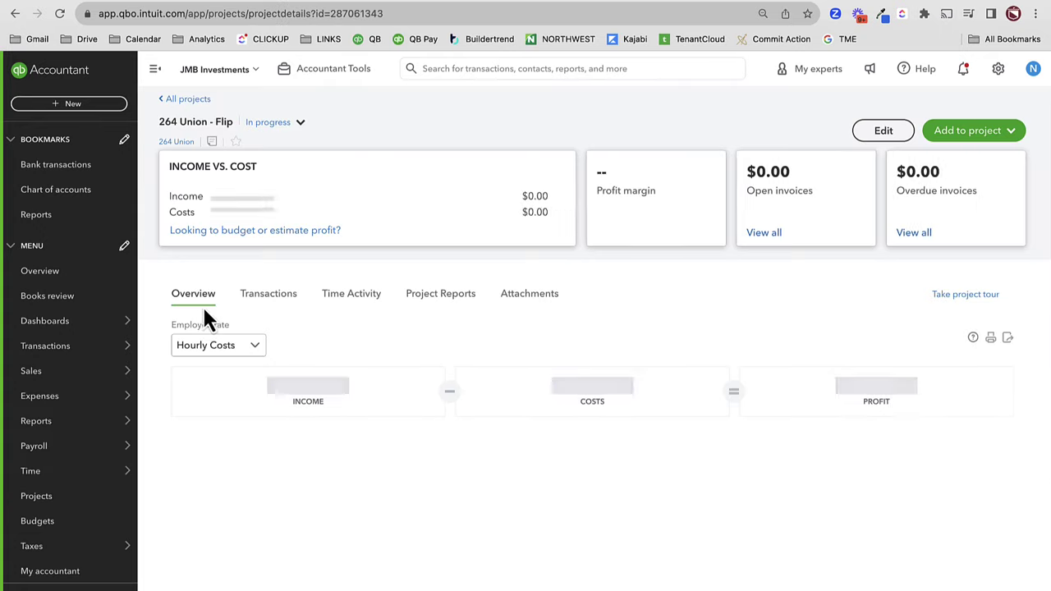
# - Start a new expense paid from JMB Checking with the payment date 10/05/2018
pyautogui.click(106, 105)
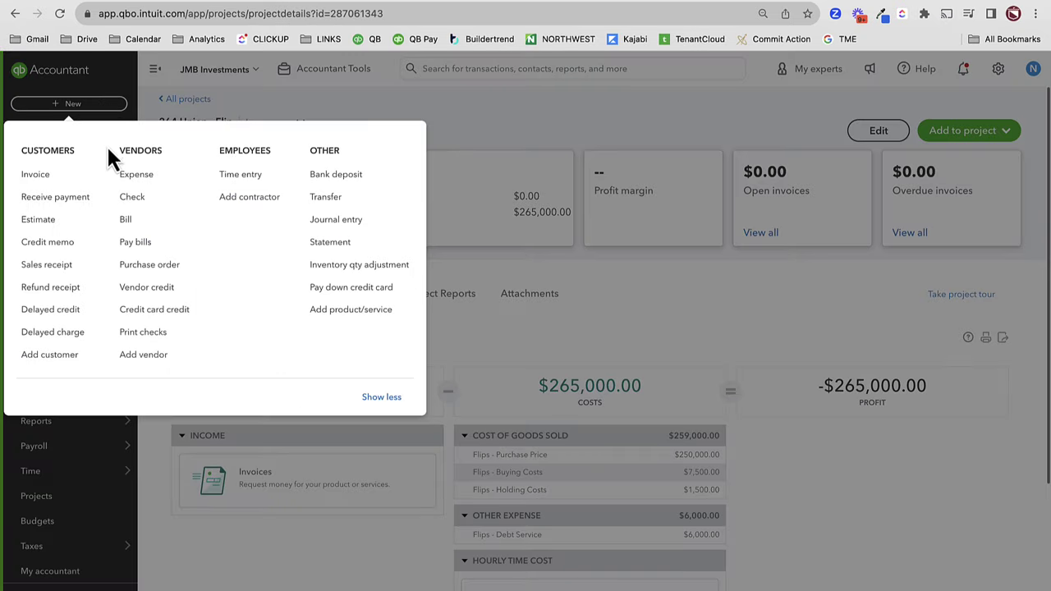
pyautogui.click(138, 182)
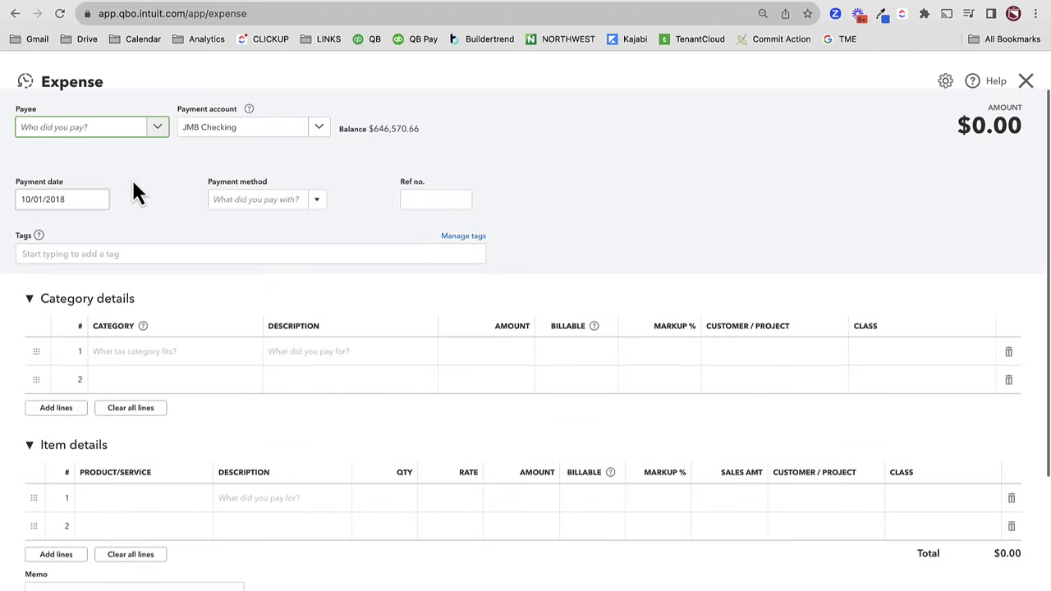
pyautogui.press('Tab')
pyautogui.press('Tab')
pyautogui.write('1')
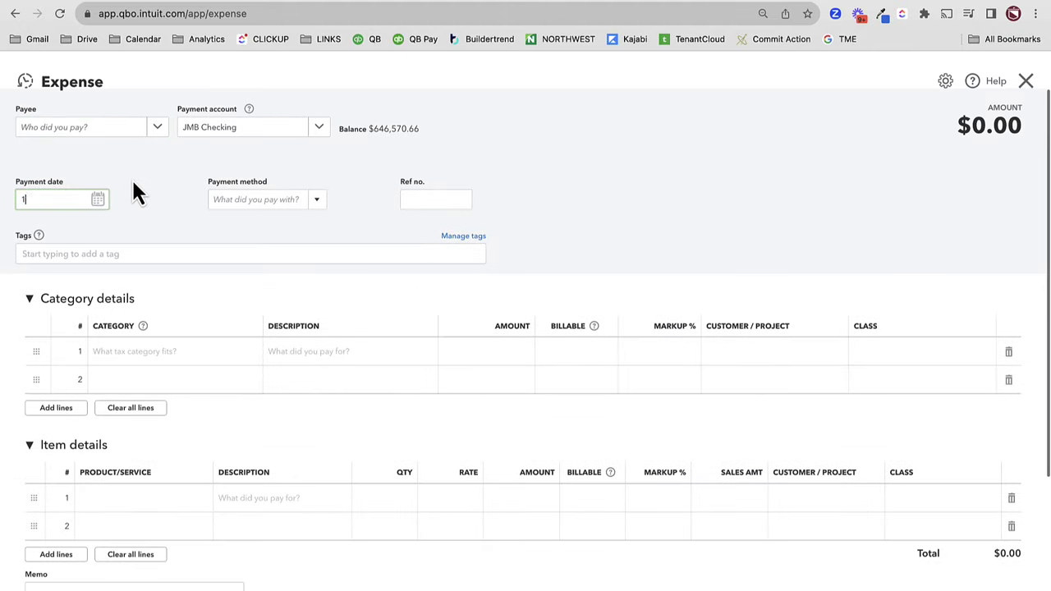
pyautogui.write('0/05/2018')
pyautogui.press('Tab')
# - Add the B. Demolition item to the first item line at a rate of 5,500
pyautogui.click(107, 503)
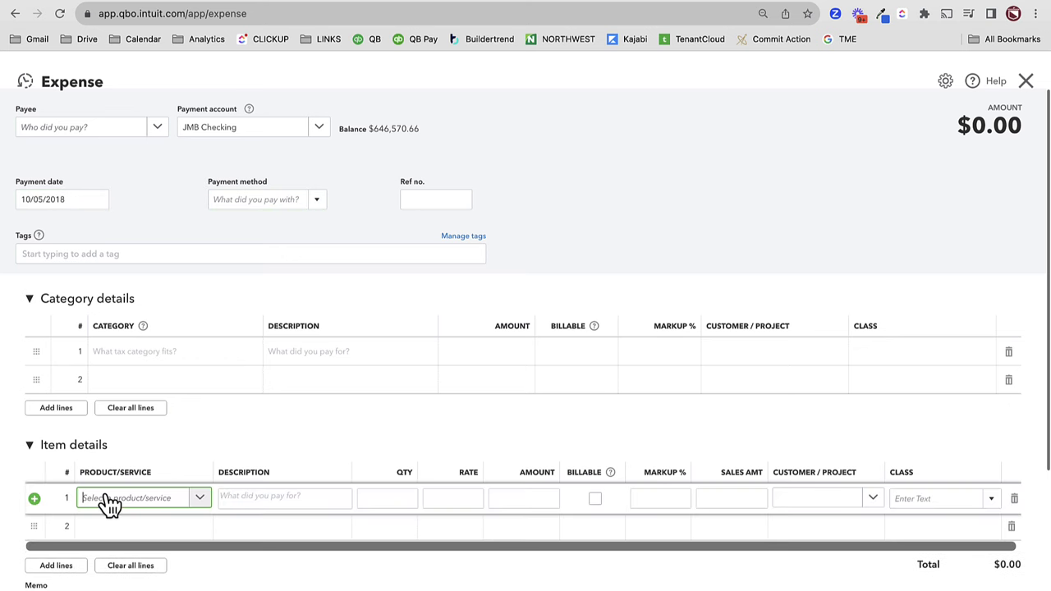
pyautogui.write('demo')
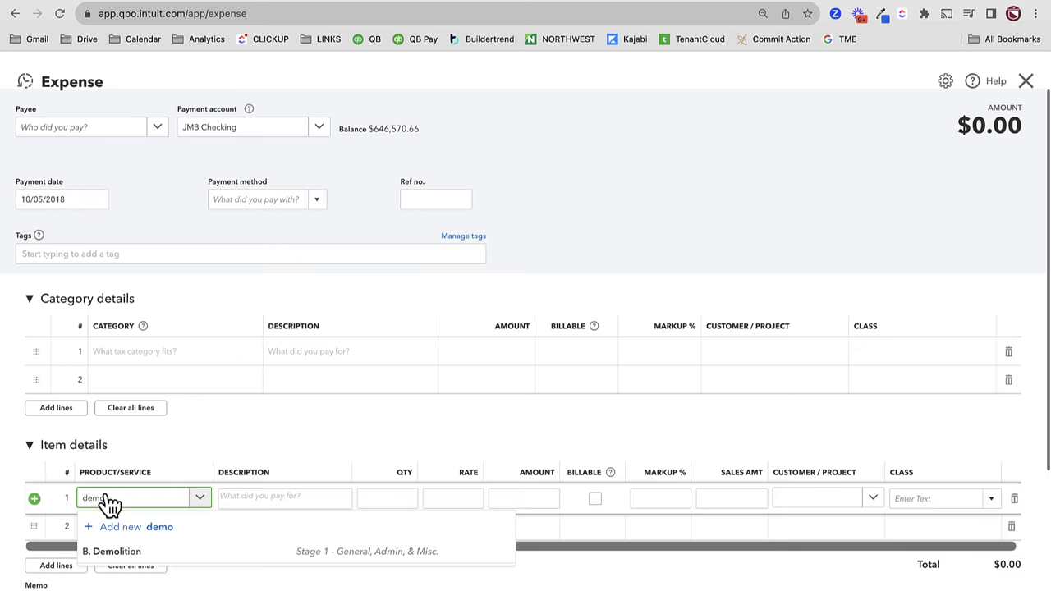
pyautogui.click(113, 551)
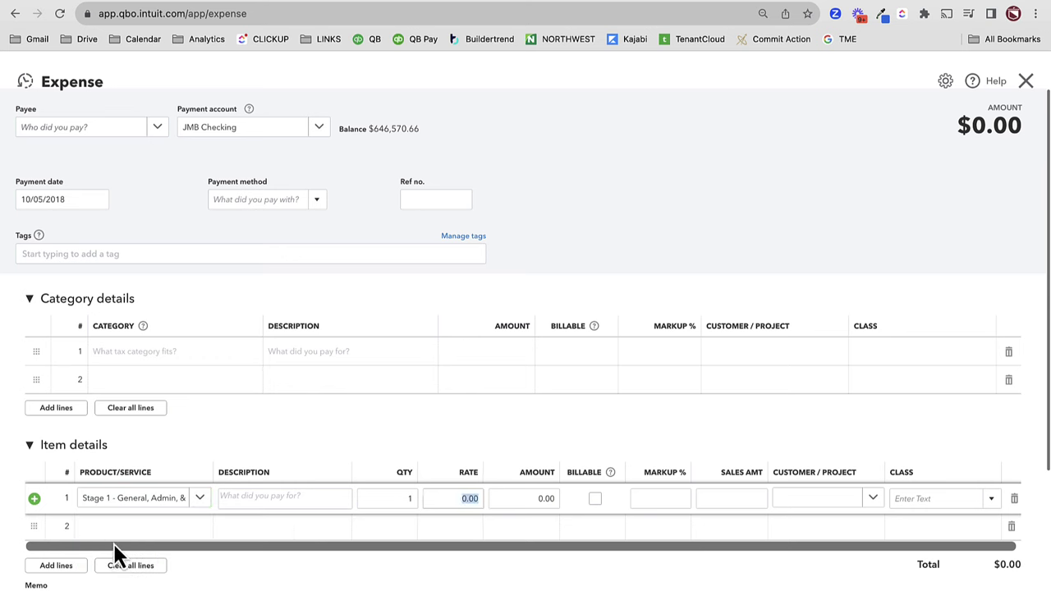
pyautogui.write('5500')
pyautogui.press('Tab')
pyautogui.press('Tab')
pyautogui.press('Tab')
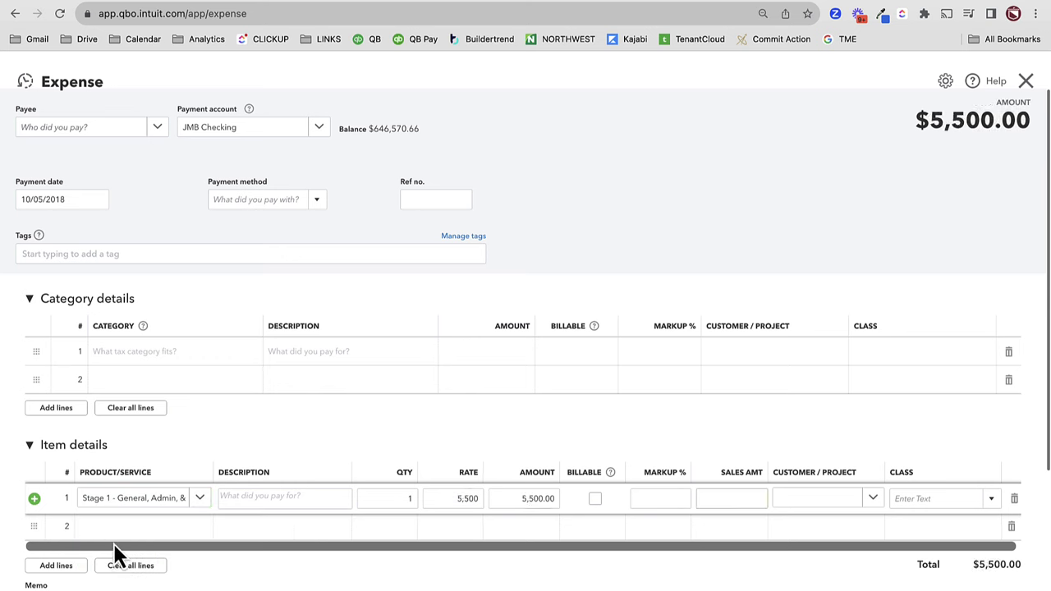
# - Assign the demolition line to the 264 Union - Flip project and the 264 Union class, and save the expense
pyautogui.write('264')
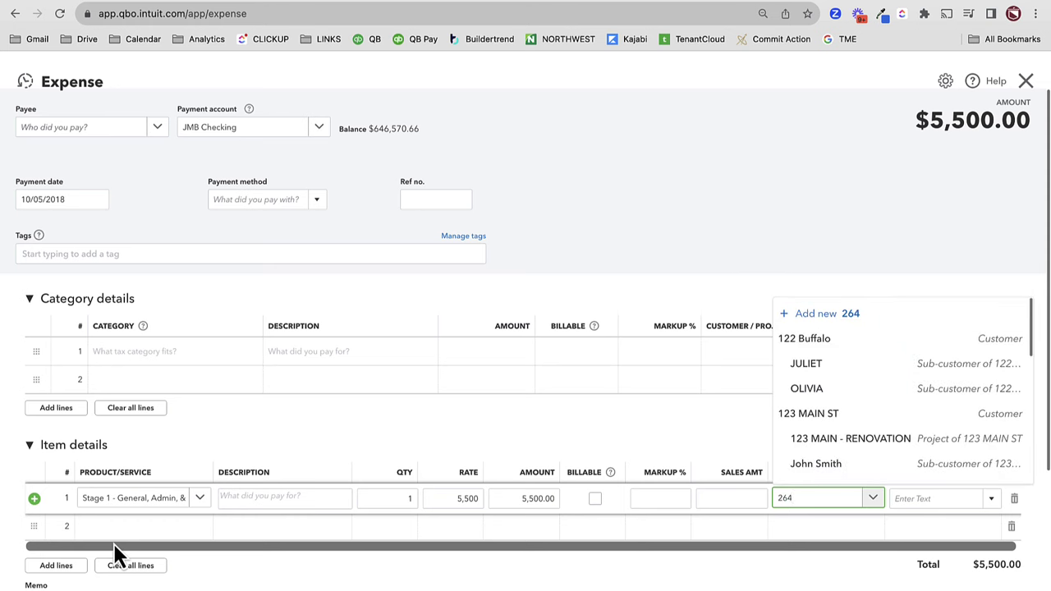
pyautogui.click(797, 474)
pyautogui.click(917, 499)
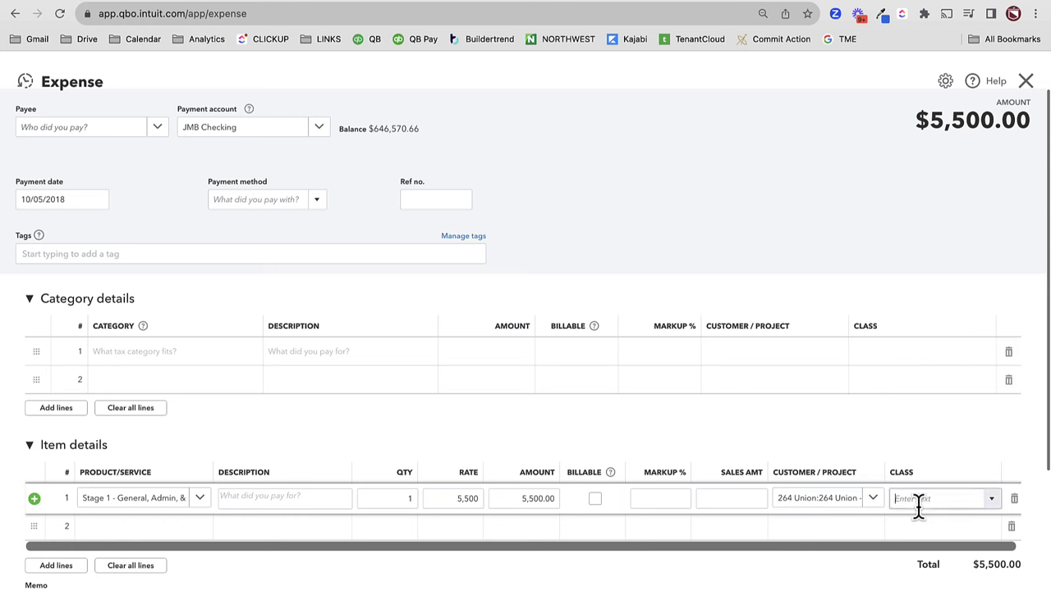
pyautogui.write('264 Union')
pyautogui.click(913, 545)
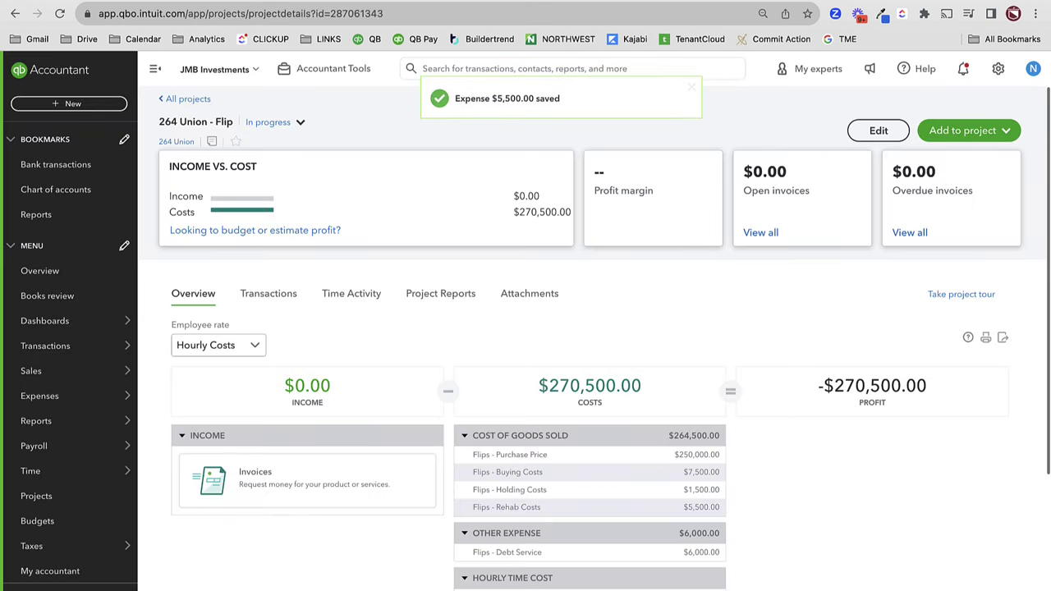
# - Review the transaction behind the project's Flips - Rehab Costs amount and return to the 264 Union - Flip overview
pyautogui.click(700, 510)
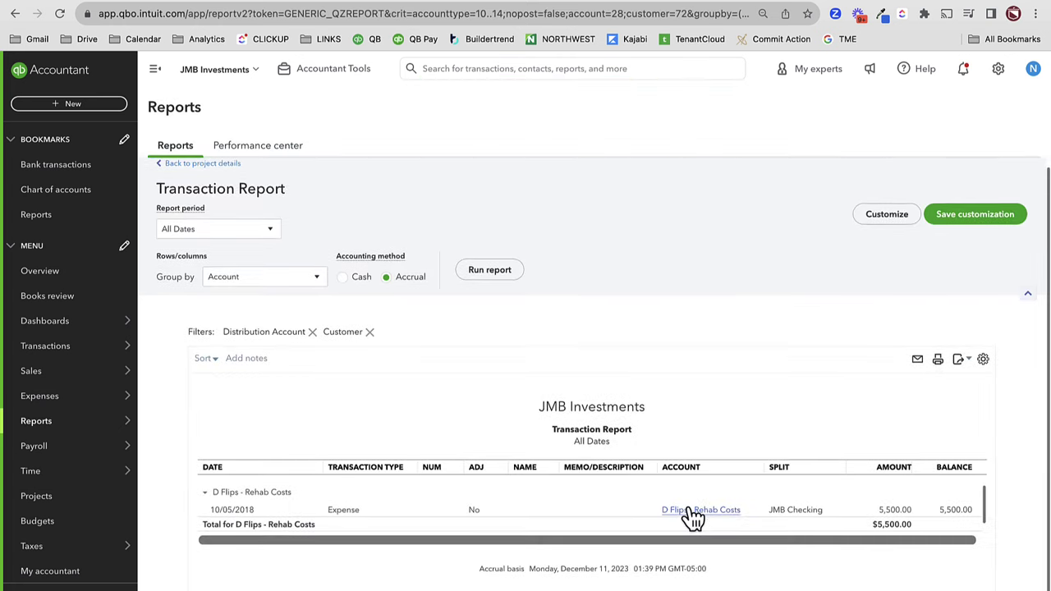
pyautogui.click(717, 512)
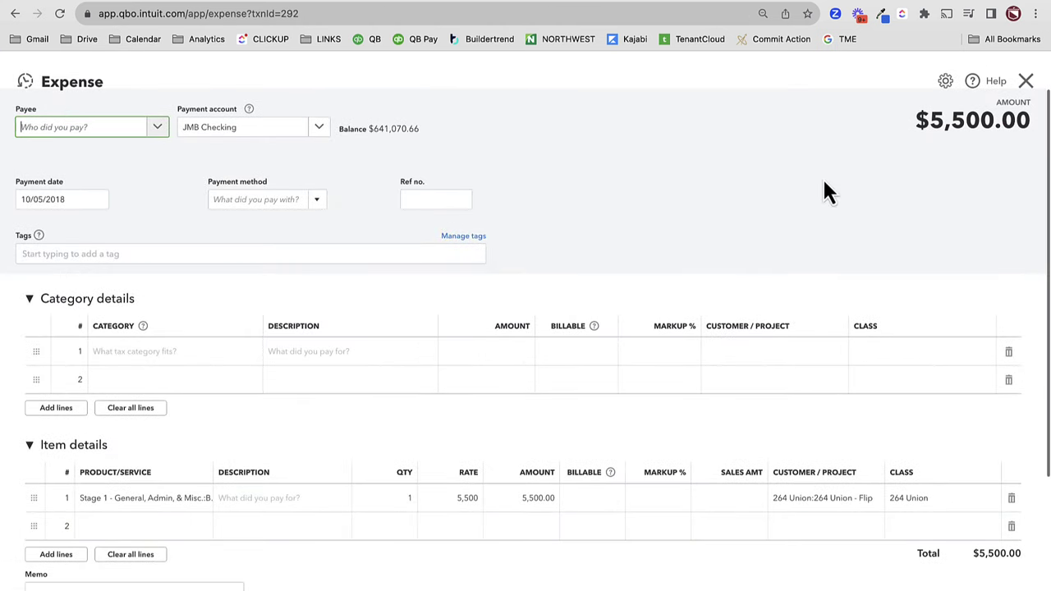
pyautogui.click(1026, 81)
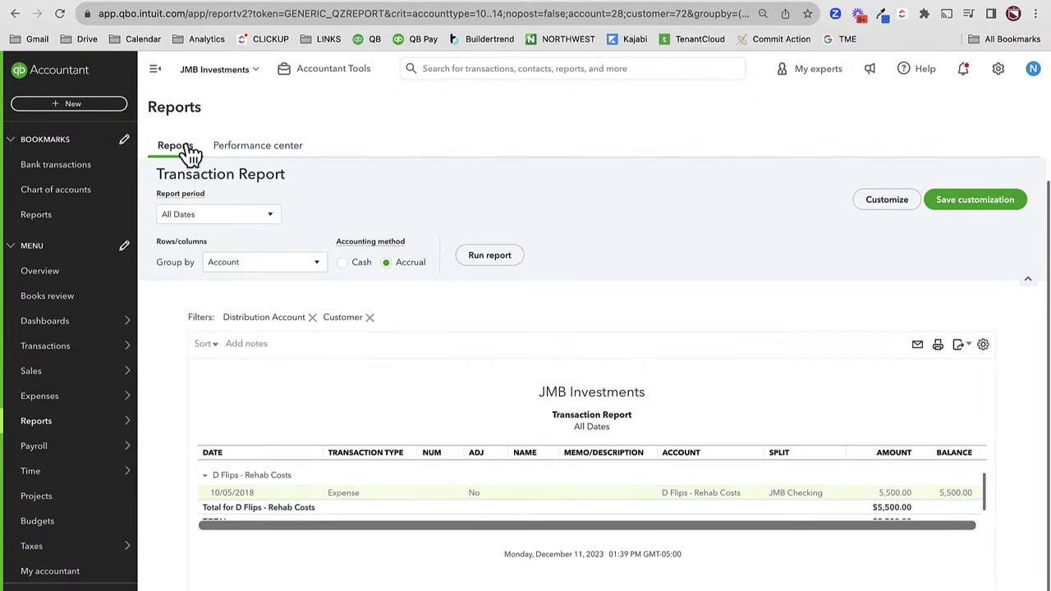
pyautogui.click(207, 174)
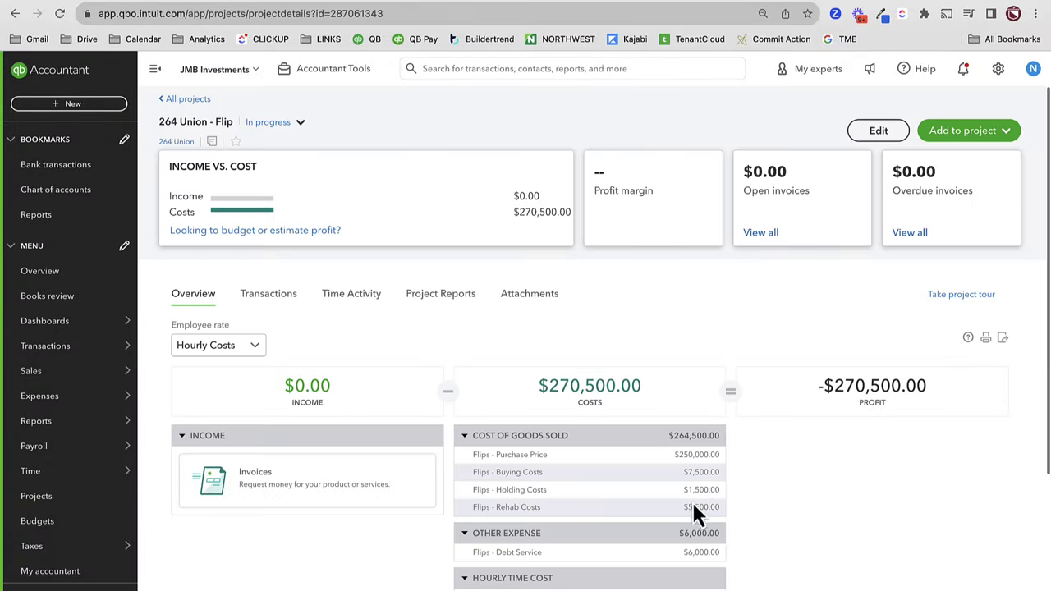
# - Create another expense with the payment date 10/12/2018
pyautogui.click(73, 104)
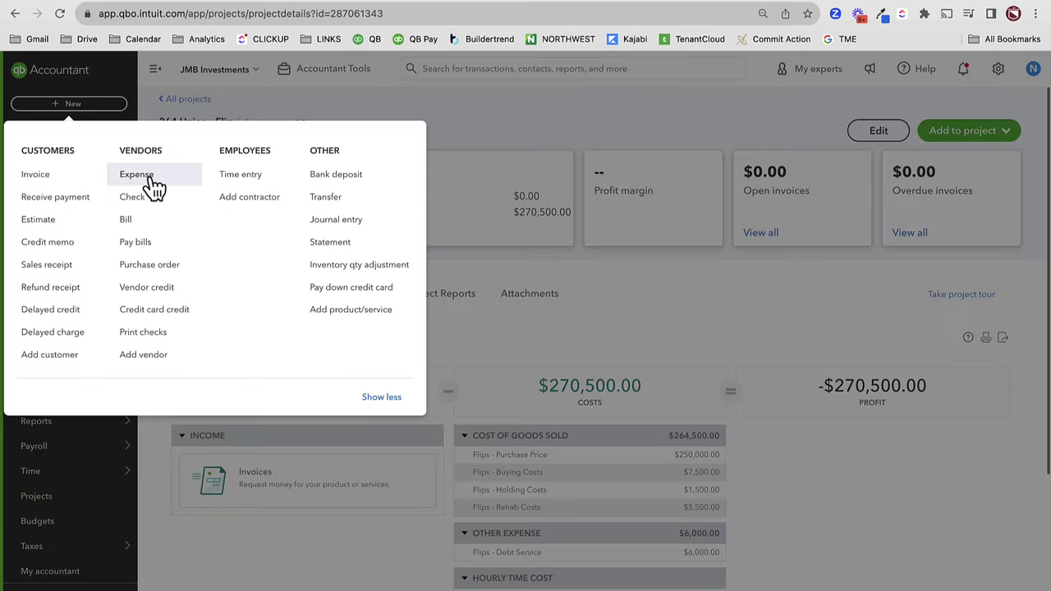
pyautogui.click(153, 179)
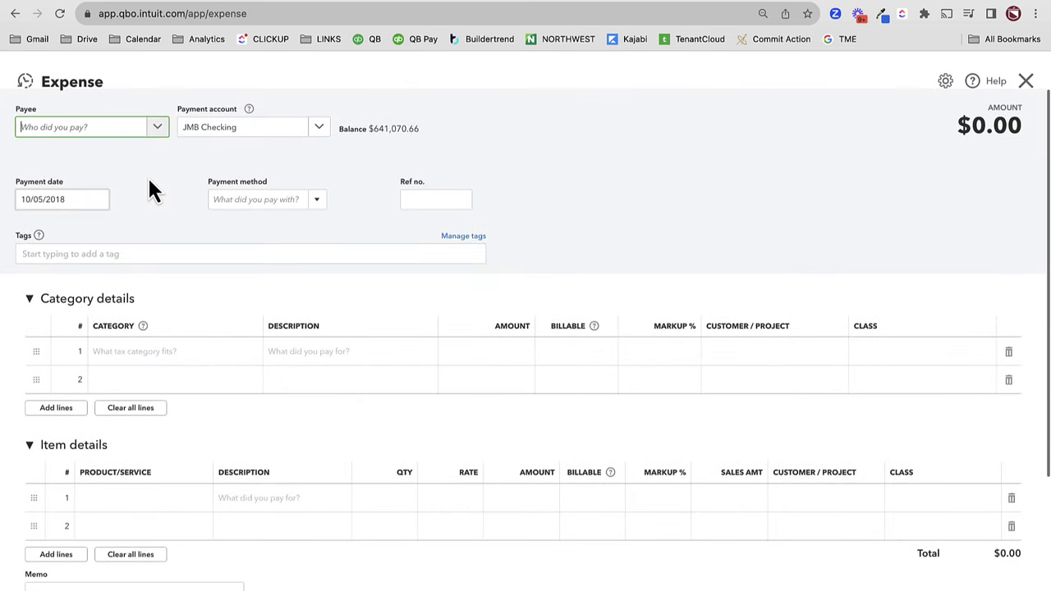
pyautogui.press('Tab')
pyautogui.press('Tab')
pyautogui.write('10')
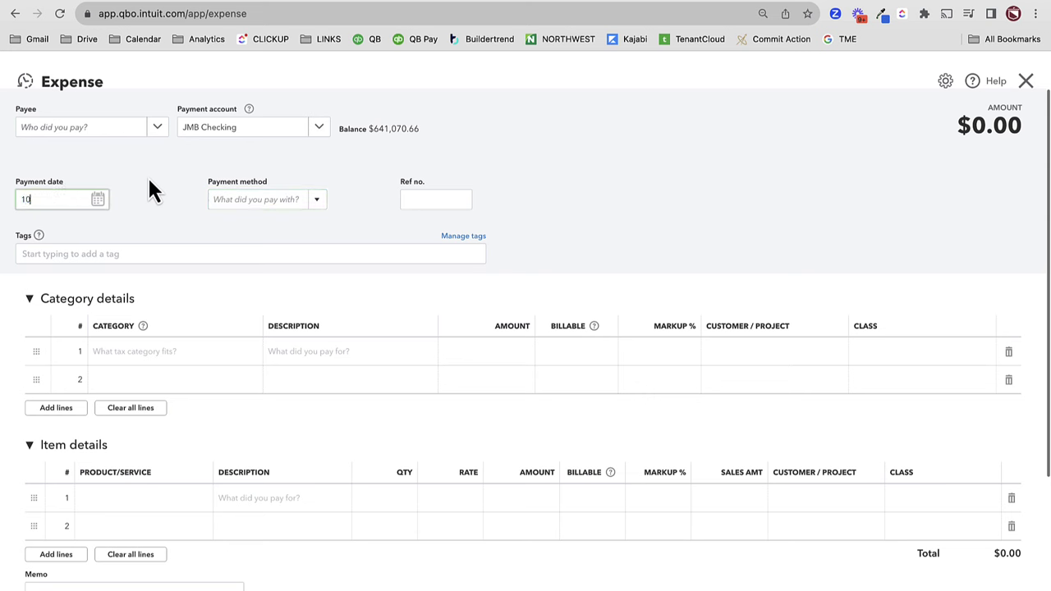
pyautogui.write('/12/2018')
pyautogui.press('Tab')
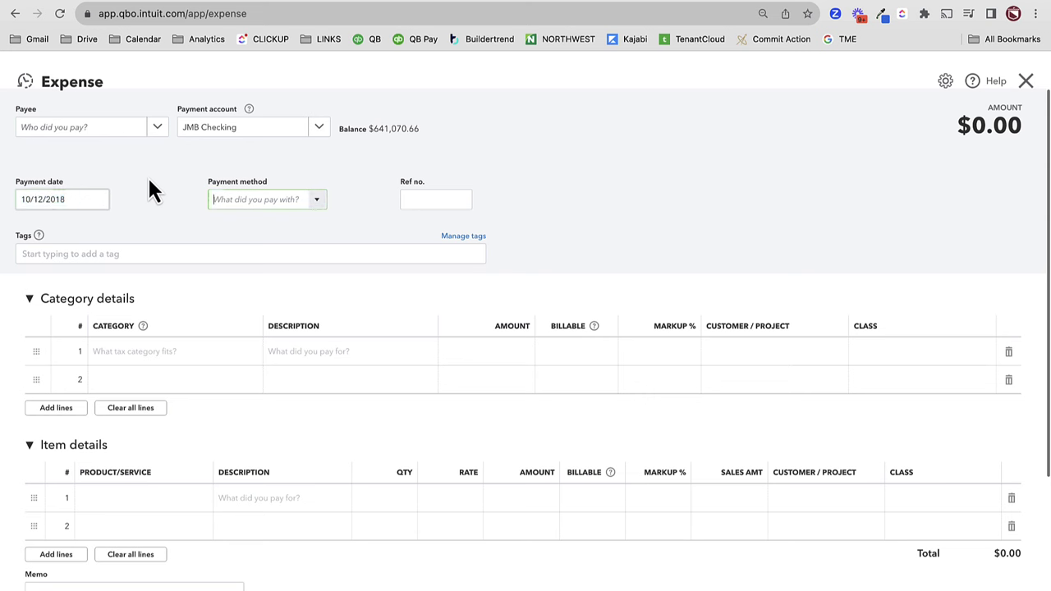
# - Add the C. Rough Electrical item to the first item line at a rate of 10,500
pyautogui.click(119, 504)
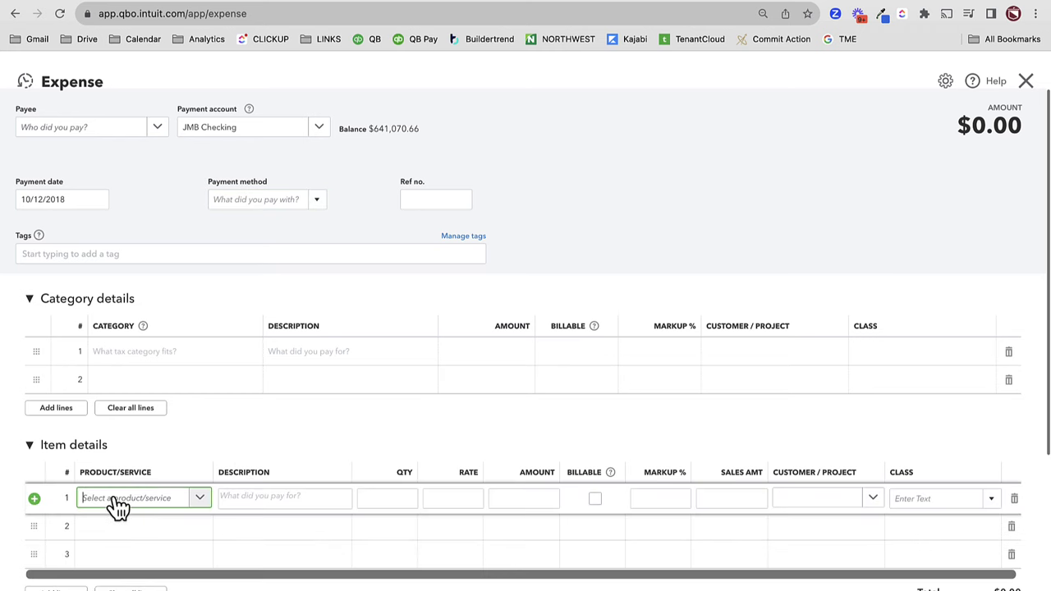
pyautogui.write('rough elec')
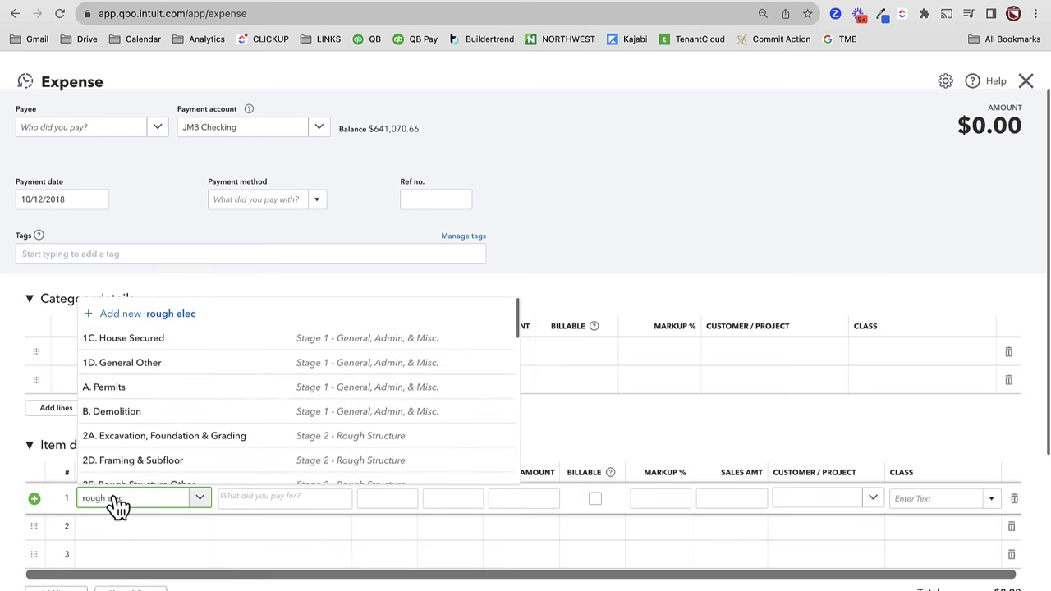
pyautogui.click(146, 469)
pyautogui.press('Tab')
pyautogui.press('Tab')
pyautogui.press('Tab')
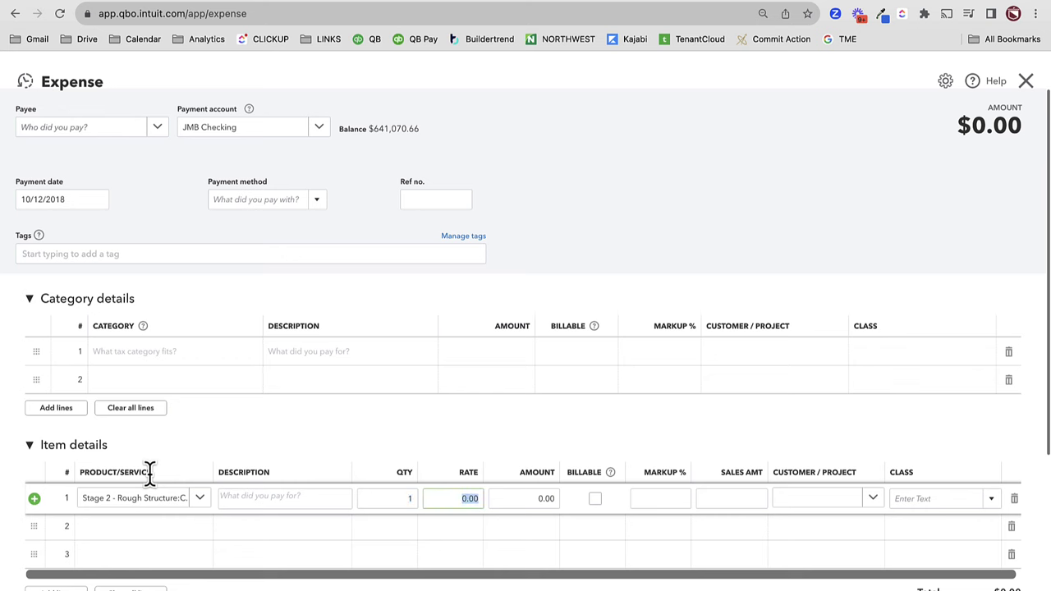
pyautogui.write('10500')
pyautogui.press('Tab')
pyautogui.press('Tab')
pyautogui.press('Tab')
pyautogui.press('Tab')
pyautogui.press('Tab')
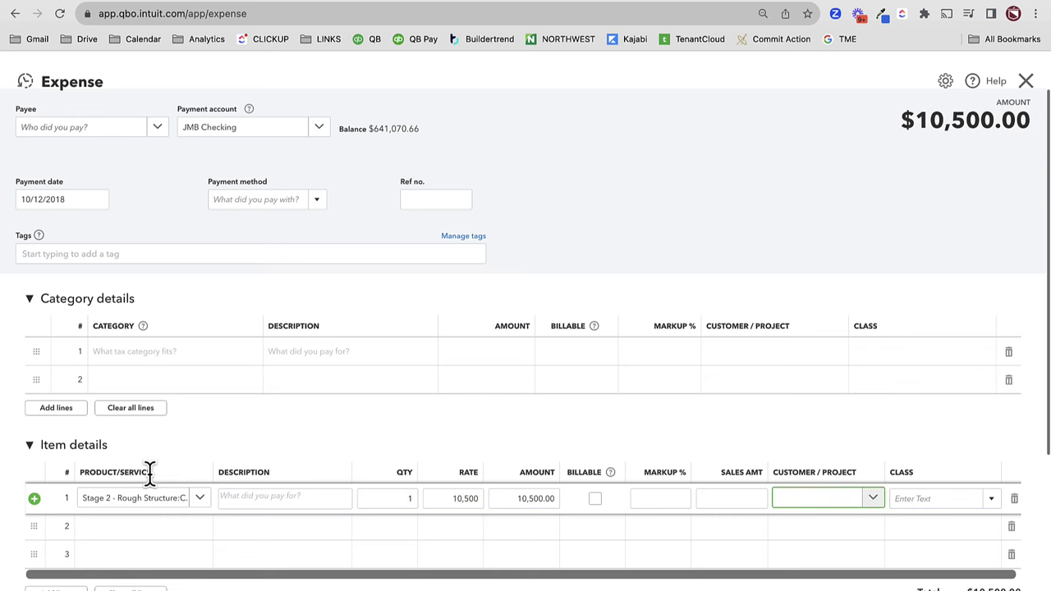
# - Assign the rough electrical line to the 264 Union - Flip project and 264 Union class, then save and start a new expense
pyautogui.write('264')
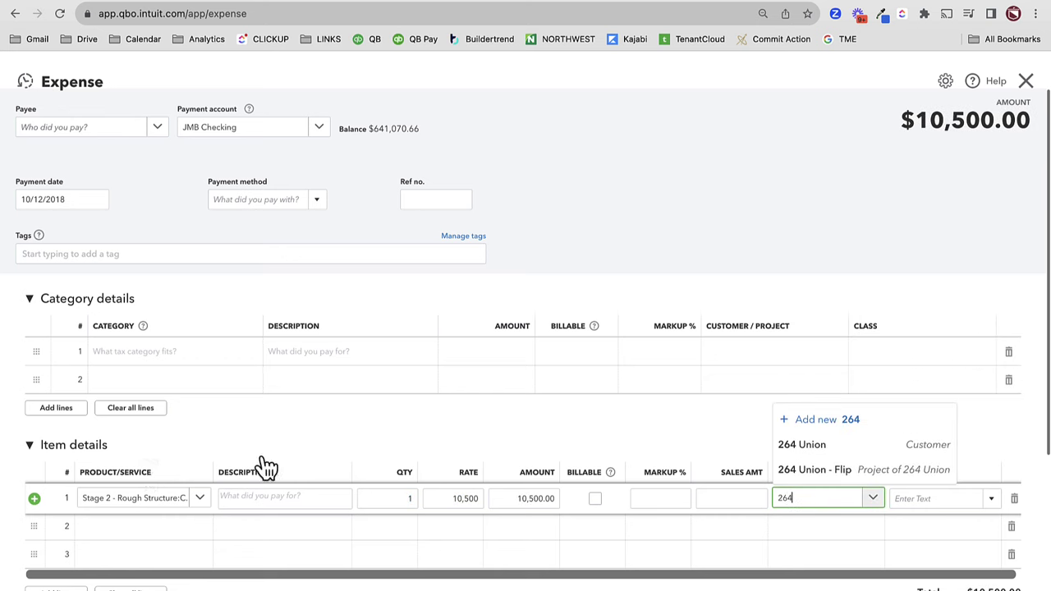
pyautogui.click(878, 466)
pyautogui.click(941, 501)
pyautogui.write('2')
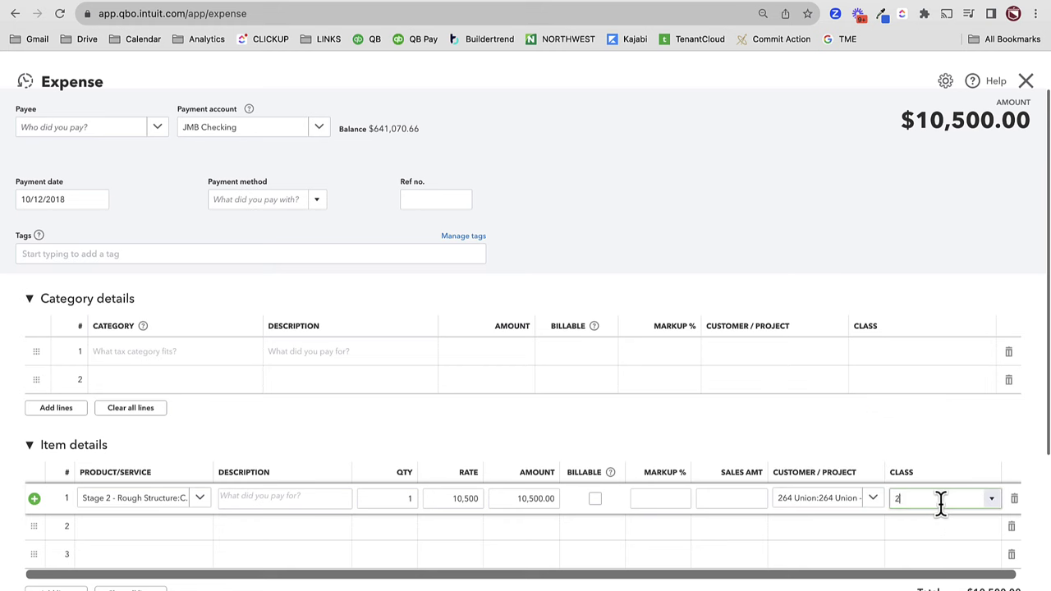
pyautogui.write('64')
pyautogui.click(945, 556)
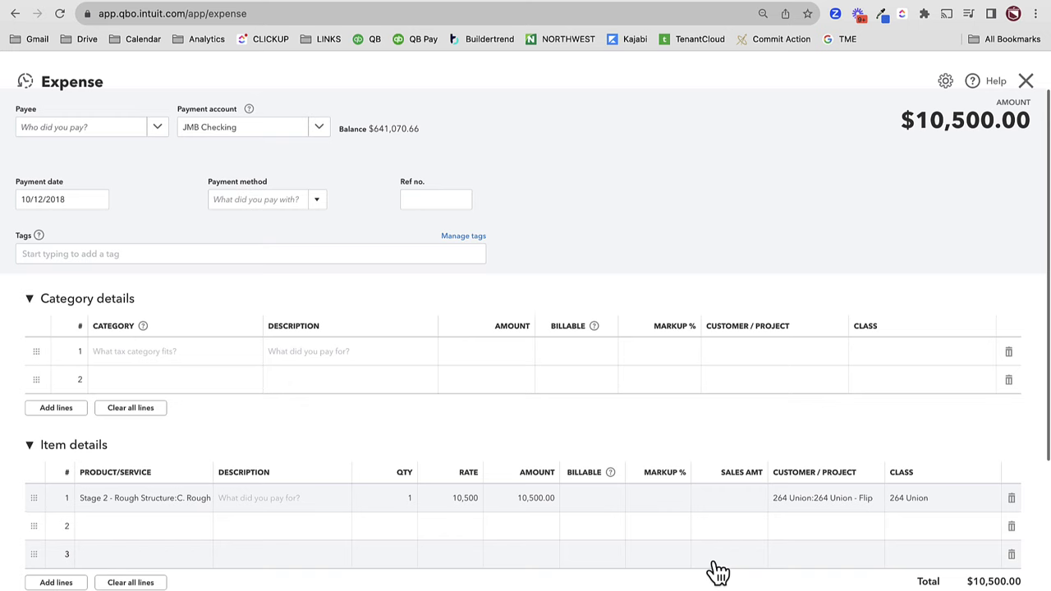
pyautogui.hotkey('ctrl', 'alt', 's')
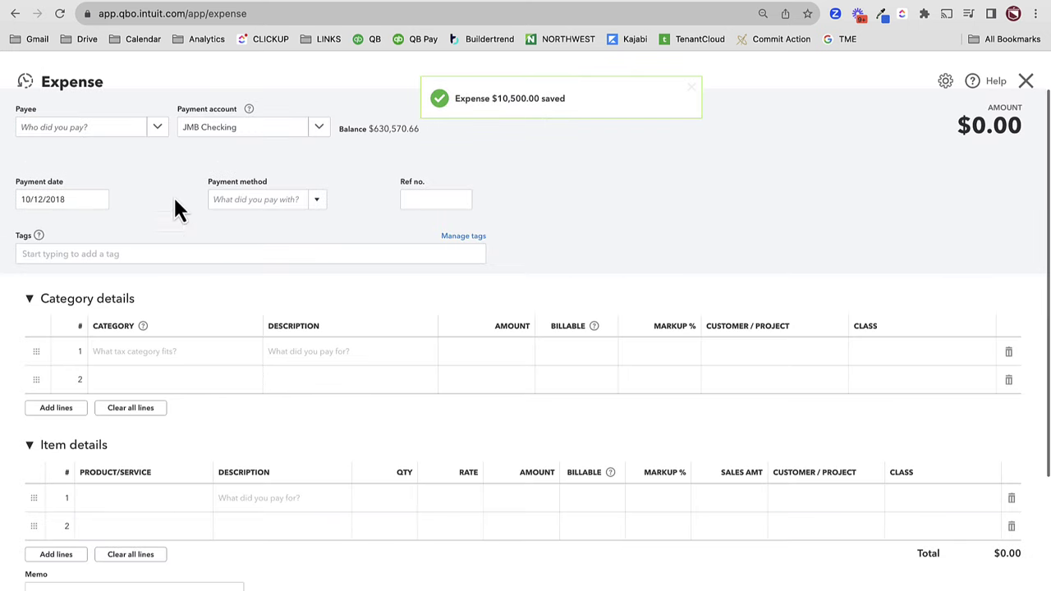
# - Date the new expense 10/16/2018 and add the B. Rough Plumbing item at a rate of 15,500
pyautogui.click(96, 202)
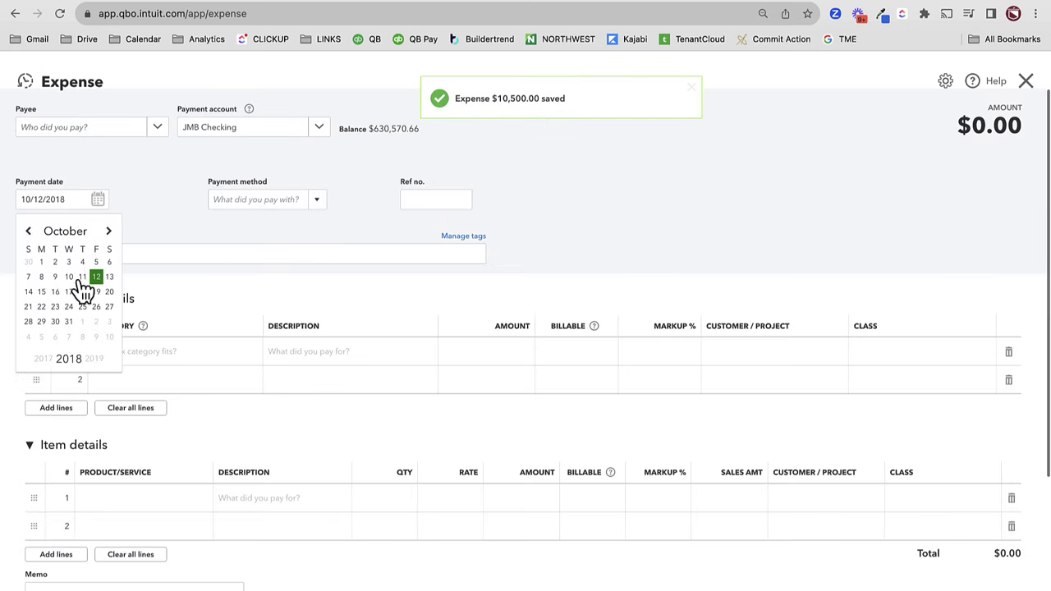
pyautogui.click(55, 292)
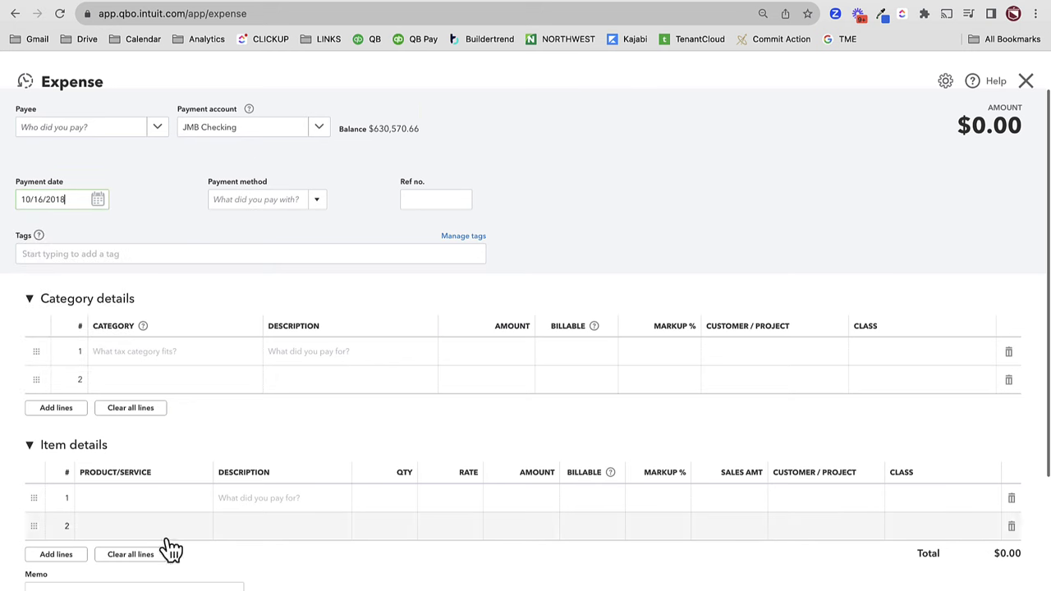
pyautogui.click(133, 502)
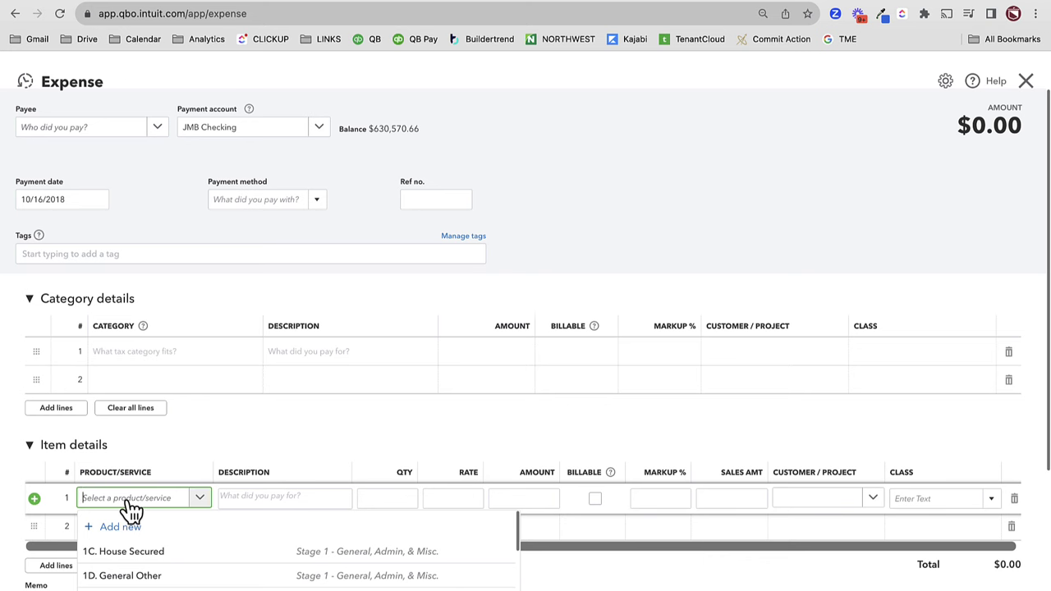
pyautogui.write('rough')
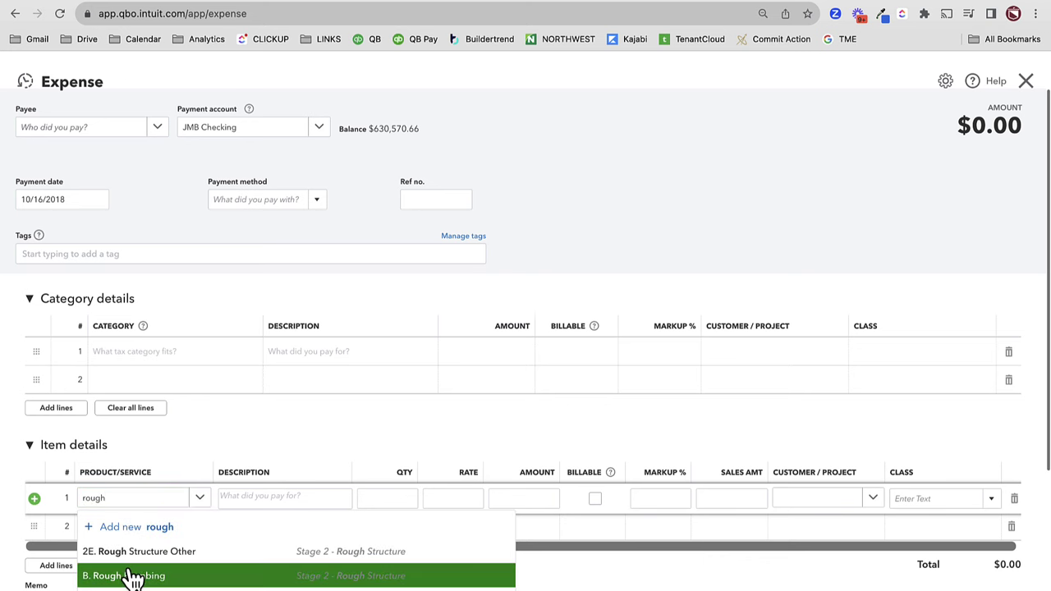
pyautogui.click(133, 575)
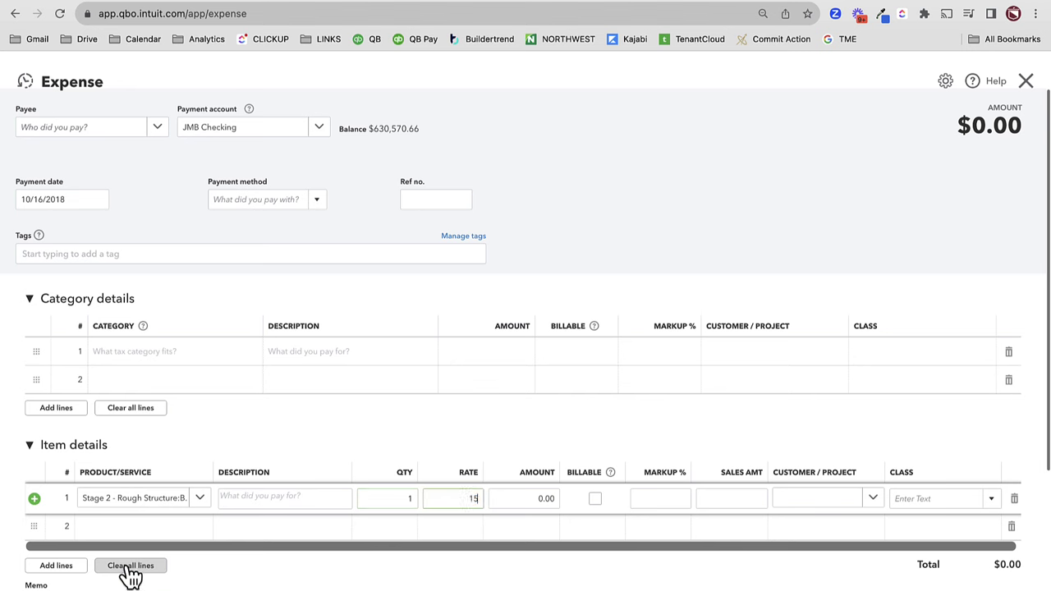
pyautogui.press('Tab')
pyautogui.press('Tab')
pyautogui.press('Tab')
pyautogui.press('Tab')
pyautogui.press('Tab')
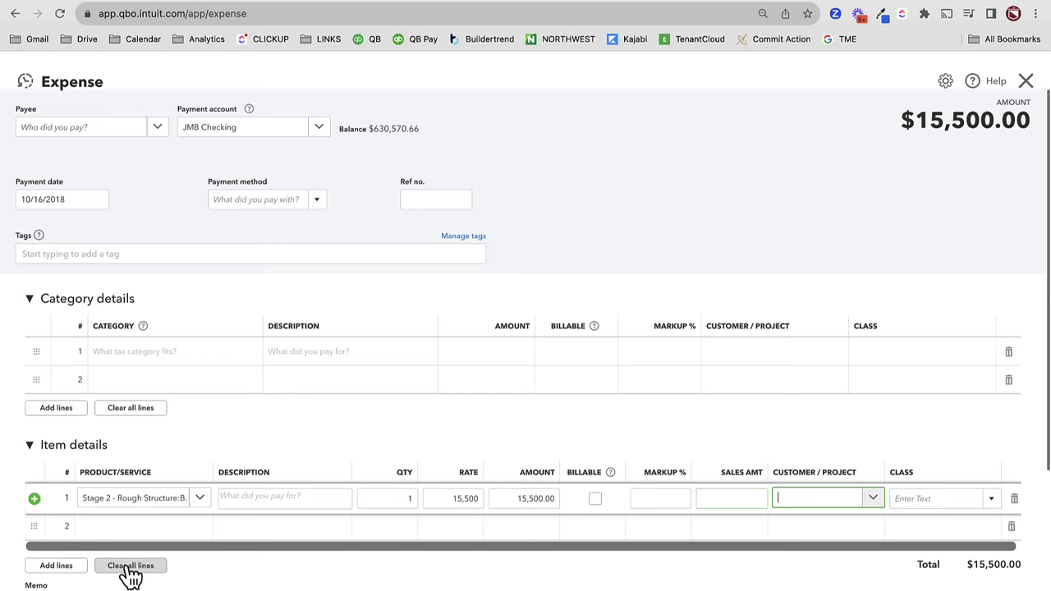
# - Assign the rough plumbing line to the 264 Union - Flip project and the 264 Union class
pyautogui.write('264')
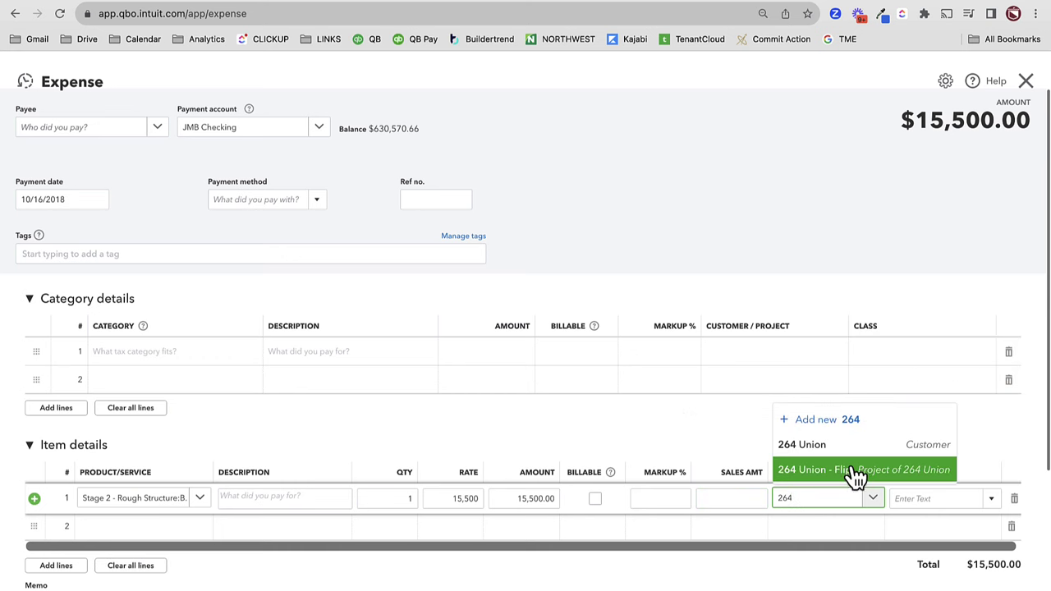
pyautogui.click(856, 477)
pyautogui.click(926, 498)
pyautogui.write('264 Union')
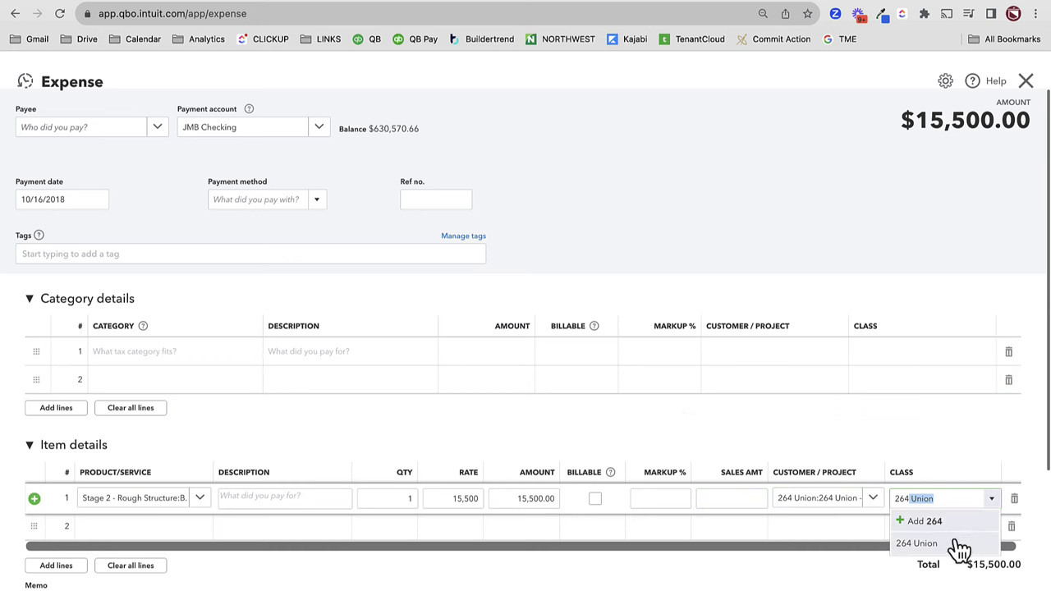
pyautogui.click(954, 546)
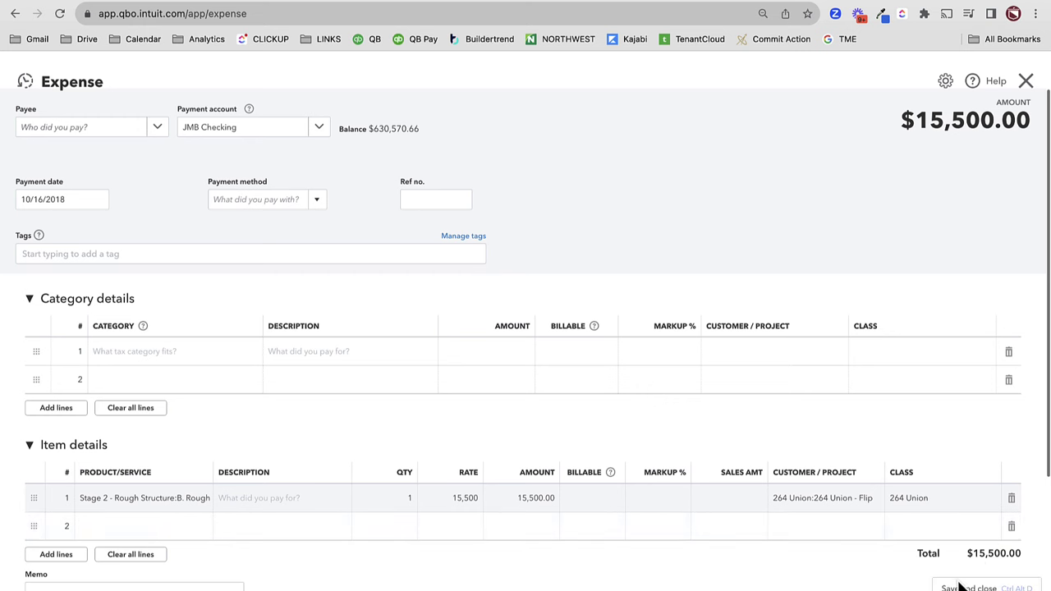
# - Save and close the rough plumbing expense and open the project's Flips - Rehab Costs transaction report
pyautogui.click(961, 587)
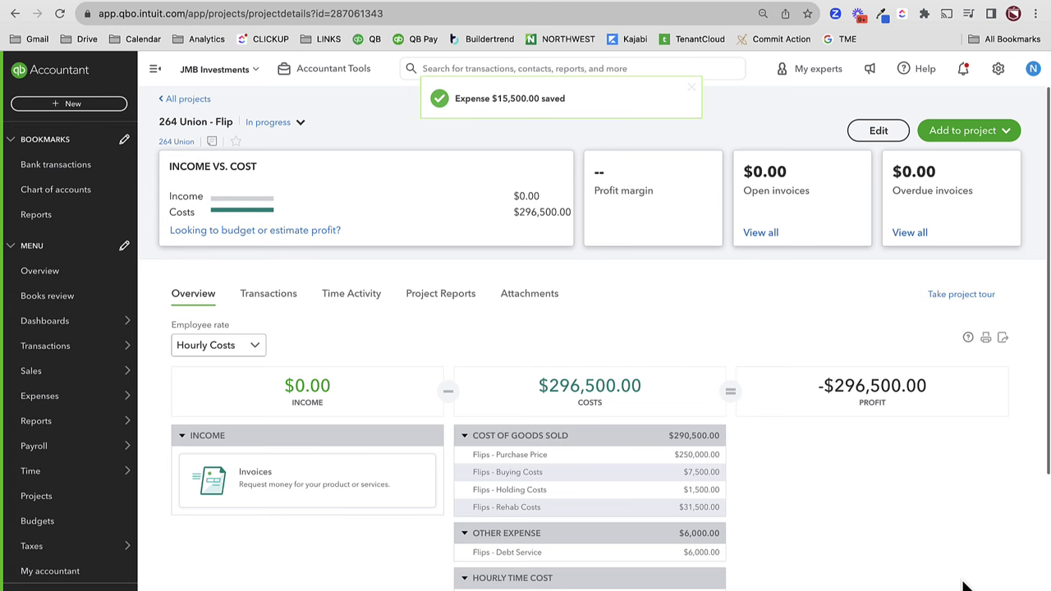
pyautogui.click(699, 508)
pyautogui.scroll(-1, 400, 484)
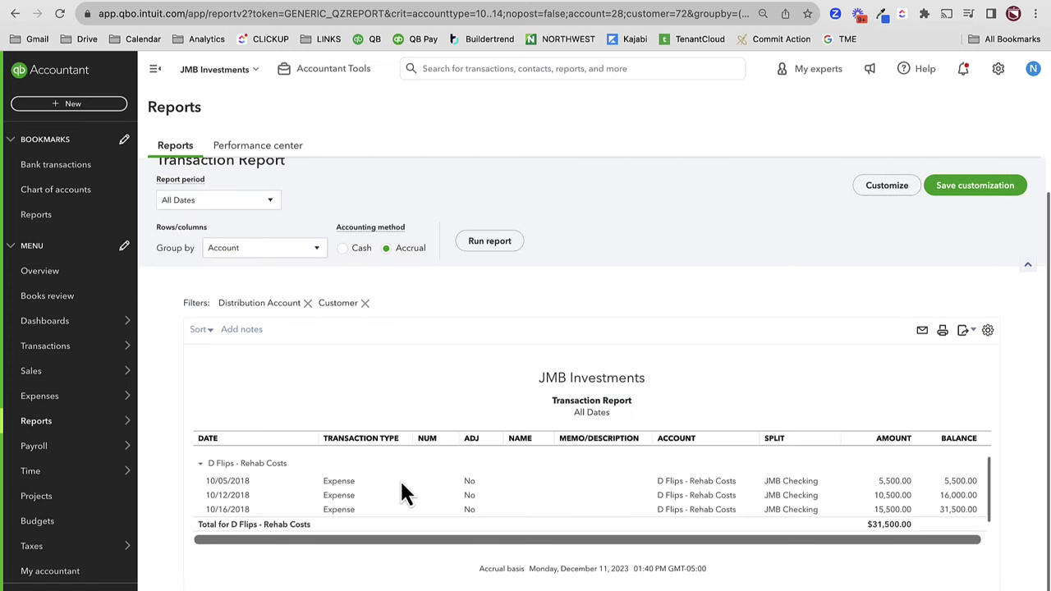
# - Group the rehab costs transaction report by Product/Service and run it again
pyautogui.scroll(1, 400, 485)
pyautogui.click(237, 287)
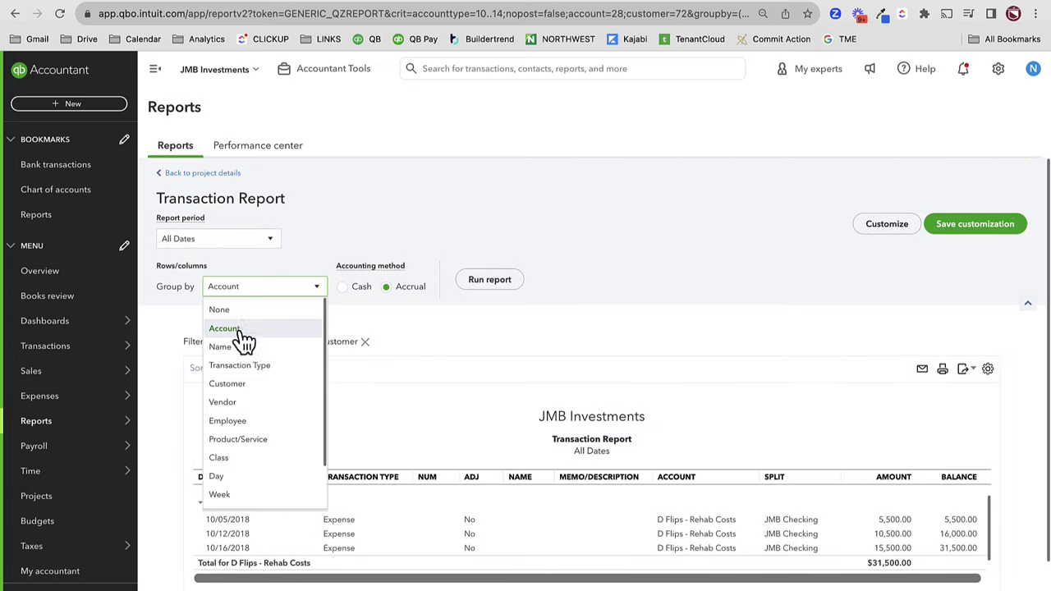
pyautogui.click(239, 439)
pyautogui.click(496, 280)
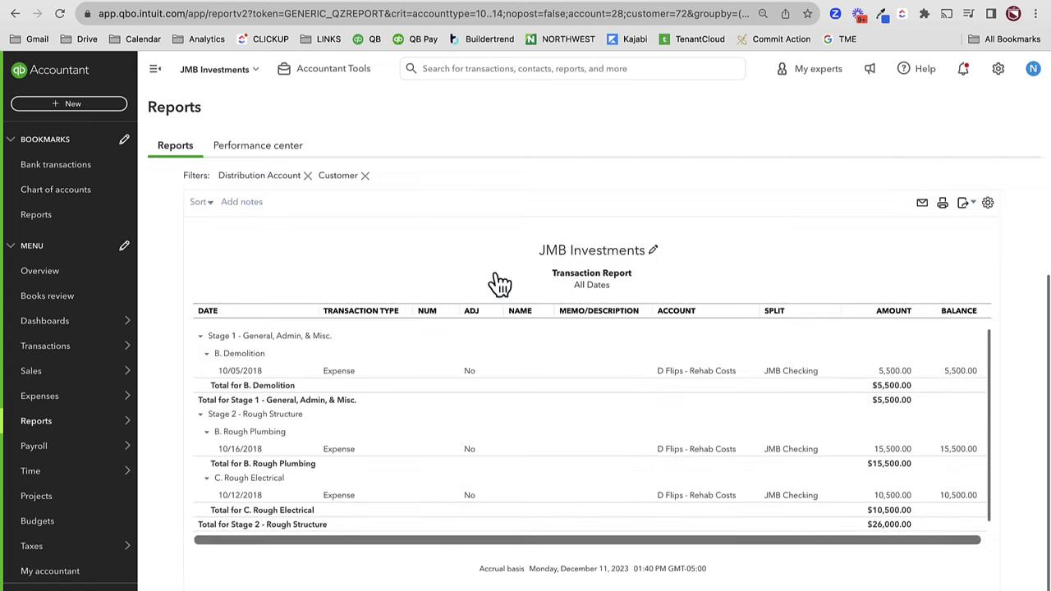
# - Collapse the Stage 1 and Stage 2 groups in the rehab costs report and return to the project details
pyautogui.click(206, 353)
pyautogui.click(206, 403)
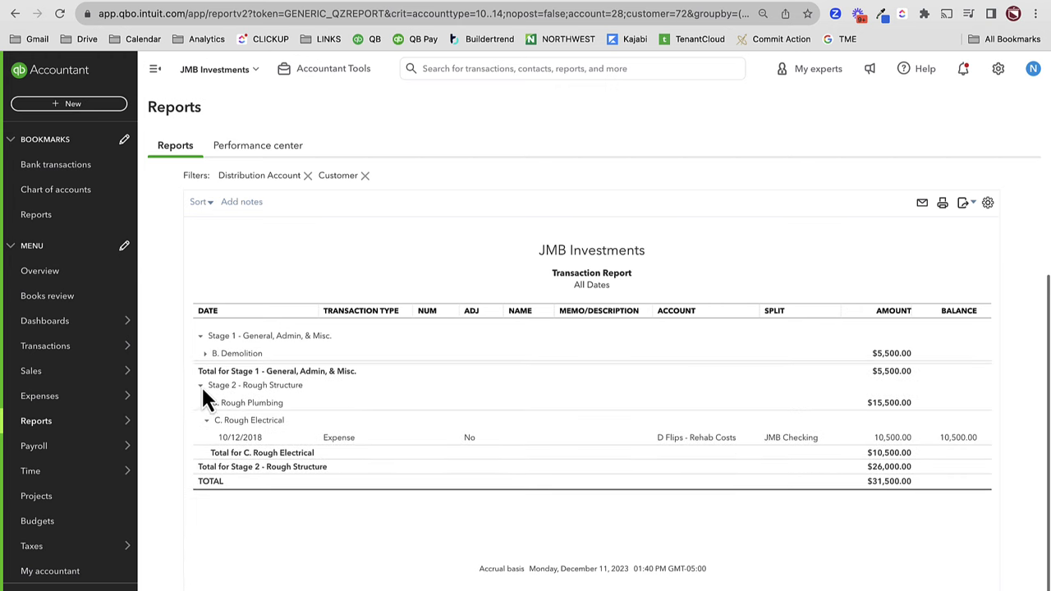
pyautogui.click(201, 385)
pyautogui.click(200, 337)
pyautogui.scroll(2, 222, 343)
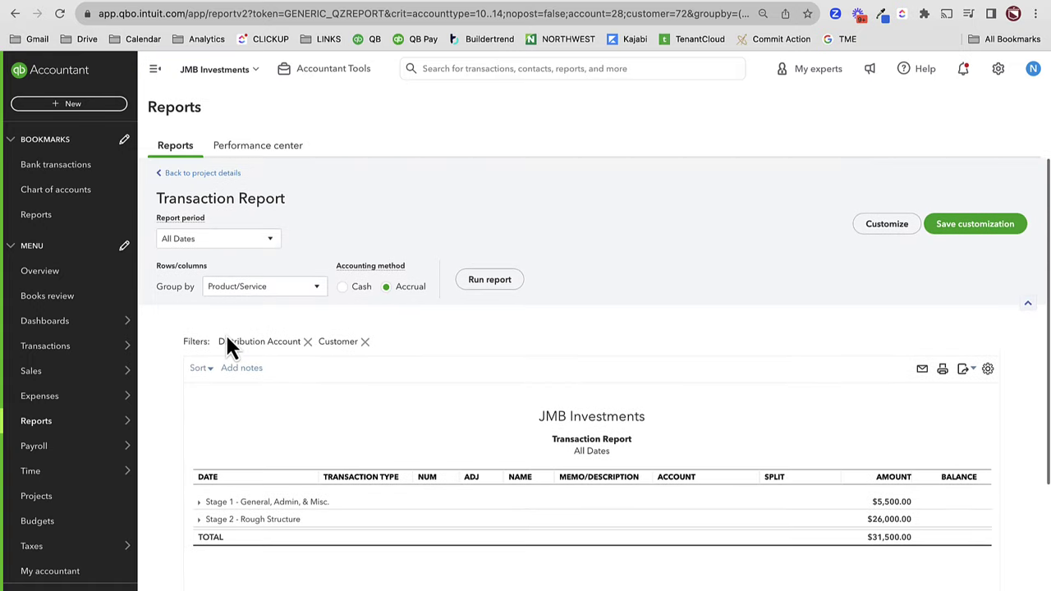
pyautogui.click(203, 173)
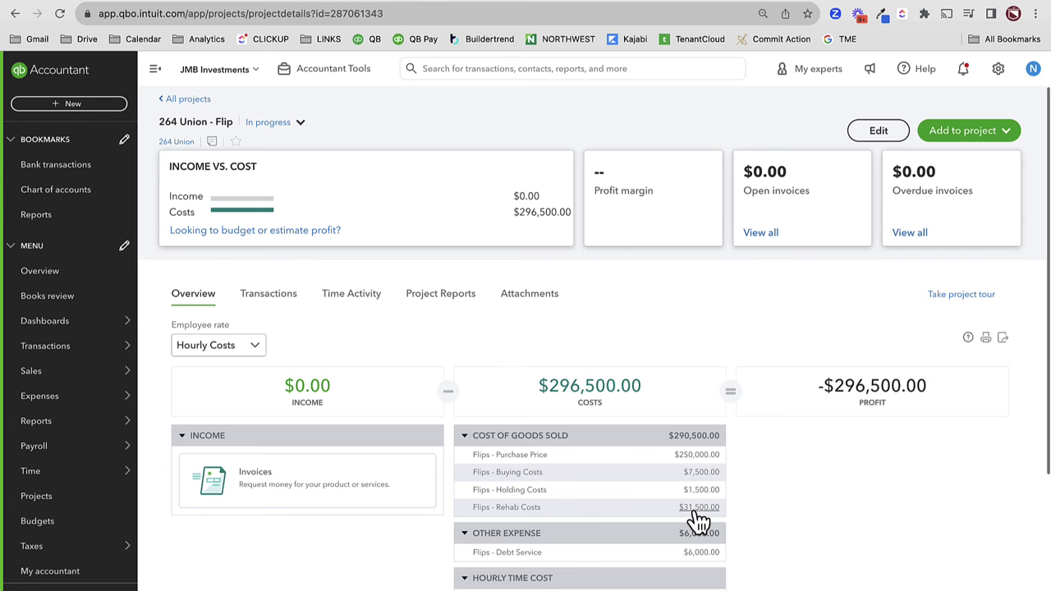
# - Open the custom balance sheet report for 01/01/2018 to 12/31/2018 and review its assets, liabilities and equity
pyautogui.moveTo(82, 421)
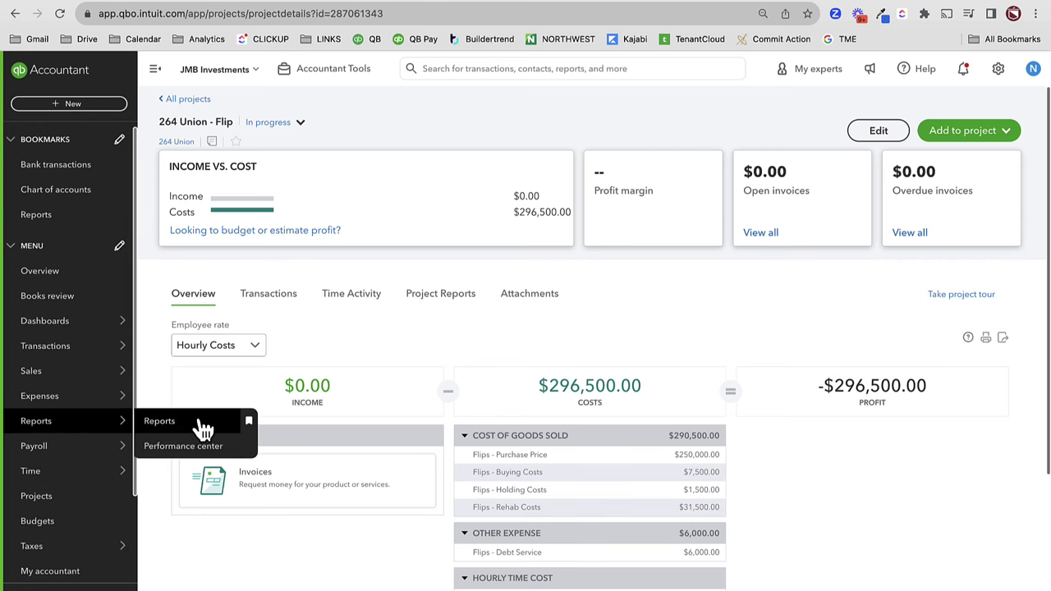
pyautogui.click(203, 427)
pyautogui.scroll(-2, 218, 509)
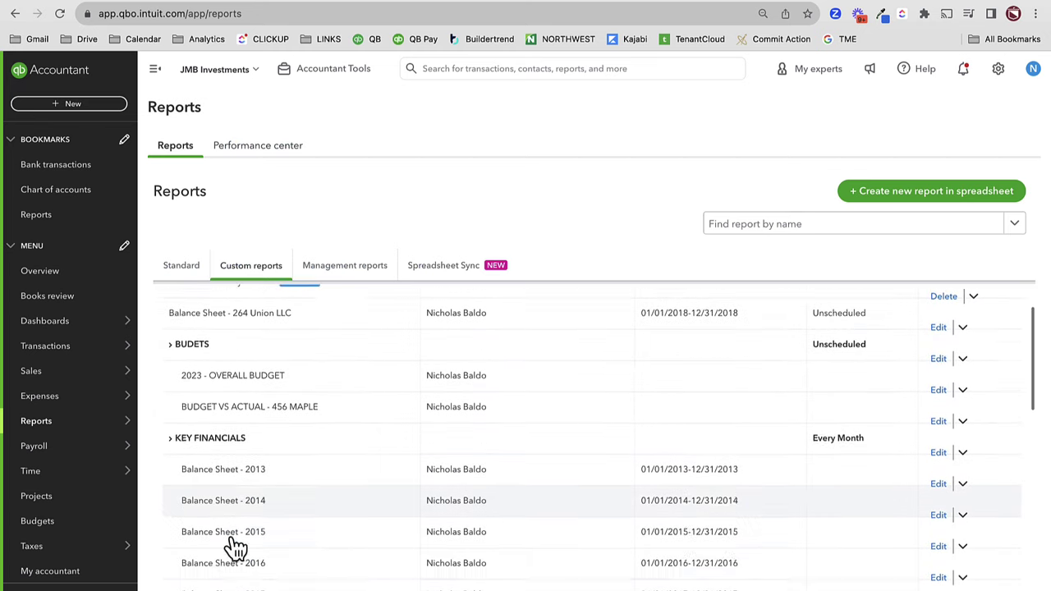
pyautogui.scroll(-1, 222, 567)
pyautogui.click(206, 581)
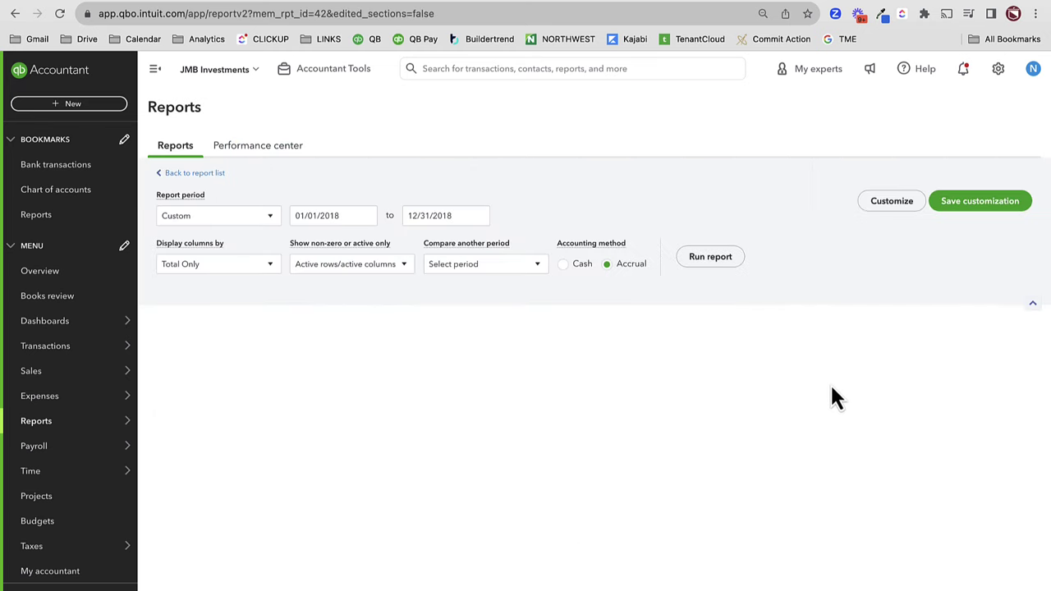
pyautogui.scroll(-5, 827, 387)
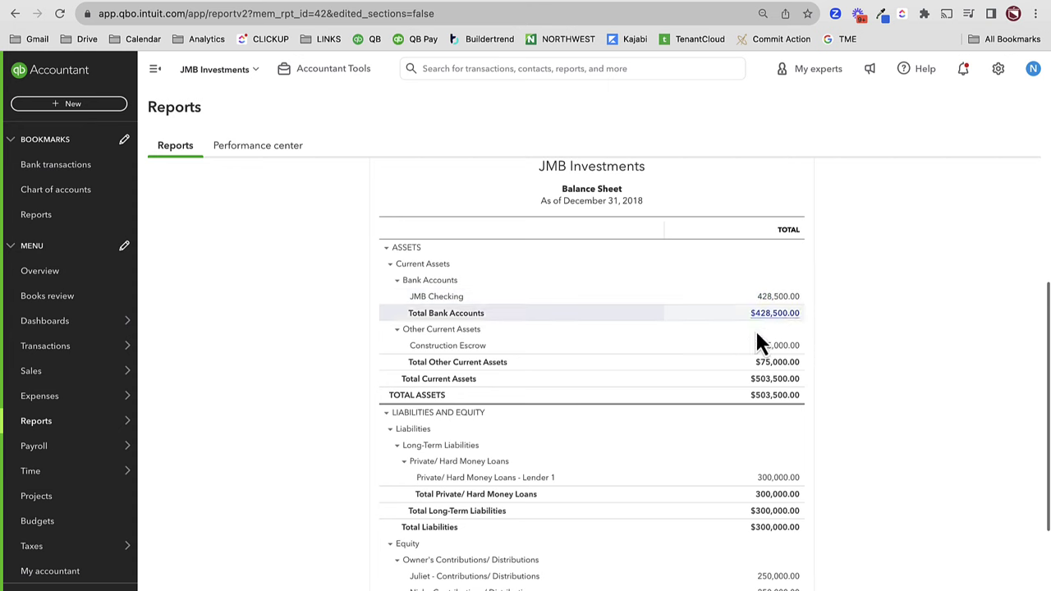
pyautogui.scroll(-1, 749, 413)
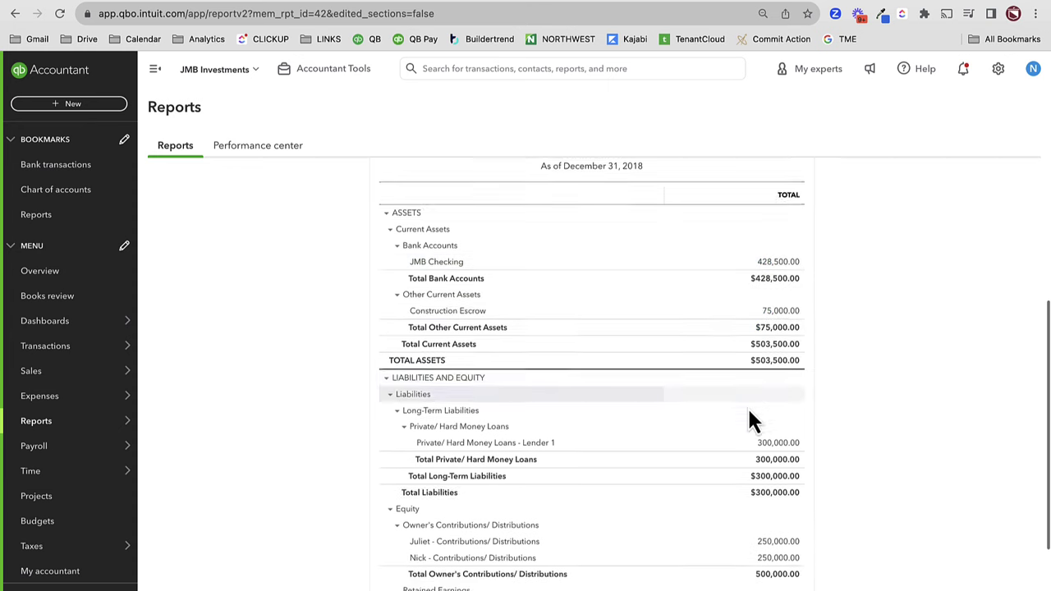
pyautogui.scroll(-3, 751, 418)
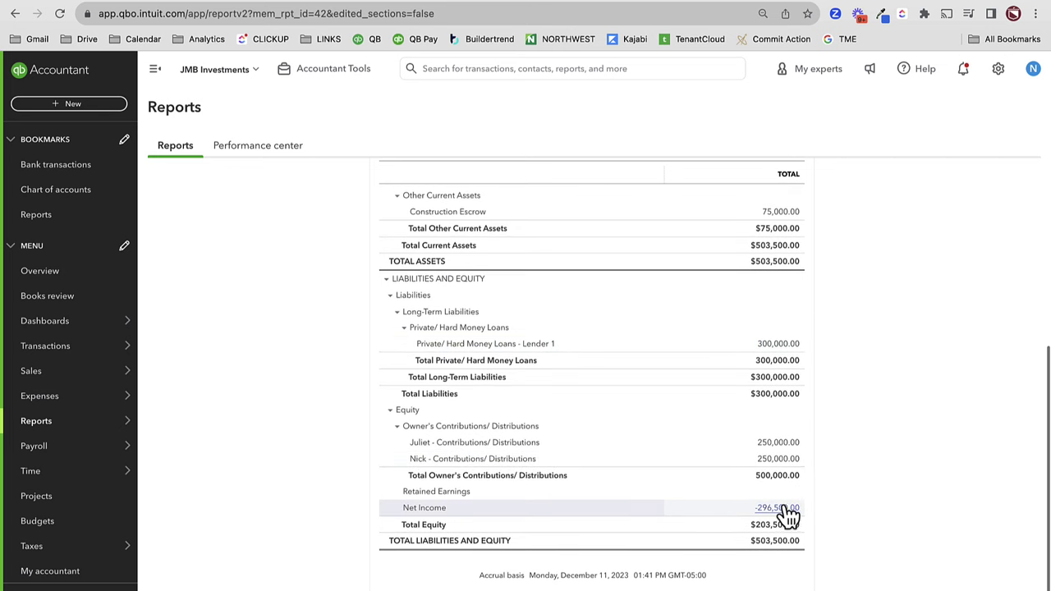
pyautogui.scroll(4, 858, 478)
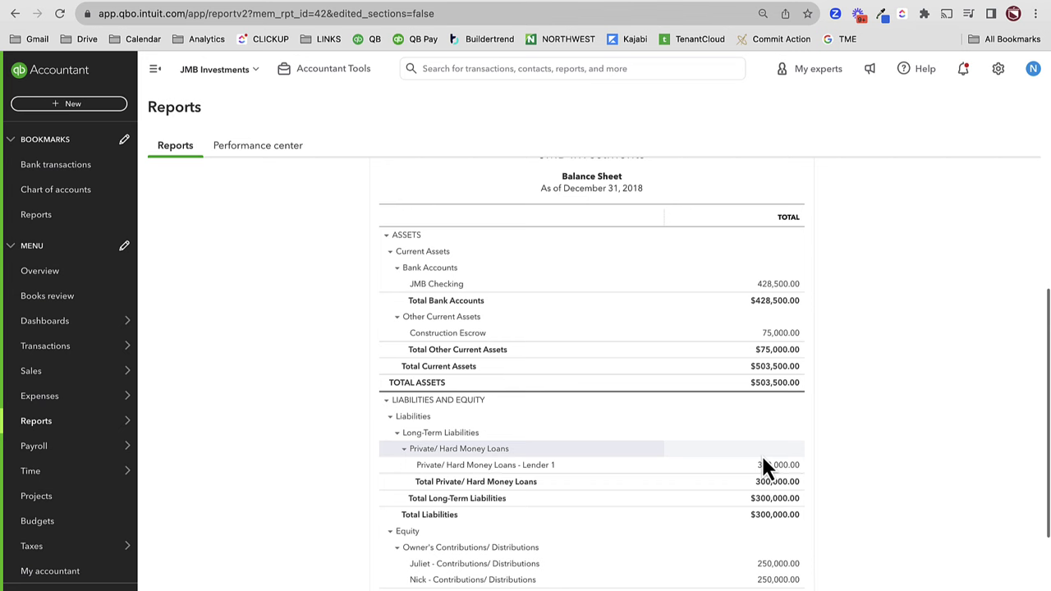
# - Start a new expense from JMB Checking with a first category line of E Flips - Debt Service for 500
pyautogui.click(105, 105)
pyautogui.click(161, 181)
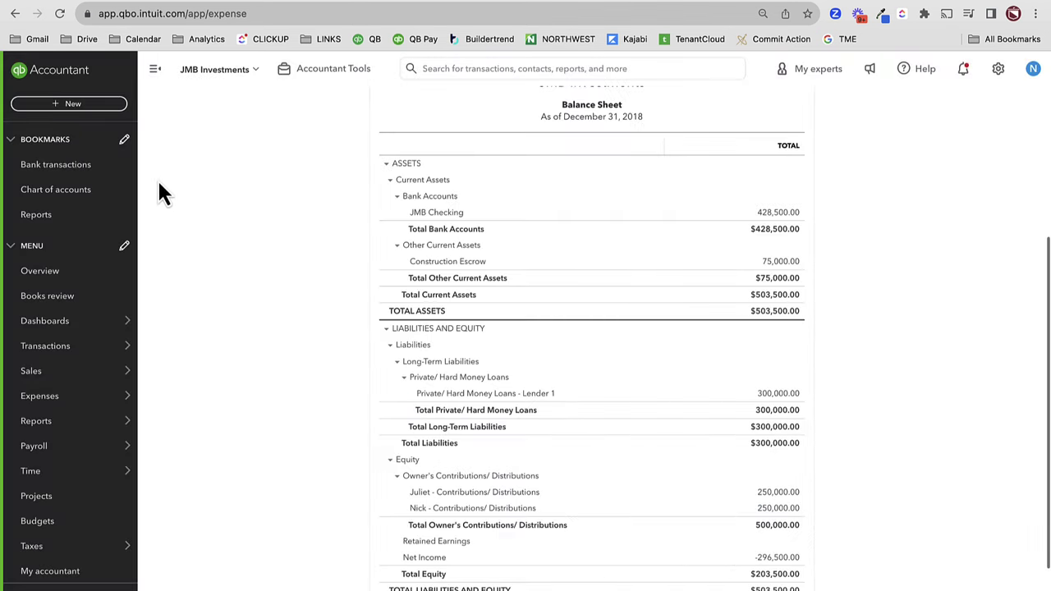
pyautogui.press('Tab')
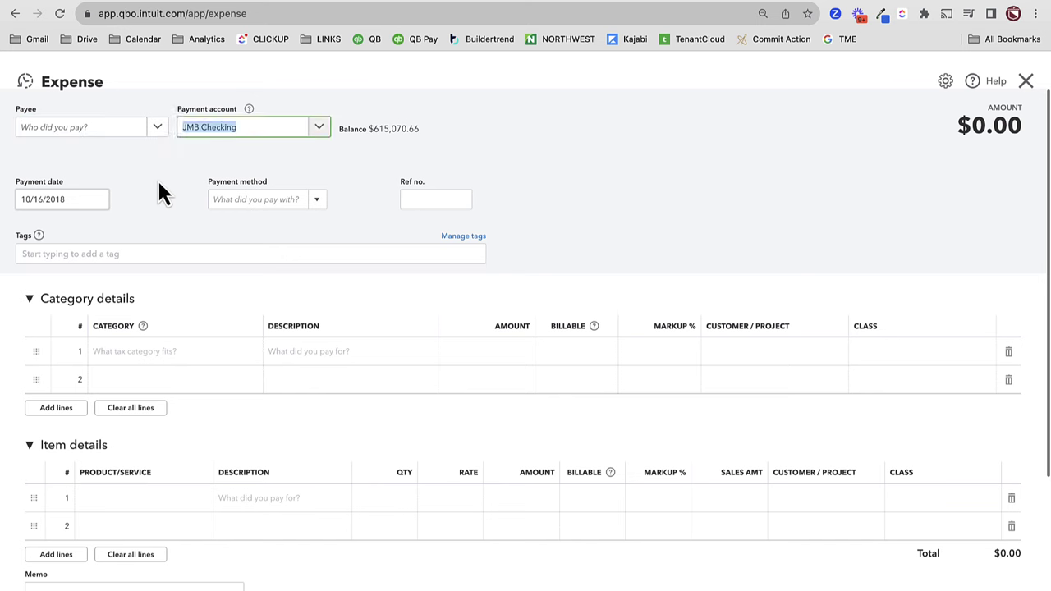
pyautogui.press('Tab')
pyautogui.click(123, 501)
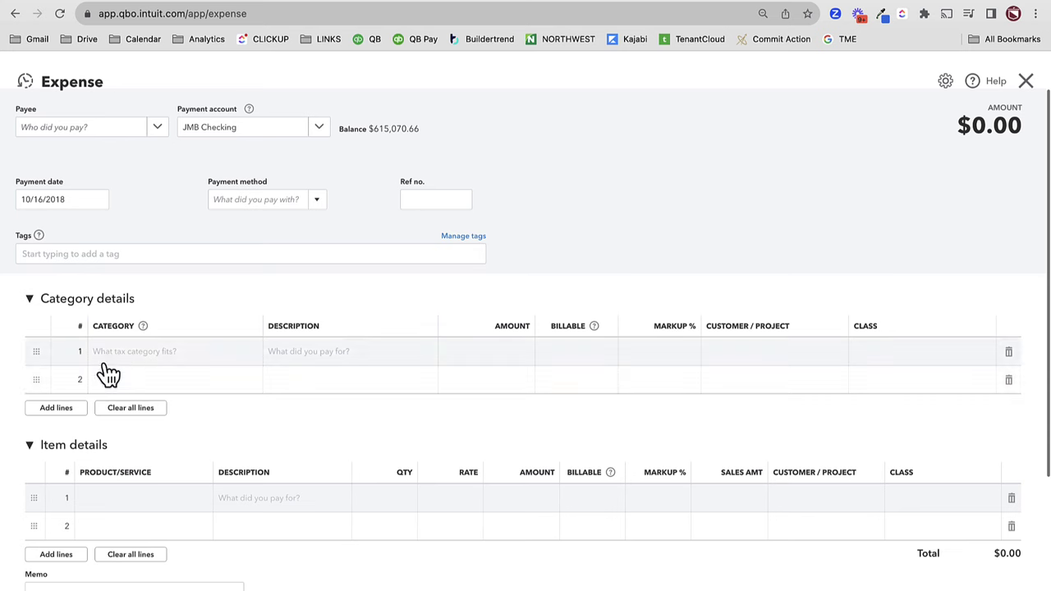
pyautogui.click(148, 355)
pyautogui.write('debt')
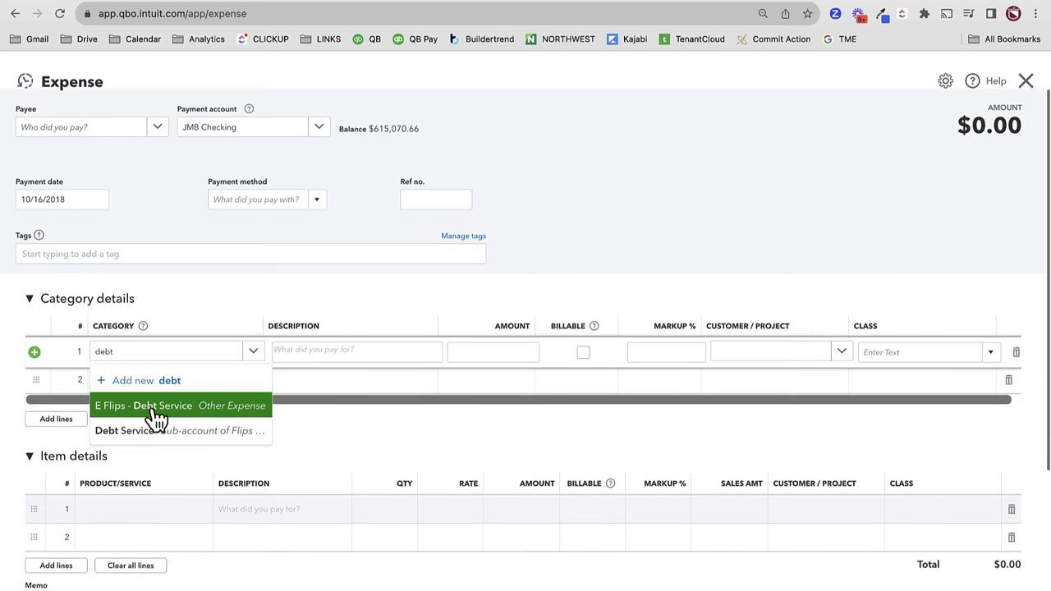
pyautogui.click(155, 413)
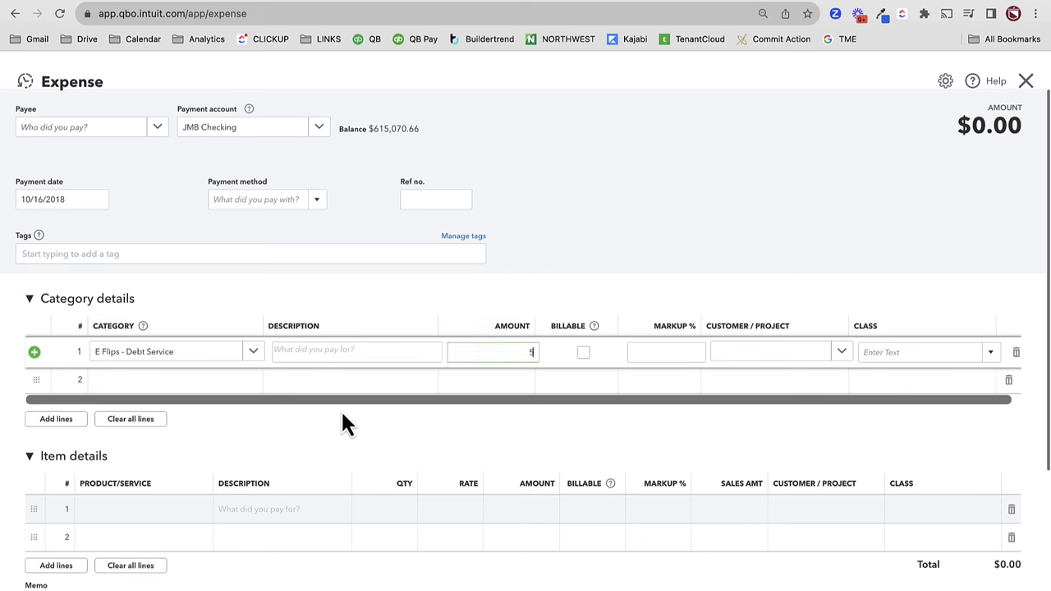
pyautogui.press('Tab')
# - Assign the debt service line to the 264 Union - Flip project and 264 Union class, and save and close the expense
pyautogui.write('264')
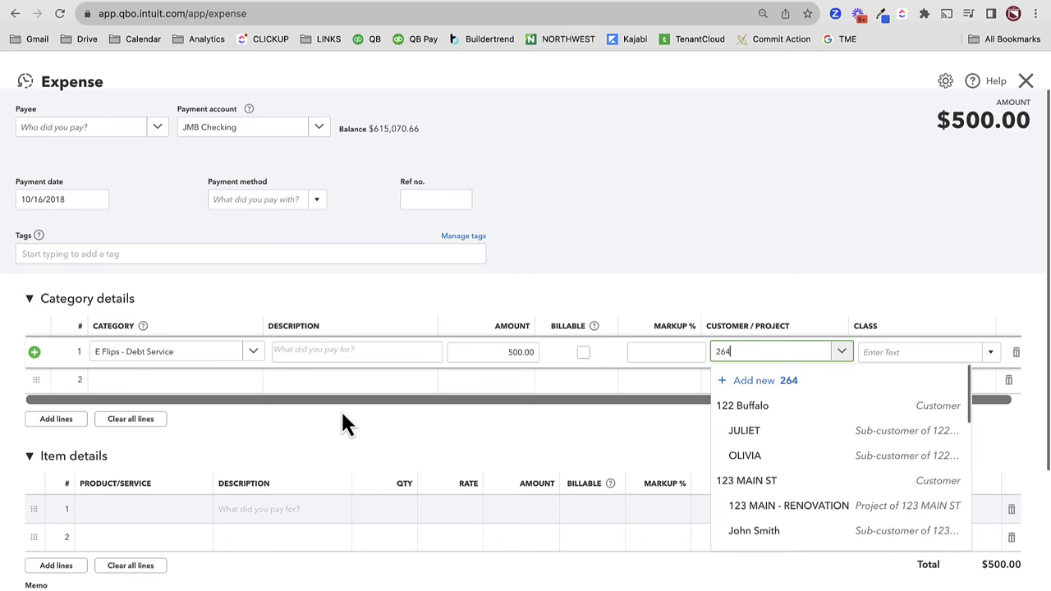
pyautogui.click(809, 436)
pyautogui.click(893, 351)
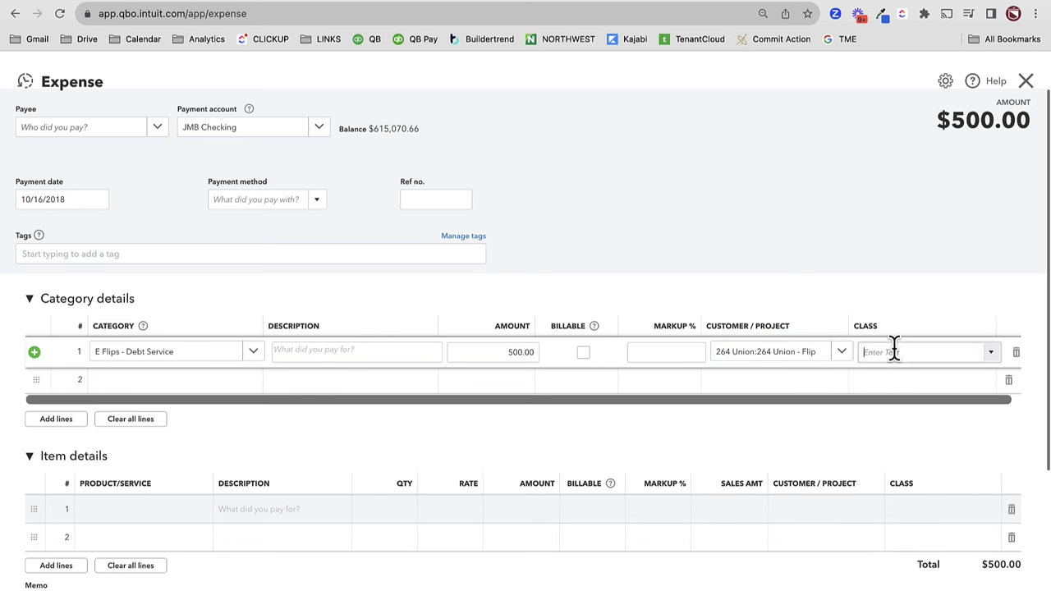
pyautogui.write('264 Union')
pyautogui.click(883, 397)
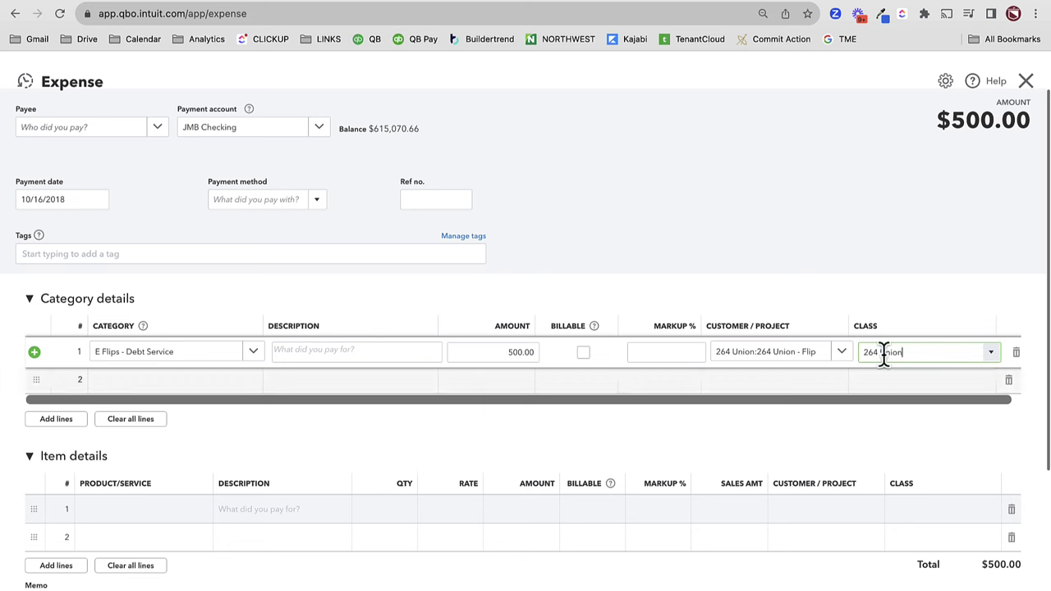
pyautogui.hotkey('ctrl', 'alt', 'd')
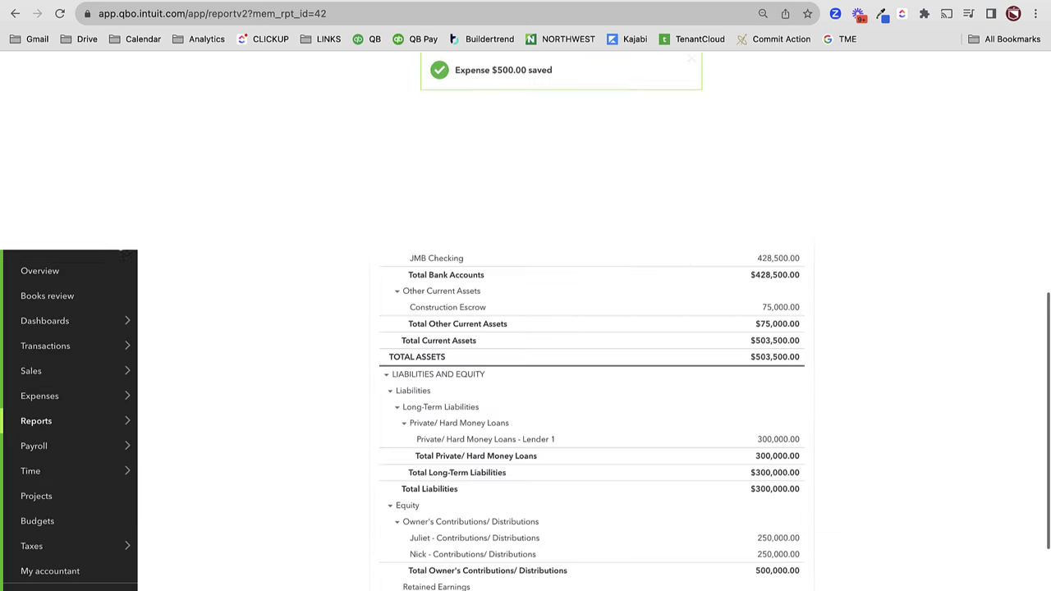
# - Check the balance sheet's liabilities and net income, briefly reopening the saved debt service expense to review it
pyautogui.scroll(-3, 824, 546)
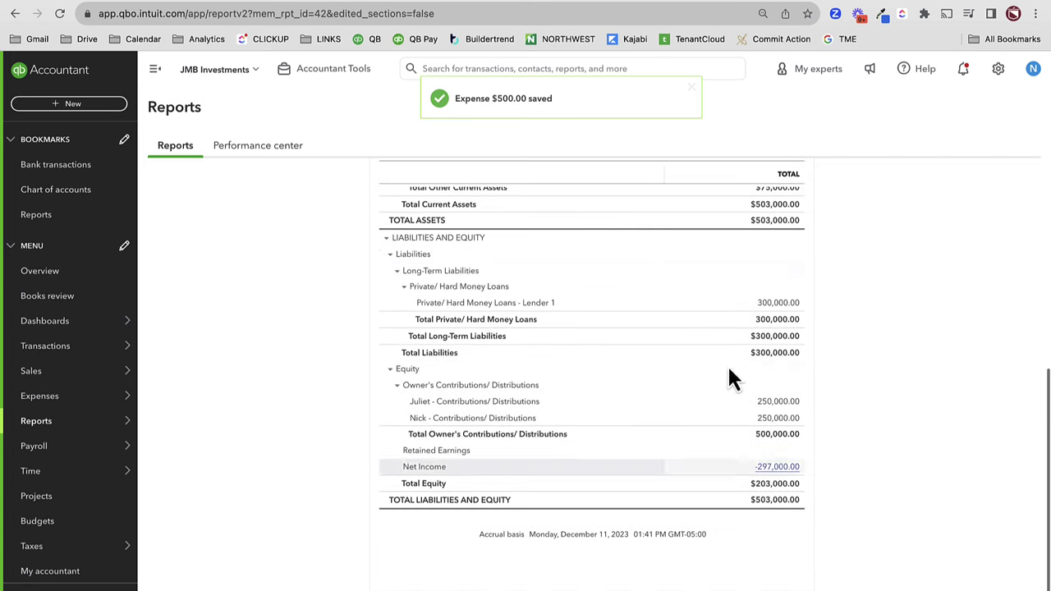
pyautogui.click(503, 98)
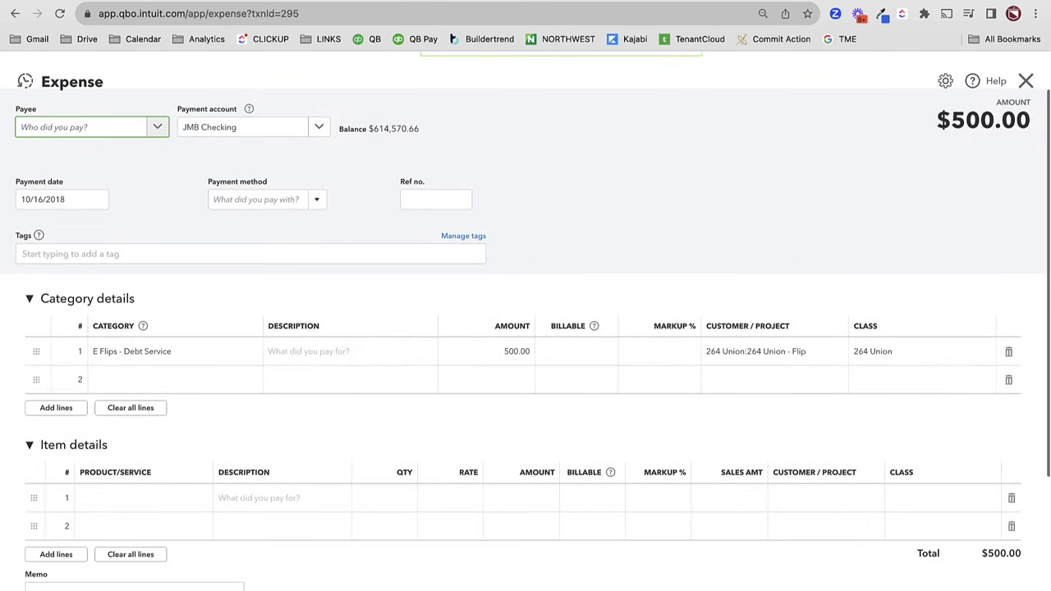
pyautogui.click(1026, 80)
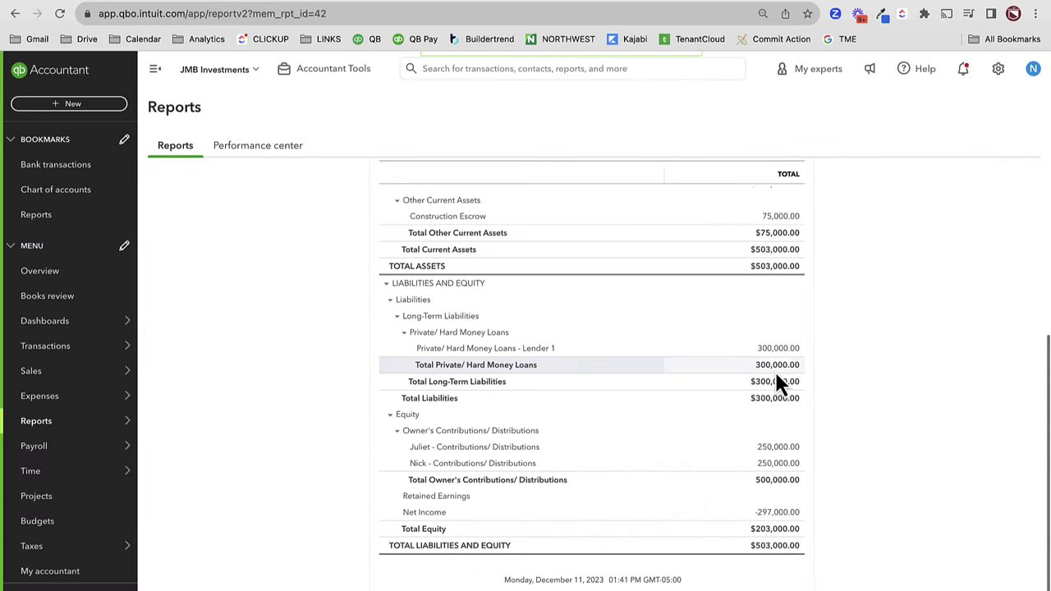
pyautogui.scroll(-6, 784, 518)
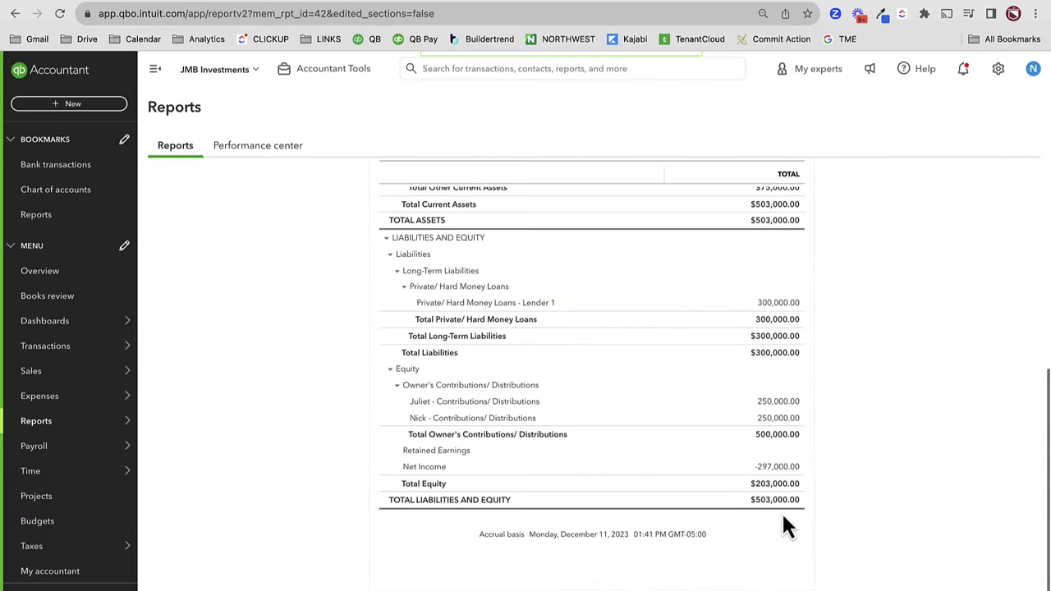
# - View the transactions behind the Private/ Hard Money Loans - Lender 1 balance and return to the balance sheet
pyautogui.click(777, 304)
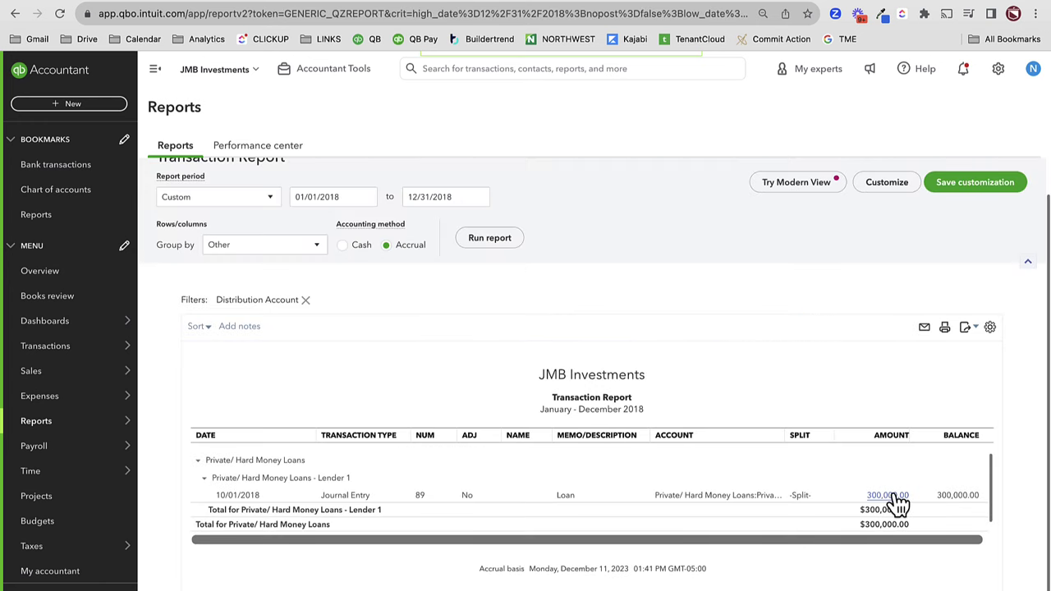
pyautogui.scroll(1, 203, 181)
pyautogui.click(205, 175)
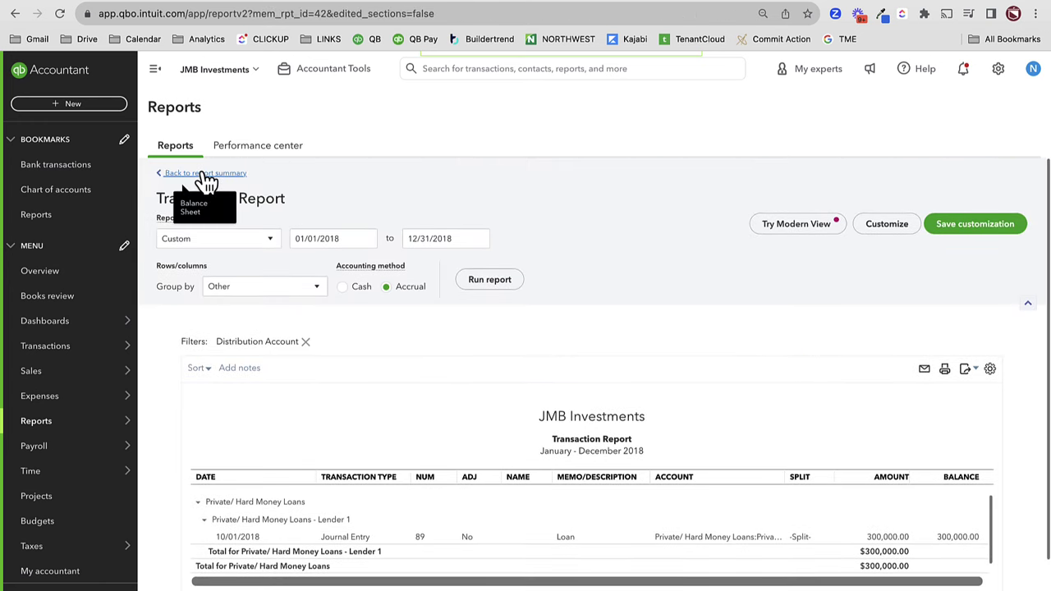
pyautogui.scroll(-2, 885, 436)
pyautogui.scroll(-3, 790, 583)
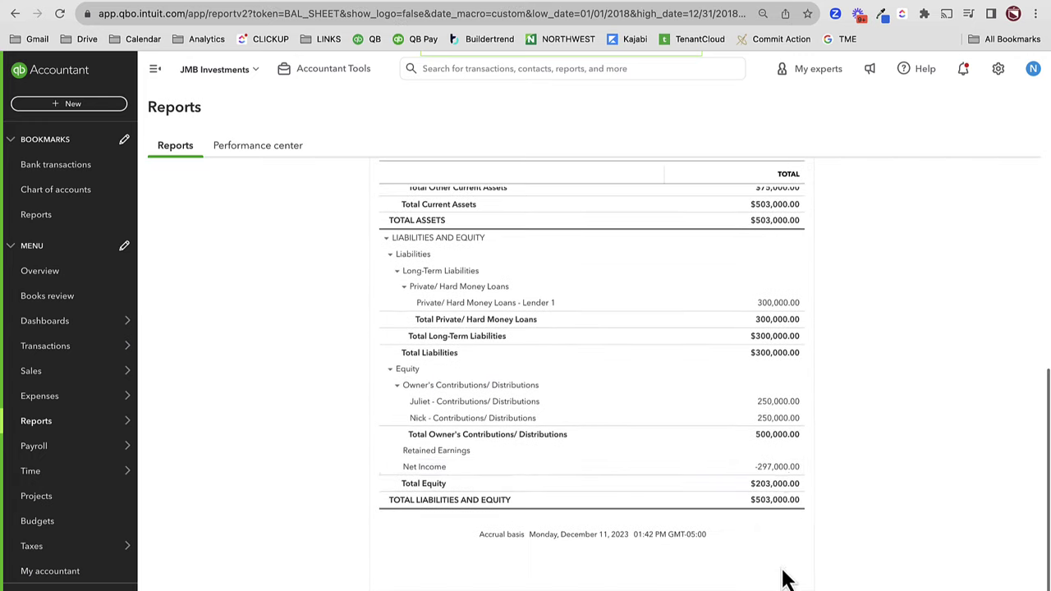
# - Drill down from the balance sheet's net income to the E Flips - Debt Service transactions and open the 10/16/2018 expense
pyautogui.click(776, 468)
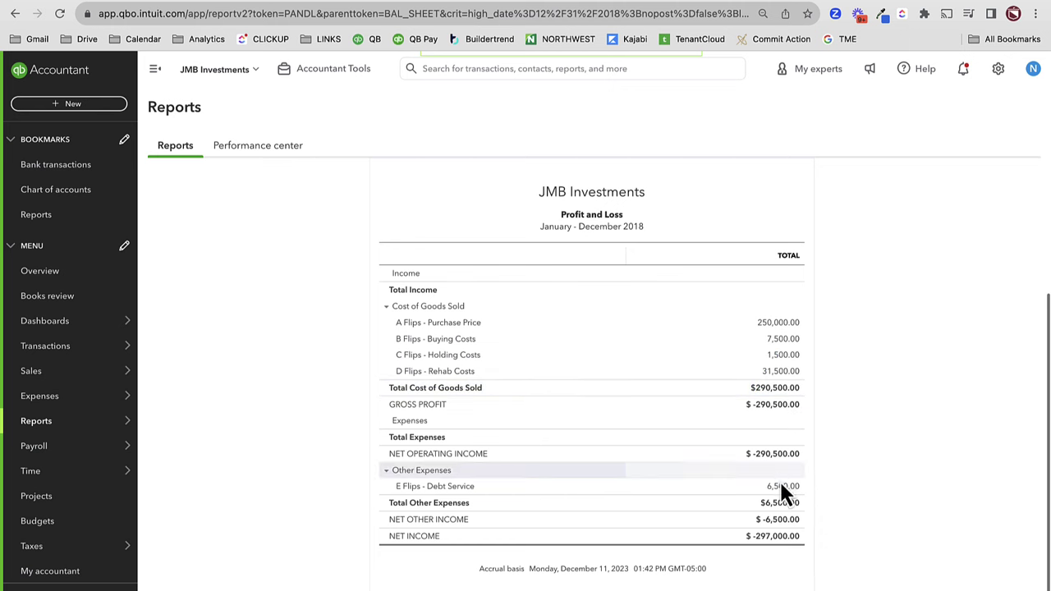
pyautogui.click(783, 487)
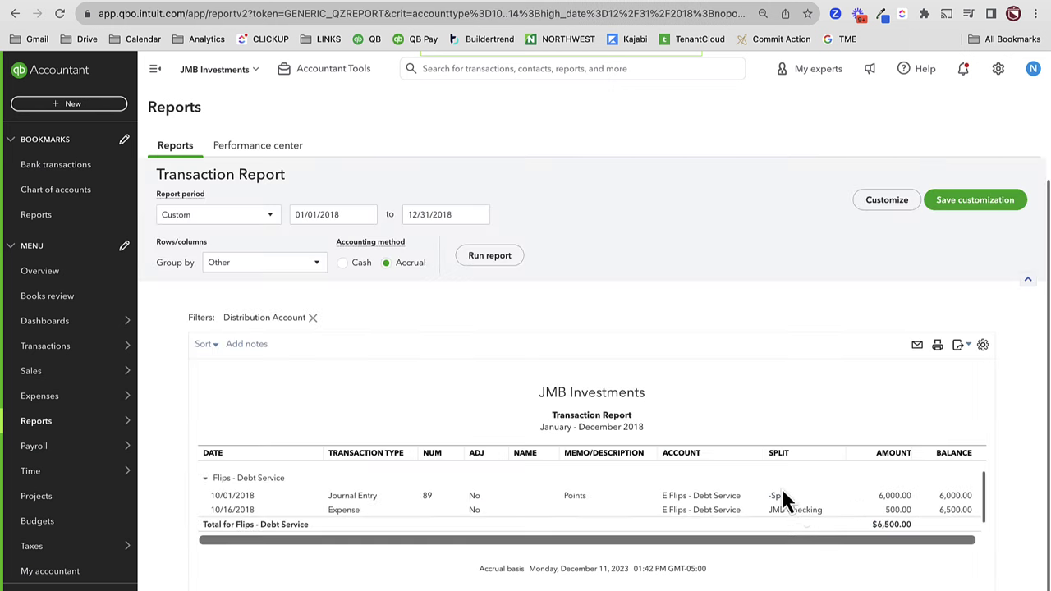
pyautogui.click(898, 511)
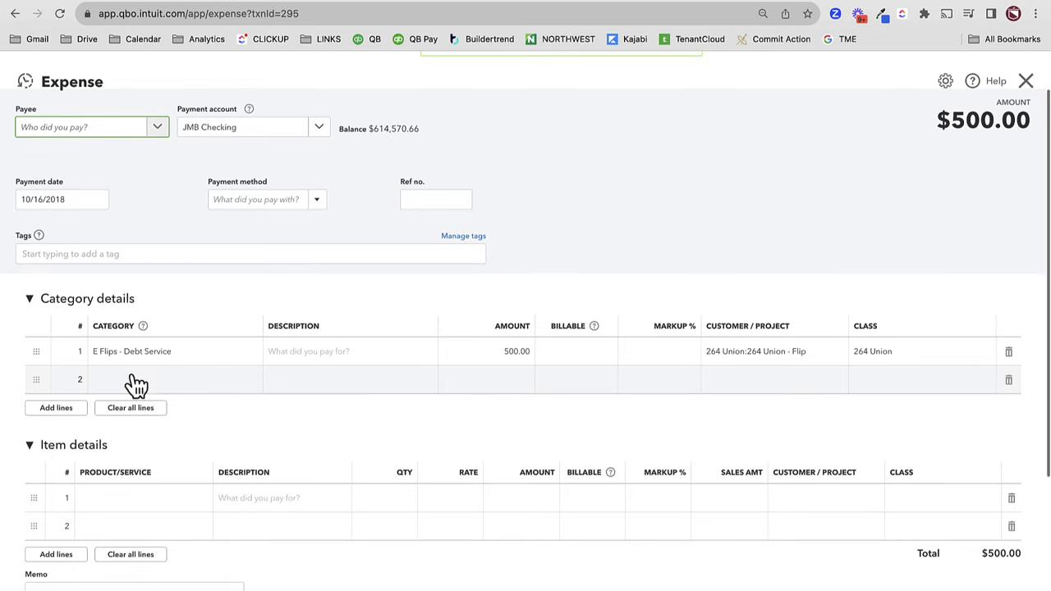
# - Set the debt service line's amount to 400 and add a Private/ Hard Money Loans - Lender 1 line for 100
pyautogui.click(501, 353)
pyautogui.write('400')
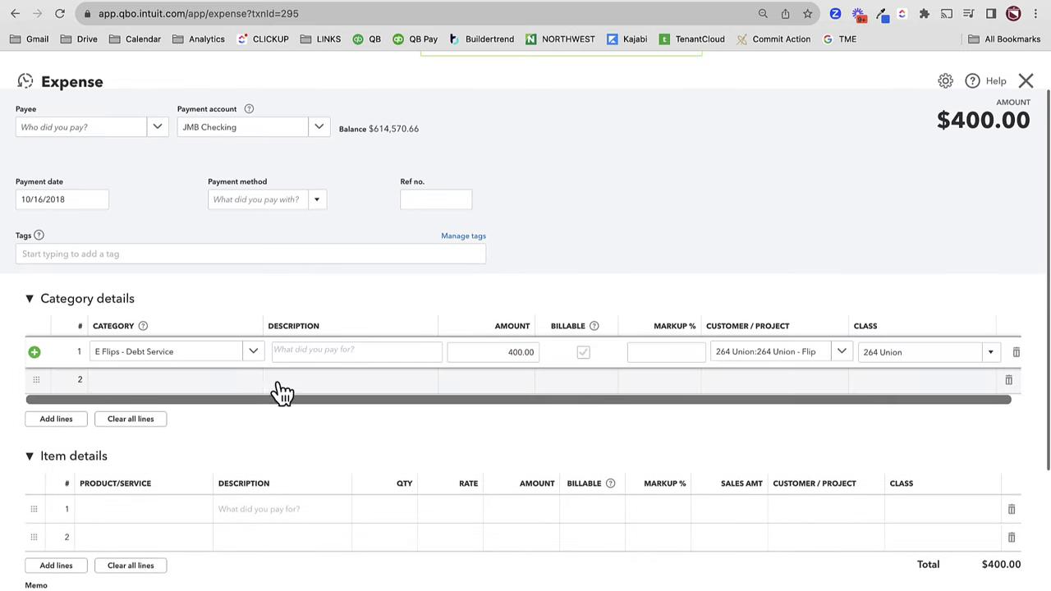
pyautogui.click(159, 382)
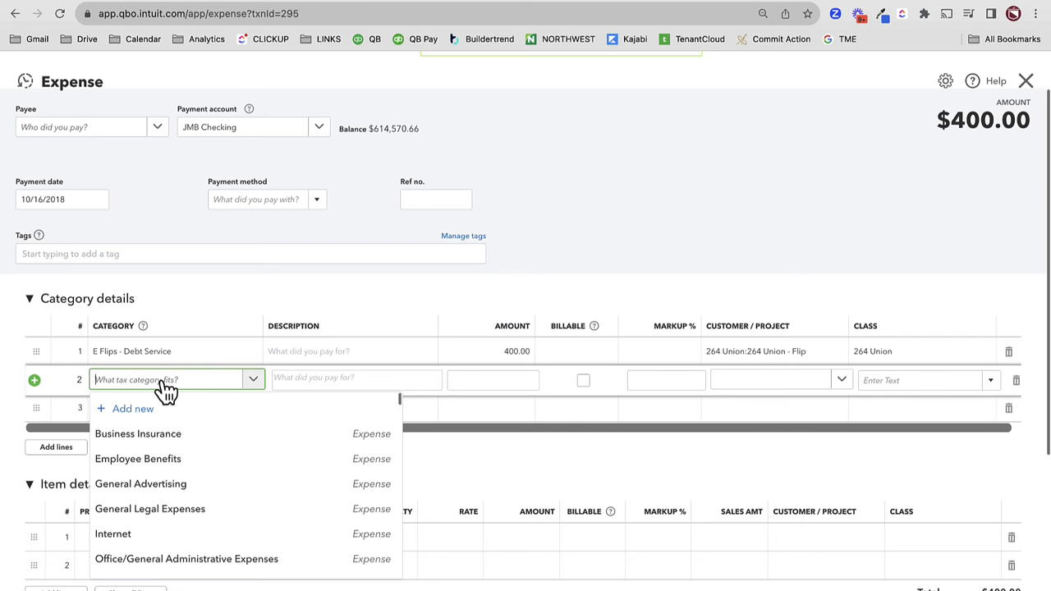
pyautogui.write('hard')
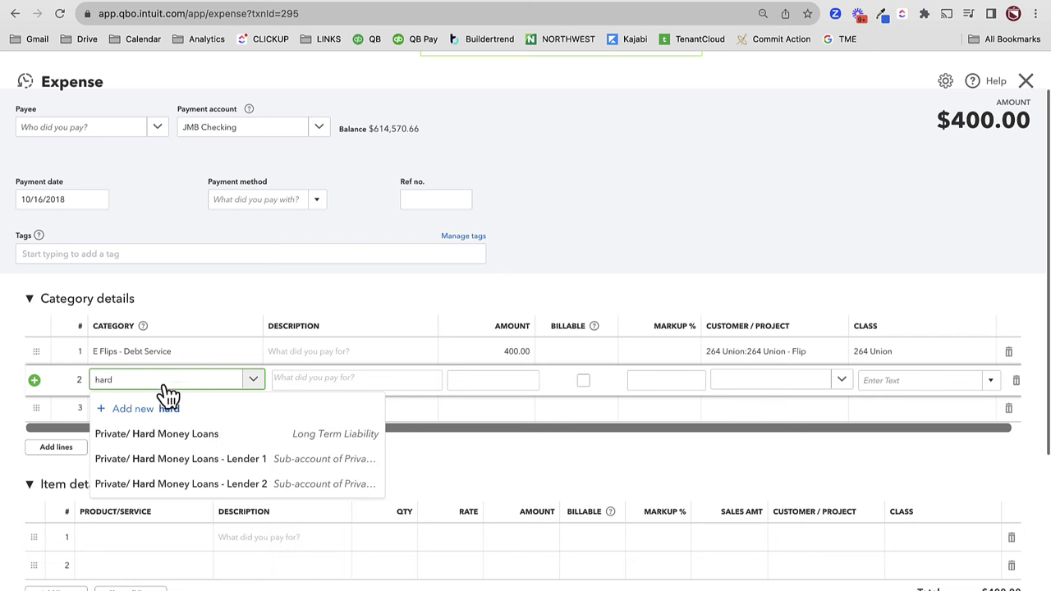
pyautogui.click(176, 462)
pyautogui.click(492, 385)
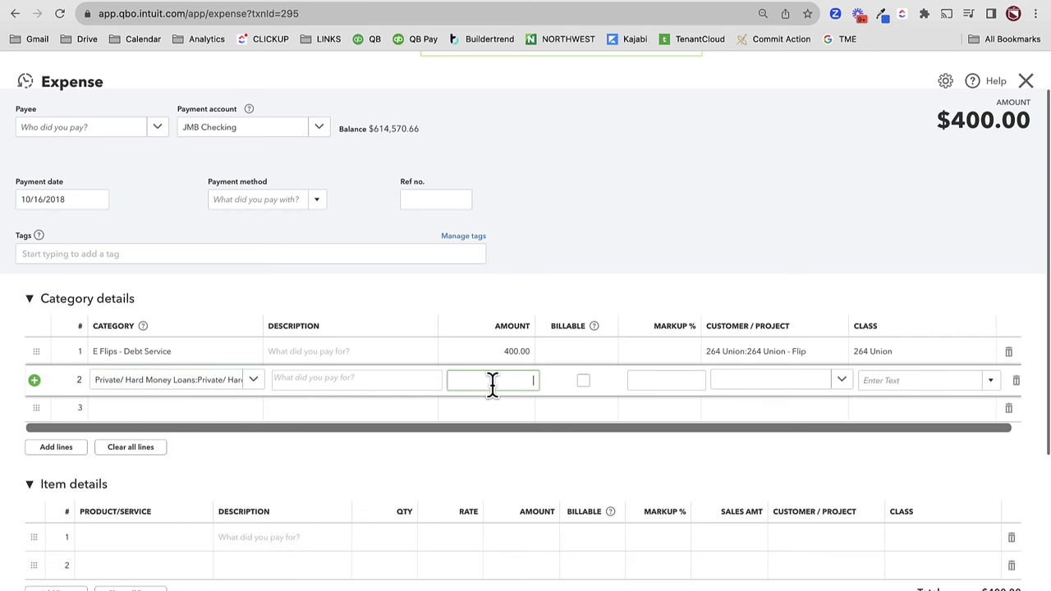
pyautogui.write('100')
pyautogui.press('Tab')
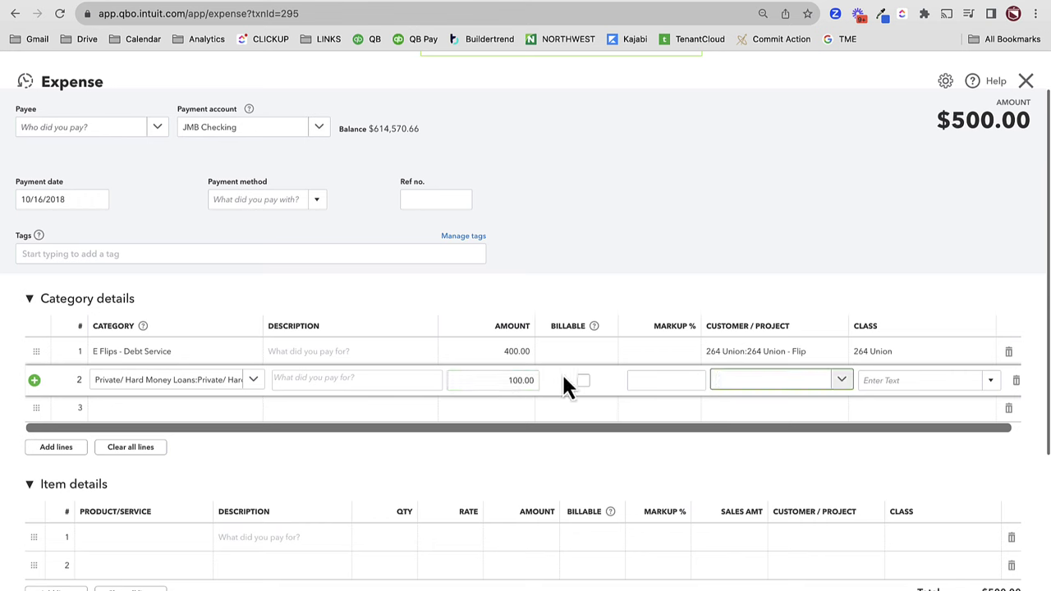
# - Search the customer/project choices of the hard money loan line for the 264 Union entries
pyautogui.write('264')
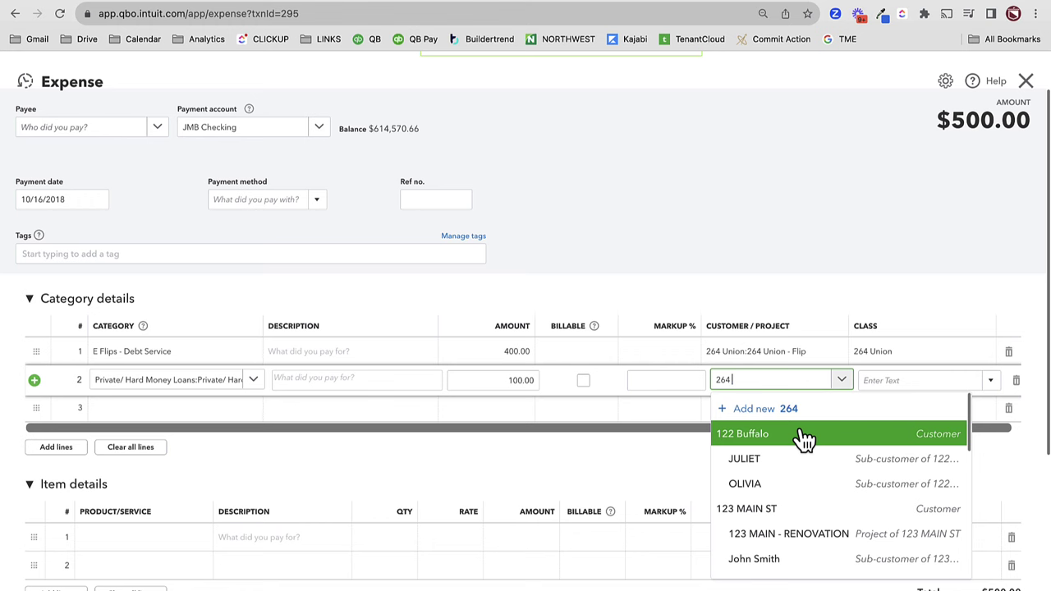
pyautogui.write(' unio')
pyautogui.scroll(-5, 781, 490)
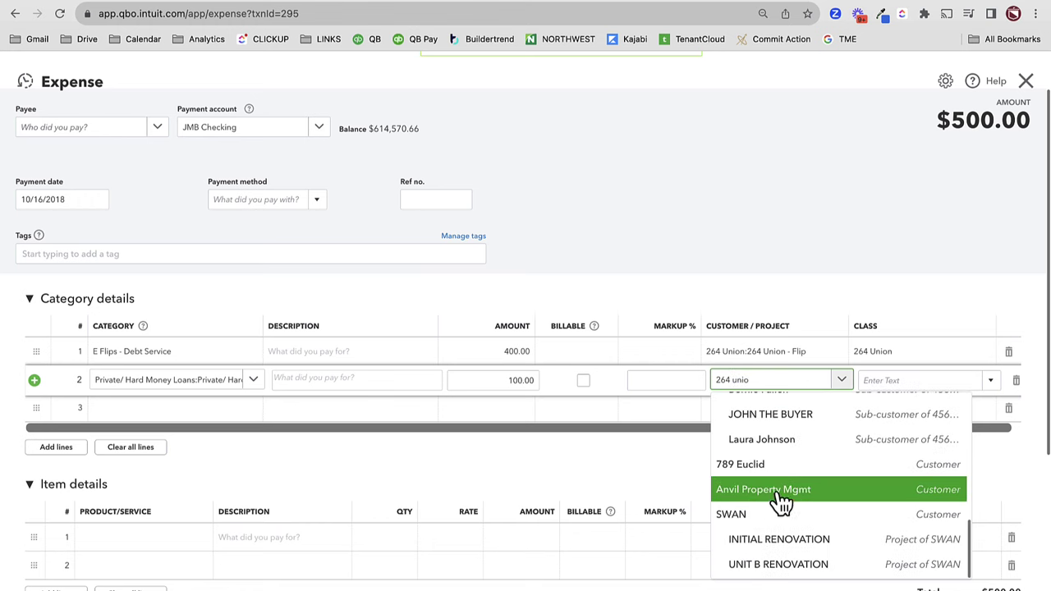
pyautogui.hotkey('ctrl', 'a')
pyautogui.write('264')
pyautogui.press('BackSpace')
pyautogui.press('BackSpace')
pyautogui.press('BackSpace')
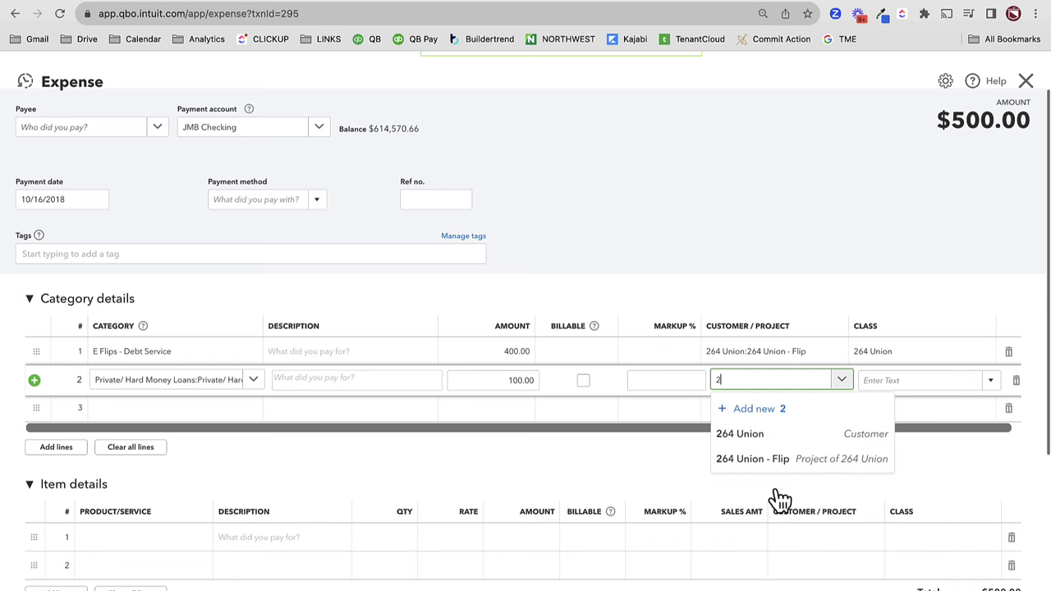
# - Set line 2 of the expense to class 264 Union and project 264 Union - Flip, and save the expense
pyautogui.press('Tab')
pyautogui.write('264')
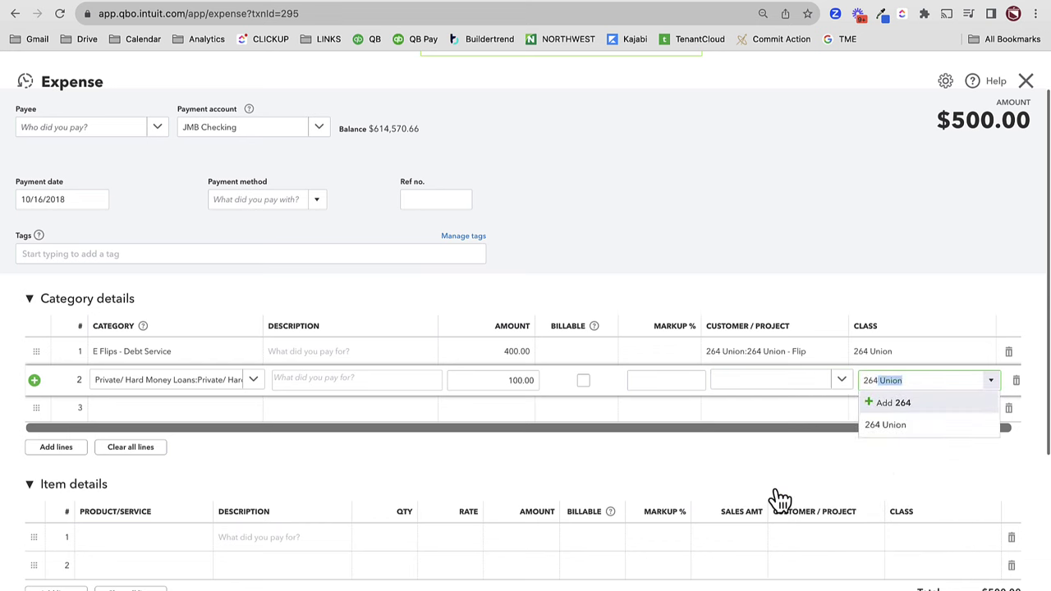
pyautogui.click(929, 426)
pyautogui.click(772, 386)
pyautogui.write('264')
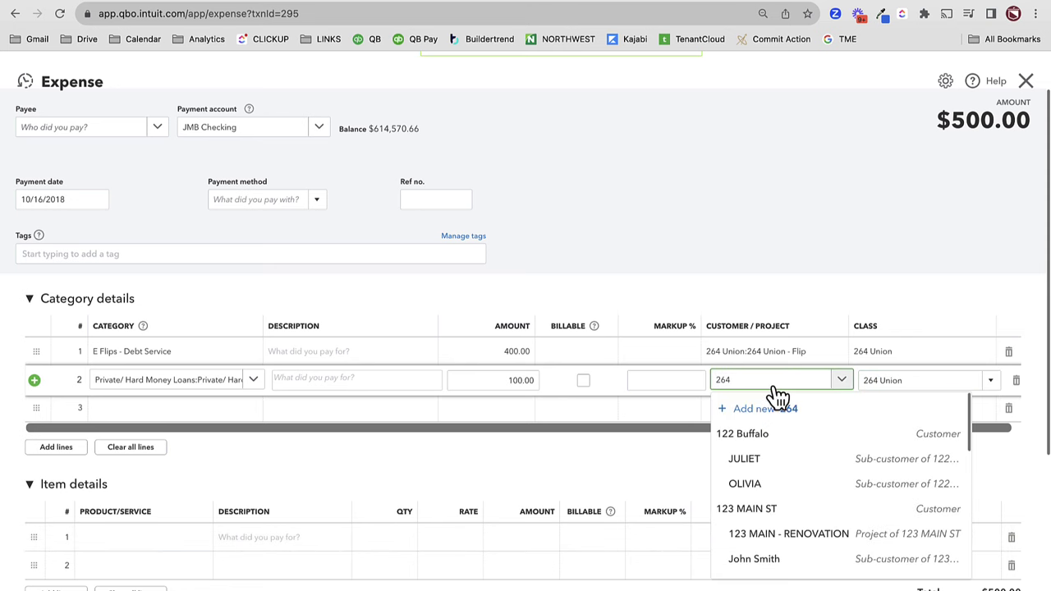
pyautogui.click(770, 458)
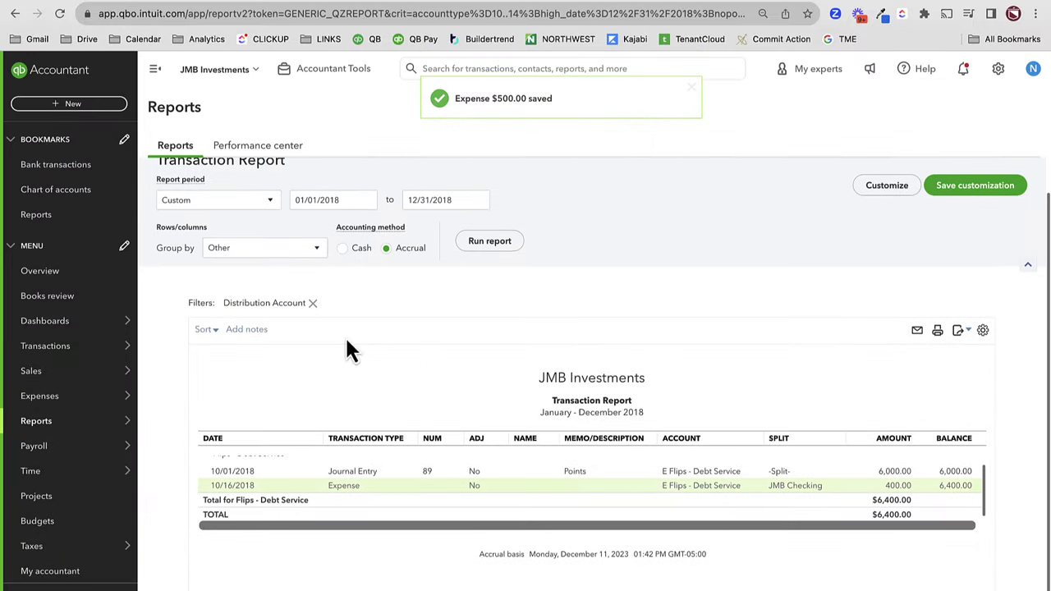
# - Return from the transaction report through the Profit and Loss to the 2018 Balance Sheet and examine its asset and loan balances
pyautogui.scroll(1, 202, 215)
pyautogui.click(206, 176)
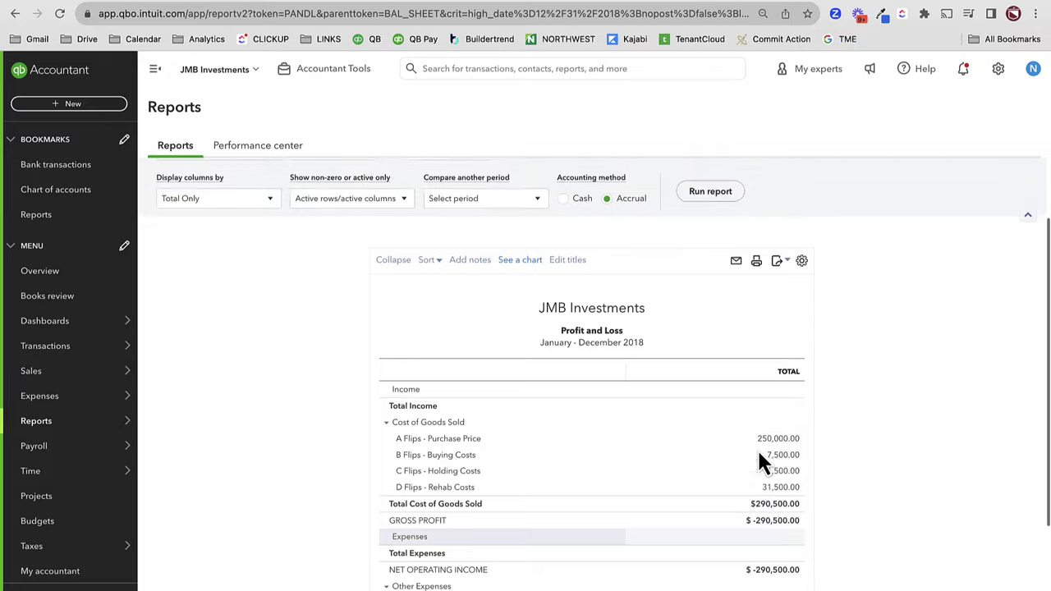
pyautogui.scroll(2, 757, 462)
pyautogui.click(204, 174)
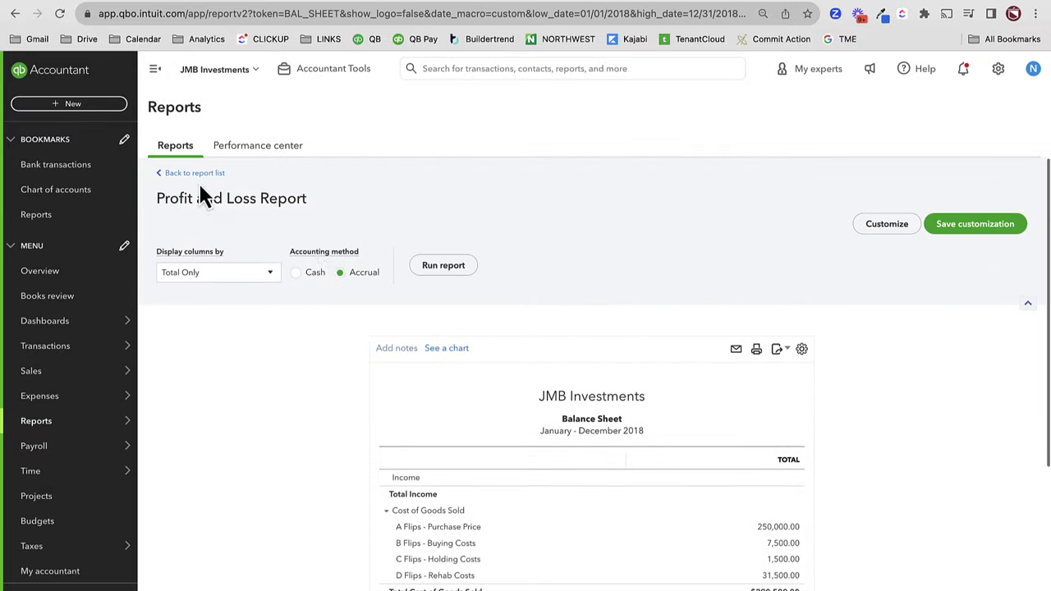
pyautogui.scroll(-3, 848, 510)
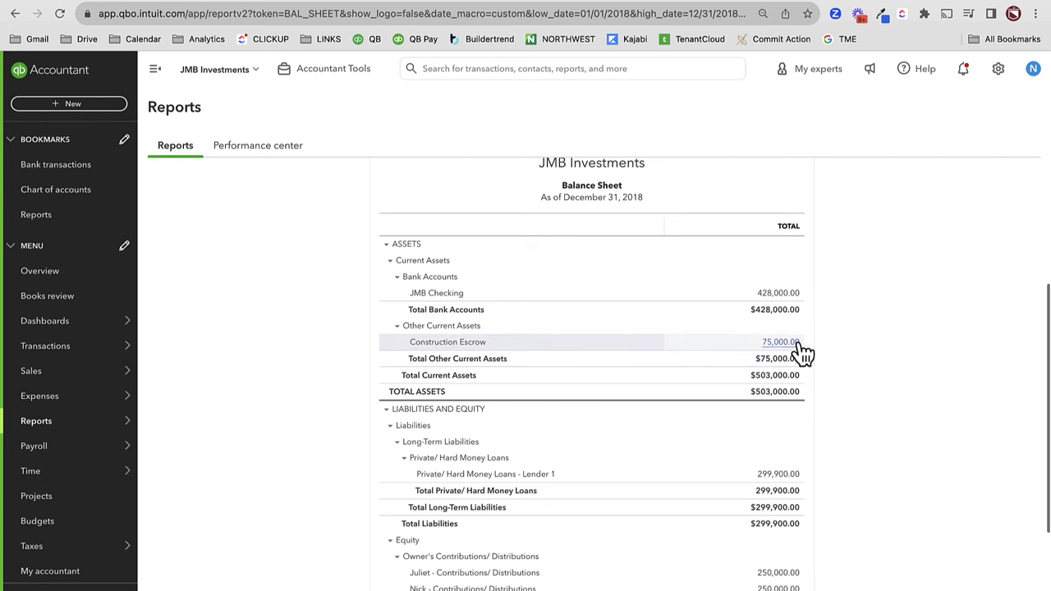
# - Create a new journal entry dated 10/31/2018
pyautogui.click(97, 105)
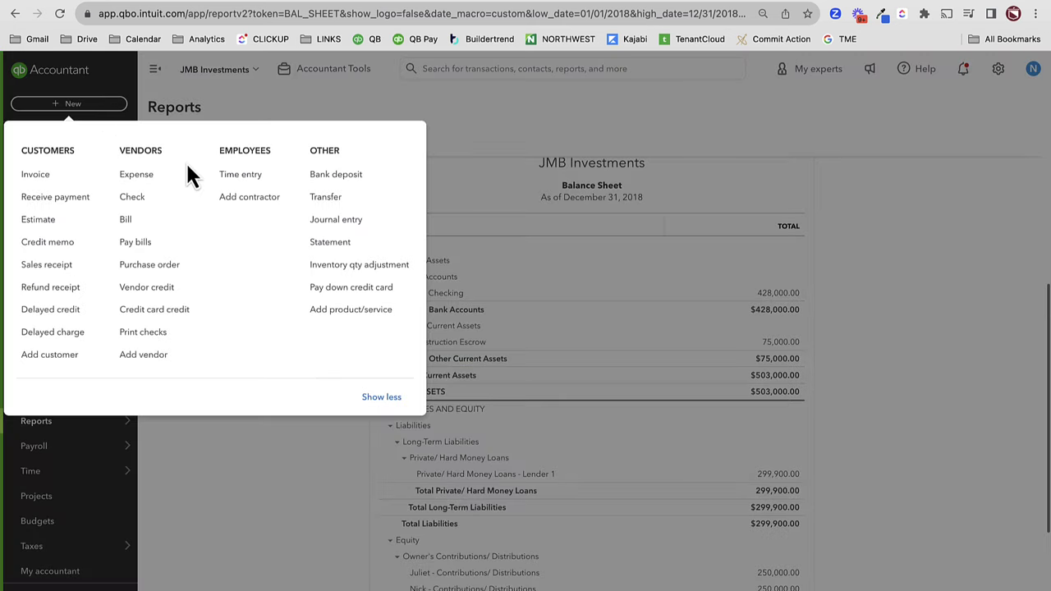
pyautogui.click(336, 222)
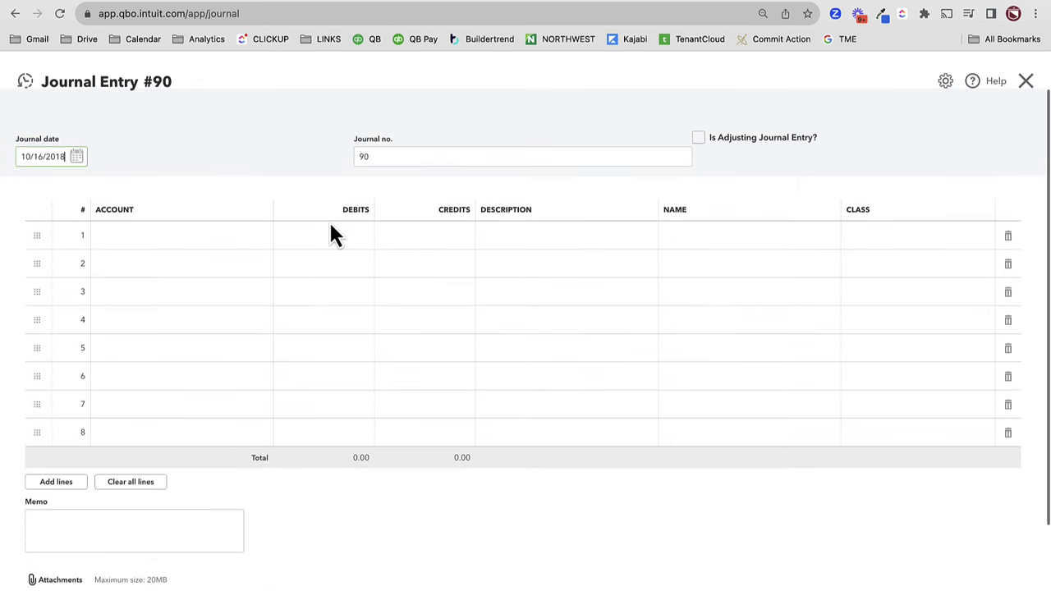
pyautogui.press('super+a')
pyautogui.write('10/31/2018')
pyautogui.press('Tab')
pyautogui.press('Tab')
pyautogui.press('Tab')
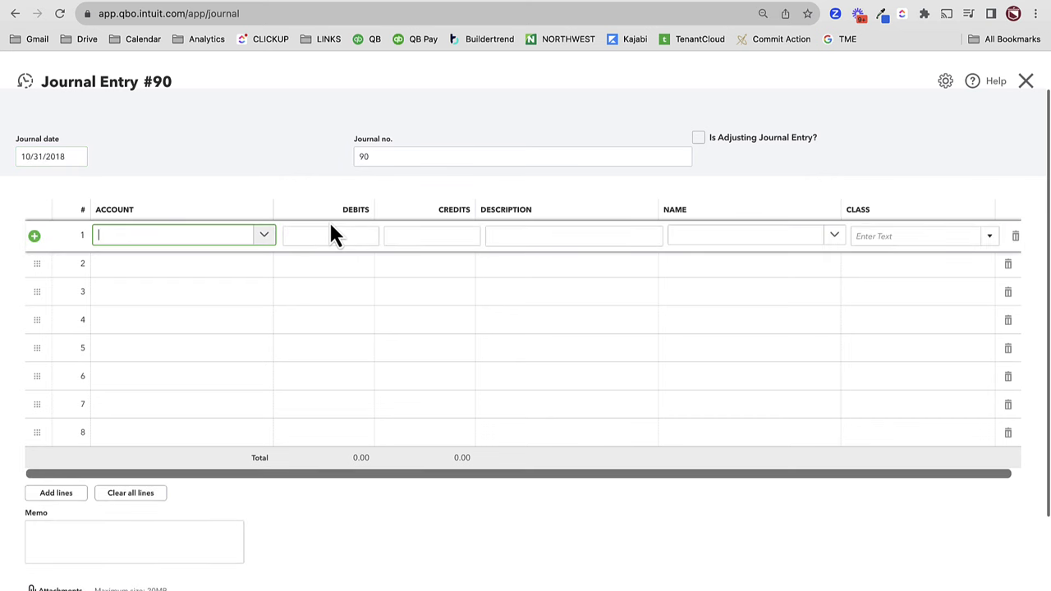
# - Enter a credit of 31,500 to Construction Escrow on line 1 of the journal entry
pyautogui.write('constr')
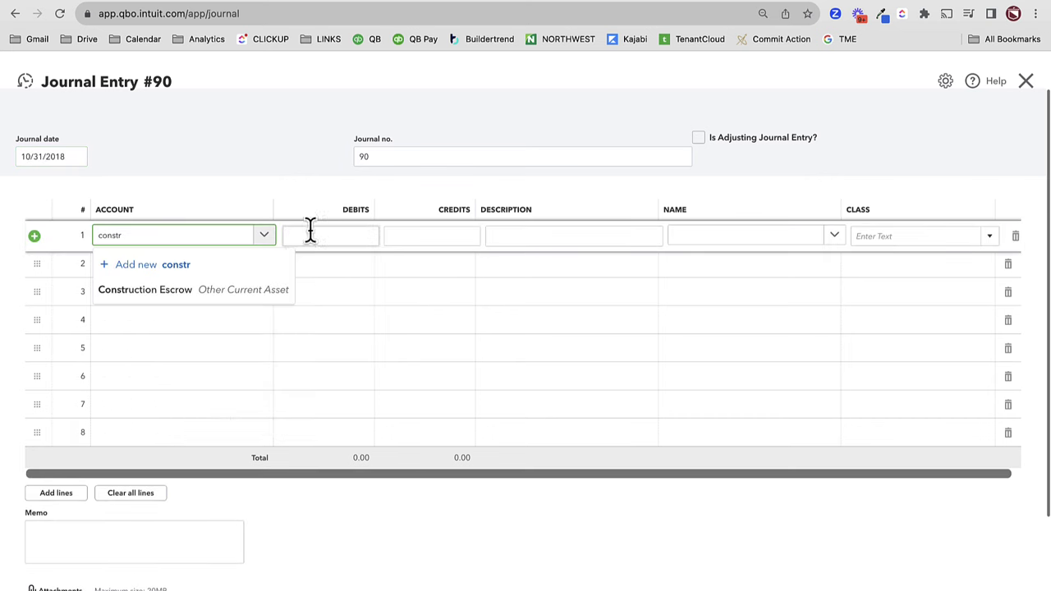
pyautogui.click(207, 296)
pyautogui.press('Tab')
pyautogui.press('Tab')
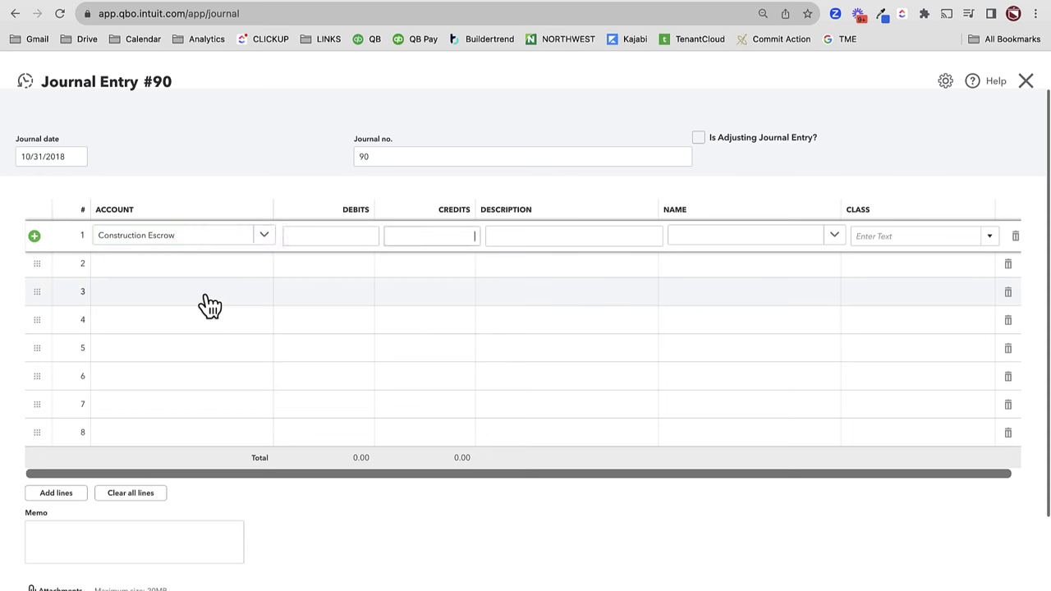
pyautogui.write('31,500')
# - Assign the name 264 Union and the class 264 Union to the Construction Escrow line
pyautogui.press('Tab')
pyautogui.press('Tab')
pyautogui.press('Tab')
pyautogui.hotkey('shift', 'Tab')
pyautogui.write('264')
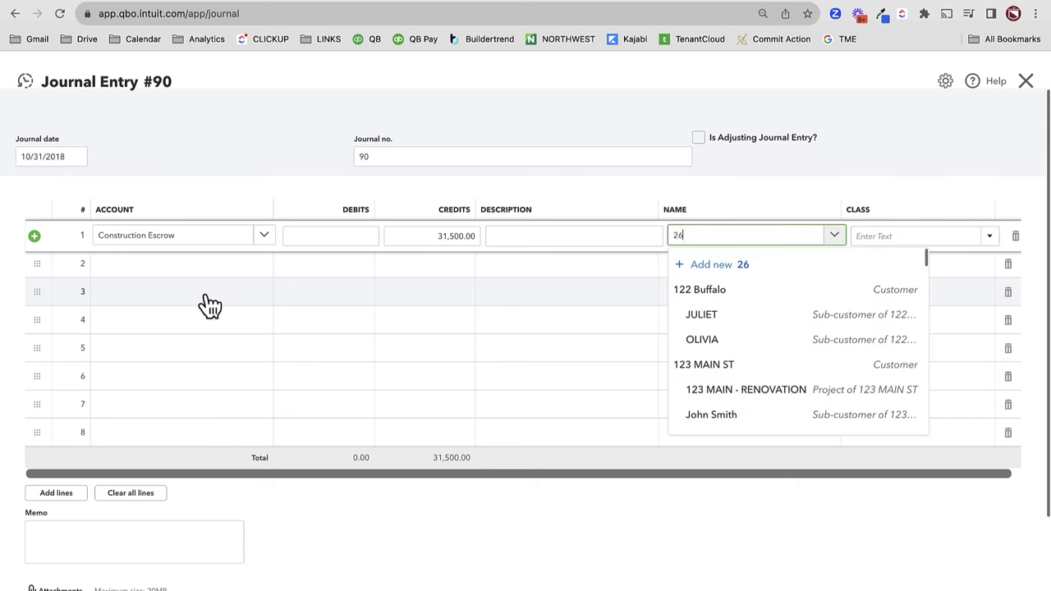
pyautogui.click(743, 316)
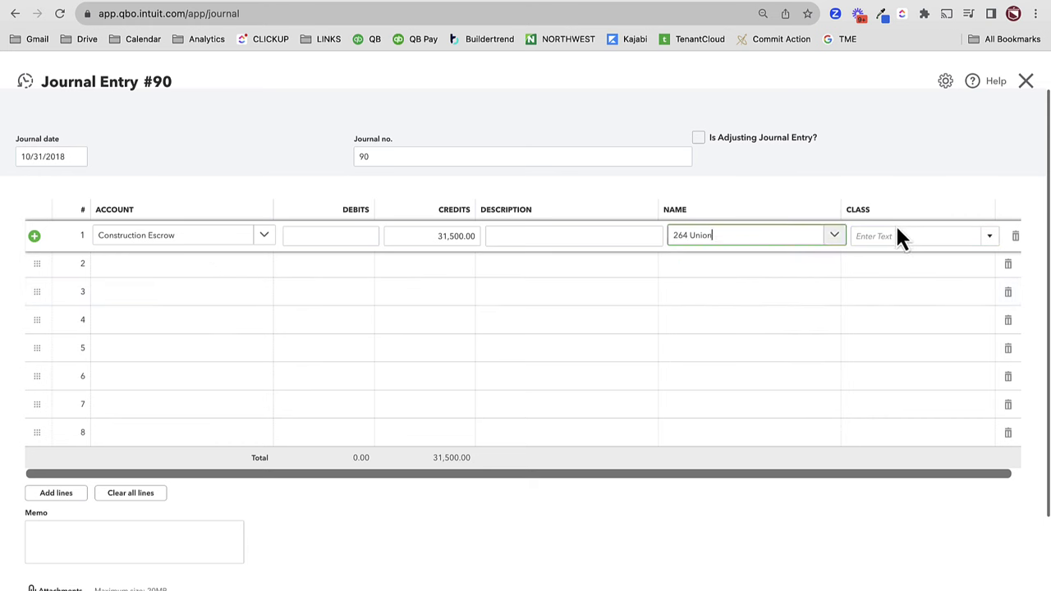
pyautogui.click(890, 230)
pyautogui.write('2647')
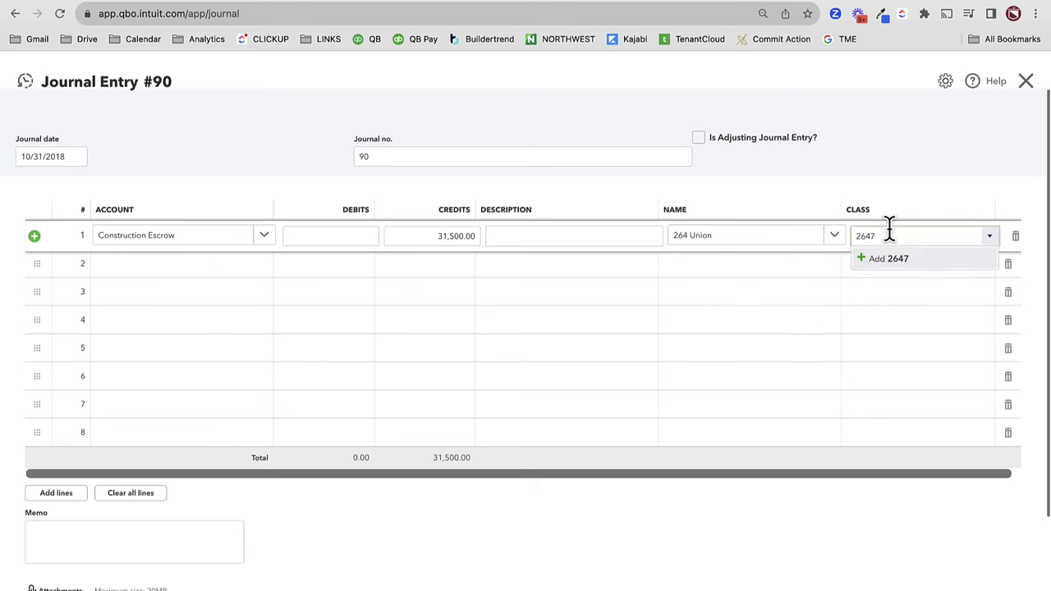
pyautogui.click(899, 284)
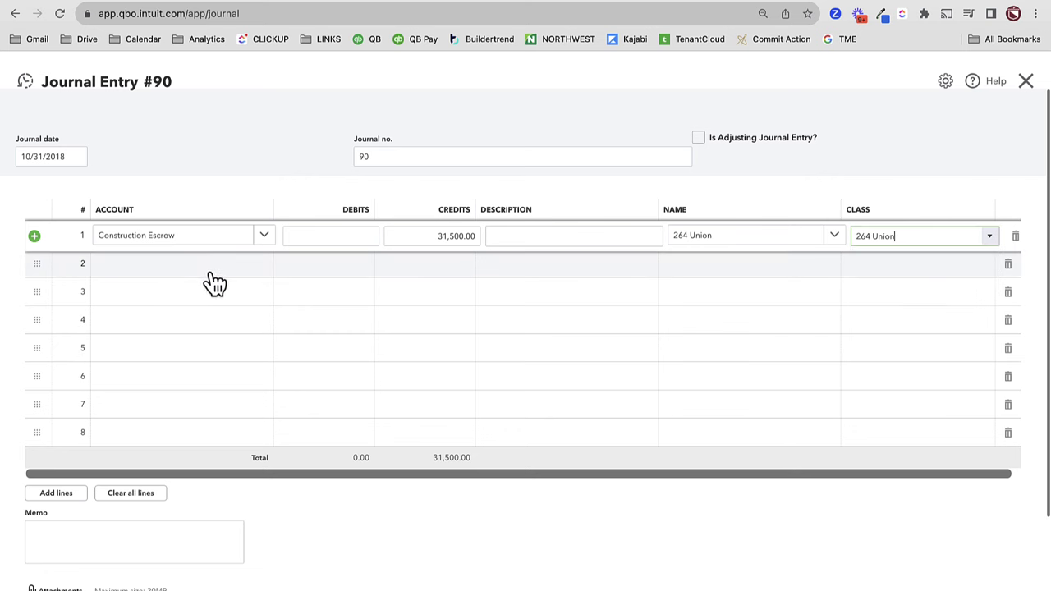
# - Choose JMB Checking as the line 2 account for the balancing debit of 31,500
pyautogui.click(163, 273)
pyautogui.write('jmb')
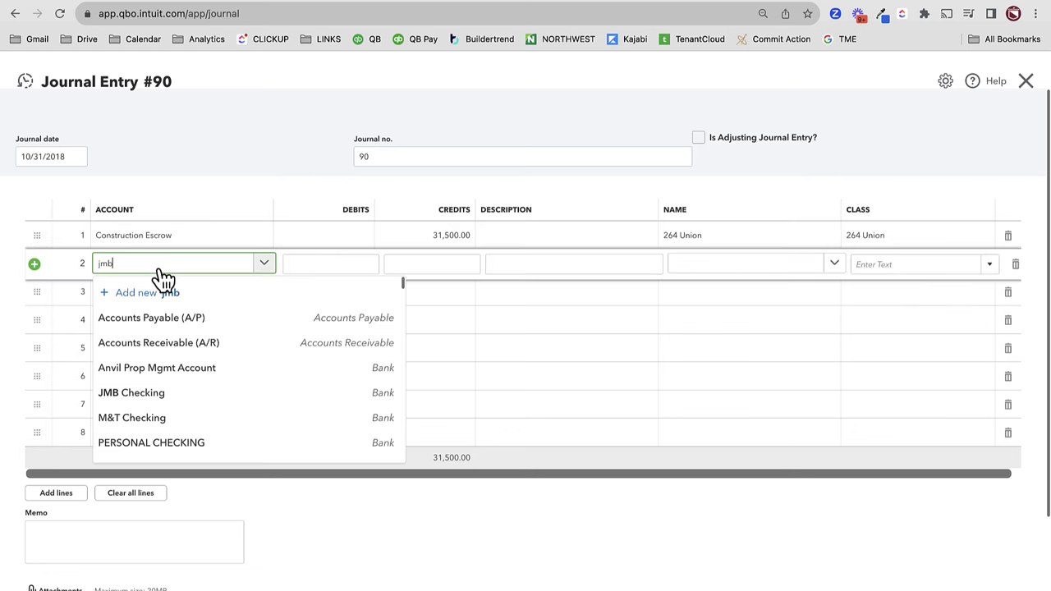
pyautogui.click(153, 319)
# - Assign the name 264 Union and the class 264 Union to the JMB Checking line, and save the journal entry
pyautogui.click(720, 274)
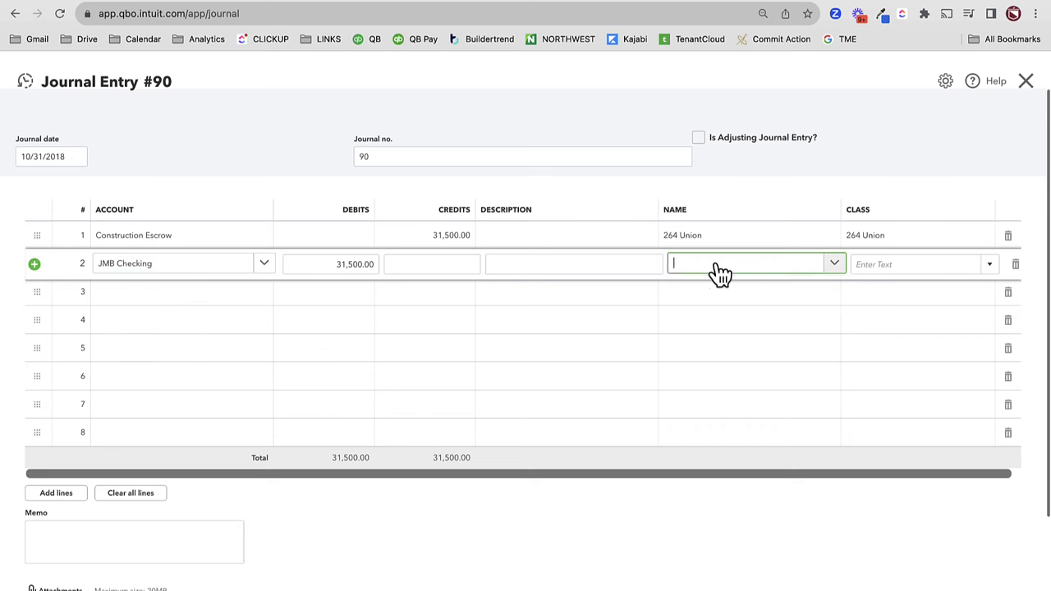
pyautogui.write('267')
pyautogui.press('BackSpace')
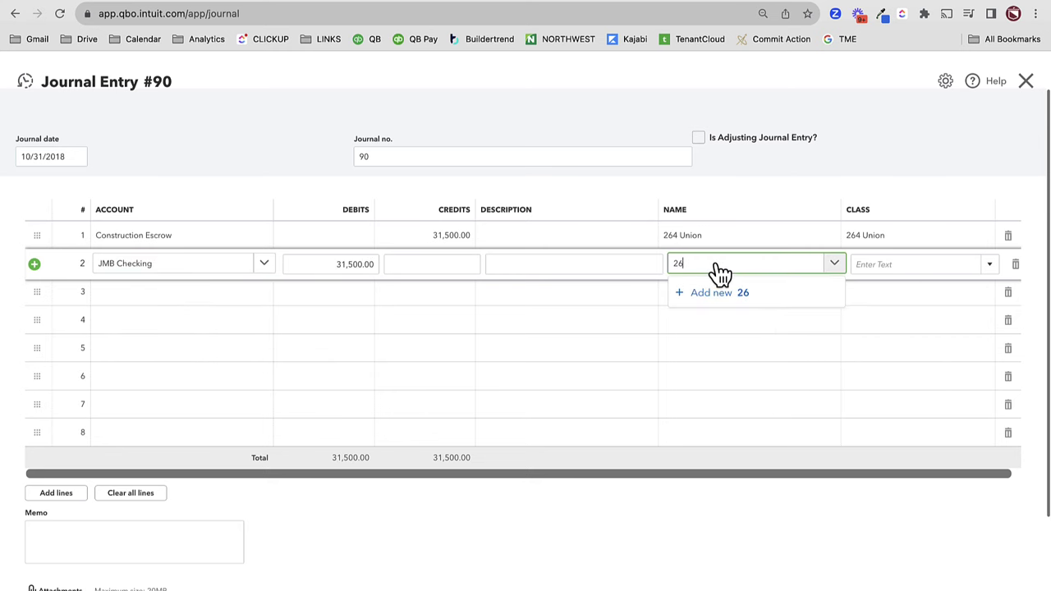
pyautogui.click(715, 320)
pyautogui.click(912, 263)
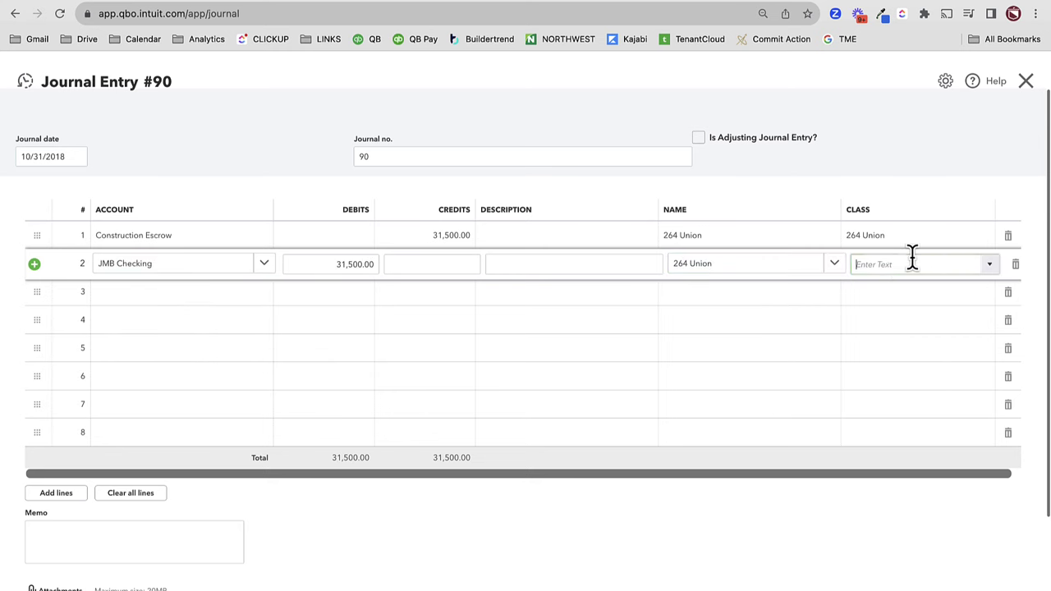
pyautogui.write('264 Union')
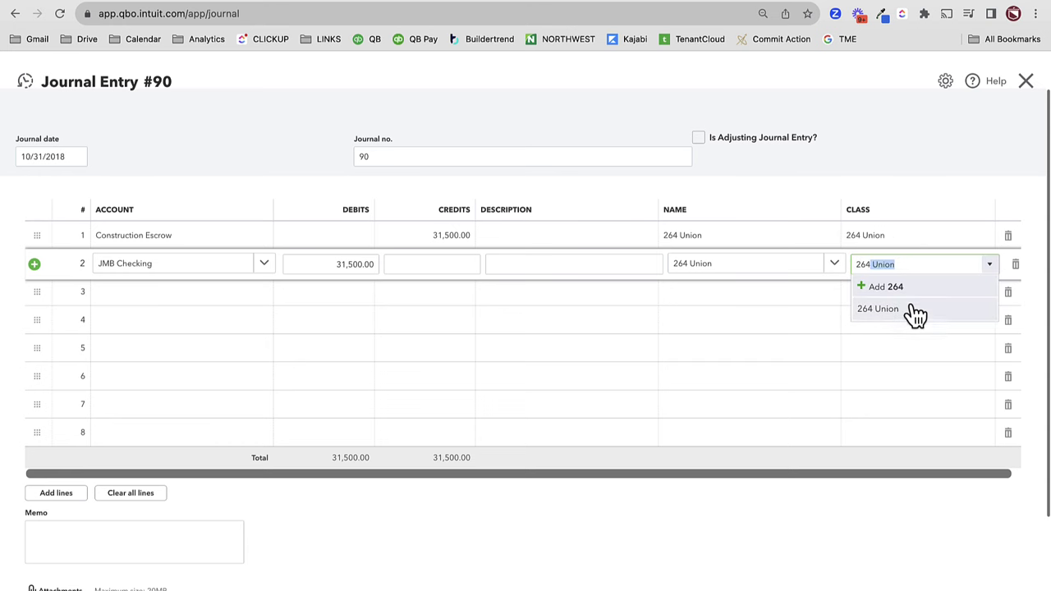
pyautogui.click(908, 309)
pyautogui.click(839, 521)
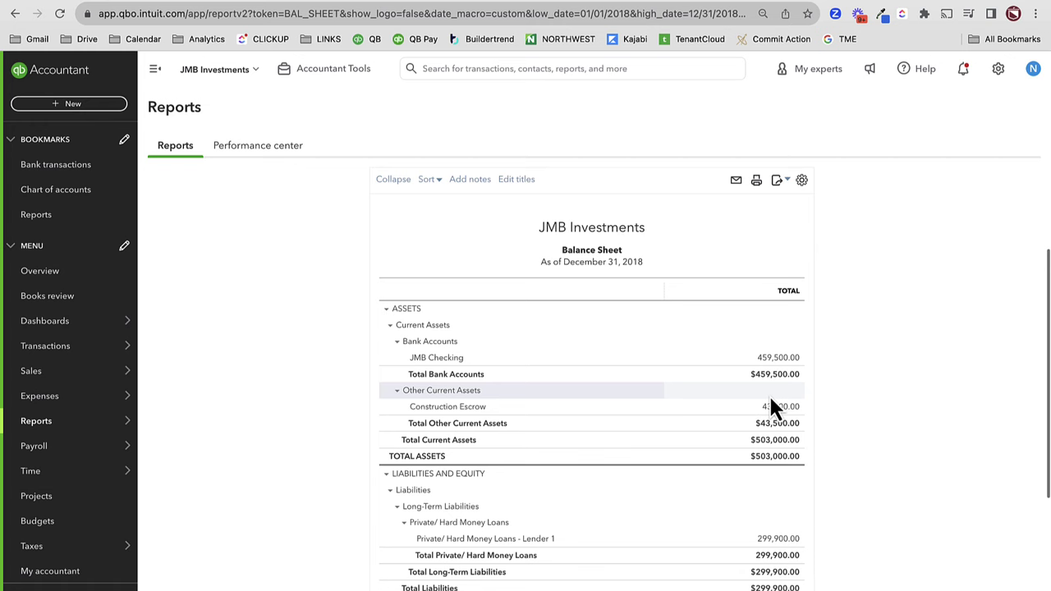
# - Examine the liabilities and equity on the Balance Sheet and open the Profit and Loss behind Net Income
pyautogui.scroll(-2, 764, 402)
pyautogui.scroll(-5, 764, 402)
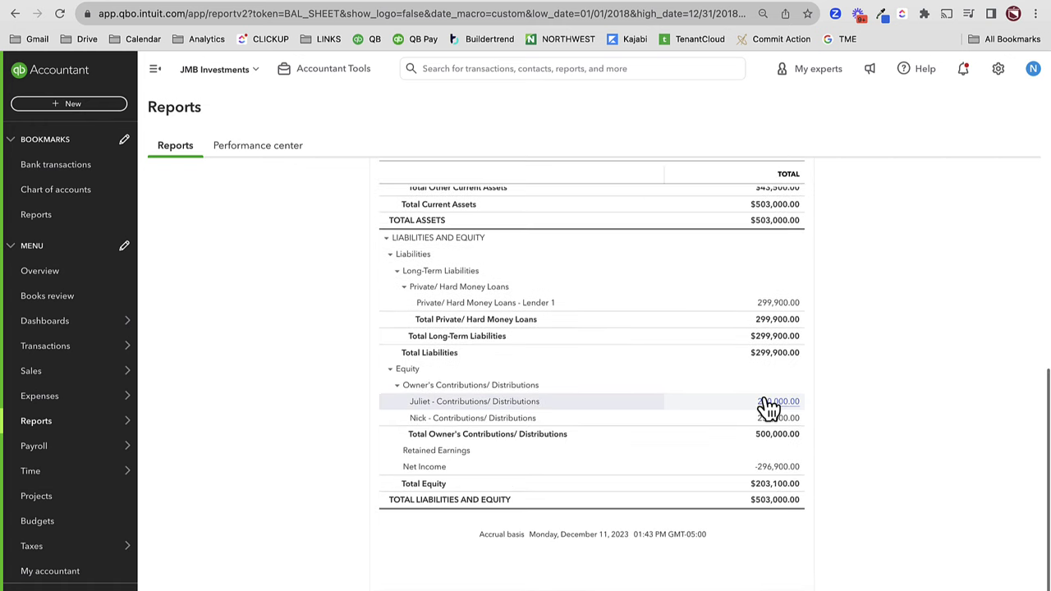
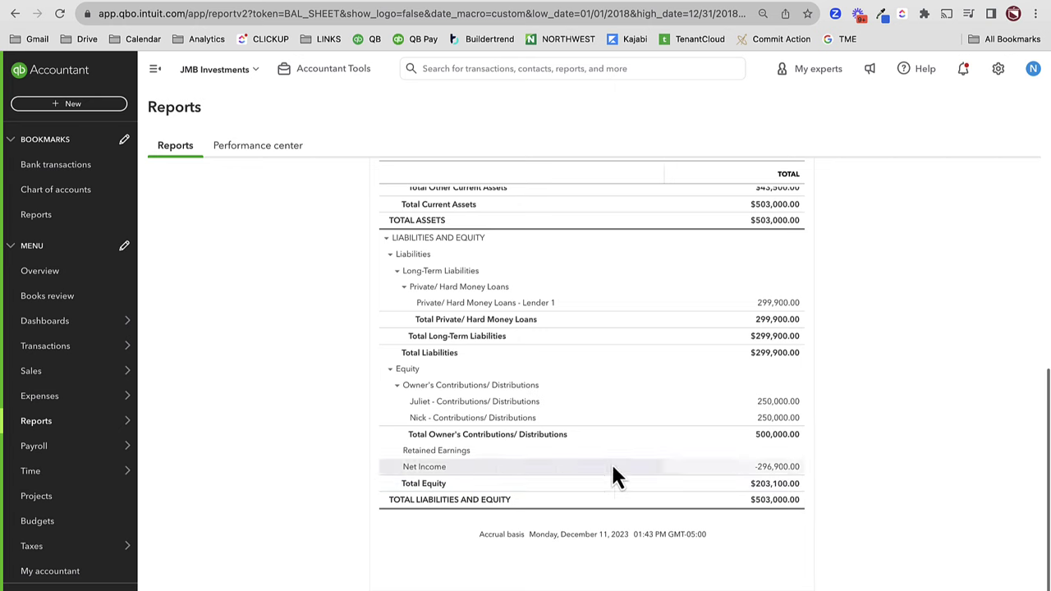
pyautogui.click(762, 467)
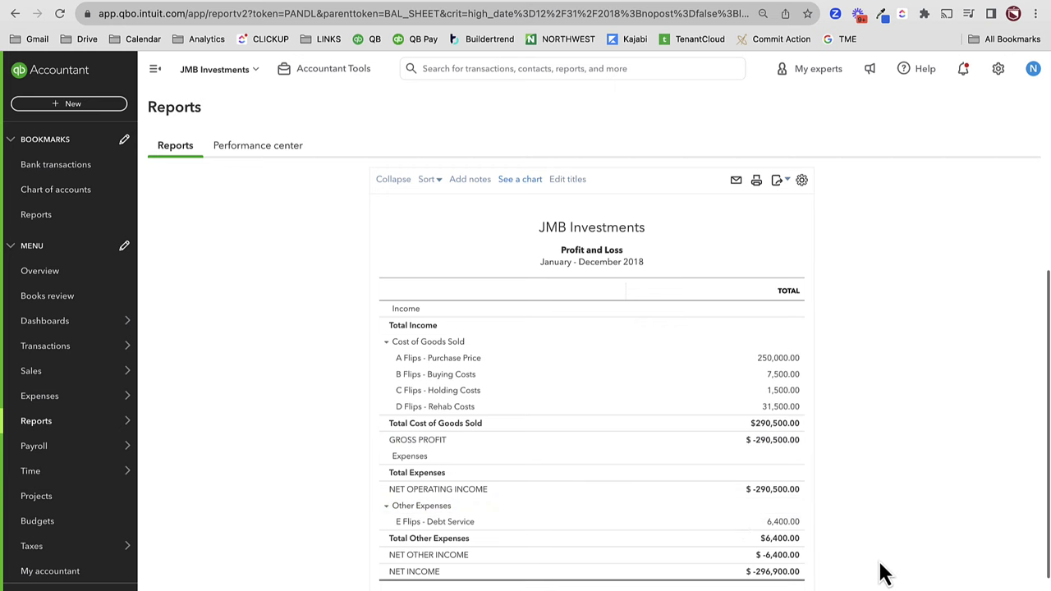
# - Set the Profit and Loss period to 10/01/2018 through 10/31/2018 and run the report
pyautogui.scroll(3, 608, 489)
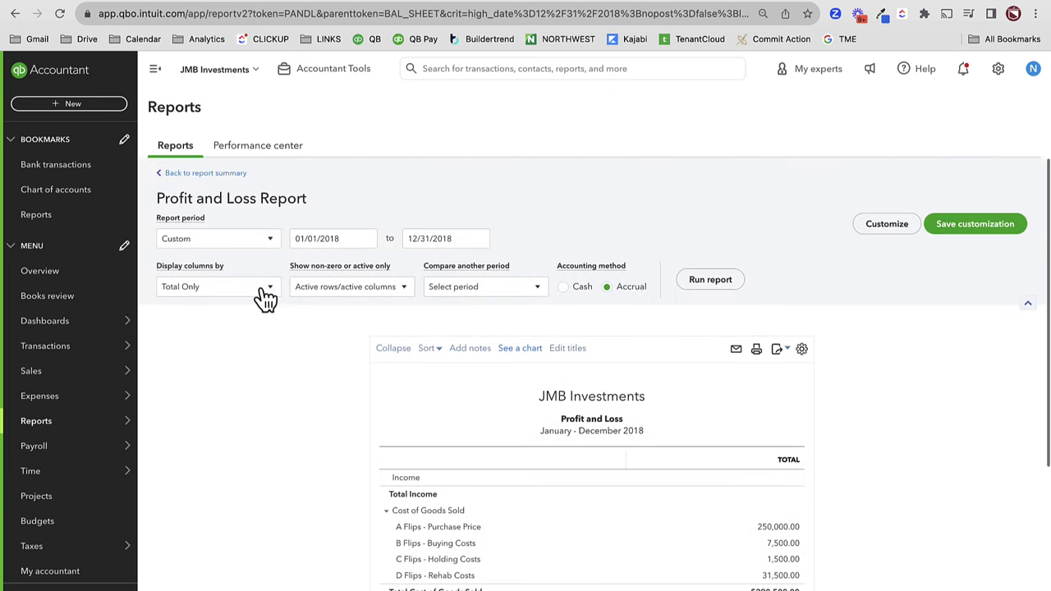
pyautogui.tripleClick(310, 238)
pyautogui.write('10/')
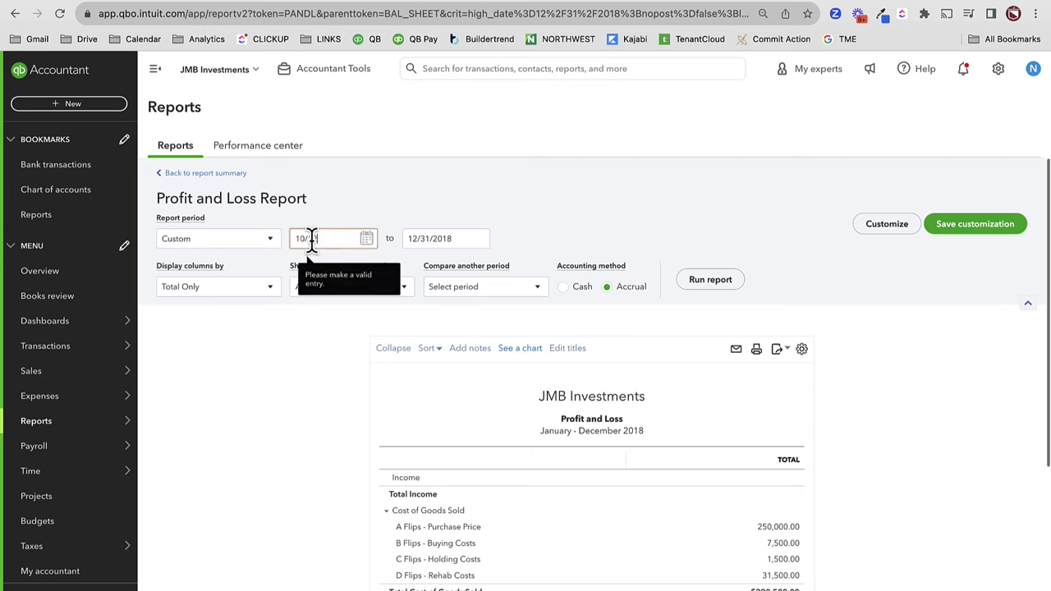
pyautogui.write('1/2018')
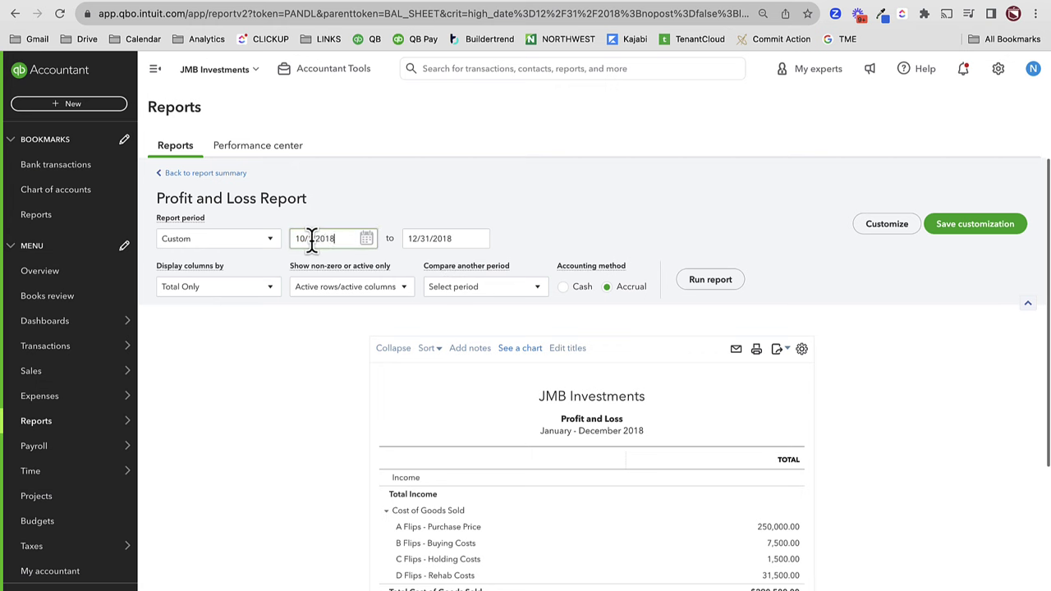
pyautogui.press('Tab')
pyautogui.write('10/31')
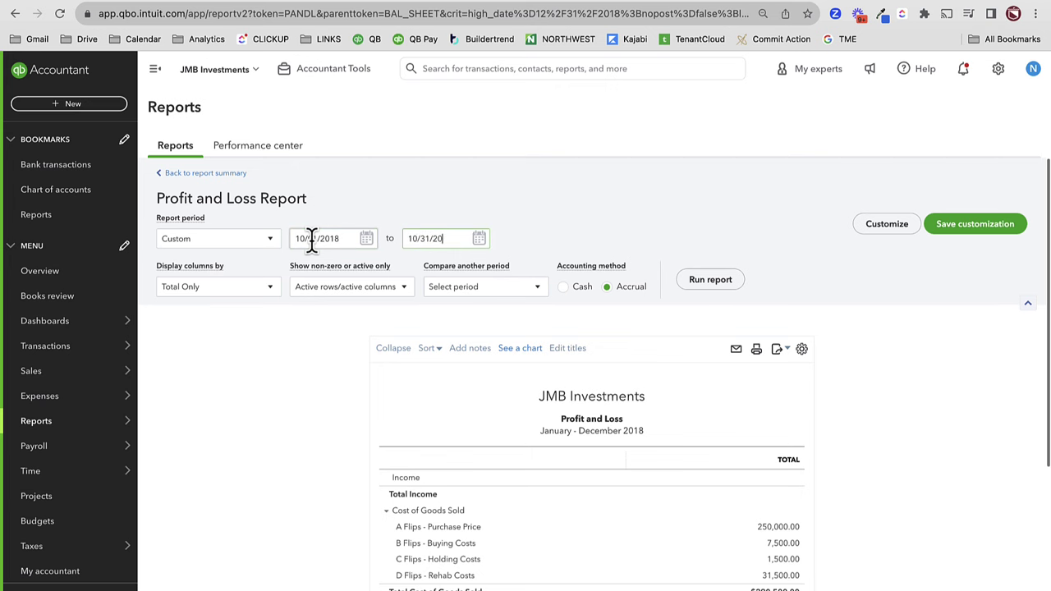
pyautogui.write('/2018')
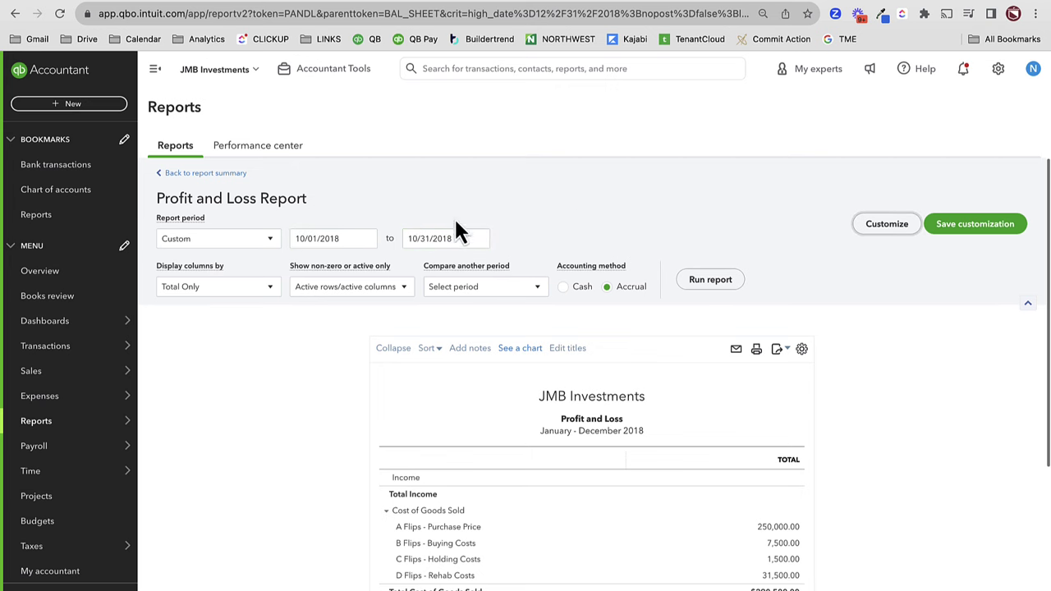
pyautogui.click(722, 282)
# - Capture a screenshot of the October 2018 Profit and Loss figures and dismiss its preview
pyautogui.scroll(-2, 877, 420)
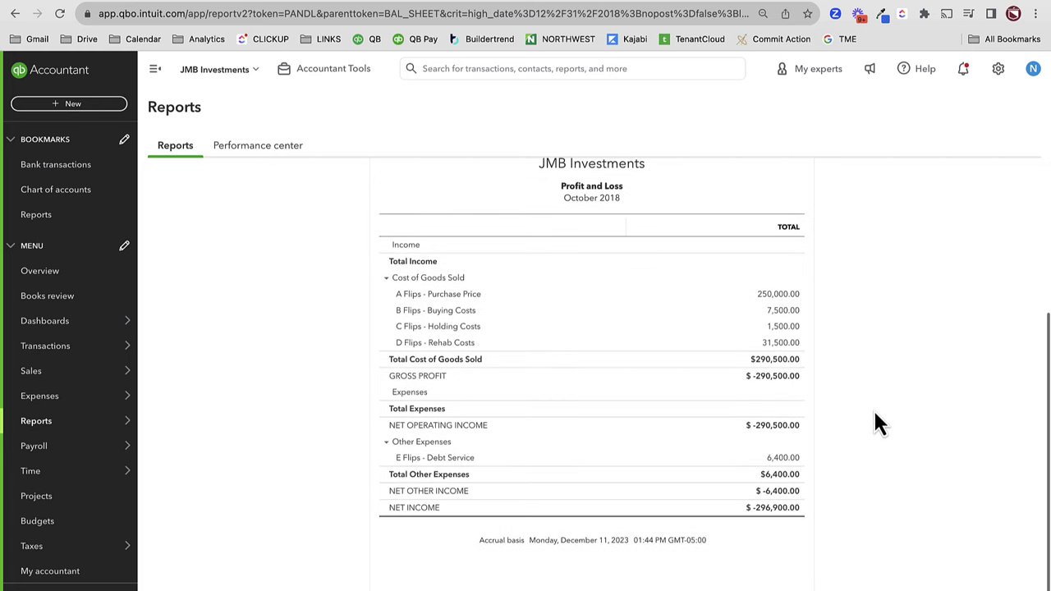
pyautogui.press('super+shift+4')
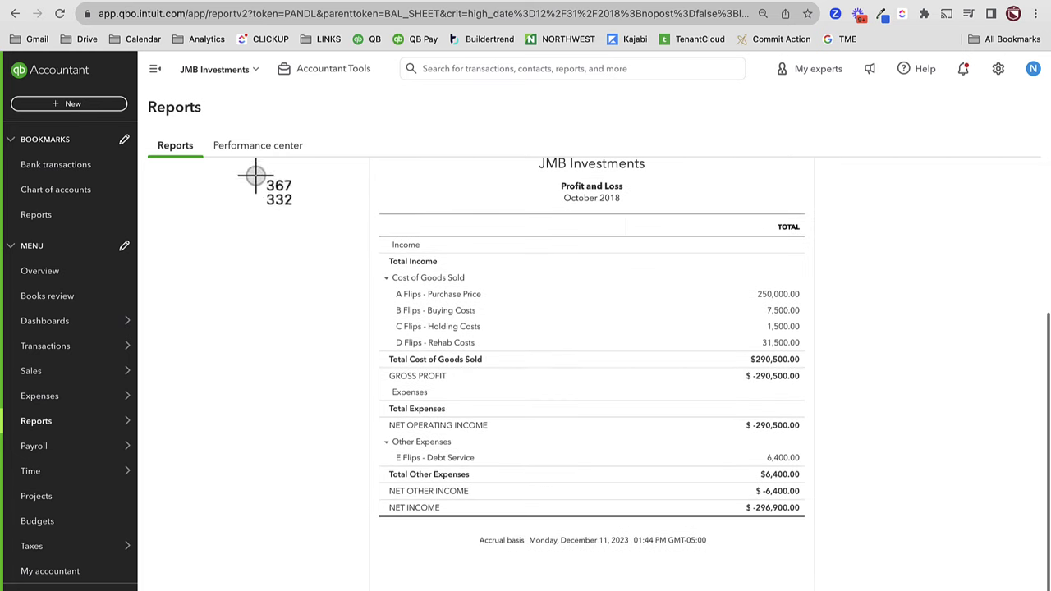
pyautogui.moveTo(289, 177); pyautogui.dragTo(1015, 589)
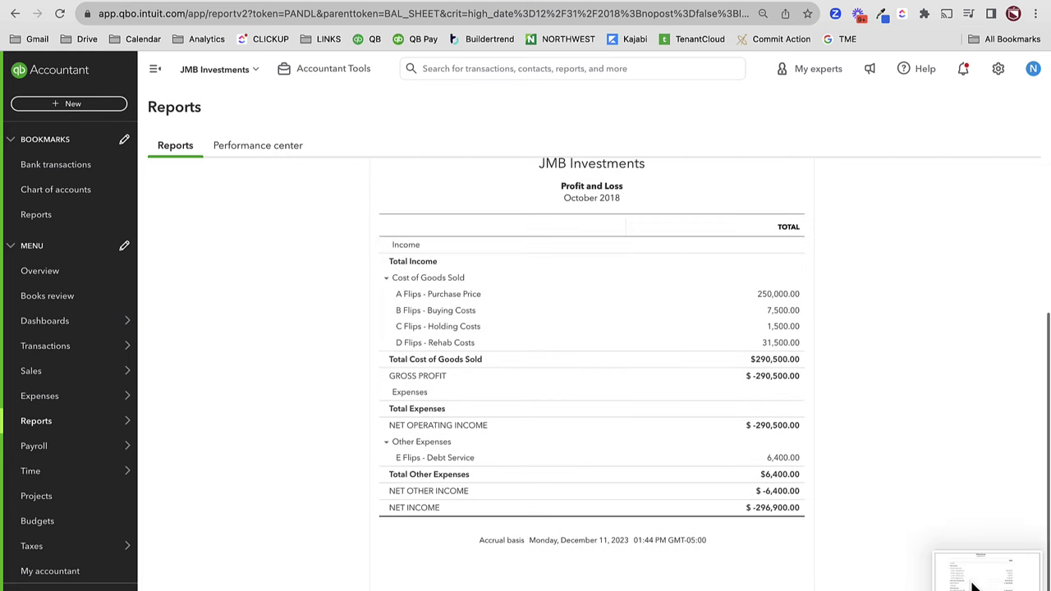
pyautogui.click(974, 585)
pyautogui.press('Escape')
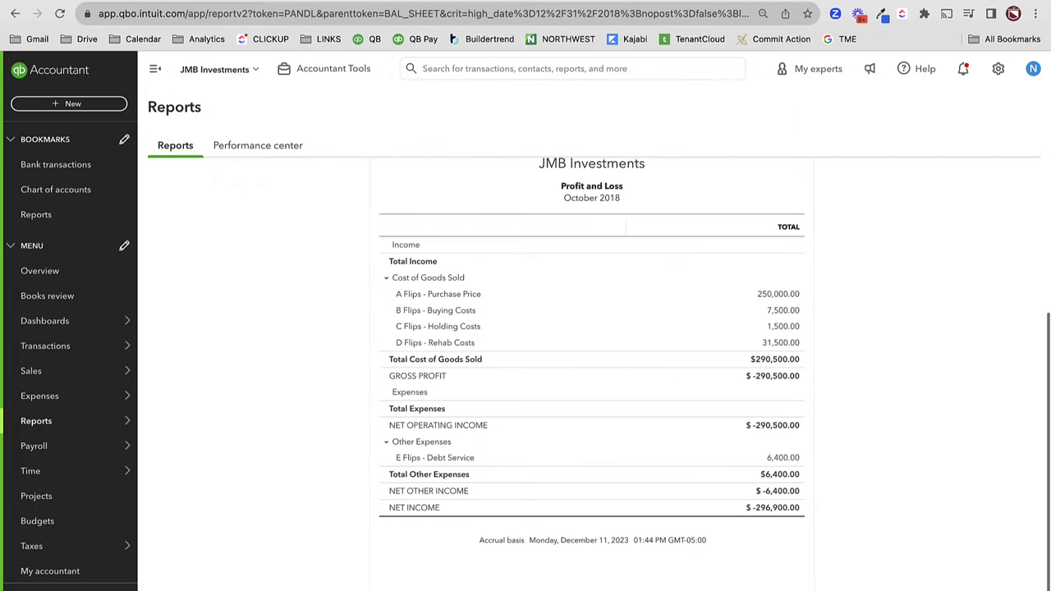
# - Start a new journal entry and set the account on line 1 to A Flips - Purchase Price
pyautogui.scroll(3, 270, 386)
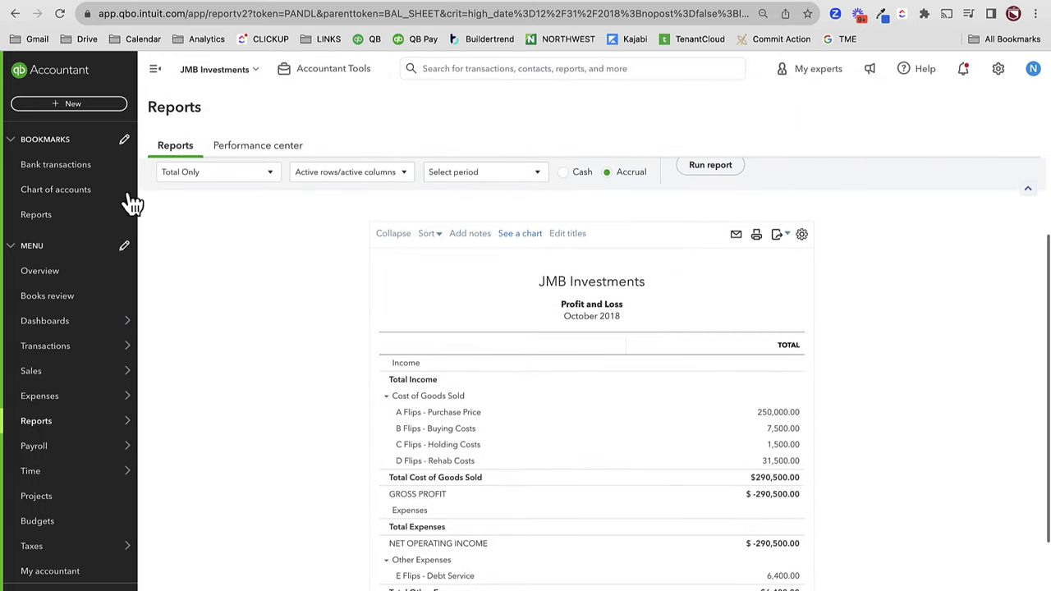
pyautogui.click(99, 104)
pyautogui.click(327, 221)
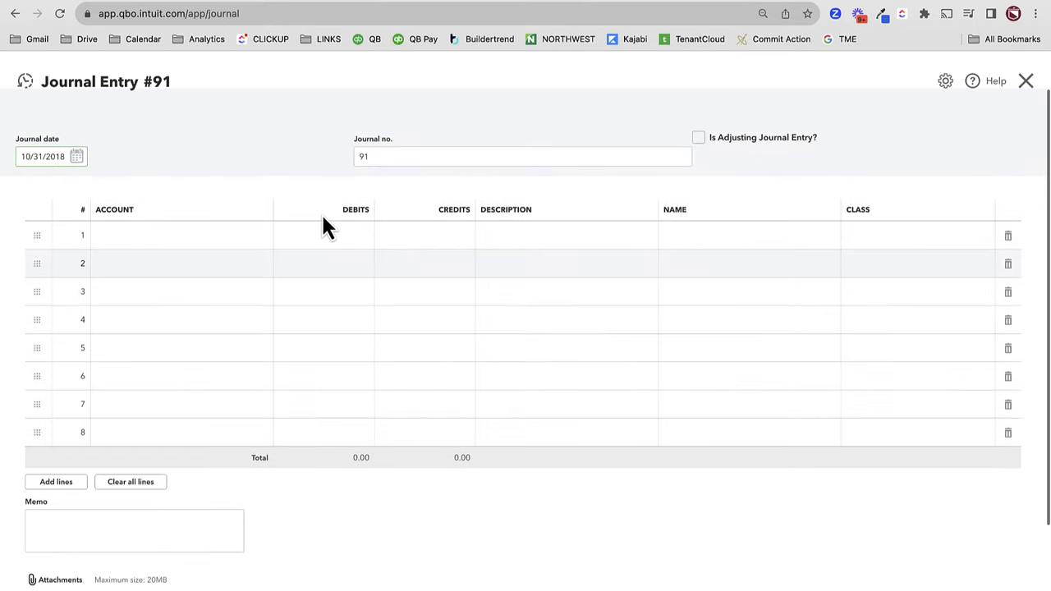
pyautogui.press('Tab')
pyautogui.press('Tab')
pyautogui.press('Tab')
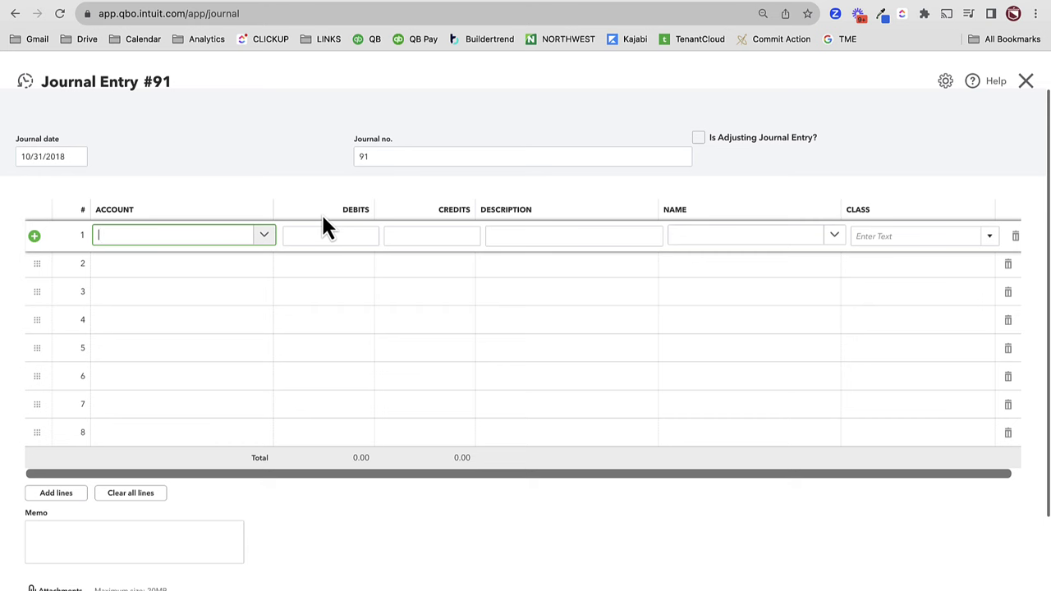
pyautogui.write('purchase')
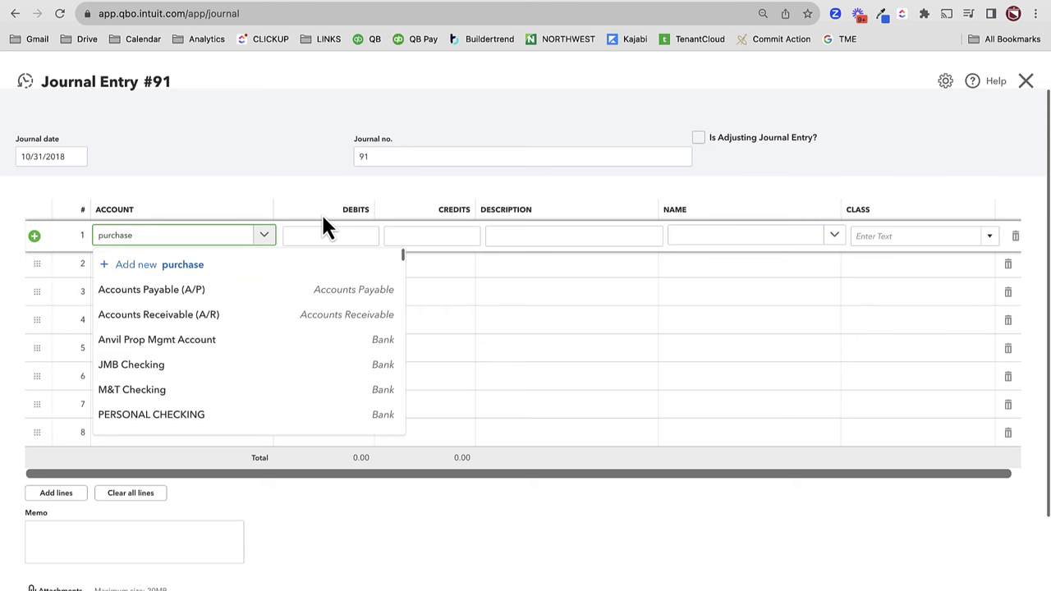
pyautogui.click(153, 321)
# - Set the account on line 2 to B Flips - Buying Costs and on line 3 to C Flips - Holding Costs
pyautogui.click(136, 273)
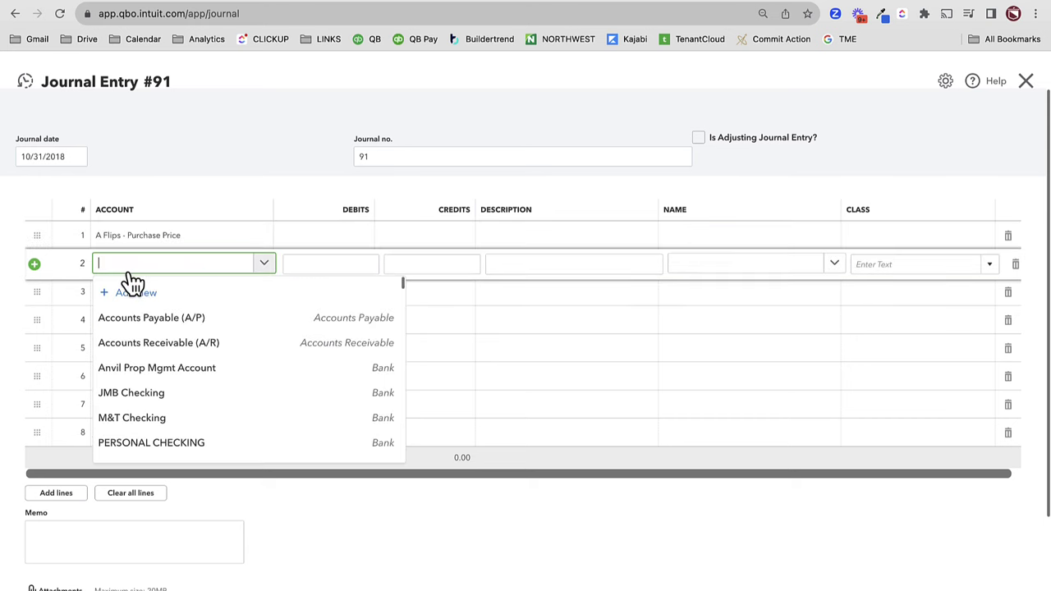
pyautogui.write('buying')
pyautogui.click(139, 319)
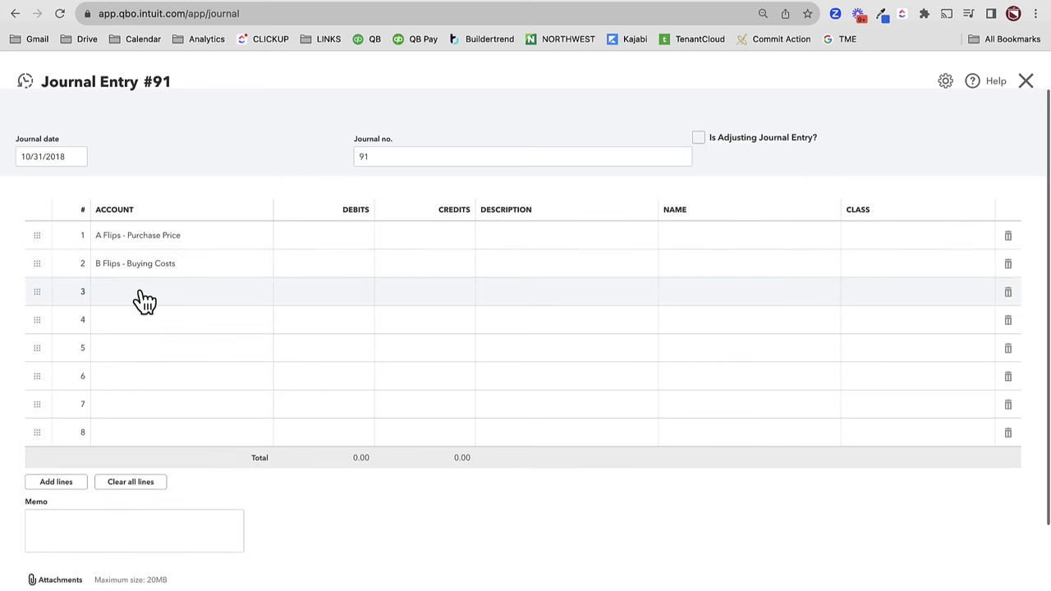
pyautogui.click(143, 301)
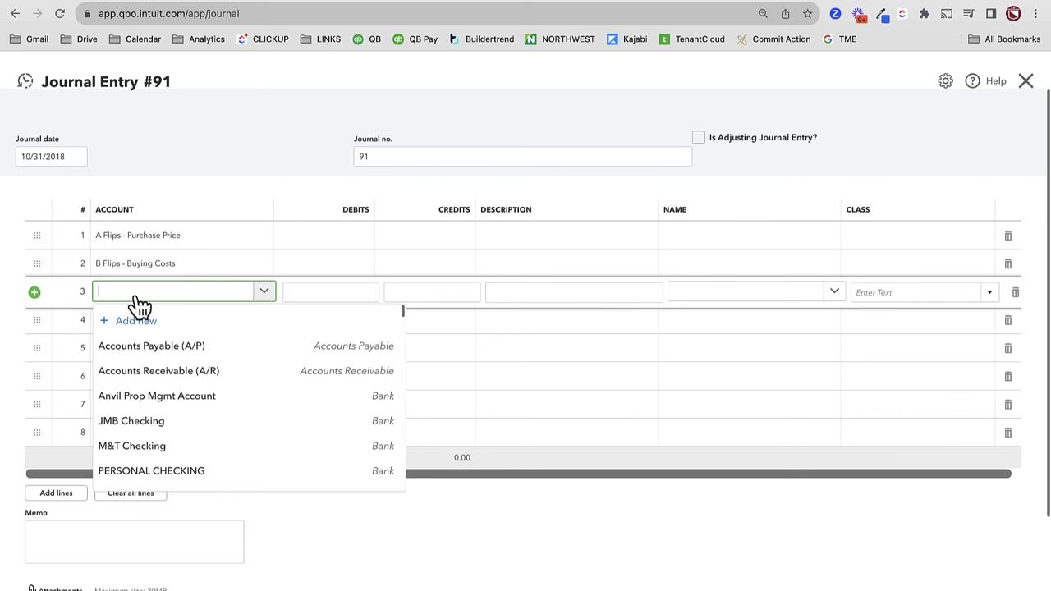
pyautogui.write('hold')
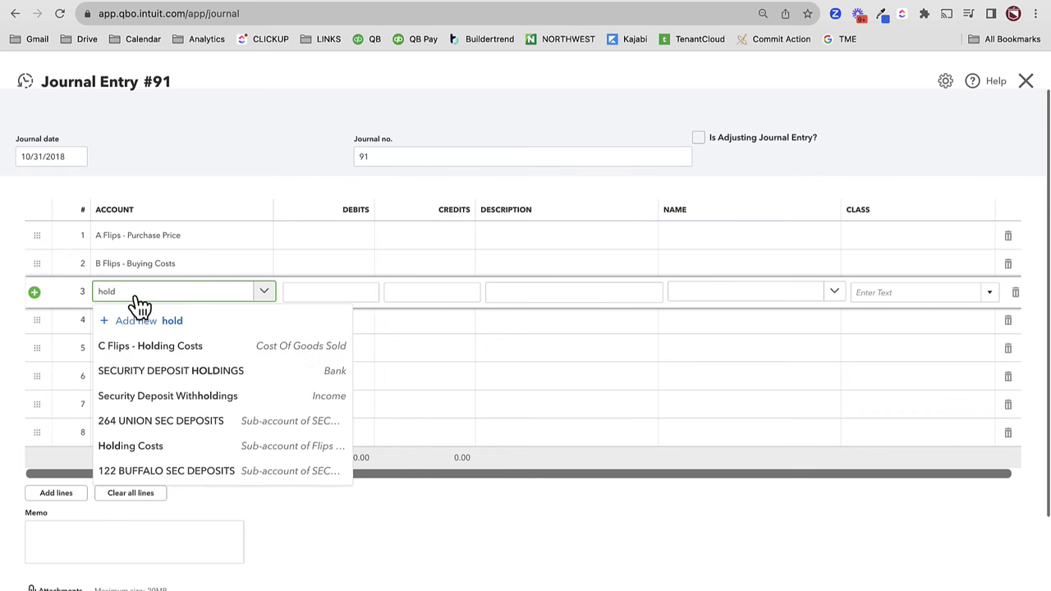
pyautogui.click(148, 357)
# - Set the account on line 4 to D Flips - Rehab Costs and on line 5 to E Flips - Debt Service
pyautogui.click(135, 326)
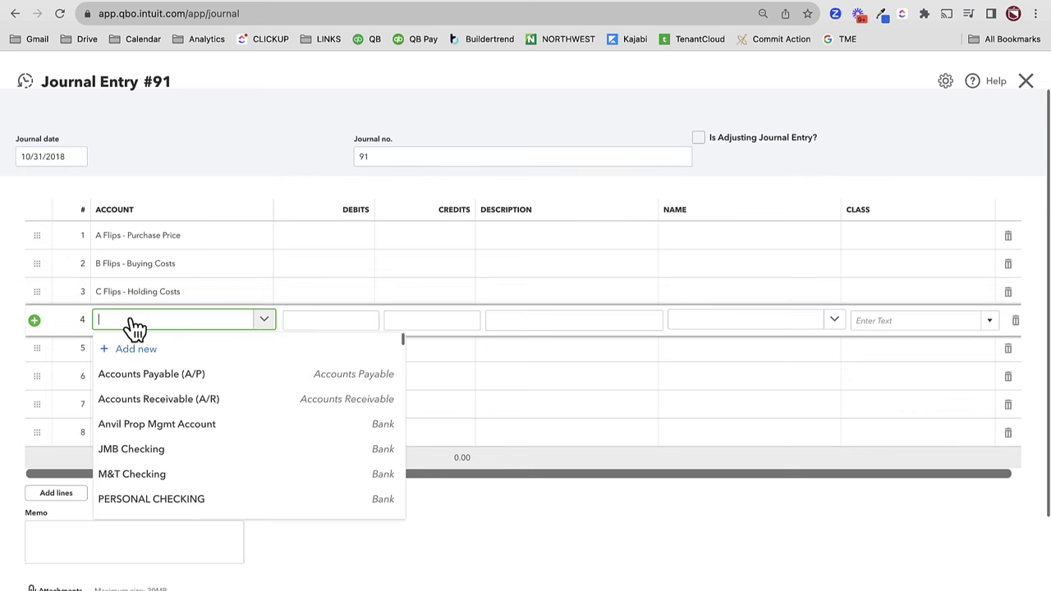
pyautogui.write('rehab')
pyautogui.click(144, 373)
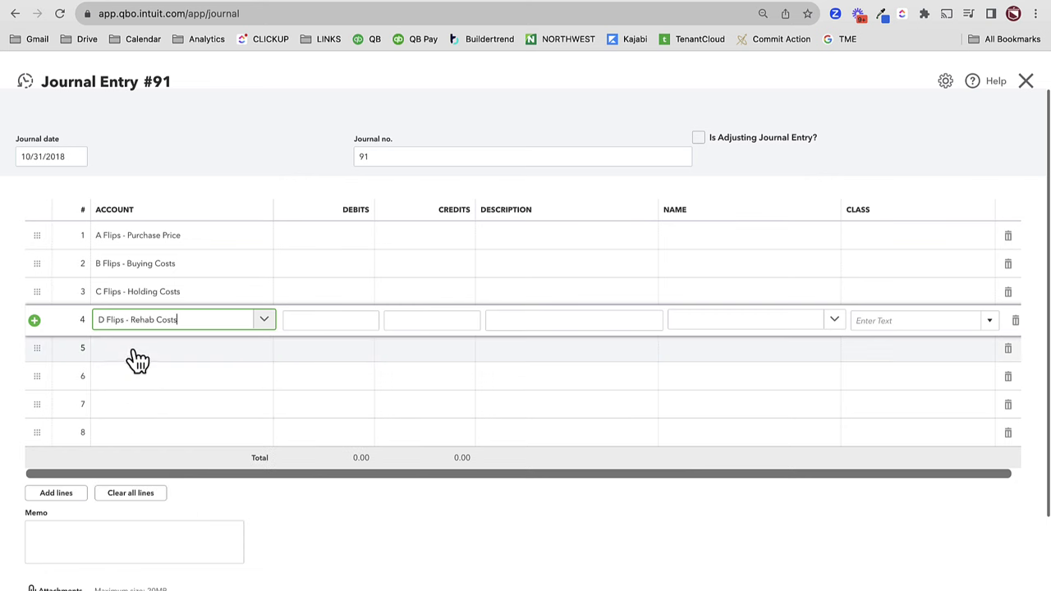
pyautogui.click(133, 359)
pyautogui.write('debt')
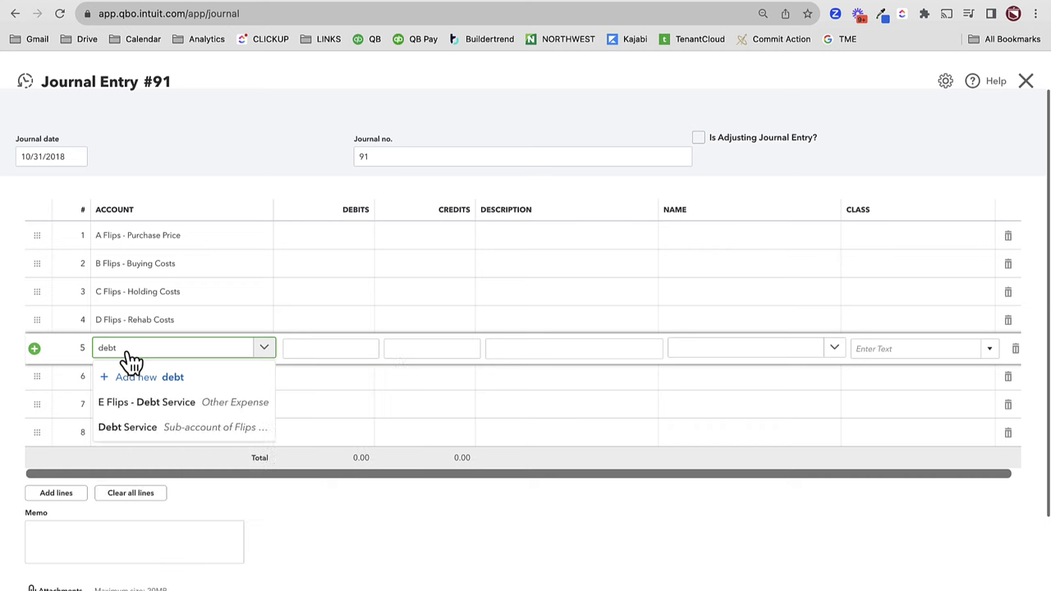
pyautogui.click(148, 401)
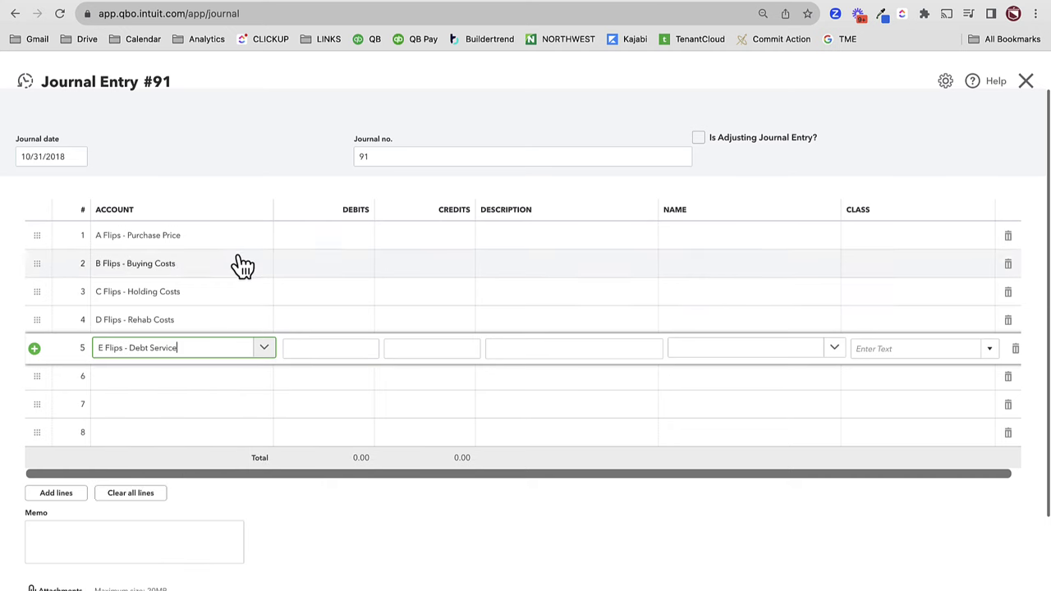
# - Enter credits of 250,000 for A Flips - Purchase Price, 7,500 for B Flips - Buying Costs and 1,500 for C Flips - Holding Costs
pyautogui.click(430, 236)
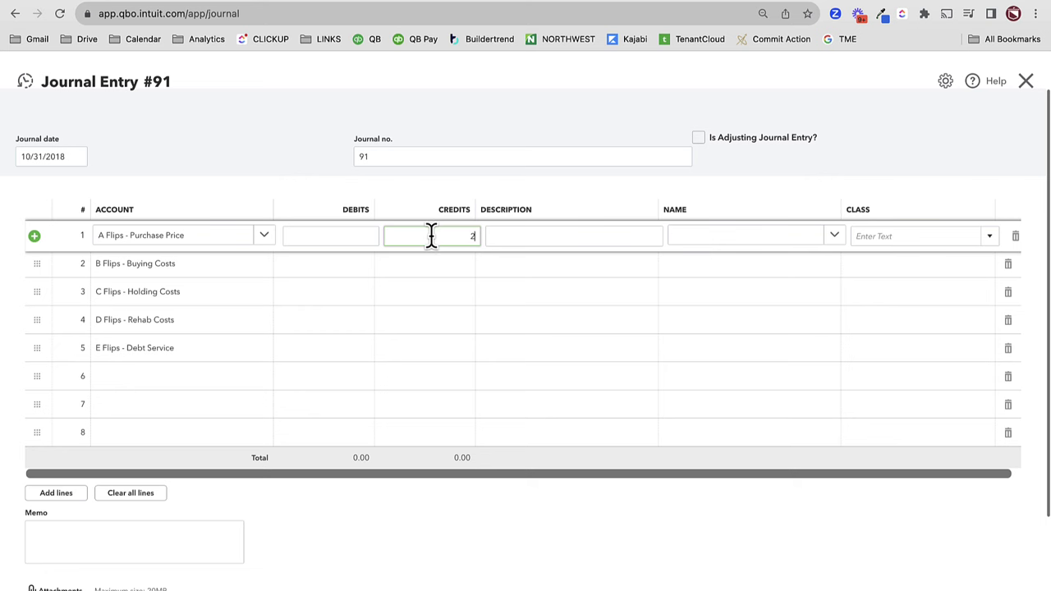
pyautogui.write('250,000')
pyautogui.press('Tab')
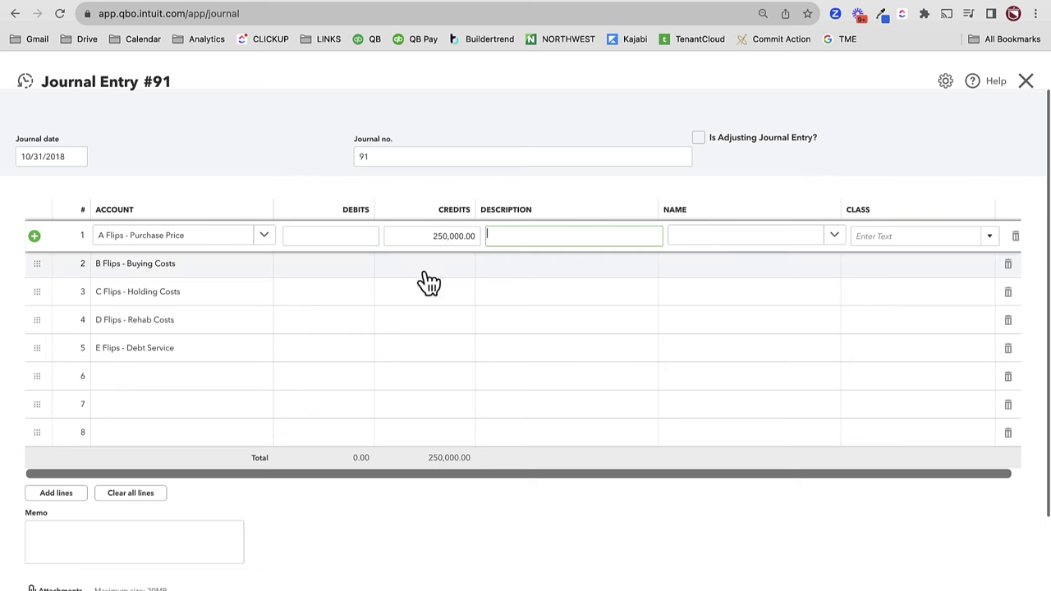
pyautogui.click(423, 276)
pyautogui.write('7500')
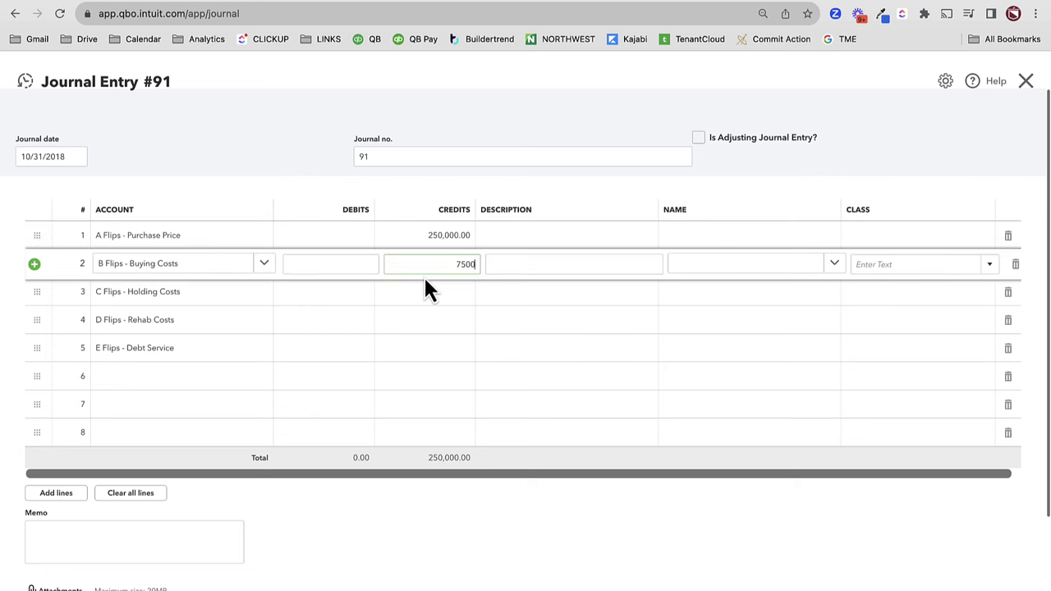
pyautogui.press('Tab')
pyautogui.click(418, 294)
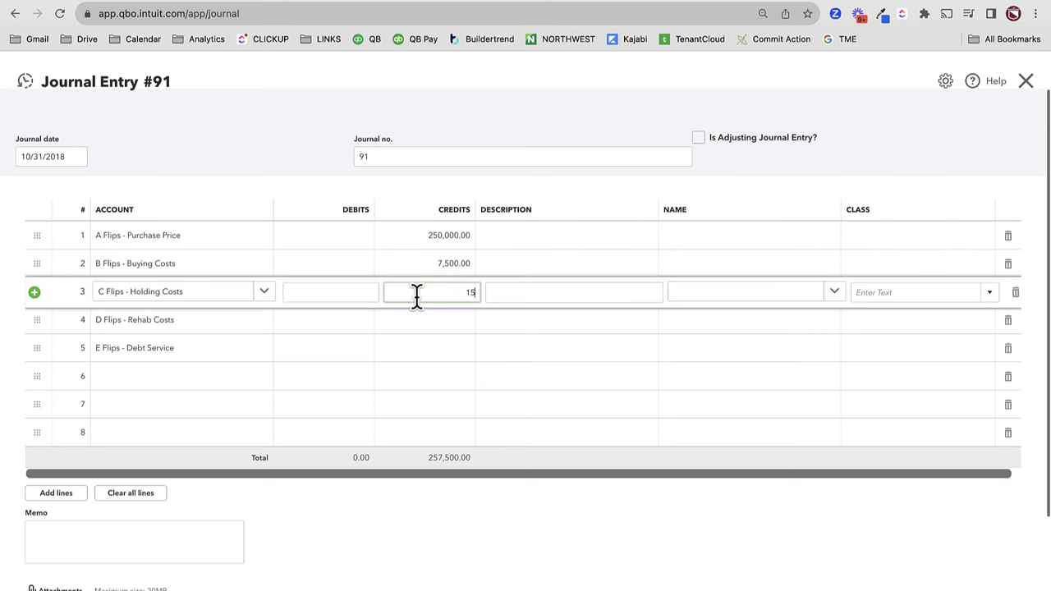
pyautogui.write('1,500')
pyautogui.press('Tab')
# - Enter credits of 31,500 for D Flips - Rehab Costs and 6,400 for E Flips - Debt Service
pyautogui.click(36, 134)
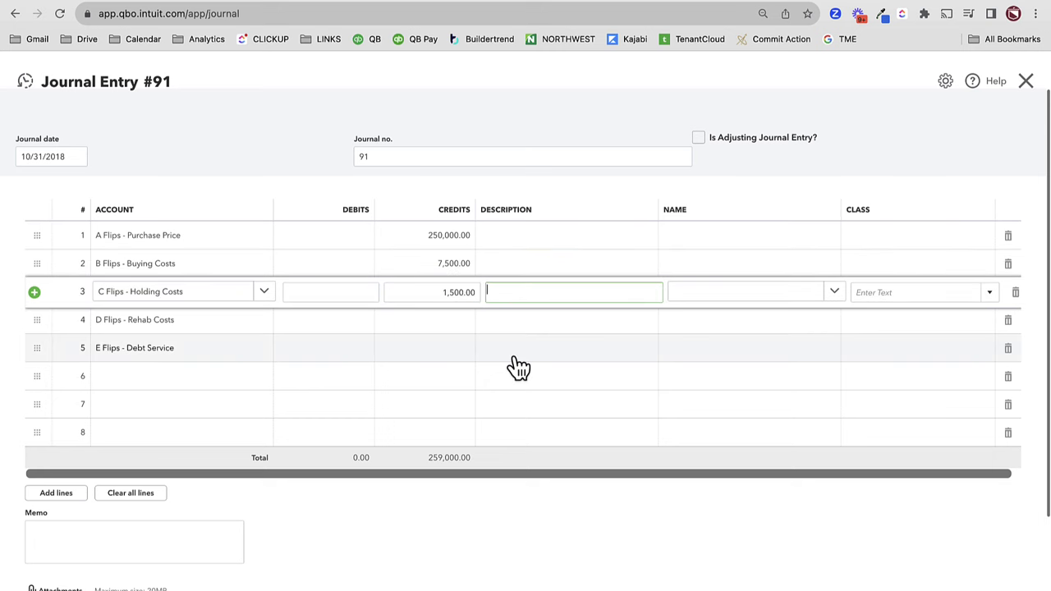
pyautogui.click(450, 332)
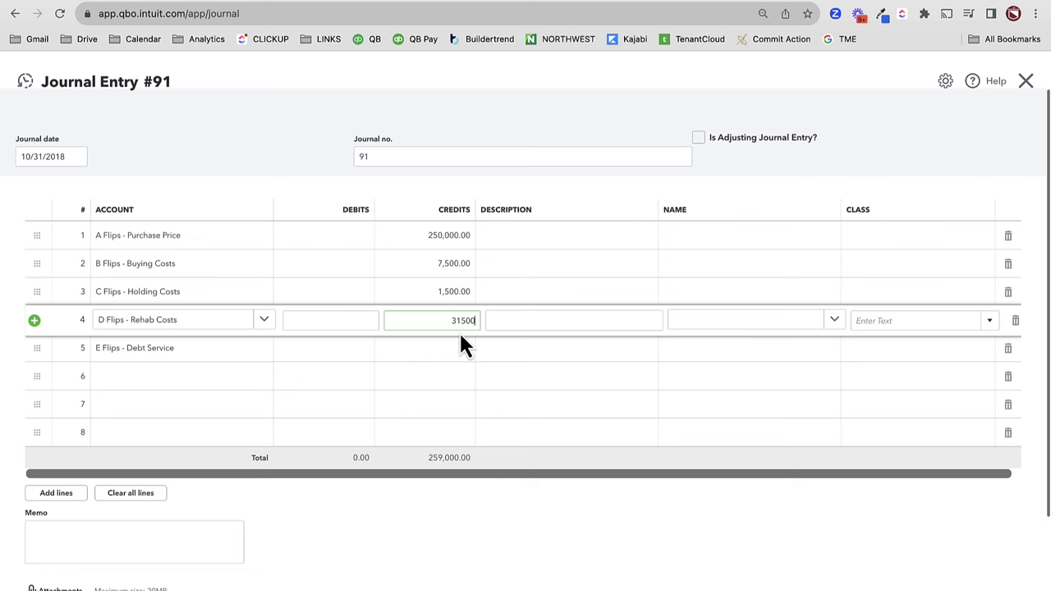
pyautogui.press('Tab')
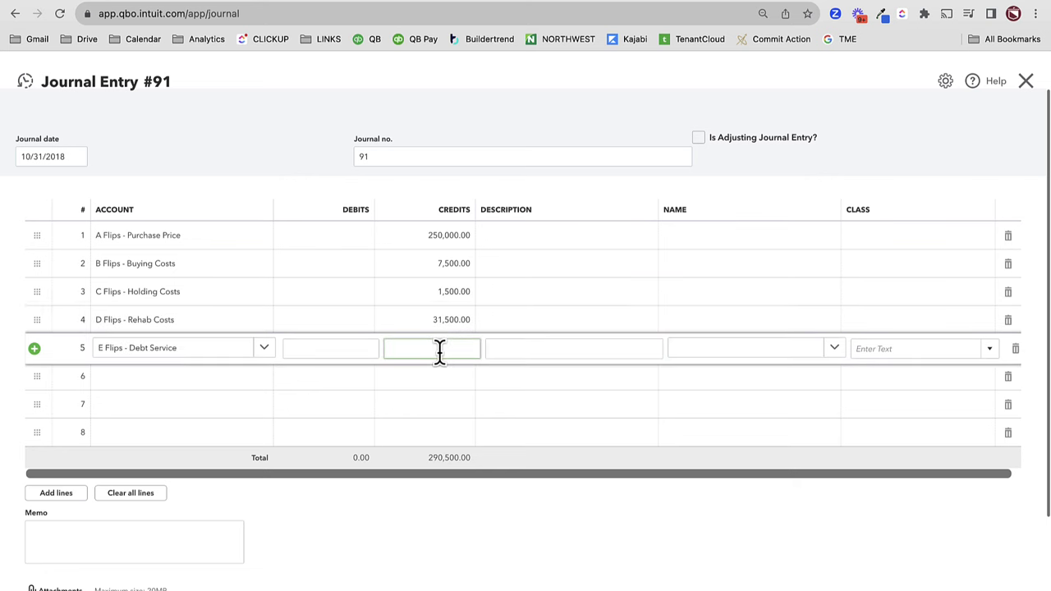
pyautogui.write('00')
pyautogui.press('Tab')
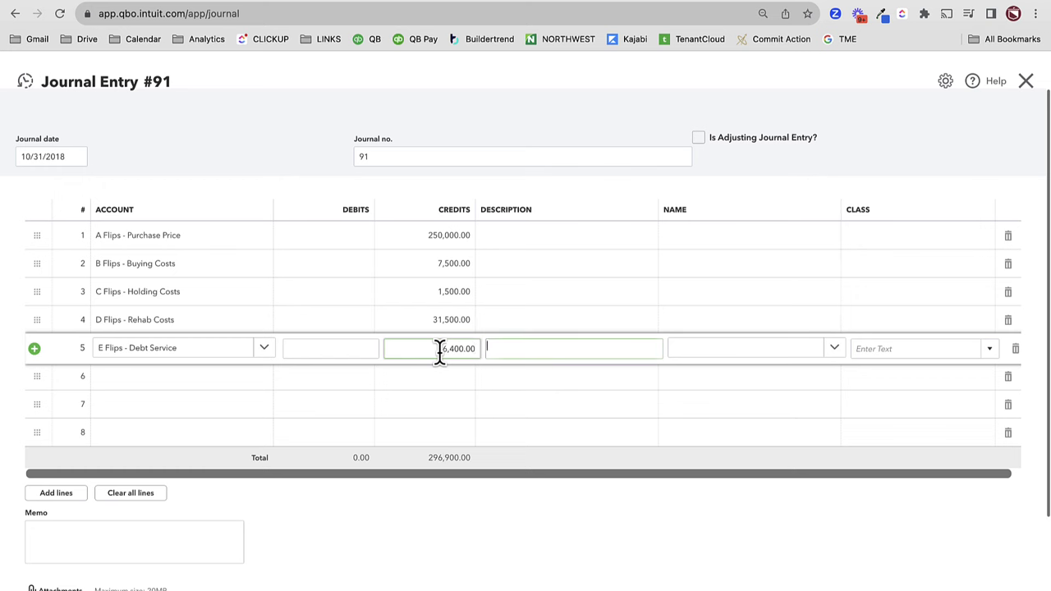
# - Set the account on line 6 to the Purchase Price sub-account of Flips in Progress
pyautogui.click(185, 385)
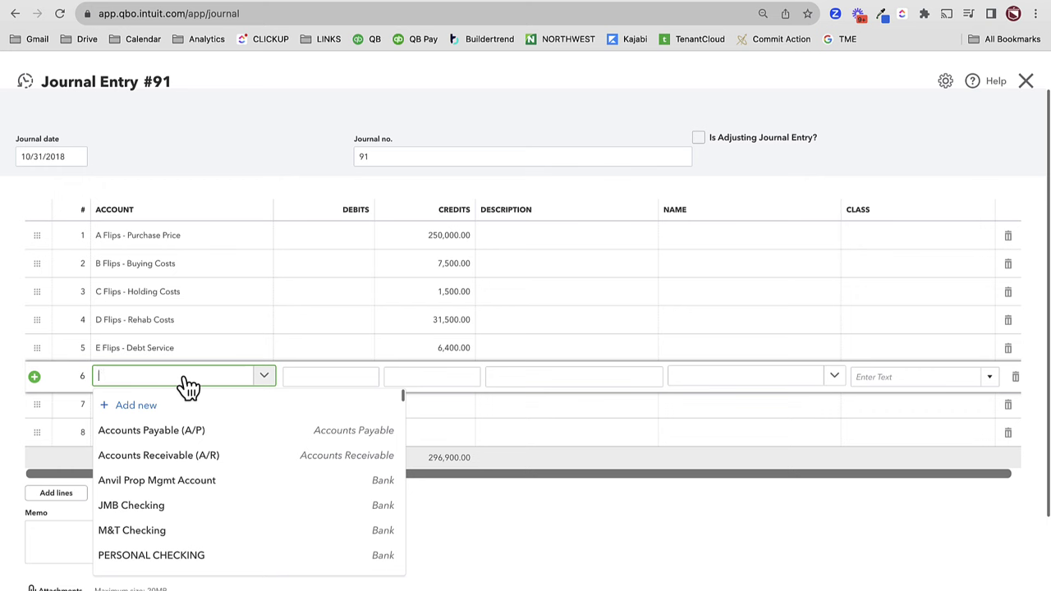
pyautogui.write('purchase')
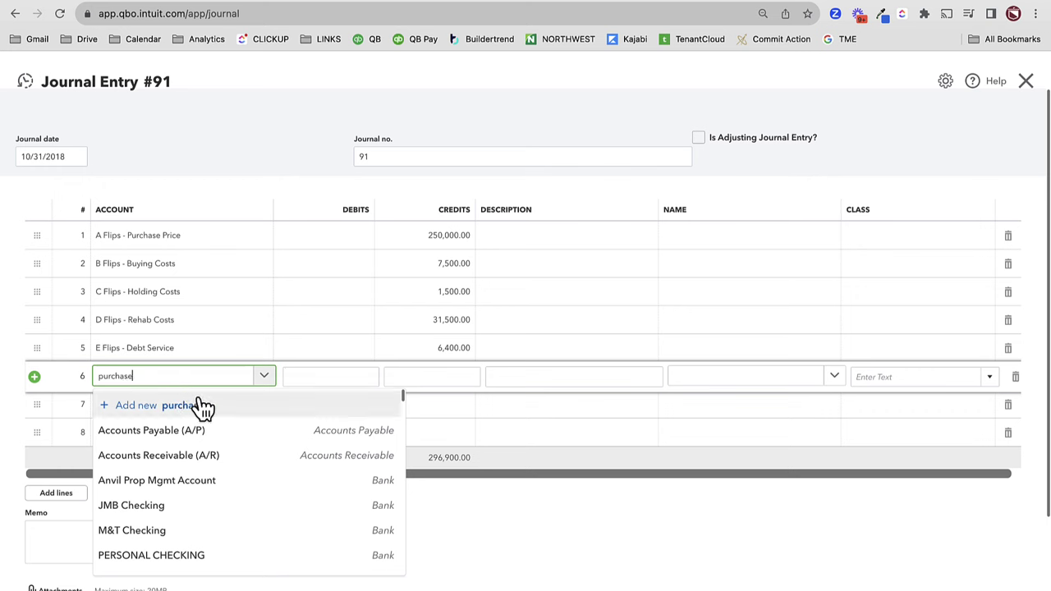
pyautogui.press('BackSpace')
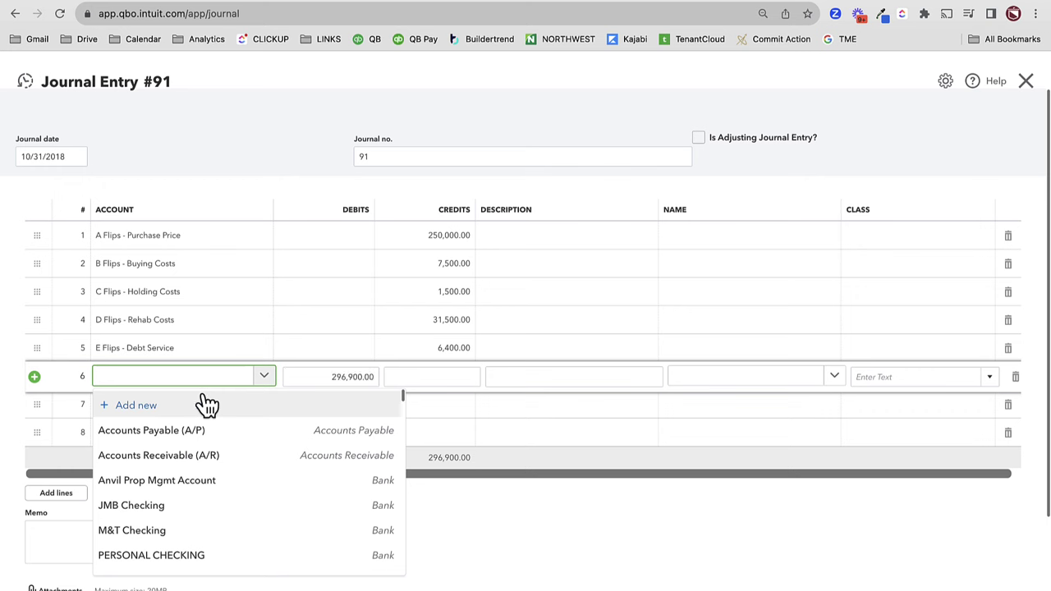
pyautogui.write('flips in')
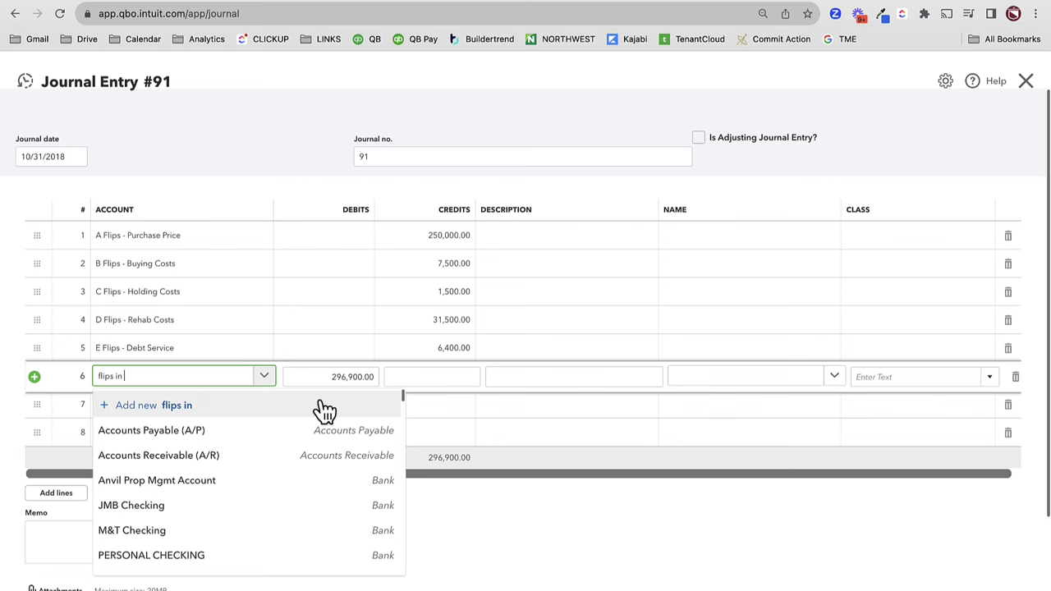
pyautogui.press('super+a')
pyautogui.press('BackSpace')
pyautogui.press('Tab')
pyautogui.hotkey('shift', 'Tab')
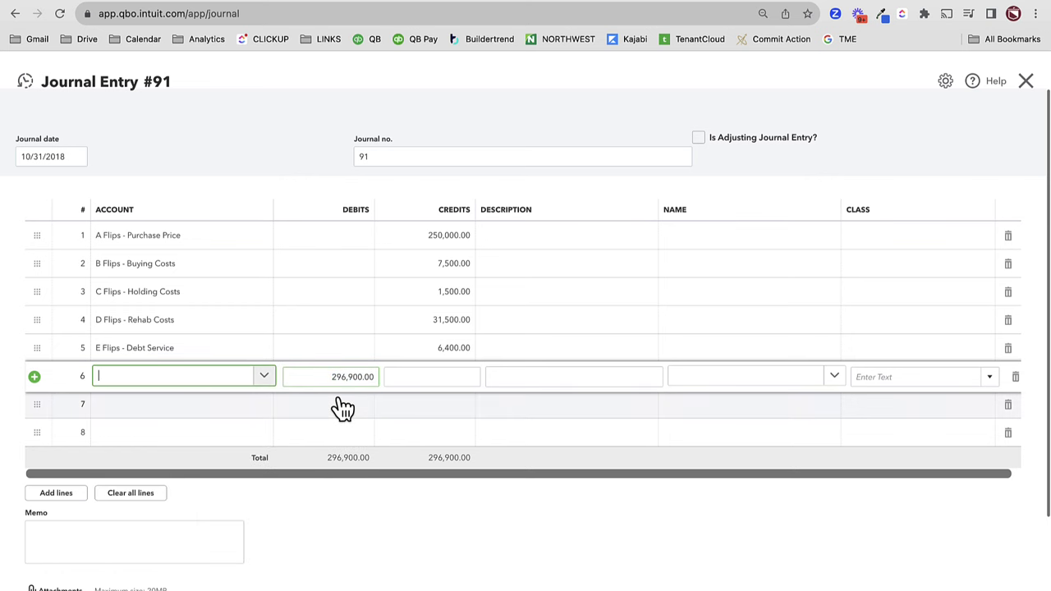
pyautogui.write('flips')
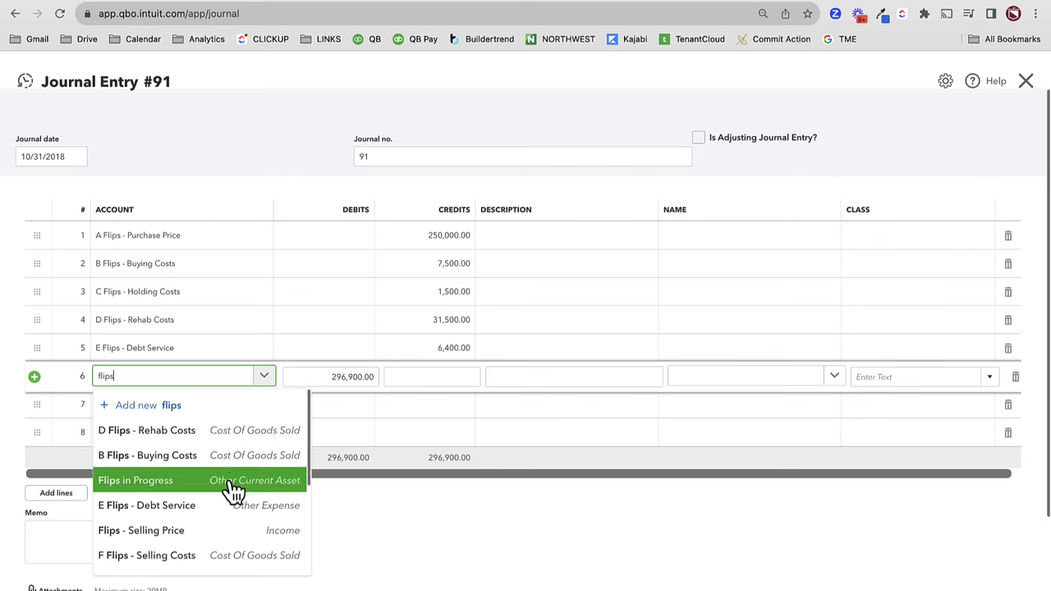
pyautogui.scroll(-2, 232, 491)
pyautogui.scroll(-2, 231, 491)
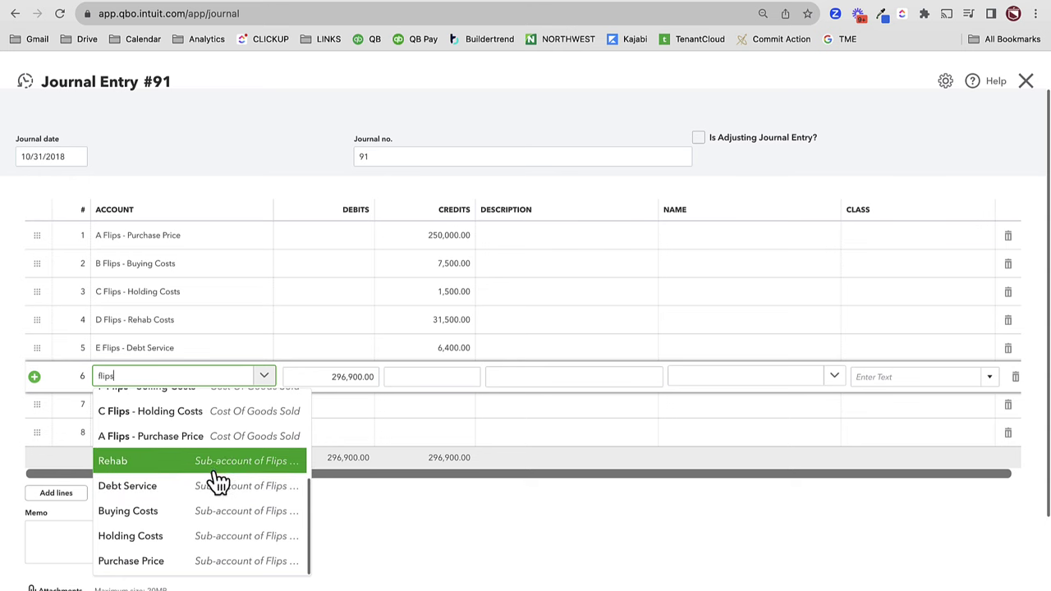
pyautogui.click(219, 562)
# - Set the account on line 7 to the Buying Costs sub-account of Flips in Progress
pyautogui.click(141, 419)
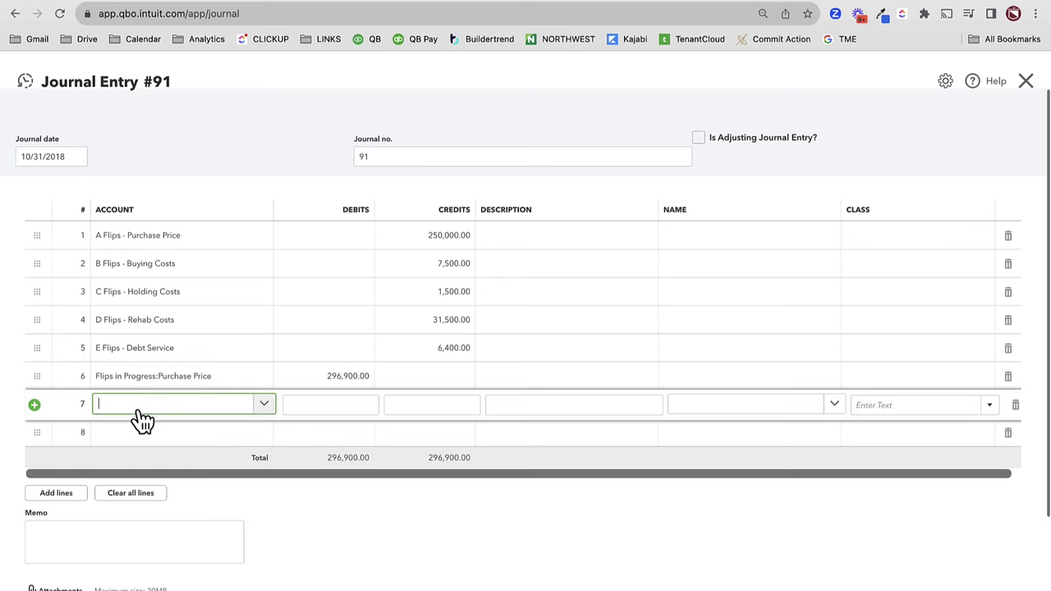
pyautogui.write('frlip')
pyautogui.press('BackSpace')
pyautogui.press('super+a')
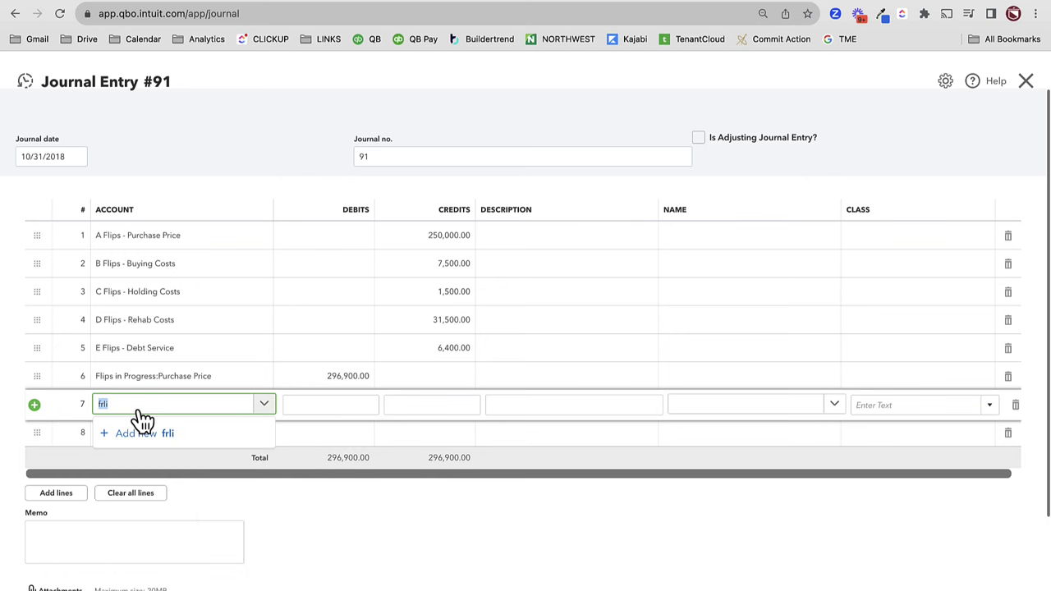
pyautogui.scroll(-5, 174, 460)
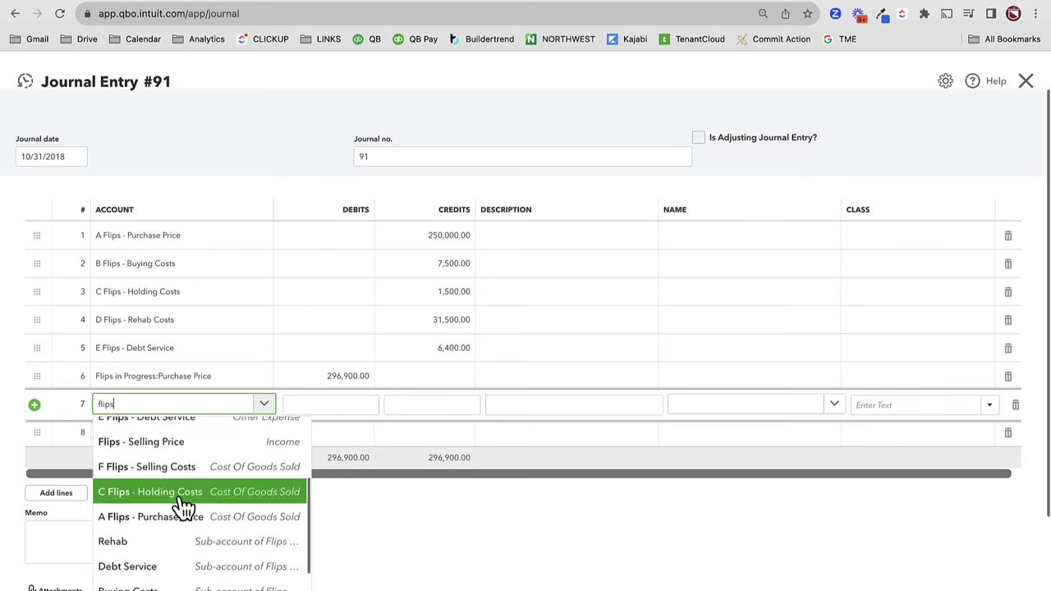
pyautogui.click(182, 556)
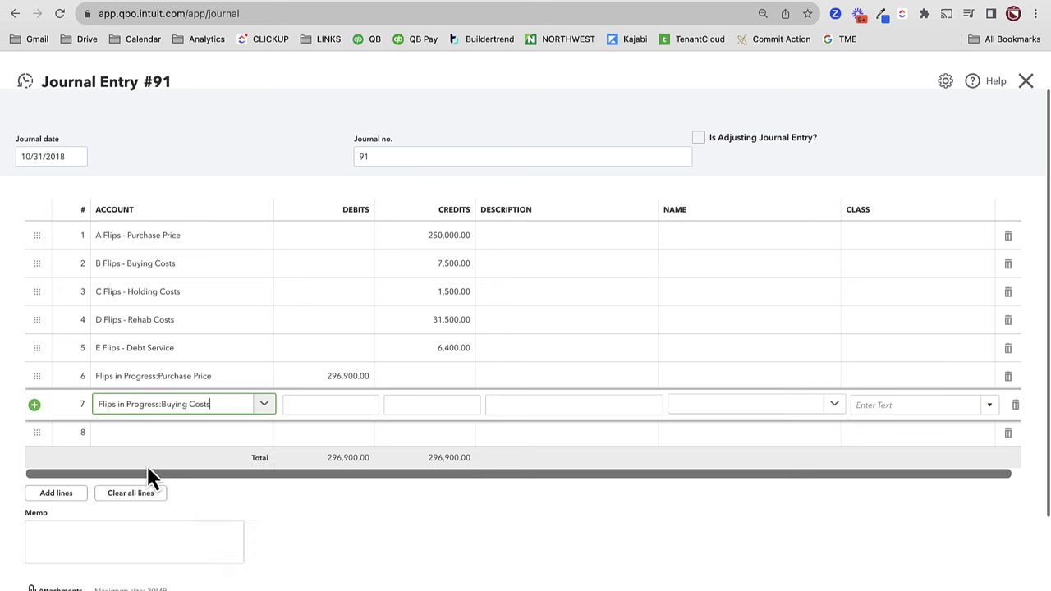
# - Set the account on line 8 to the Holding Costs sub-account and on line 9 to the Rehab sub-account of Flips in Progress
pyautogui.click(127, 444)
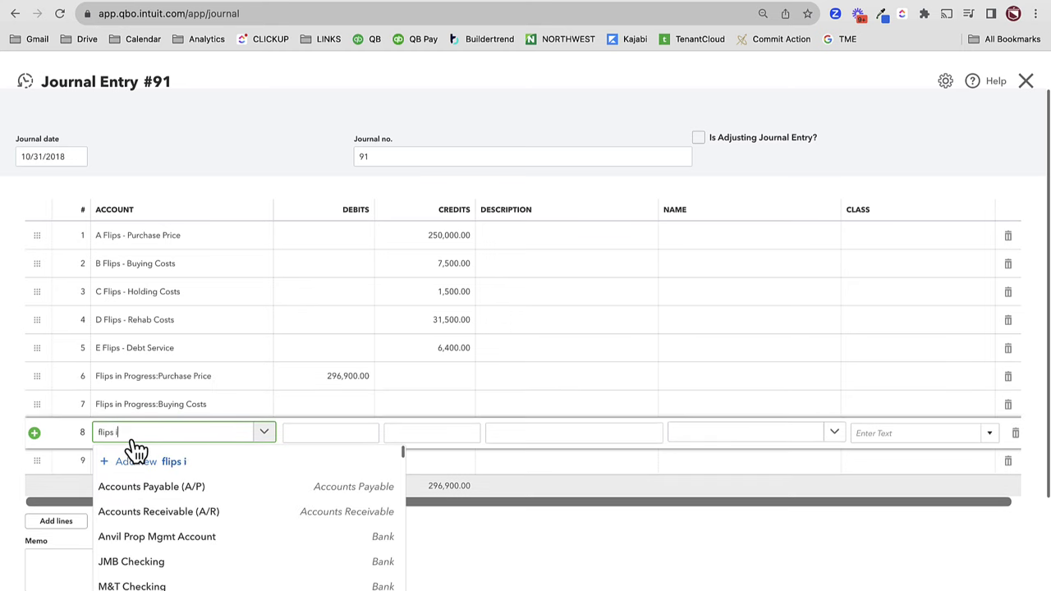
pyautogui.scroll(-3, 246, 507)
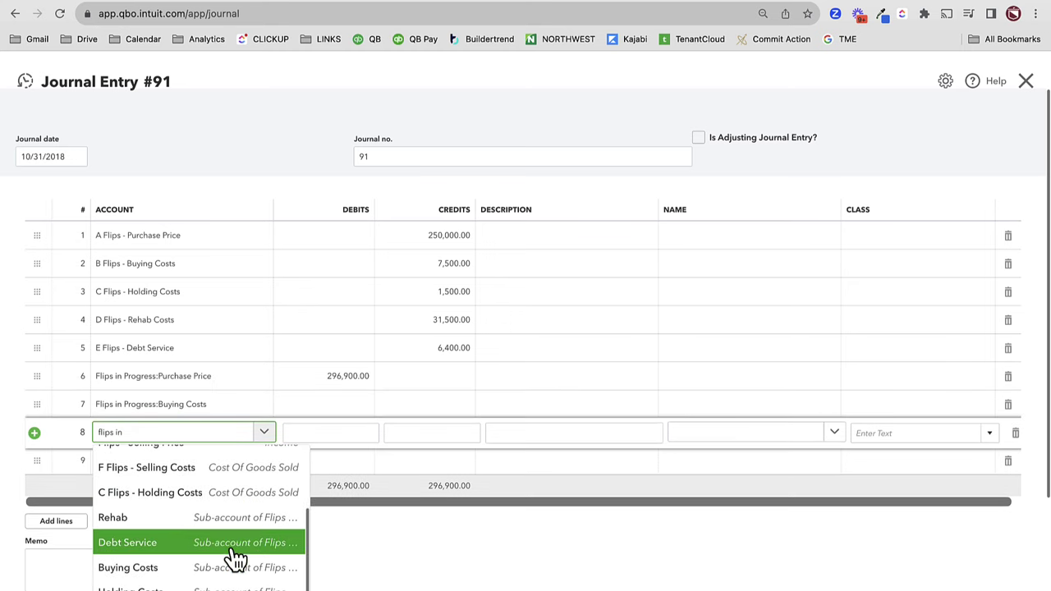
pyautogui.click(223, 585)
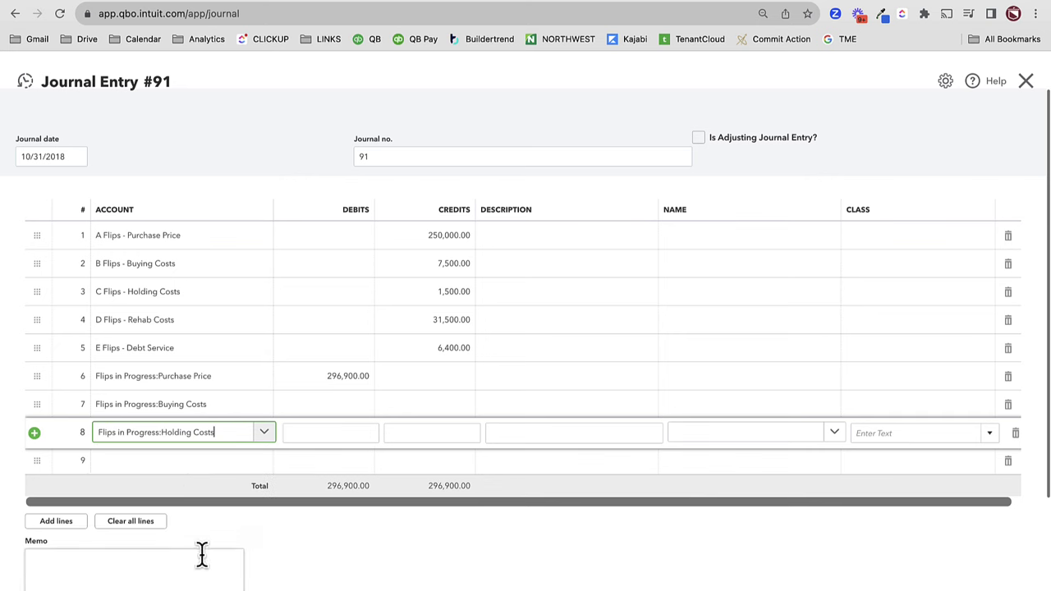
pyautogui.click(146, 474)
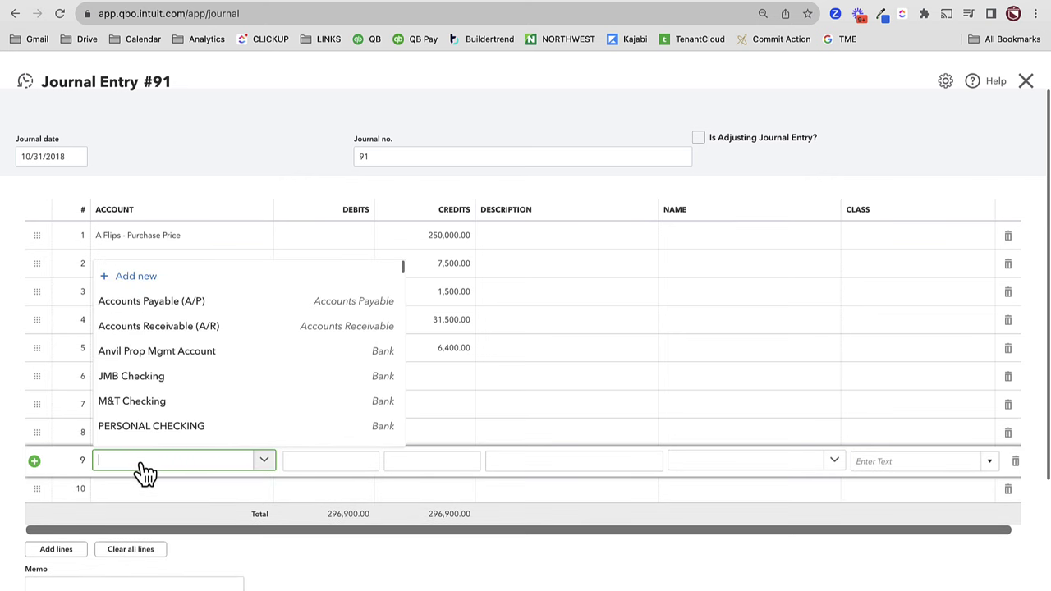
pyautogui.write('rehab')
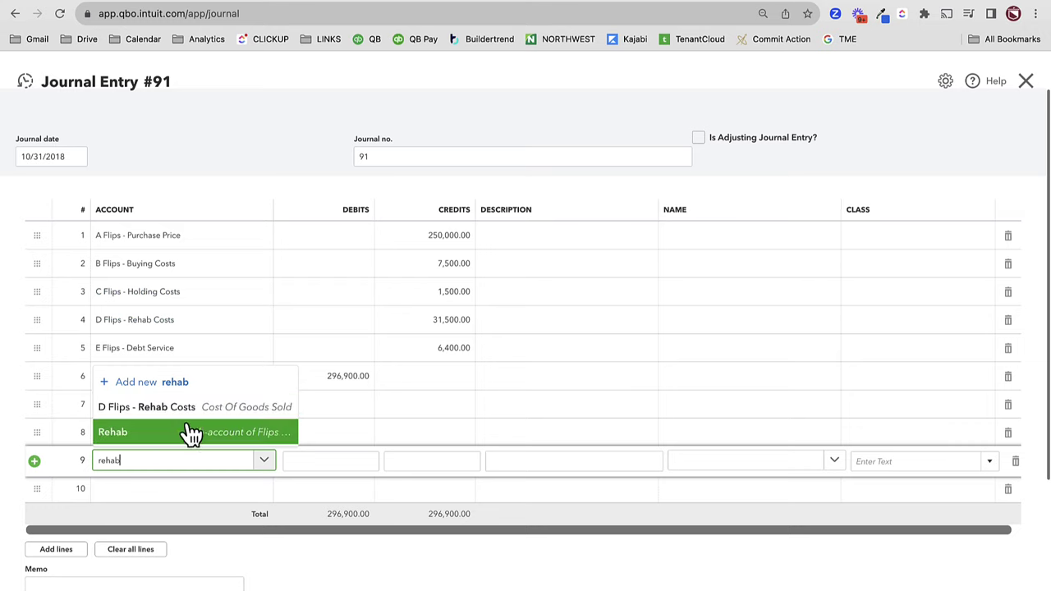
pyautogui.click(186, 433)
# - Set the account on line 10 to the Debt Service sub-account of Flips in Progress
pyautogui.scroll(-2, 177, 446)
pyautogui.click(124, 412)
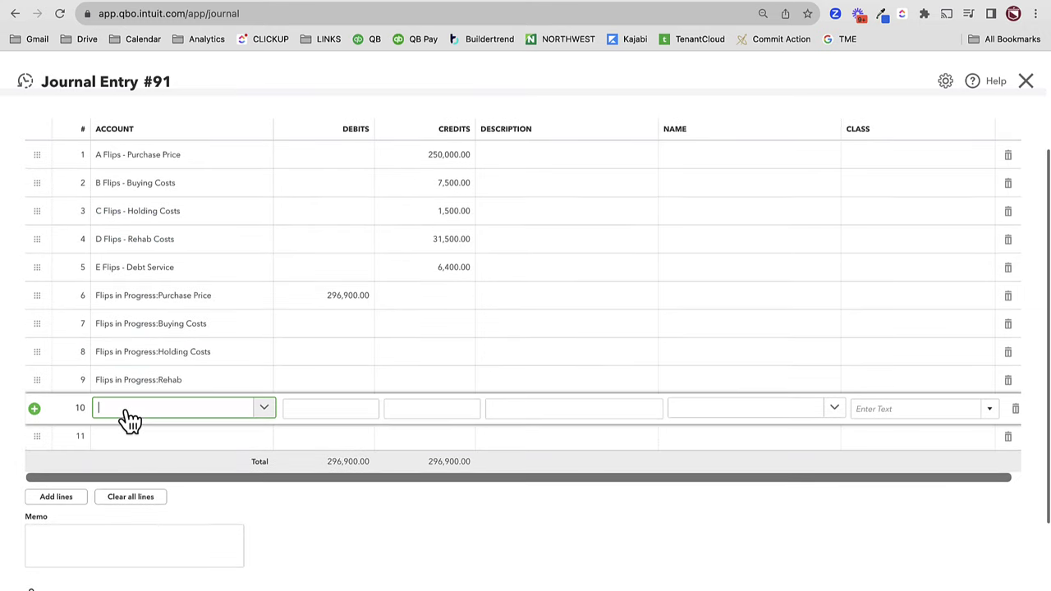
pyautogui.write('debt')
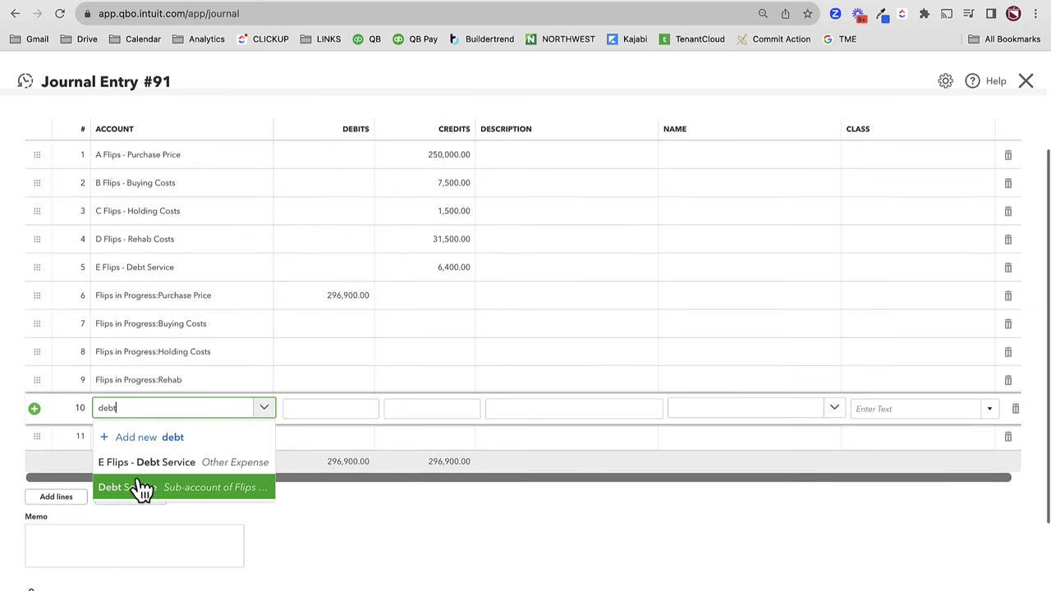
pyautogui.click(135, 495)
# - Enter Flips in Progress debits of 250,000 for Purchase Price, 7,500 for Buying Costs and 1,500 for Holding Costs
pyautogui.scroll(1, 422, 345)
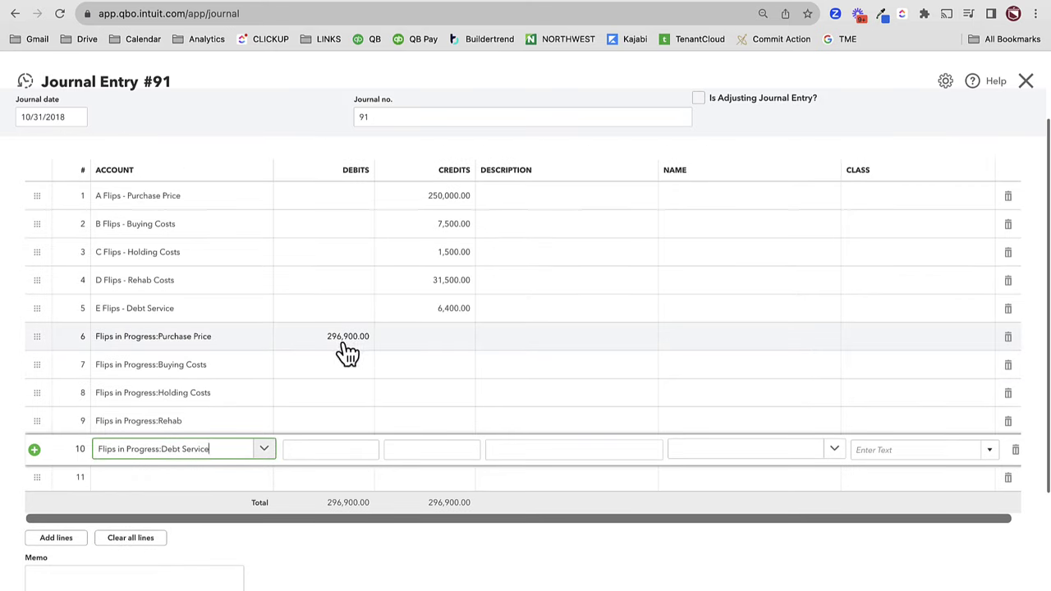
pyautogui.click(342, 338)
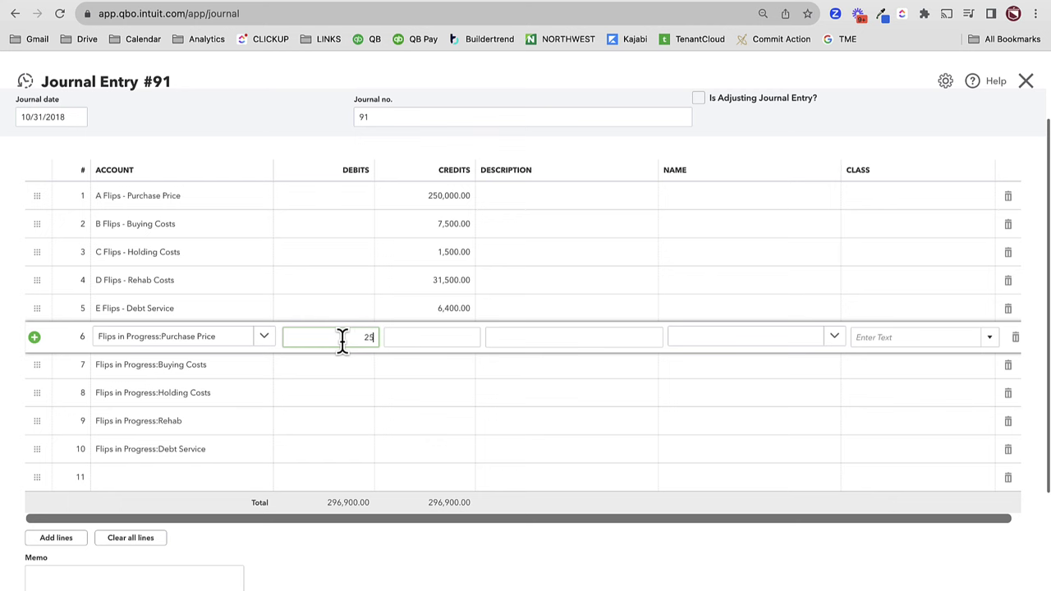
pyautogui.write('250000')
pyautogui.click(335, 367)
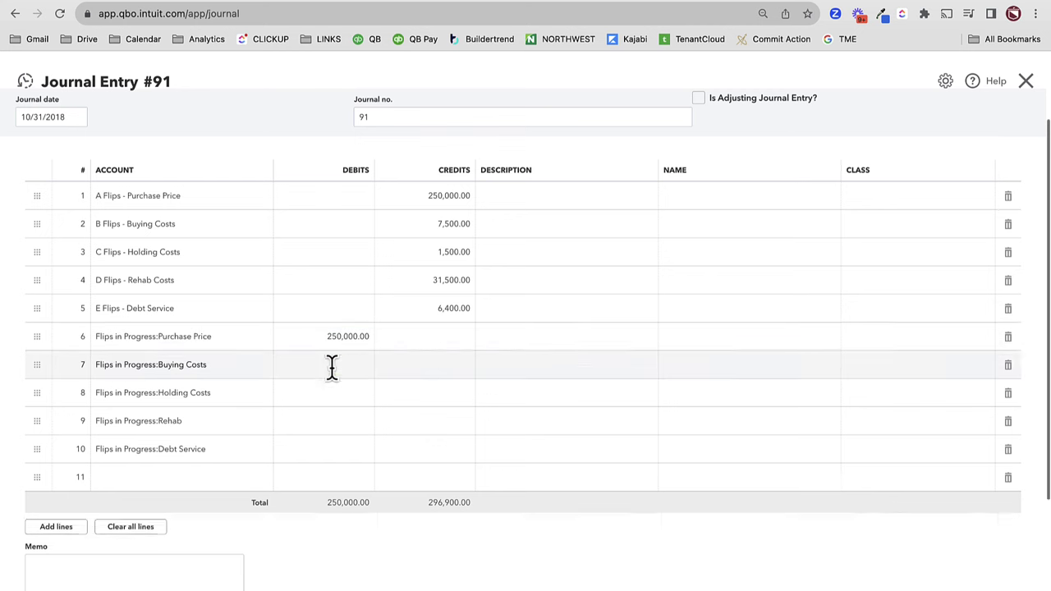
pyautogui.write('7,500')
pyautogui.press('Tab')
pyautogui.click(313, 393)
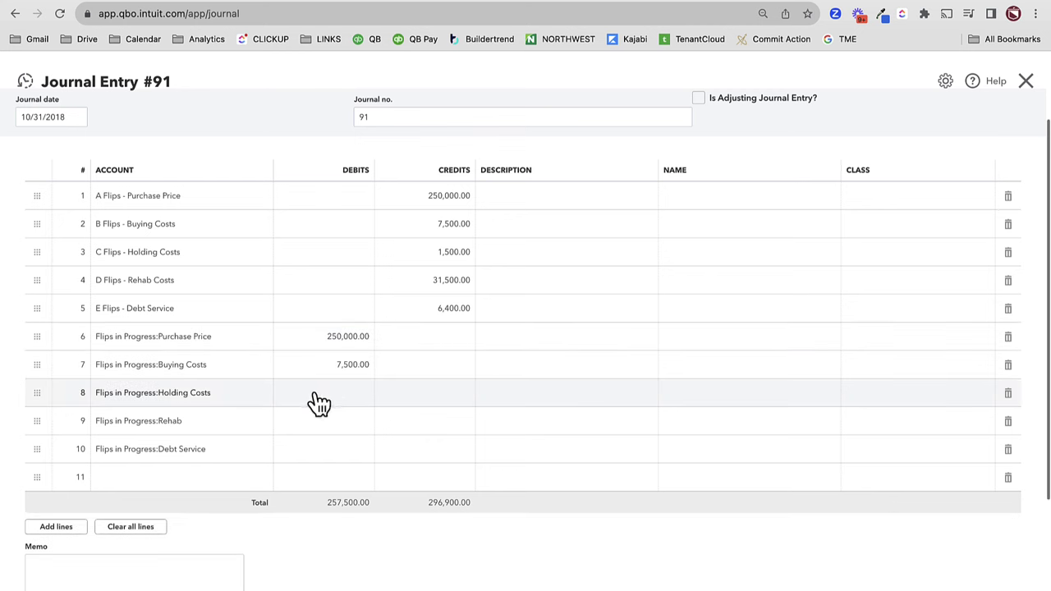
pyautogui.write('1,500')
pyautogui.press('Tab')
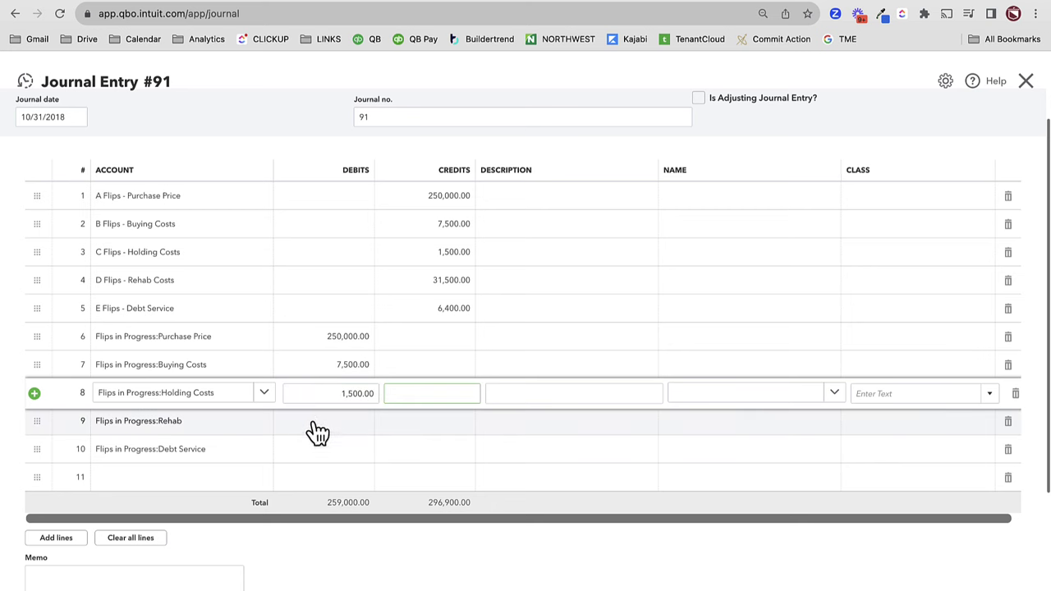
# - Enter debits of 31,500 for Flips in Progress:Rehab and 6,400 for Flips in Progress:Debt Service
pyautogui.click(318, 422)
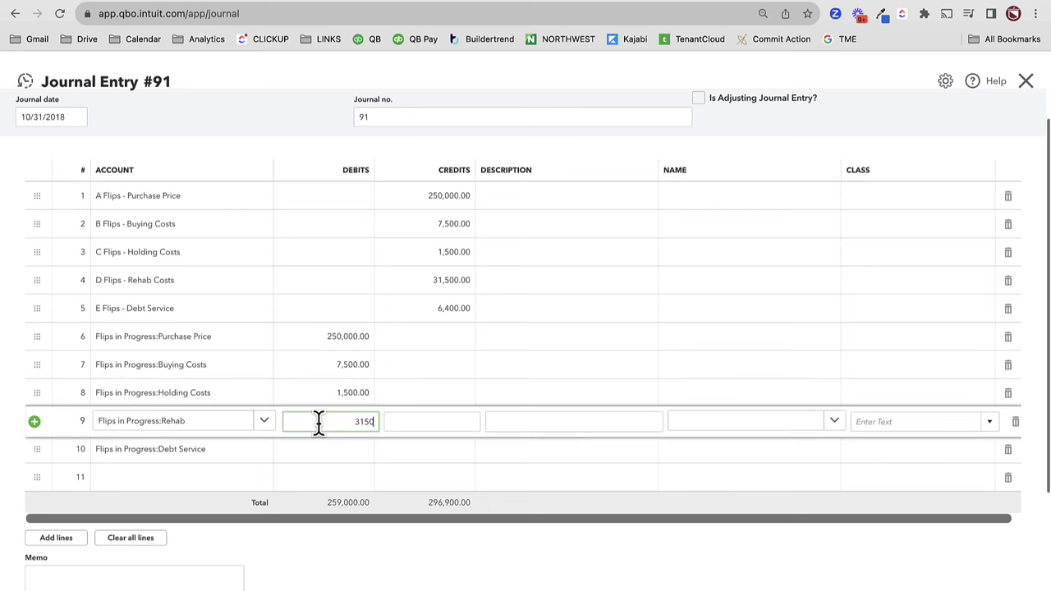
pyautogui.click(339, 447)
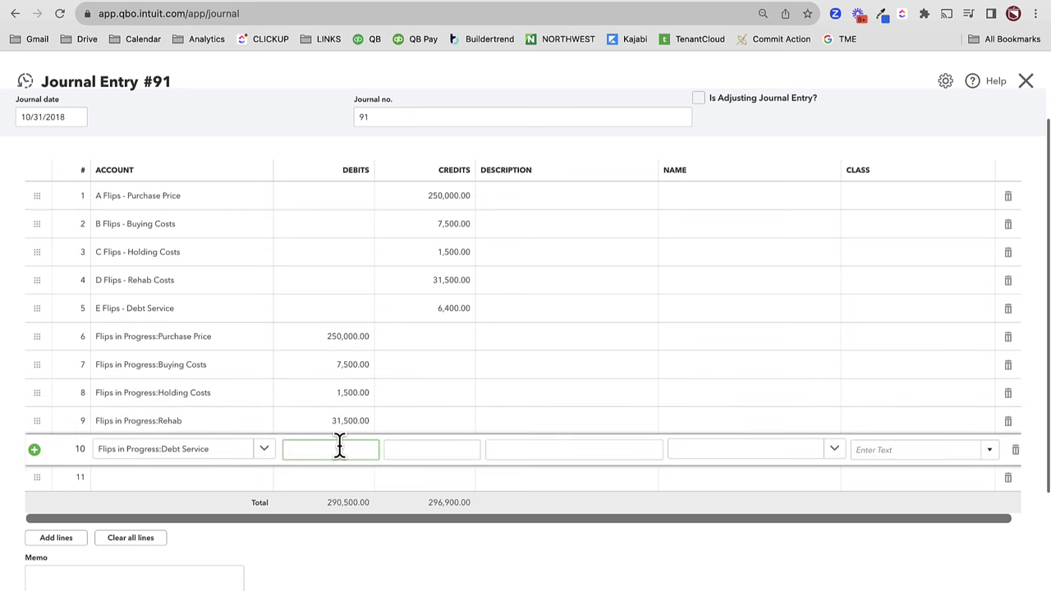
pyautogui.write('6400')
pyautogui.press('Tab')
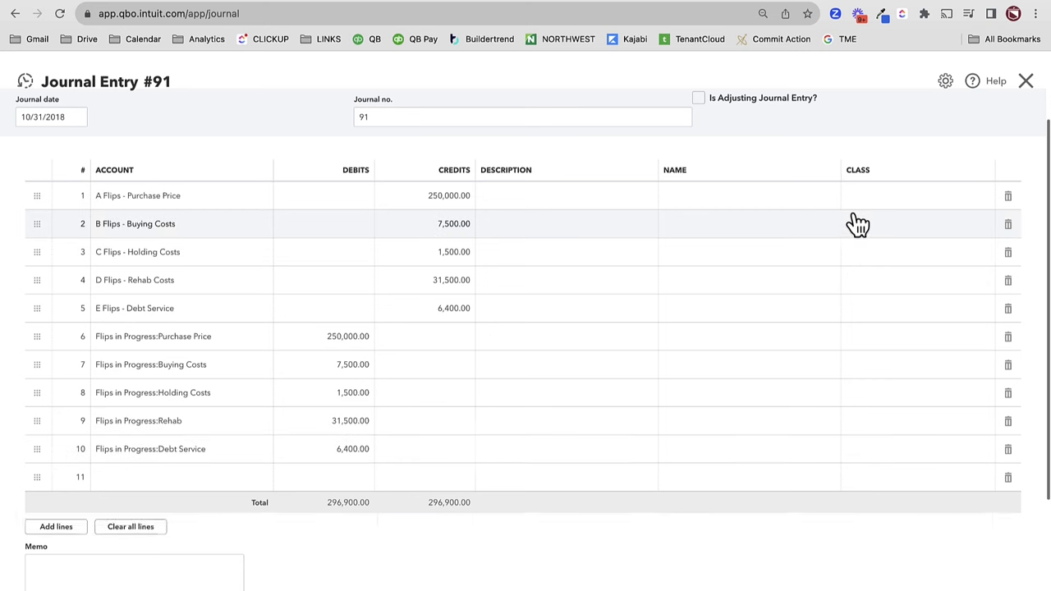
# - Assign the class 264 Union to the Purchase Price, Buying Costs and Holding Costs credits on lines 1 to 3
pyautogui.click(879, 197)
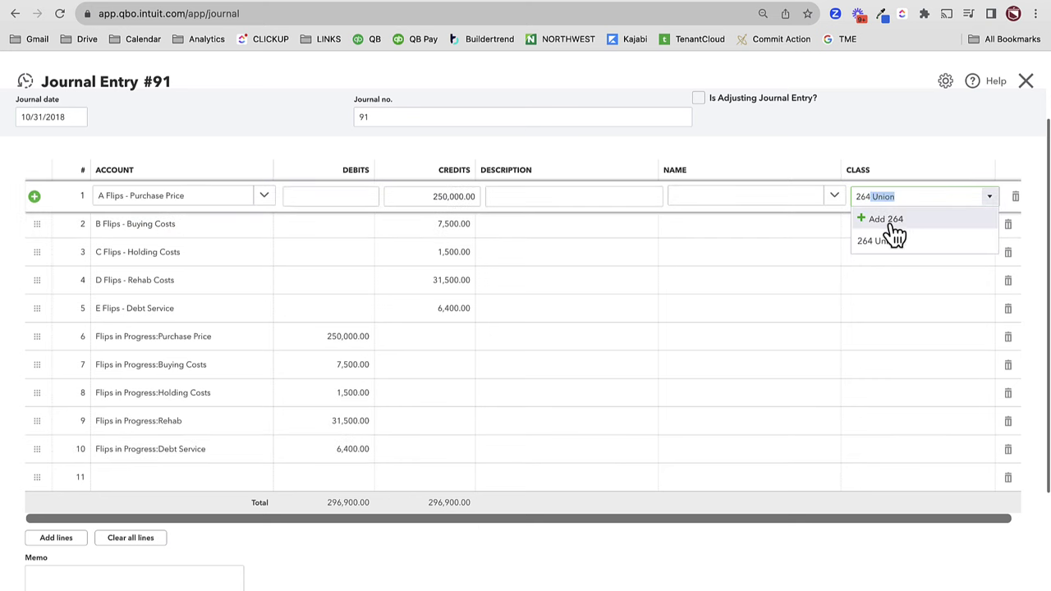
pyautogui.click(891, 239)
pyautogui.click(896, 226)
pyautogui.write('264')
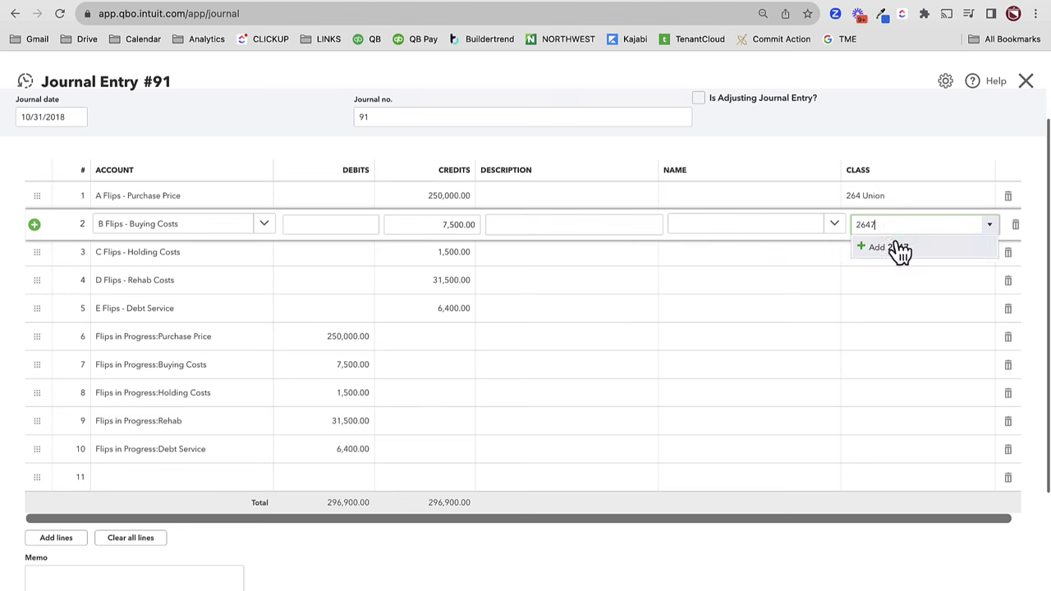
pyautogui.click(918, 271)
pyautogui.click(911, 251)
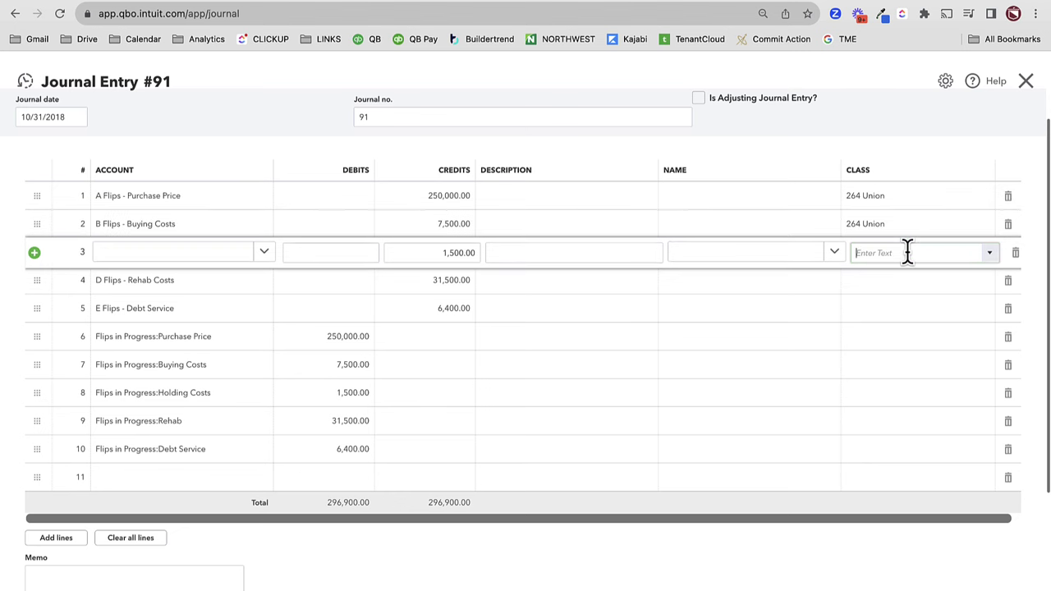
pyautogui.write('26')
pyautogui.click(896, 296)
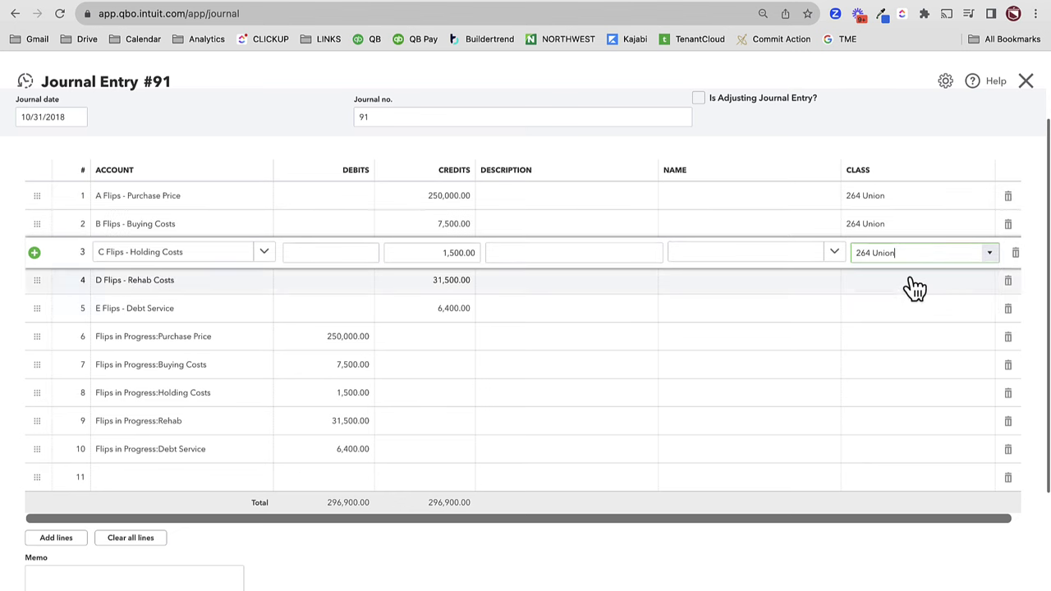
# - Assign the class 264 Union to the Rehab Costs and Debt Service credits on lines 4 and 5
pyautogui.click(906, 281)
pyautogui.write('1264')
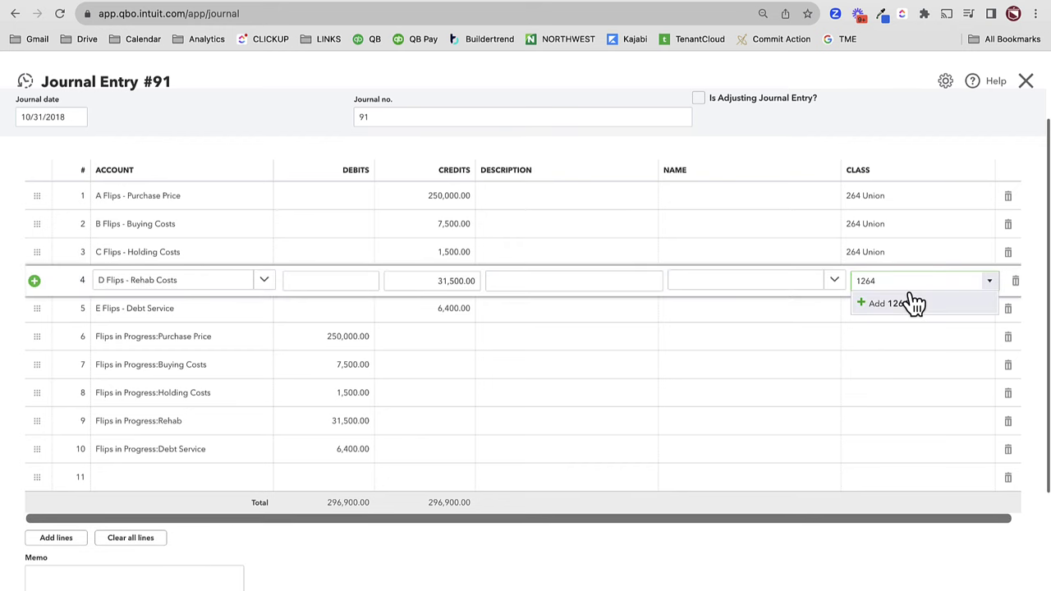
pyautogui.click(911, 325)
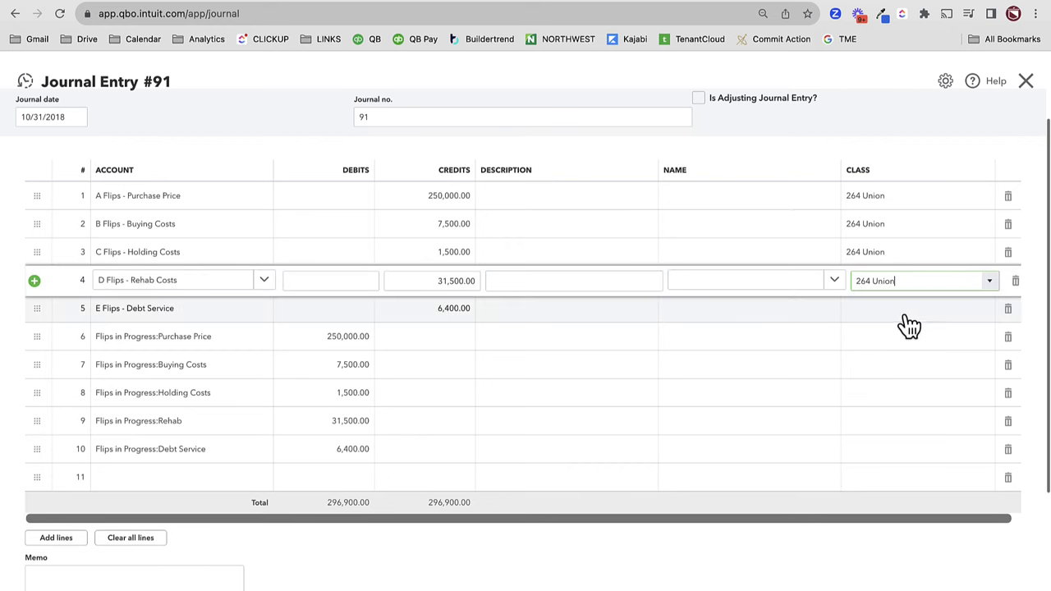
pyautogui.click(907, 309)
pyautogui.write('264 Union')
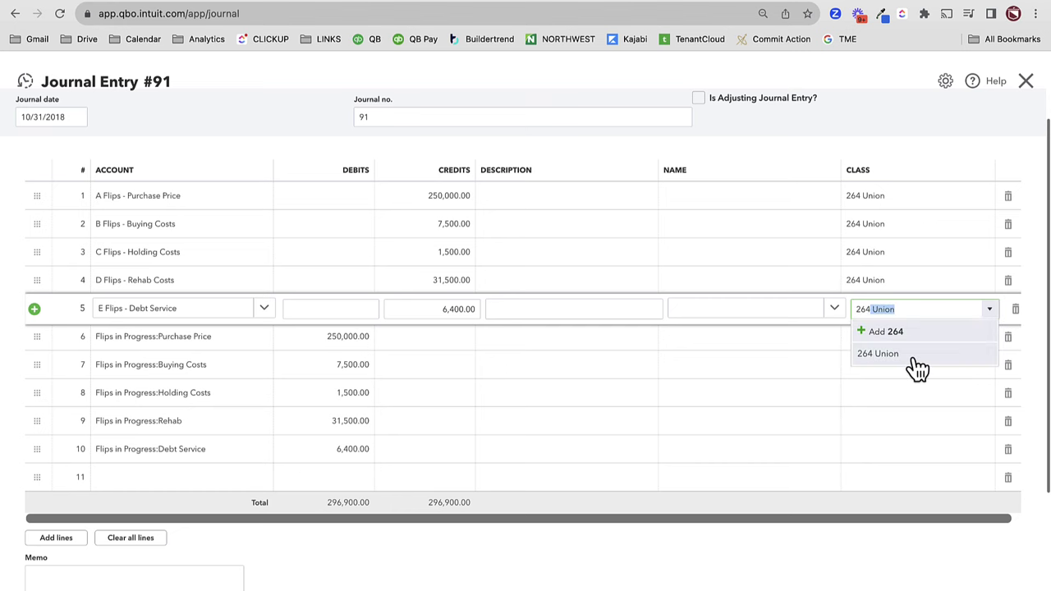
pyautogui.click(910, 359)
# - Assign the class 264 Union to the Purchase Price, Buying Costs and Holding Costs debits on lines 6 to 8
pyautogui.click(899, 340)
pyautogui.write('264 Union')
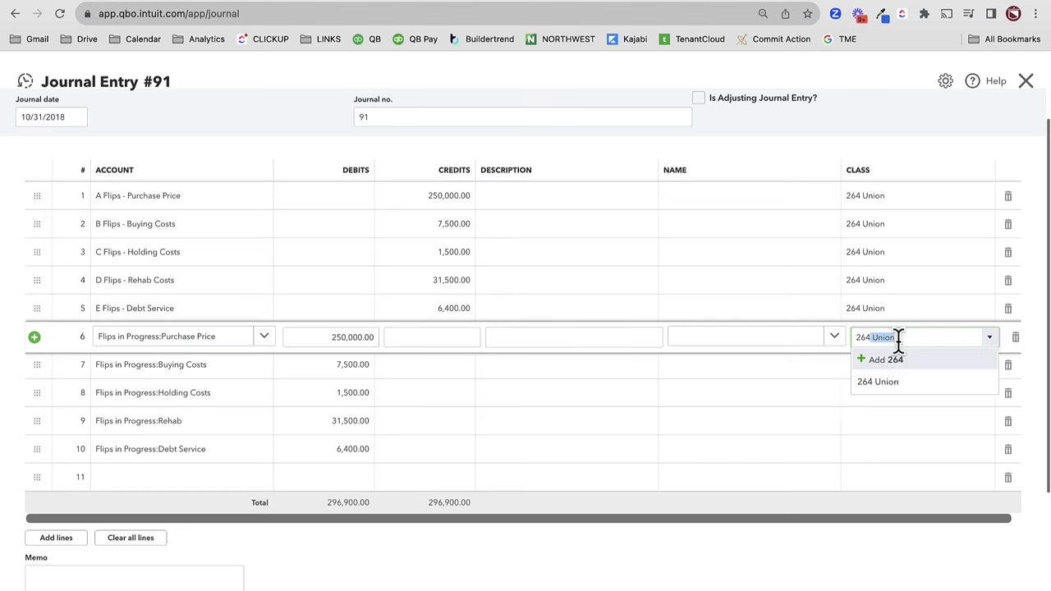
pyautogui.click(887, 388)
pyautogui.click(889, 367)
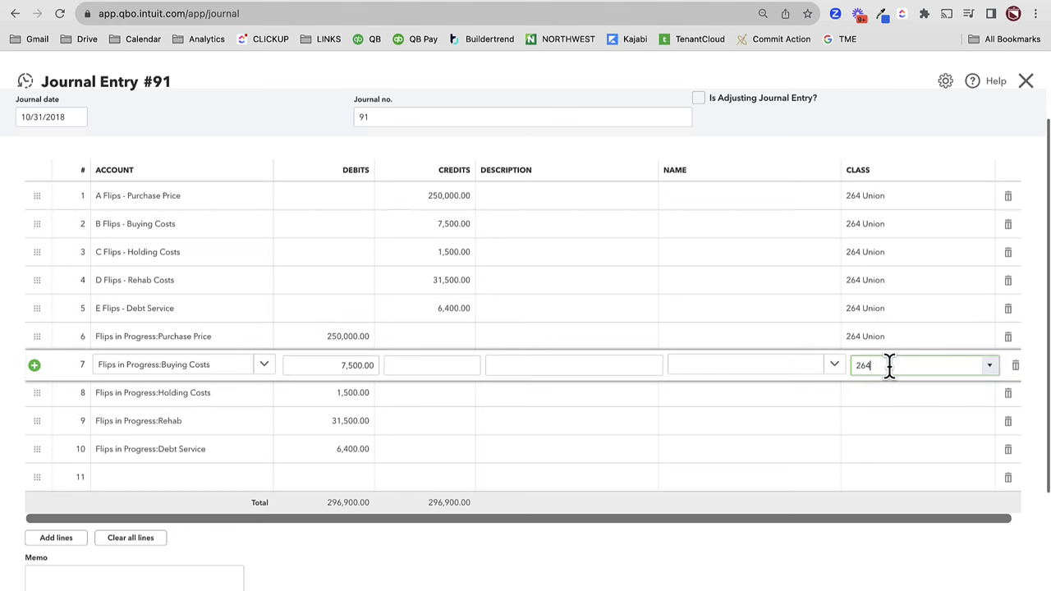
pyautogui.click(887, 415)
pyautogui.click(882, 394)
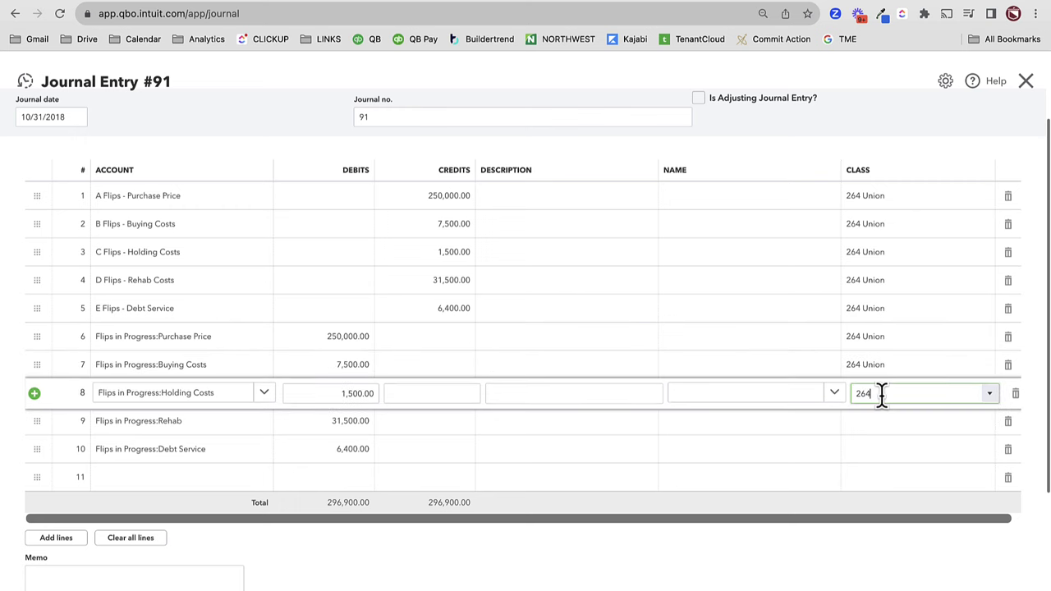
pyautogui.click(876, 437)
# - Assign the class 264 Union to the Rehab and Debt Service debits on lines 9 and 10
pyautogui.click(877, 422)
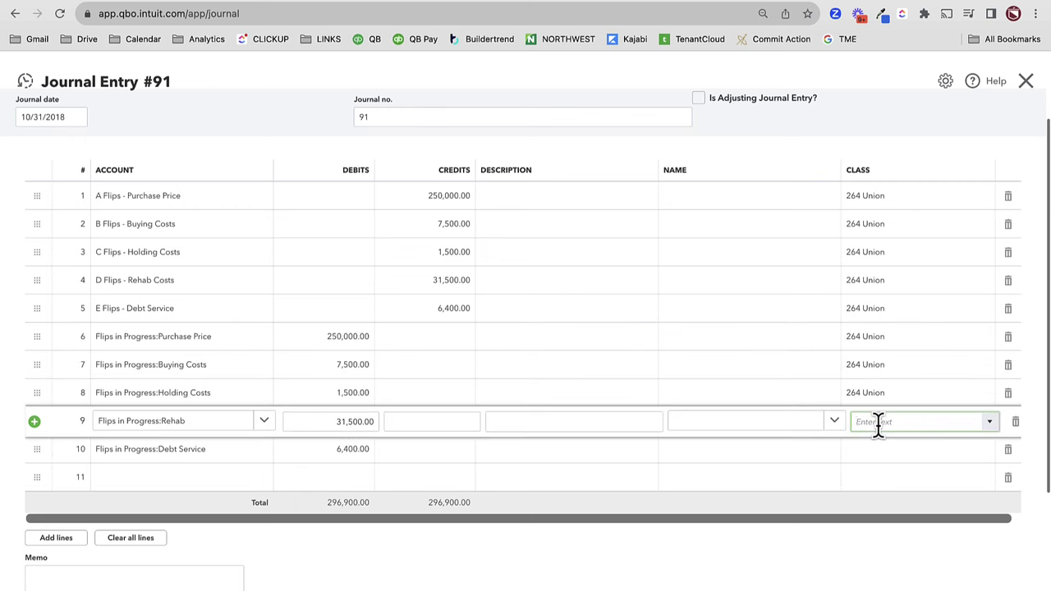
pyautogui.press('BackSpace')
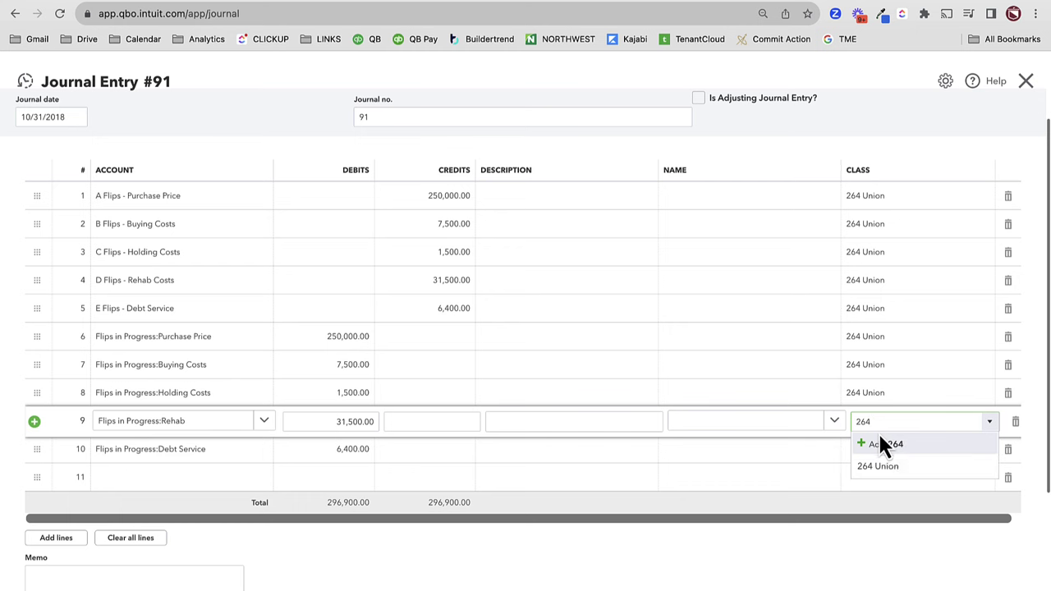
pyautogui.click(887, 468)
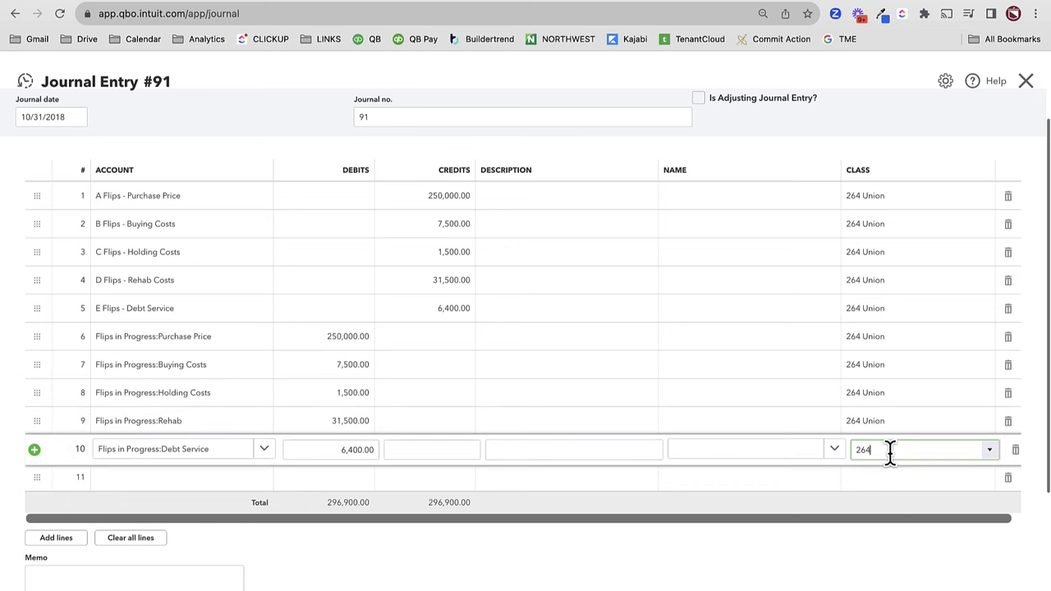
pyautogui.write('264')
pyautogui.click(866, 470)
# - Set the name on lines 1 and 2 to the customer 264 Union
pyautogui.click(721, 200)
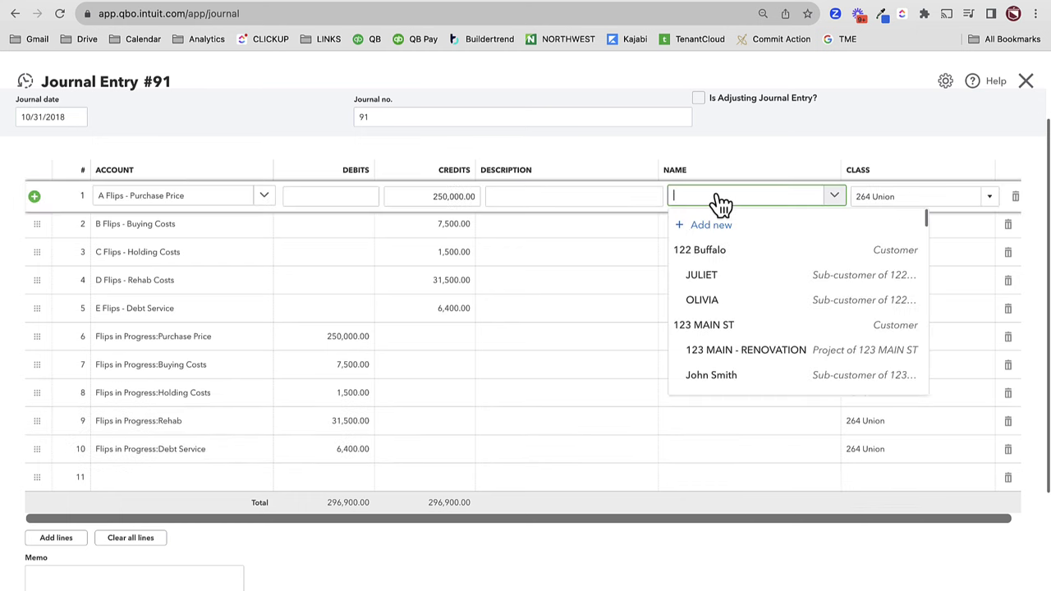
pyautogui.write('264')
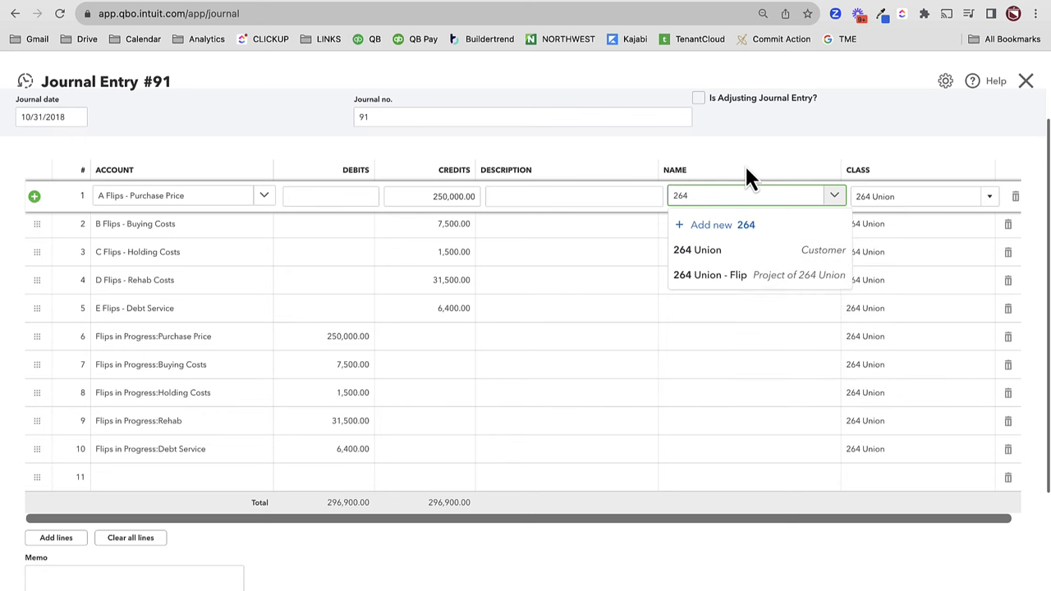
pyautogui.click(729, 249)
pyautogui.click(692, 229)
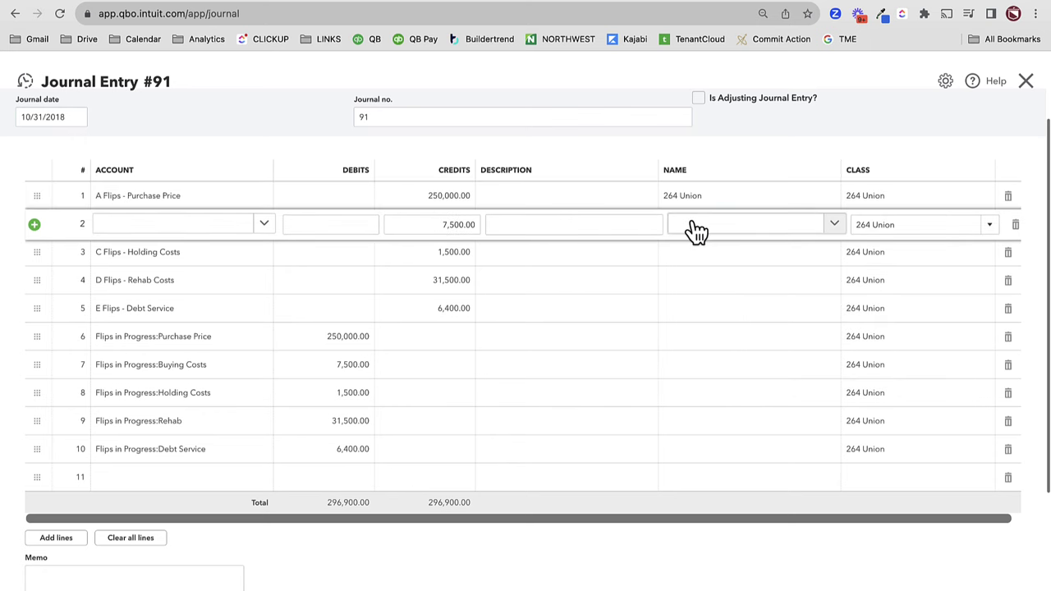
pyautogui.click(696, 231)
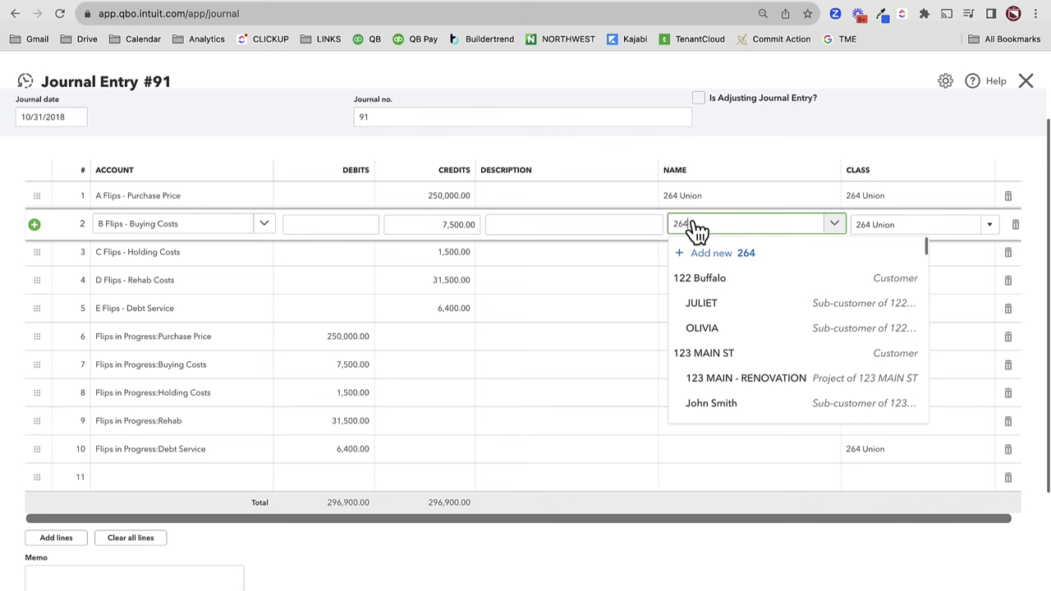
pyautogui.click(718, 303)
# - Set the name on the Buying Costs, Holding Costs and Rehab Costs credits, lines 2 to 4, to the customer 264 Union
pyautogui.click(704, 267)
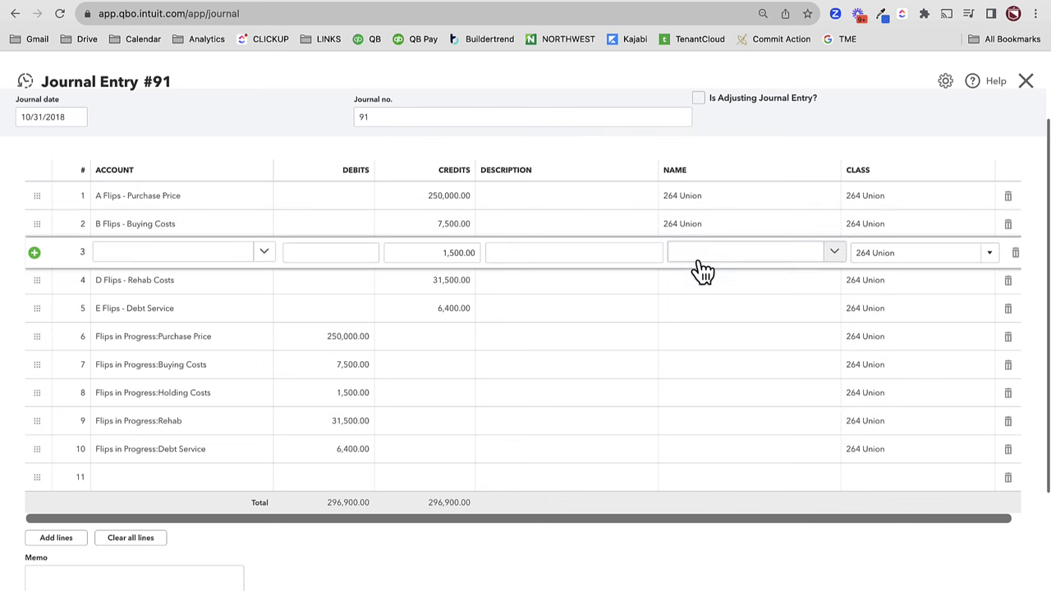
pyautogui.click(713, 256)
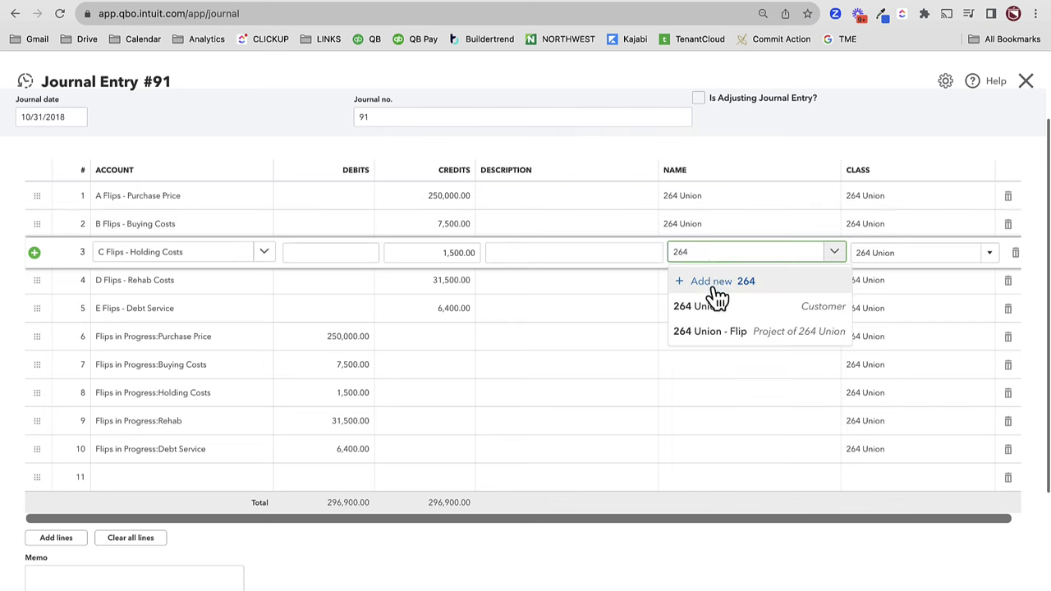
pyautogui.click(716, 303)
pyautogui.click(689, 288)
pyautogui.write('264')
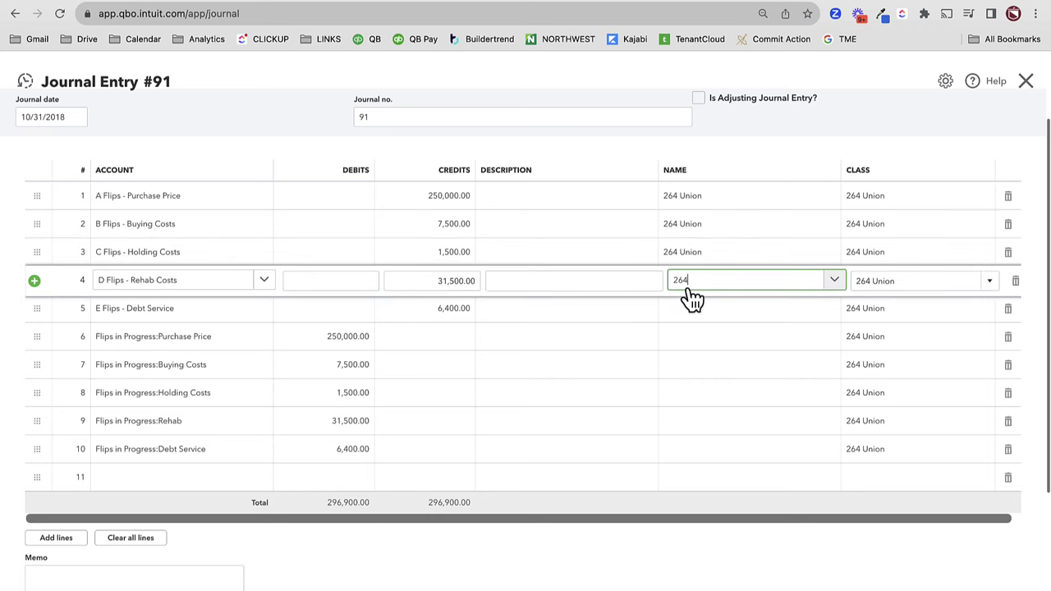
pyautogui.click(703, 333)
# - Set the name on the Debt Service credit on line 5 and the Purchase Price debit on line 6 to the customer 264 Union
pyautogui.click(695, 324)
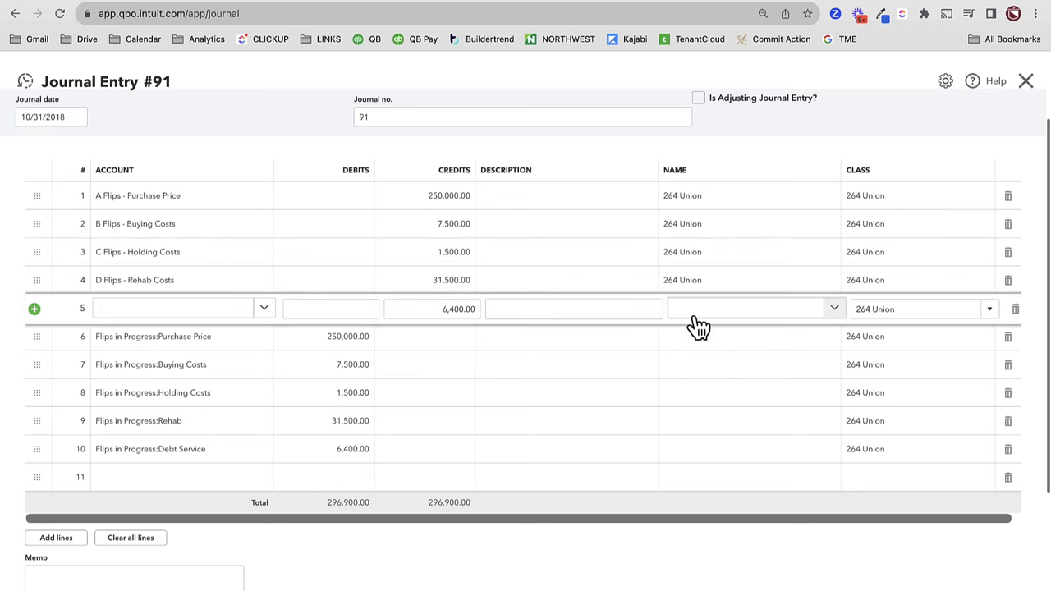
pyautogui.click(696, 317)
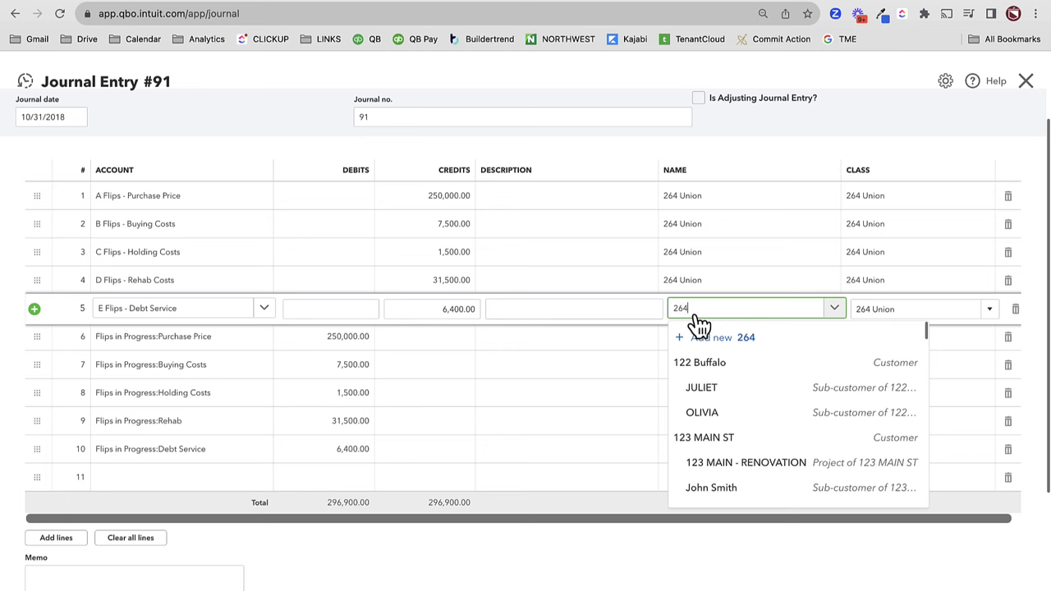
pyautogui.write('264')
pyautogui.click(703, 362)
pyautogui.click(698, 352)
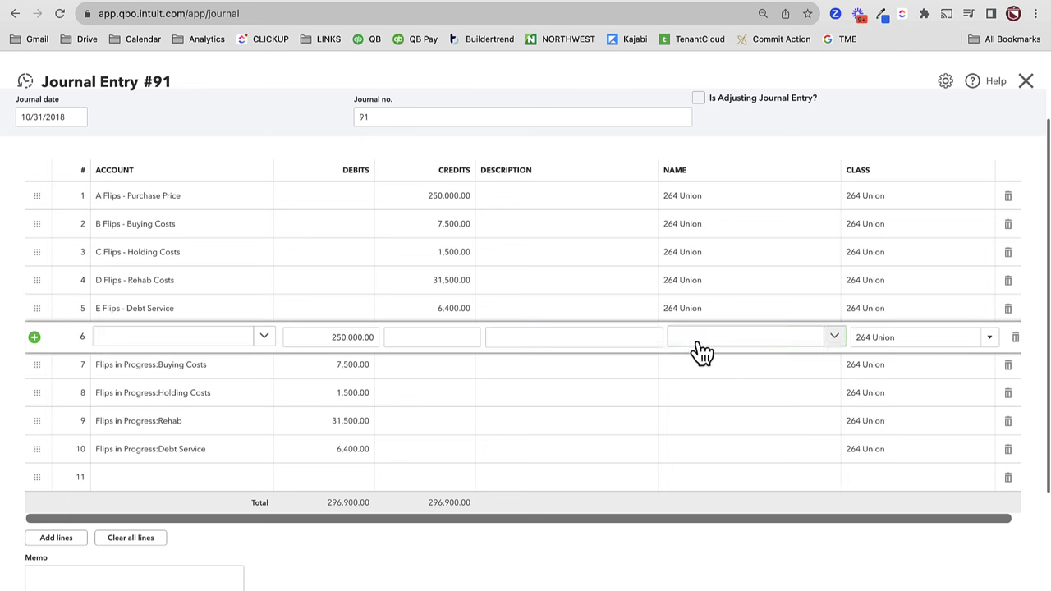
pyautogui.click(696, 344)
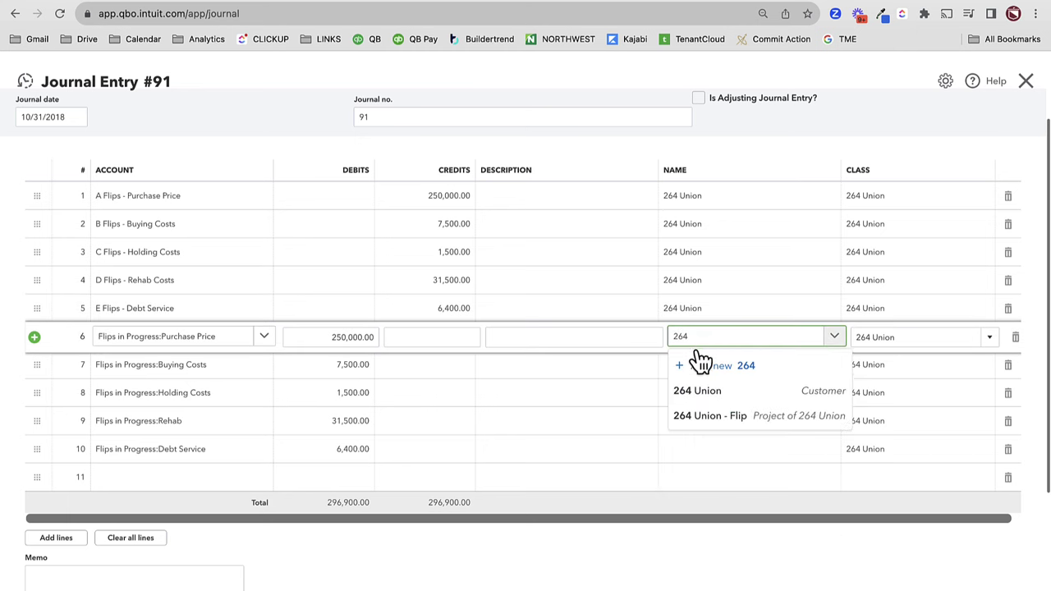
pyautogui.click(694, 393)
# - Set the name on the Buying Costs and Holding Costs debits, lines 7 and 8, to the customer 264 Union
pyautogui.click(687, 376)
pyautogui.write('264')
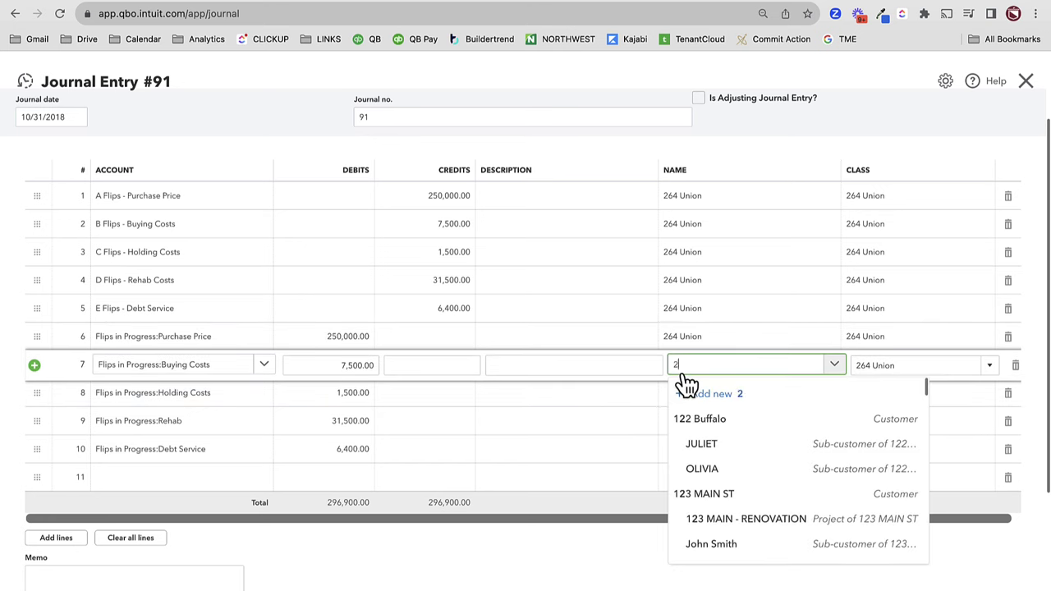
pyautogui.click(698, 421)
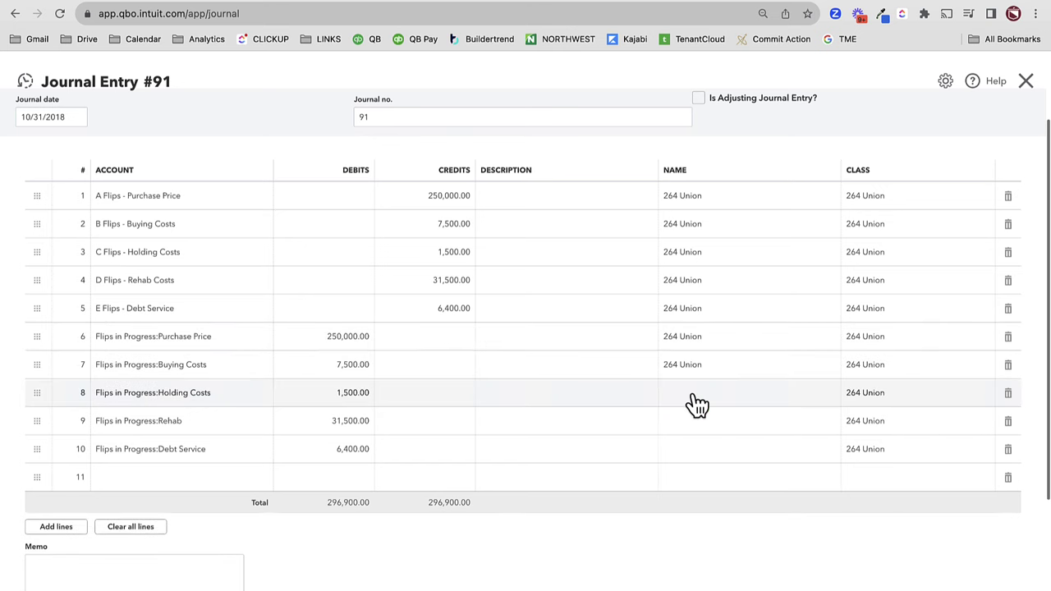
pyautogui.click(690, 403)
pyautogui.write('264')
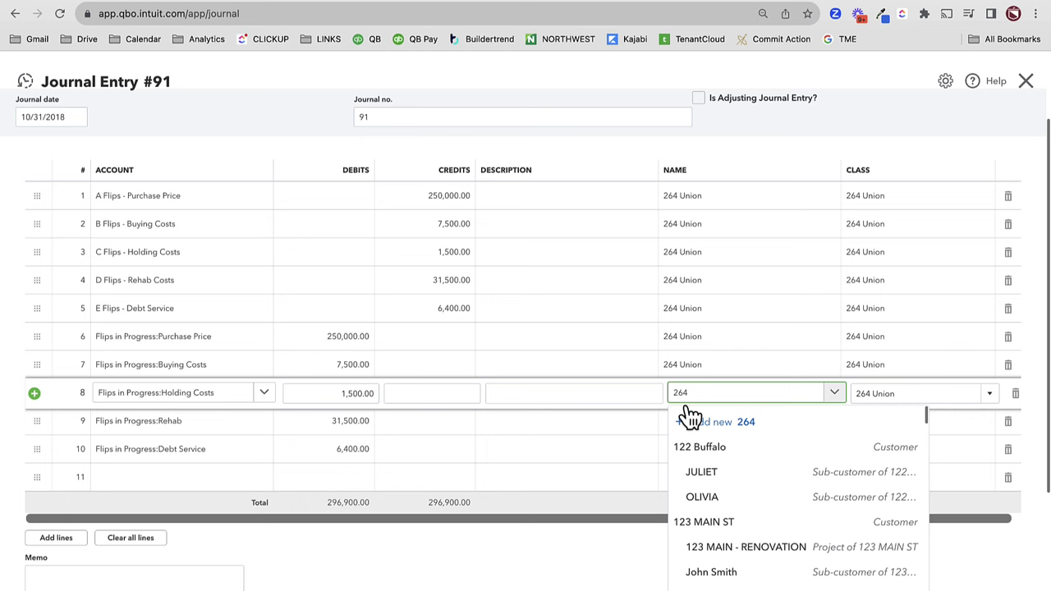
pyautogui.click(695, 436)
# - Set the name on the Rehab and Debt Service debits, lines 9 and 10, to the customer 264 Union and save the journal entry
pyautogui.click(690, 432)
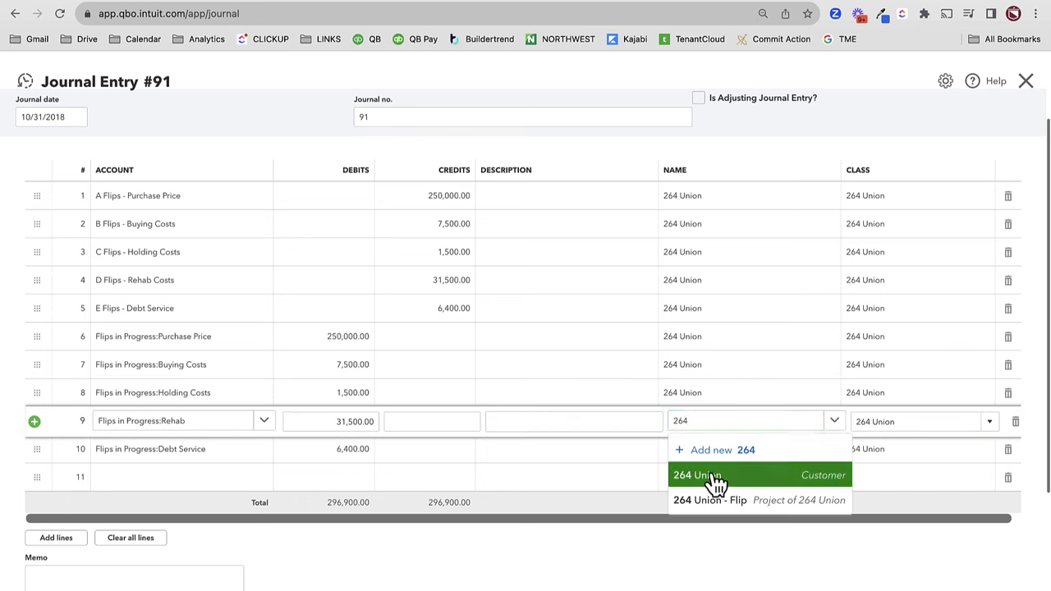
pyautogui.click(711, 474)
pyautogui.click(700, 459)
pyautogui.write('264')
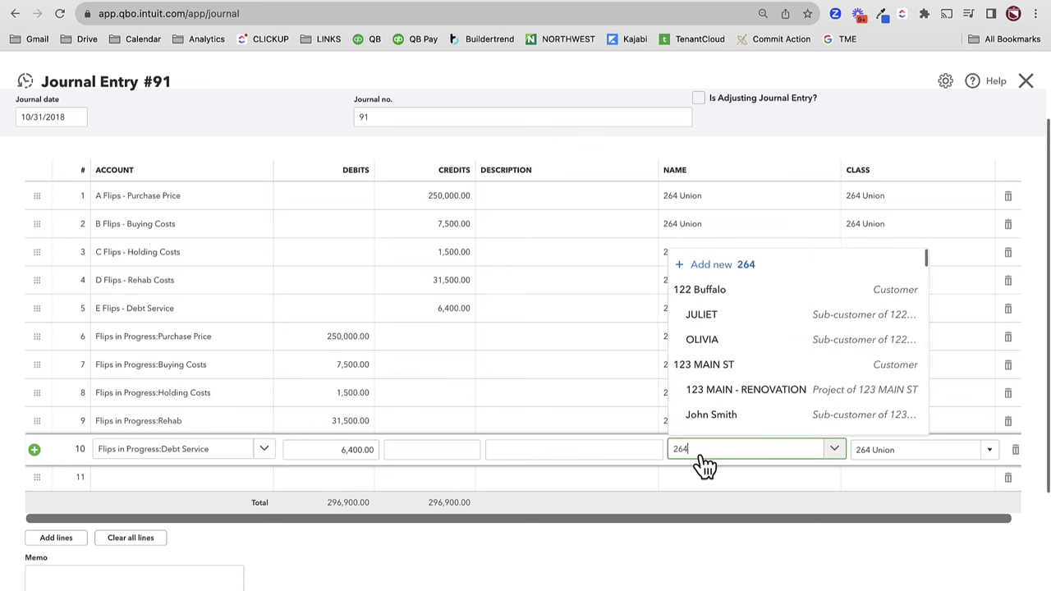
pyautogui.click(707, 396)
pyautogui.click(234, 125)
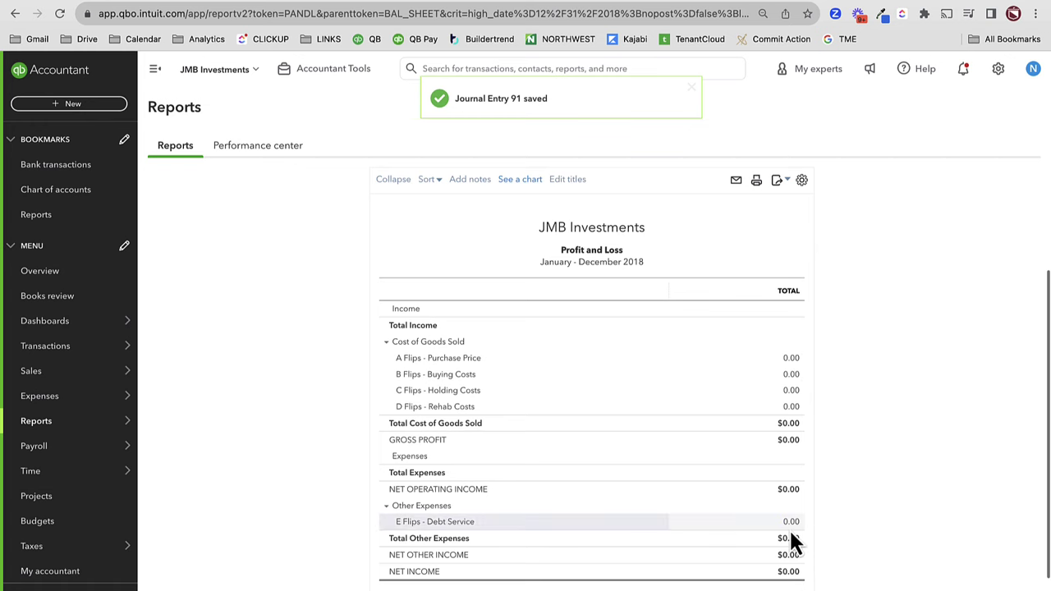
# - Check the flip cost accounts and net income in the January - December 2018 Profit and Loss report
pyautogui.scroll(-1, 789, 527)
pyautogui.scroll(2, 789, 527)
pyautogui.scroll(1, 220, 170)
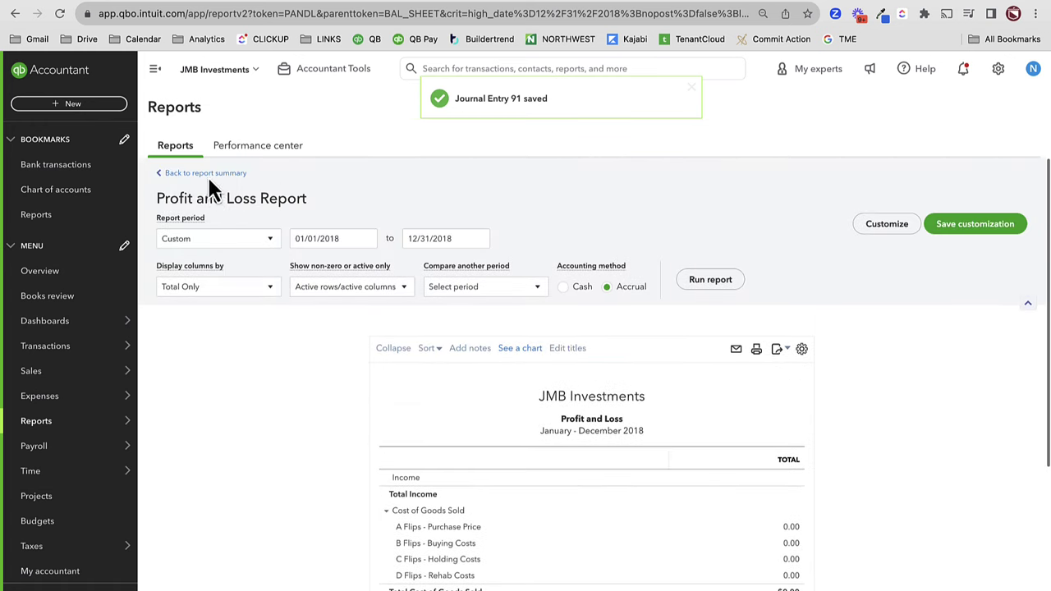
# - Return to the 2018 Balance Sheet and examine the Flips in Progress sub-accounts, liabilities and equity
pyautogui.click(209, 176)
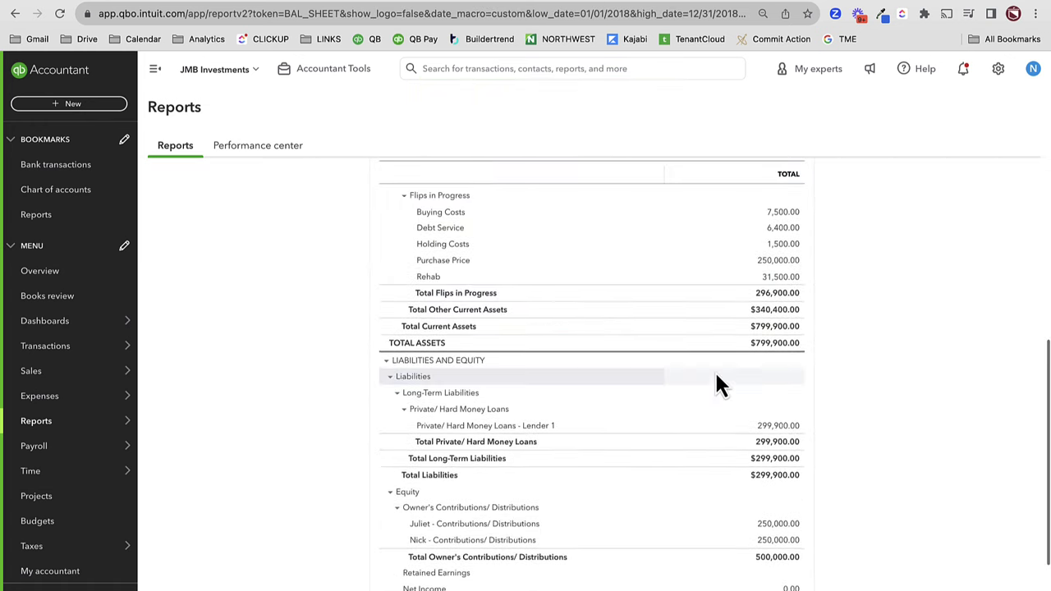
pyautogui.scroll(3, 718, 380)
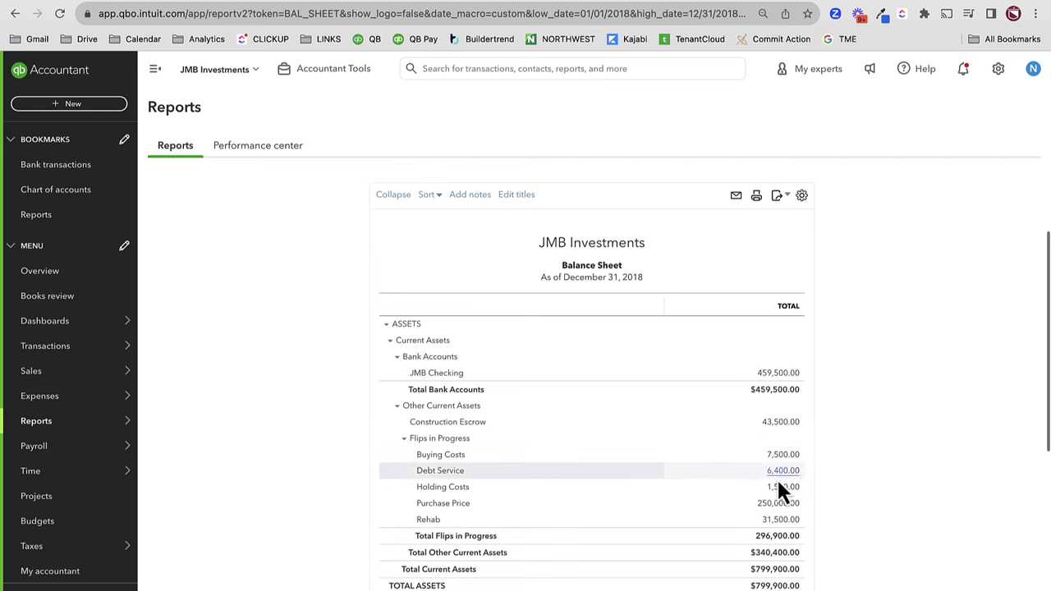
pyautogui.scroll(-5, 778, 521)
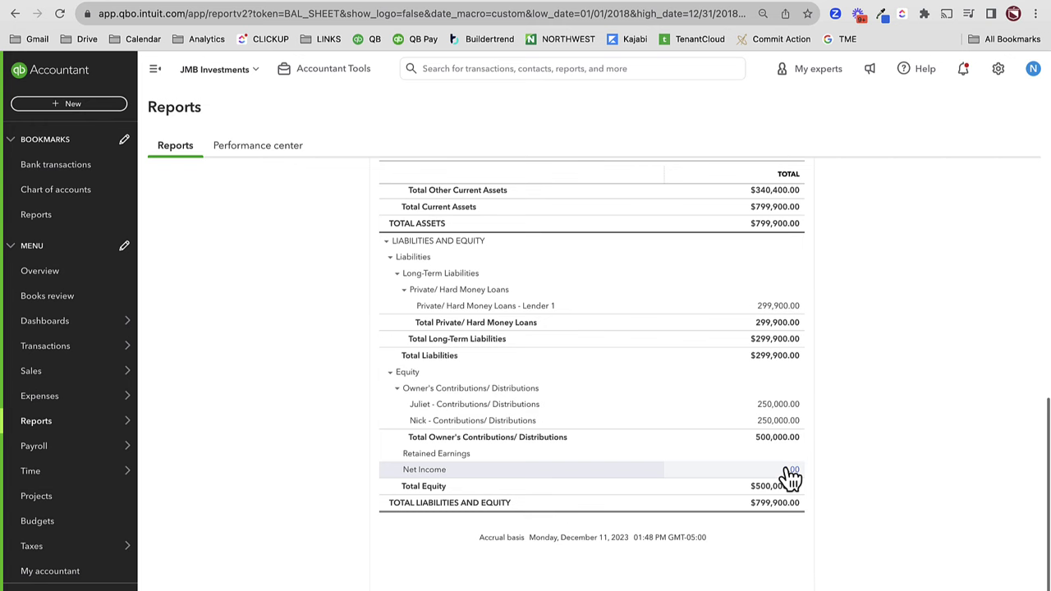
# - Open the 264 Union - Flip project and review its income and costs
pyautogui.click(41, 497)
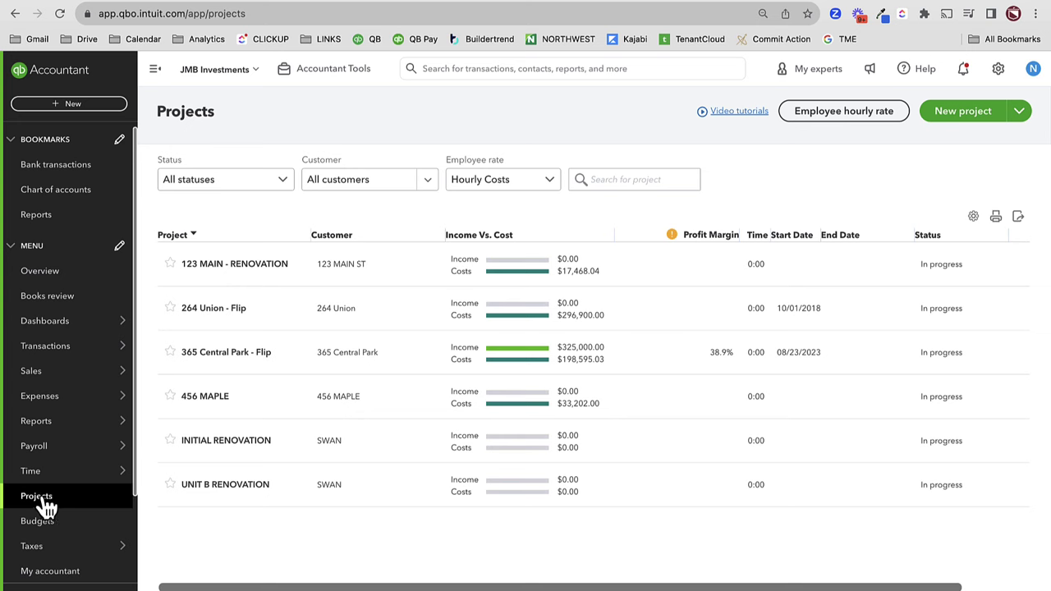
pyautogui.click(218, 313)
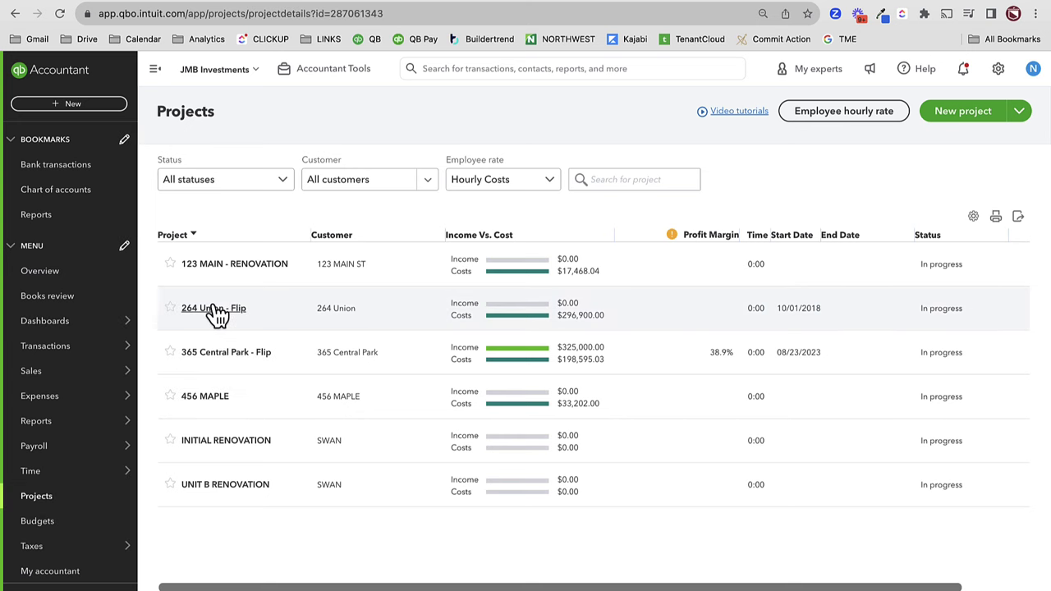
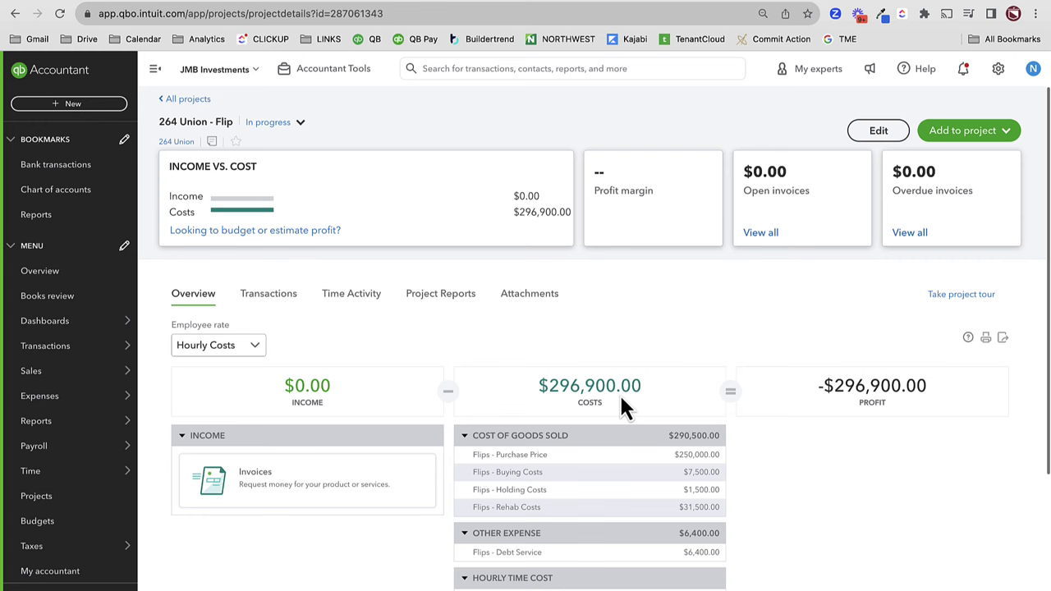
# - Open the custom report Balance Sheet - 2018 from the Key Financials group
pyautogui.moveTo(107, 421)
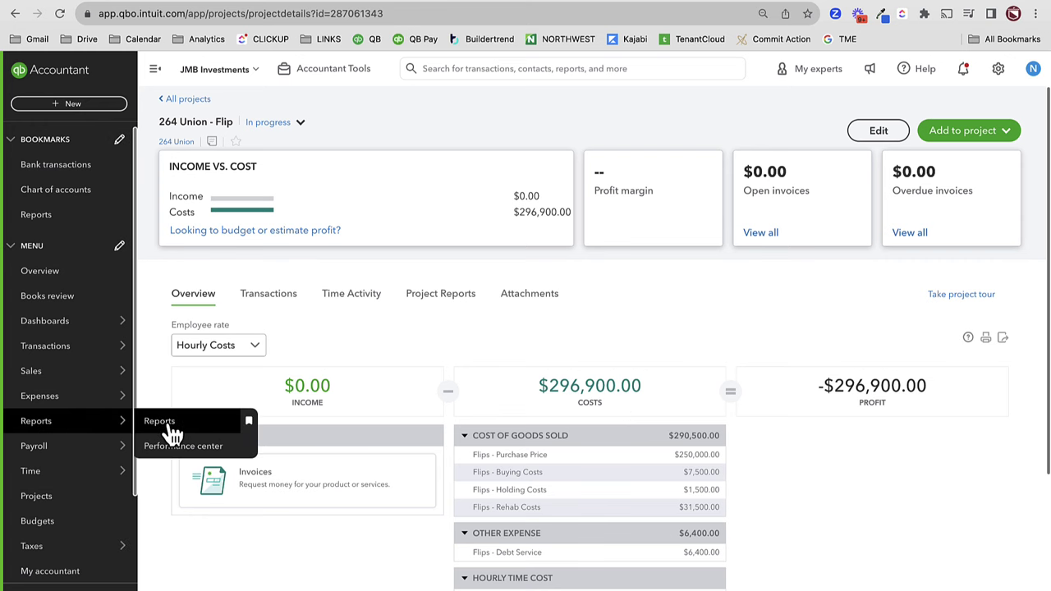
pyautogui.click(169, 427)
pyautogui.scroll(-5, 258, 556)
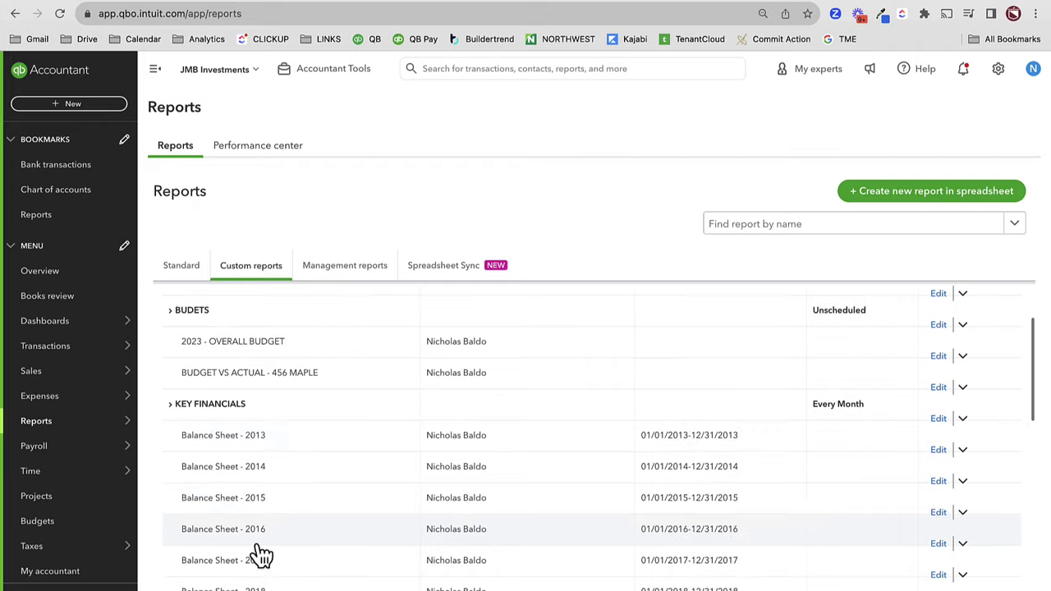
pyautogui.click(247, 557)
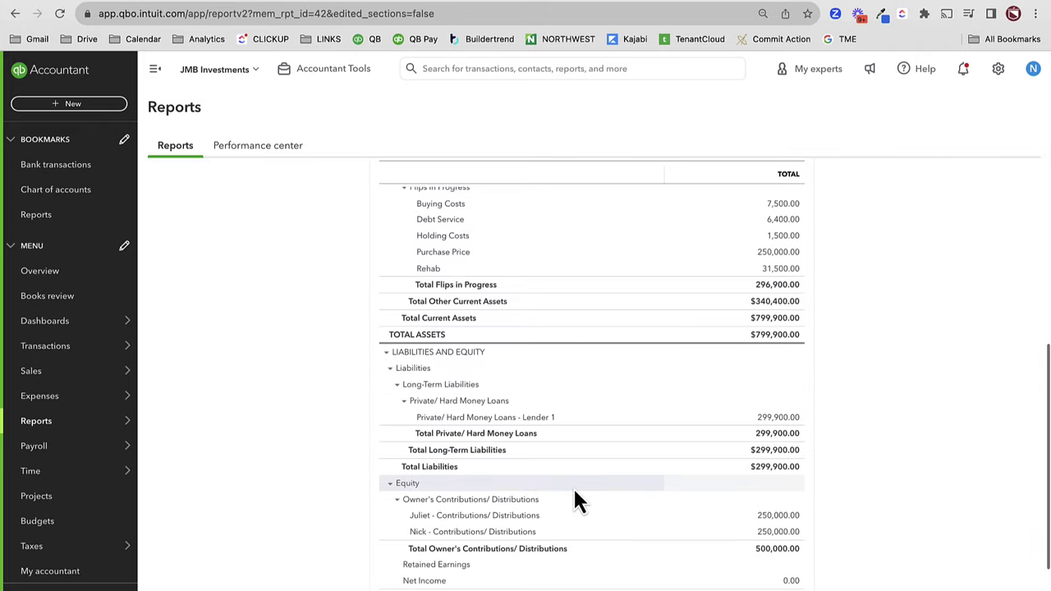
pyautogui.scroll(5, 573, 493)
pyautogui.scroll(1, 555, 499)
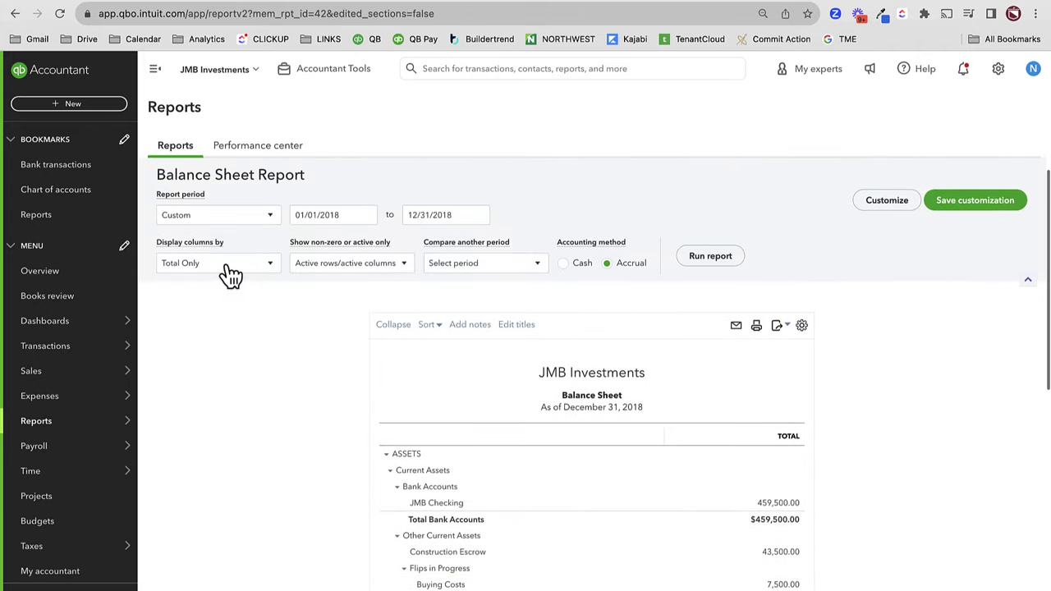
# - Run the Balance Sheet with columns displayed by Classes and review the 264 Union column
pyautogui.click(225, 267)
pyautogui.click(197, 435)
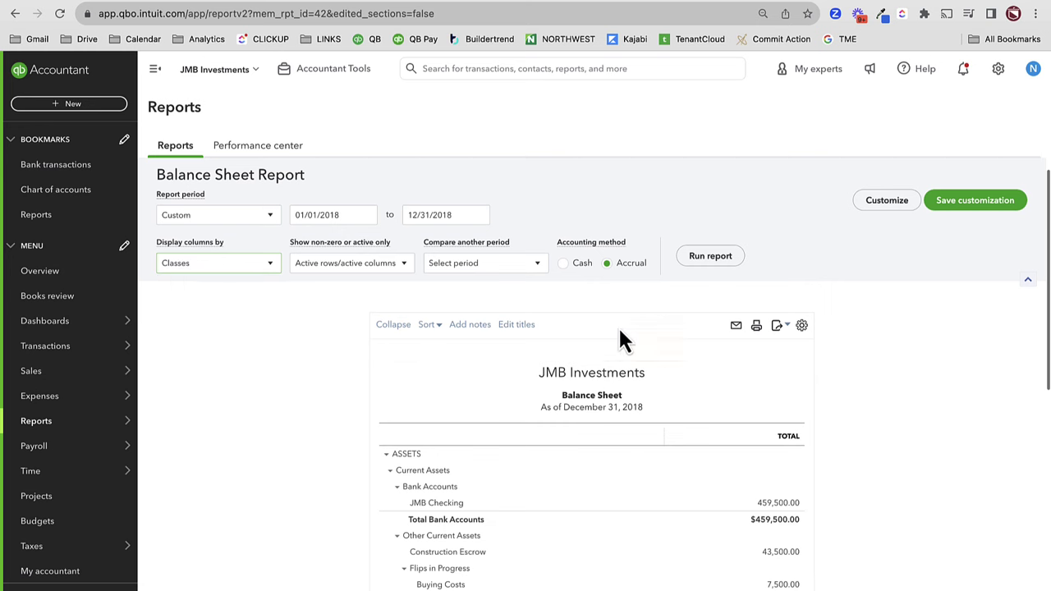
pyautogui.click(711, 256)
pyautogui.scroll(-2, 709, 265)
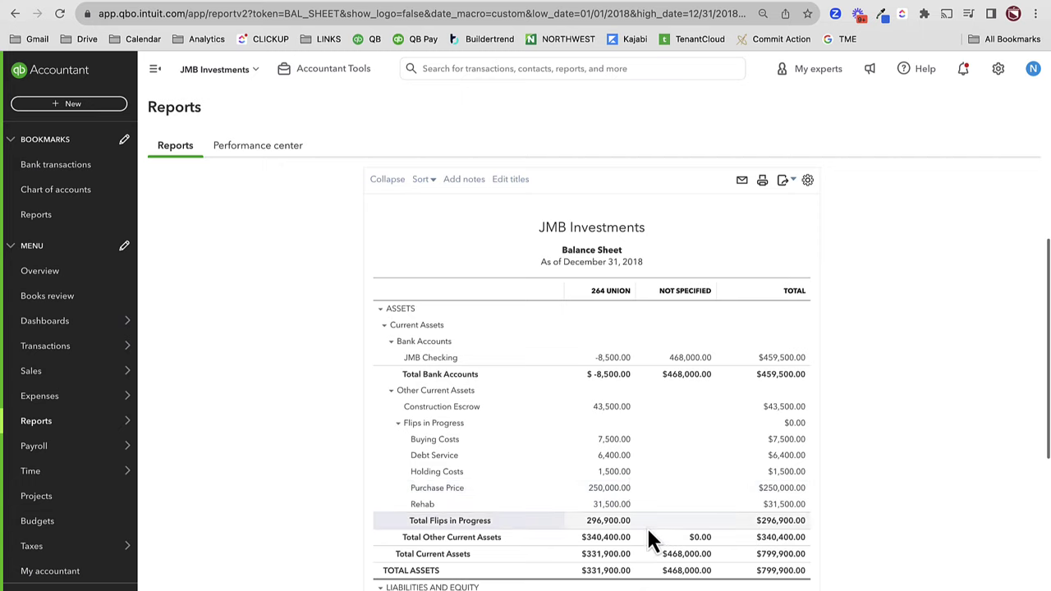
pyautogui.scroll(-2, 647, 525)
pyautogui.scroll(-3, 648, 529)
pyautogui.scroll(5, 647, 529)
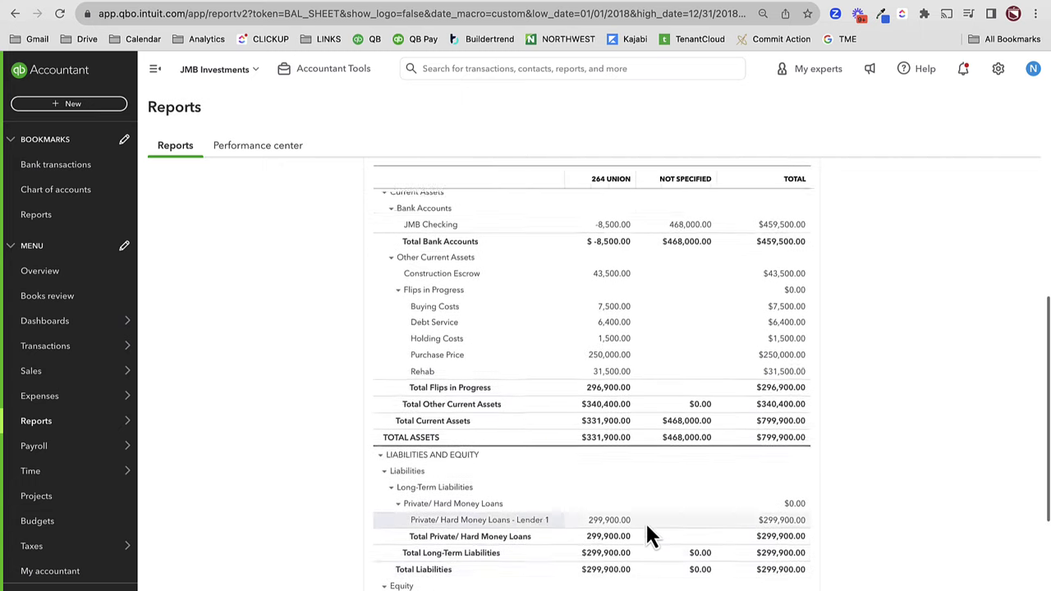
pyautogui.scroll(2, 647, 527)
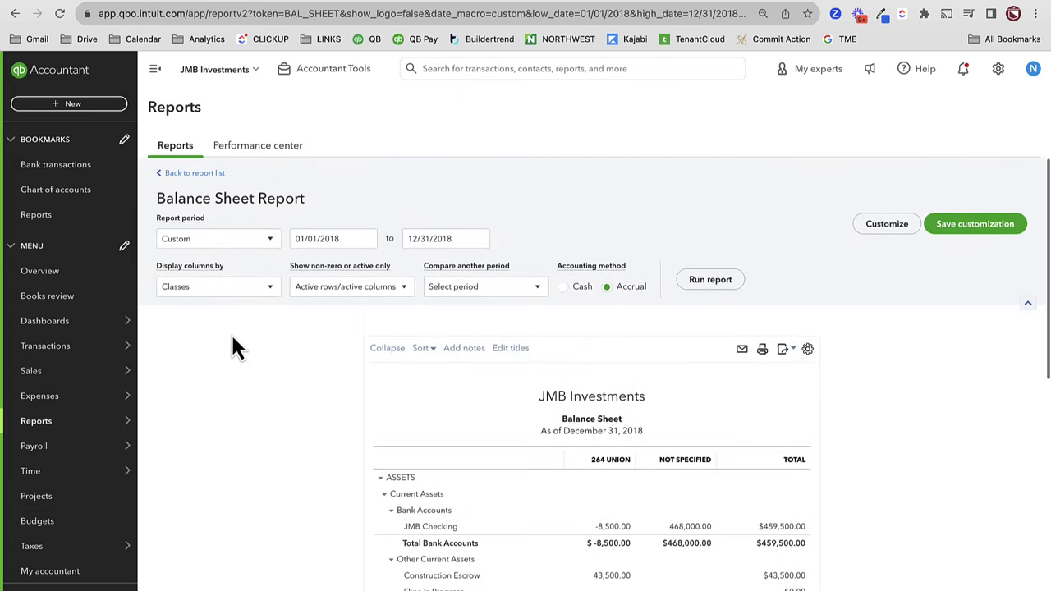
# - Run the Balance Sheet with columns displayed by Customers and examine the 264 Union customer, project and total columns
pyautogui.click(205, 293)
pyautogui.click(211, 432)
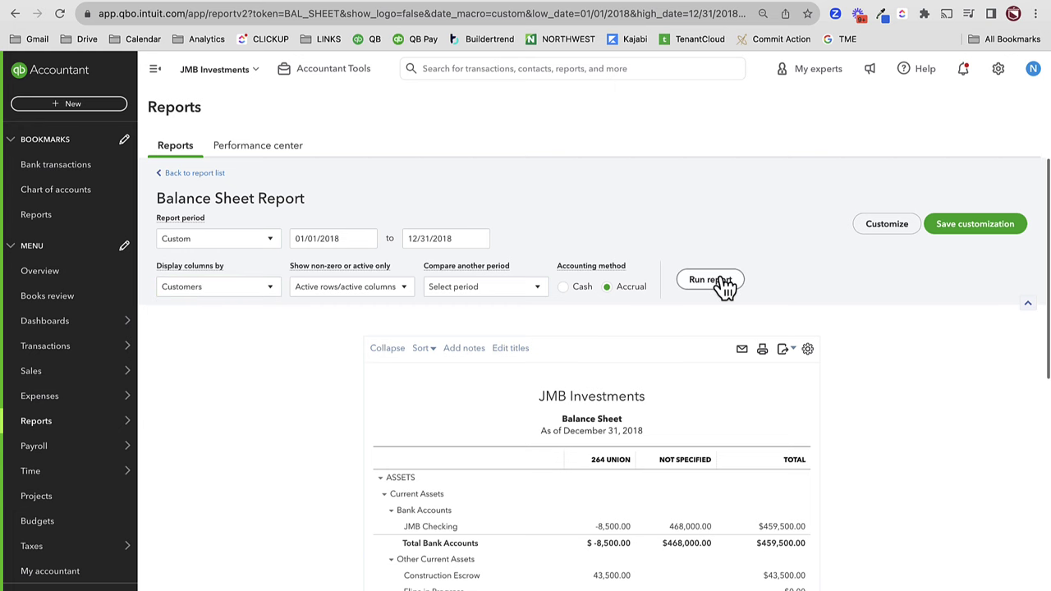
pyautogui.click(712, 280)
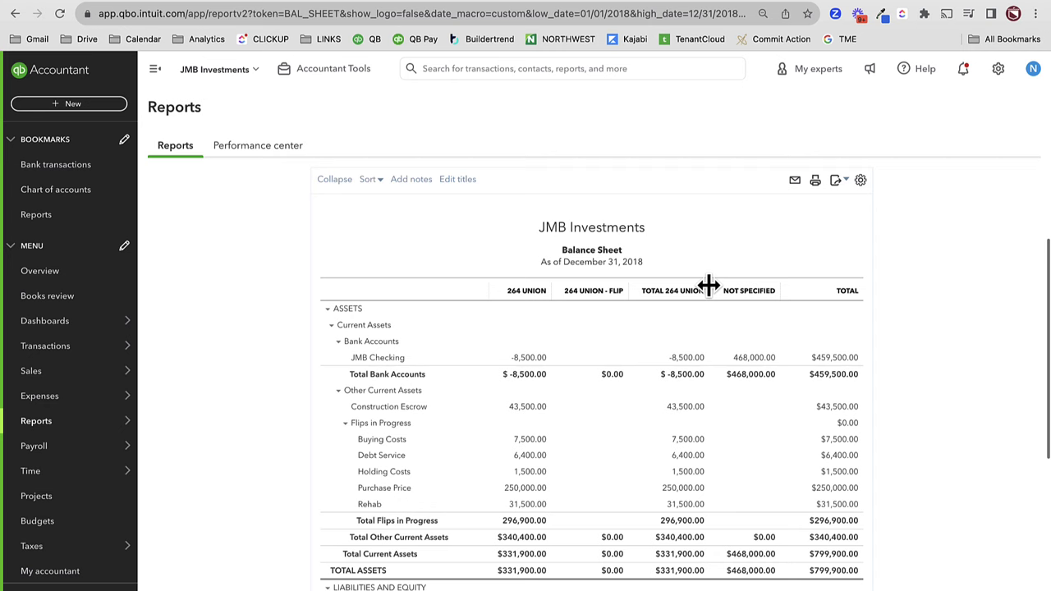
pyautogui.tripleClick(600, 291)
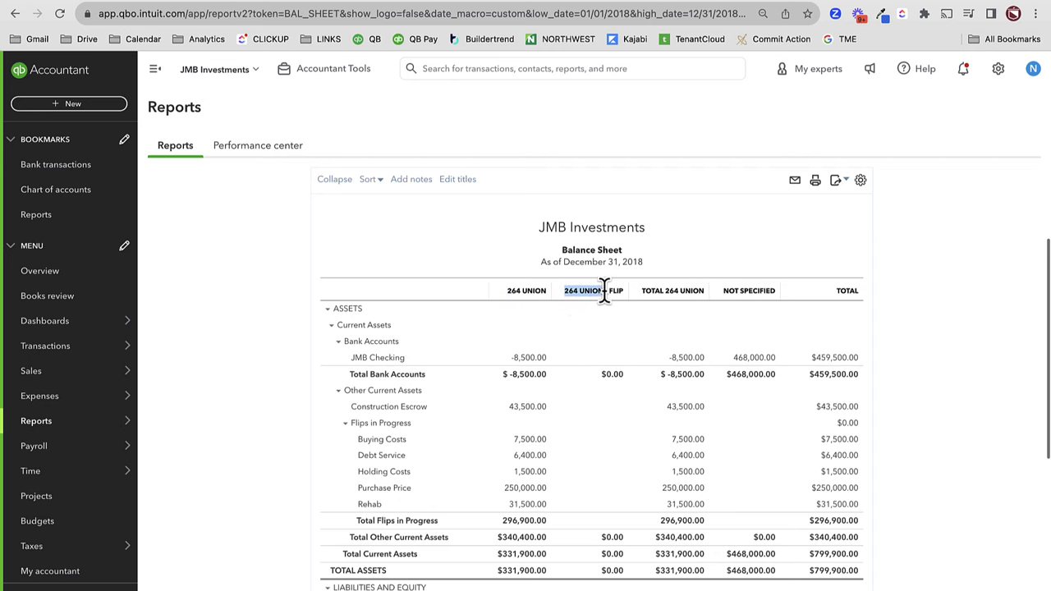
pyautogui.tripleClick(708, 289)
pyautogui.scroll(3, 420, 397)
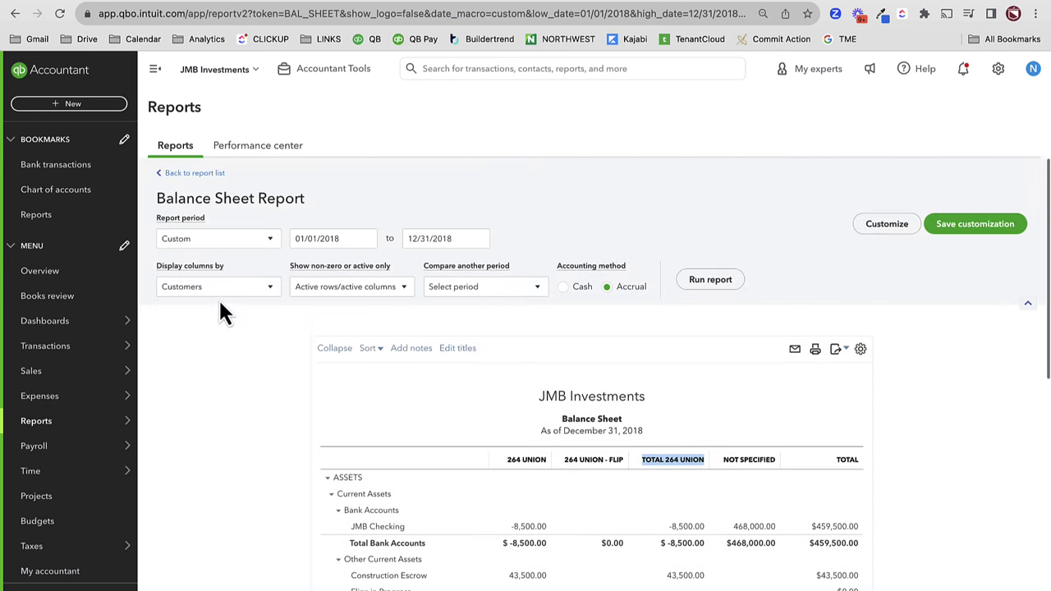
# - Run the Balance Sheet again with columns displayed as Total Only
pyautogui.click(217, 287)
pyautogui.click(183, 309)
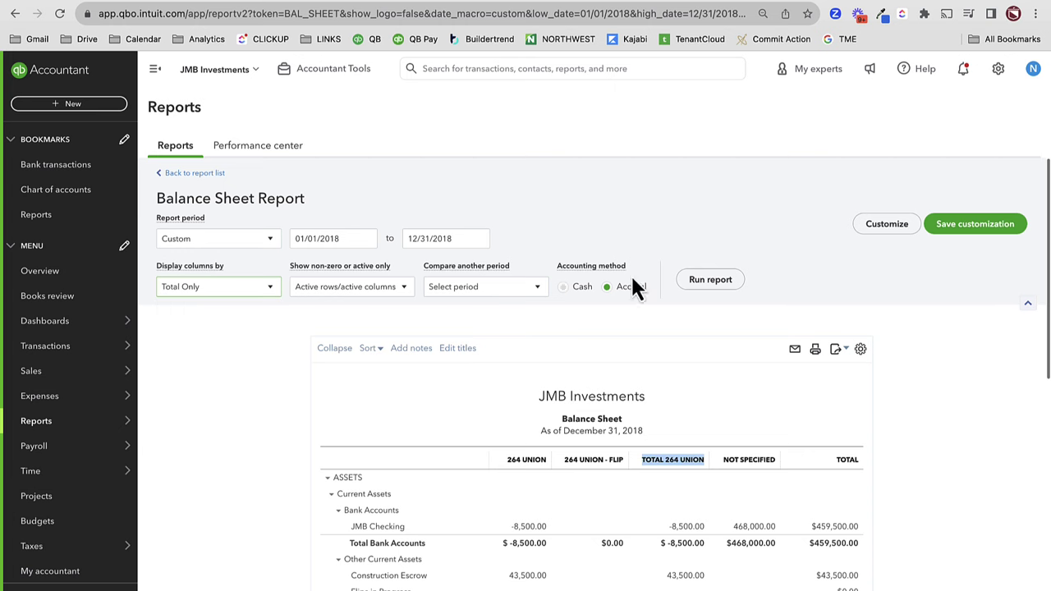
pyautogui.click(702, 286)
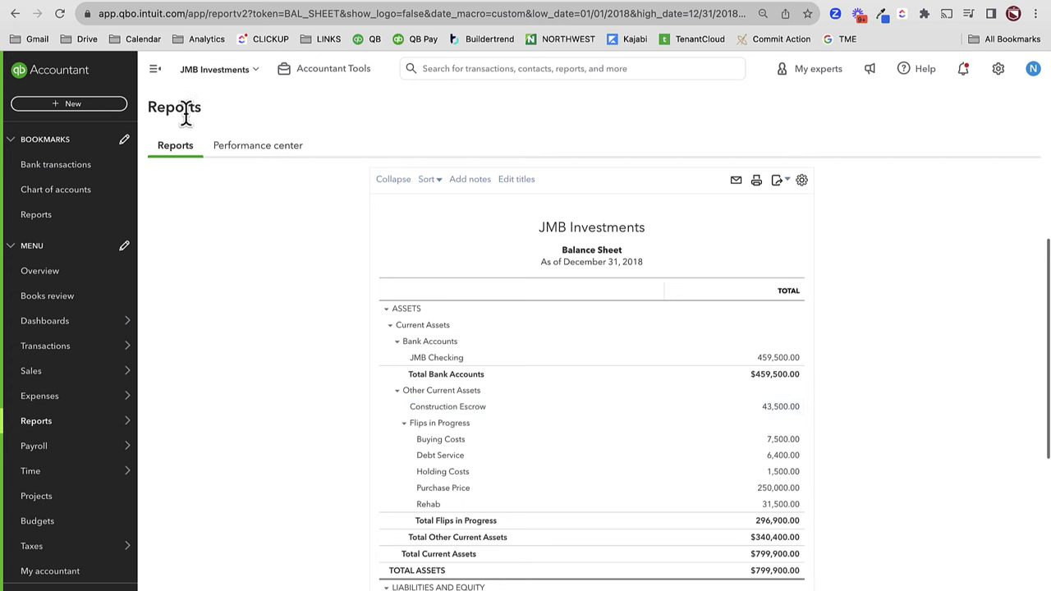
# - Start a new expense paid from JMB Checking and set its payment date to 11/30/2018
pyautogui.click(69, 103)
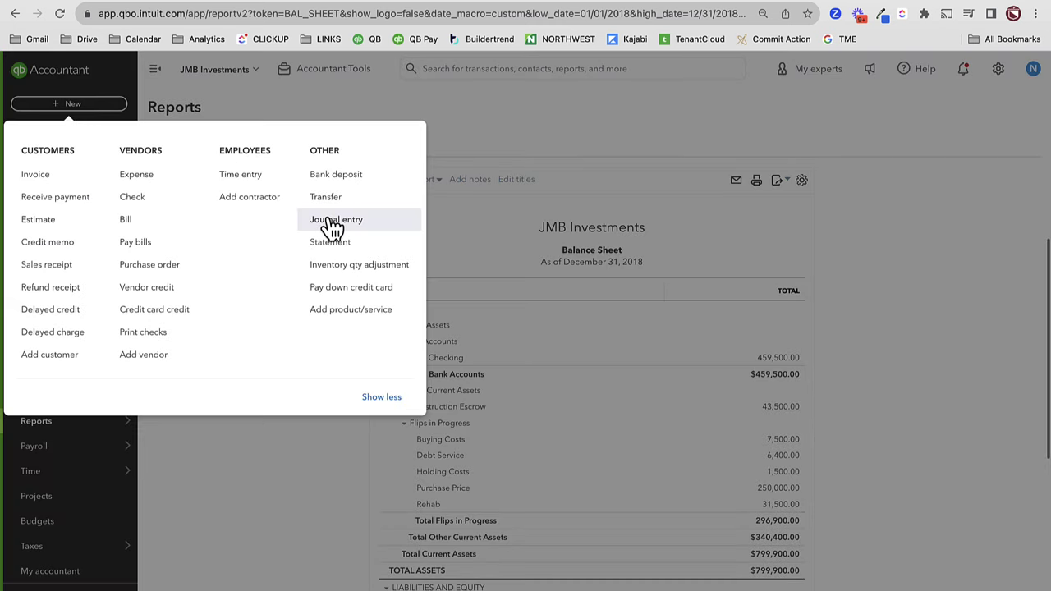
pyautogui.click(156, 176)
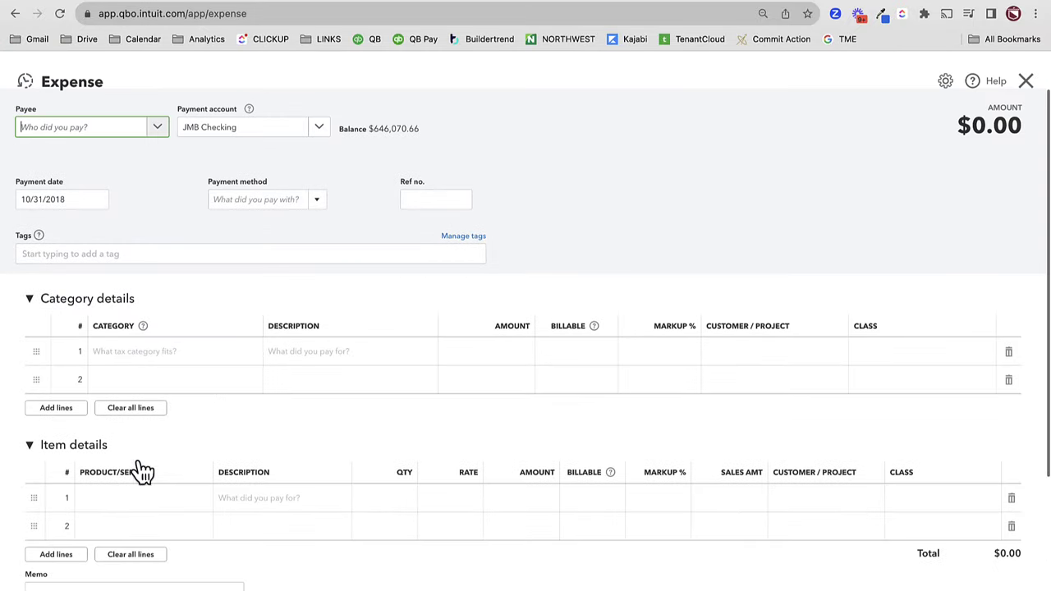
pyautogui.click(96, 200)
pyautogui.click(107, 231)
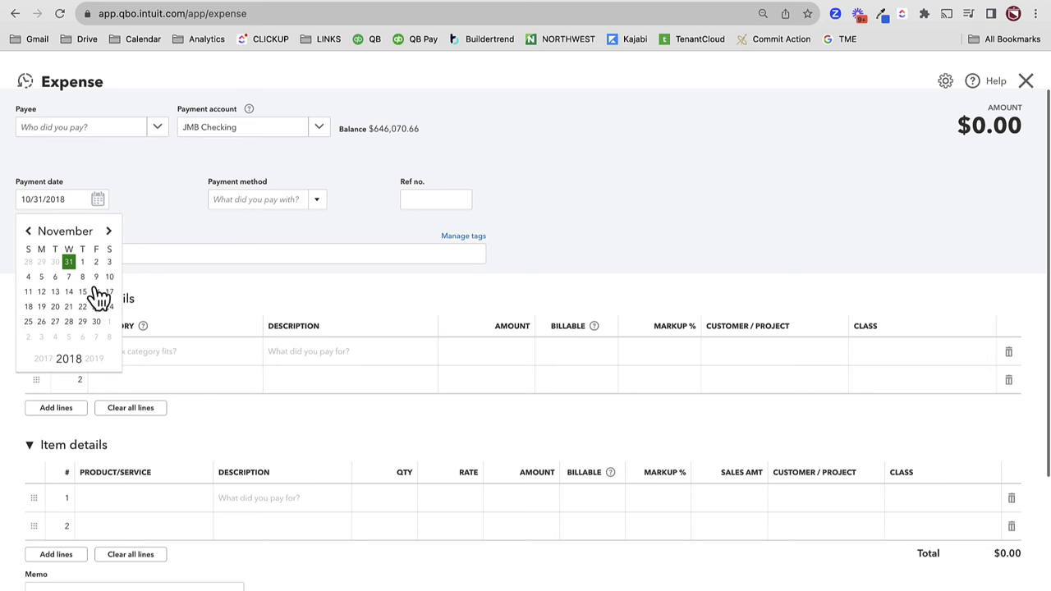
pyautogui.click(69, 262)
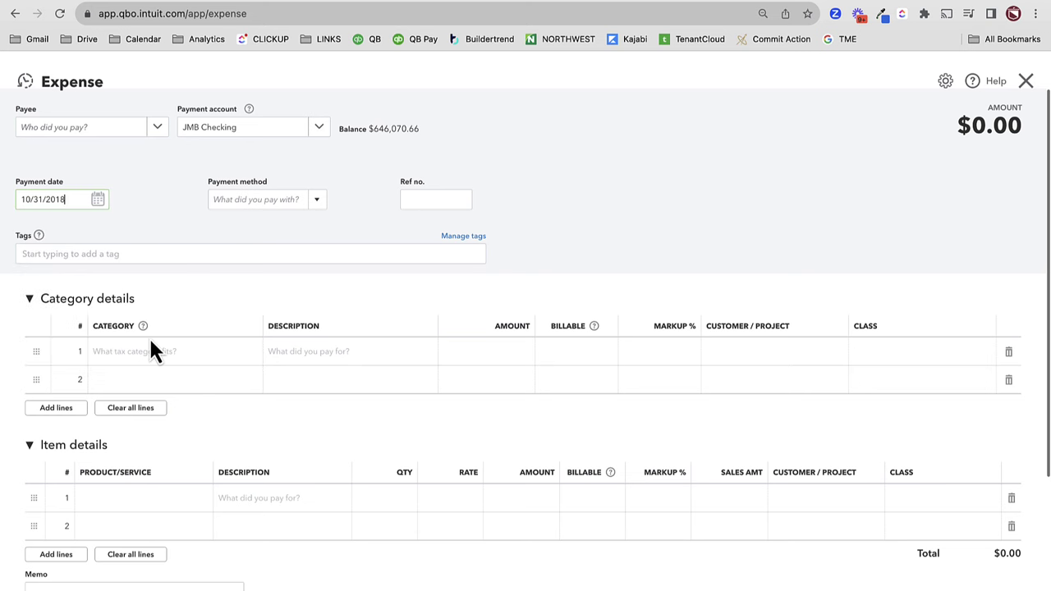
pyautogui.tripleClick(67, 200)
pyautogui.write('11/30/2018')
pyautogui.press('Tab')
# - Add the item 5B. Sheetrock & Interior Paint to the expense with quantity 1 and a rate of 23,500
pyautogui.click(127, 503)
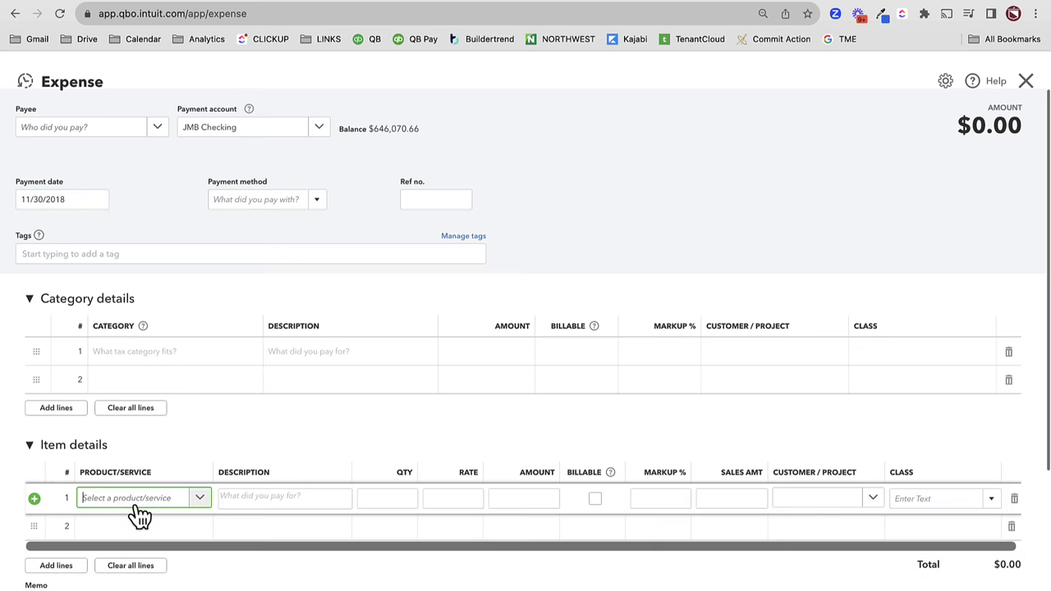
pyautogui.write('dr')
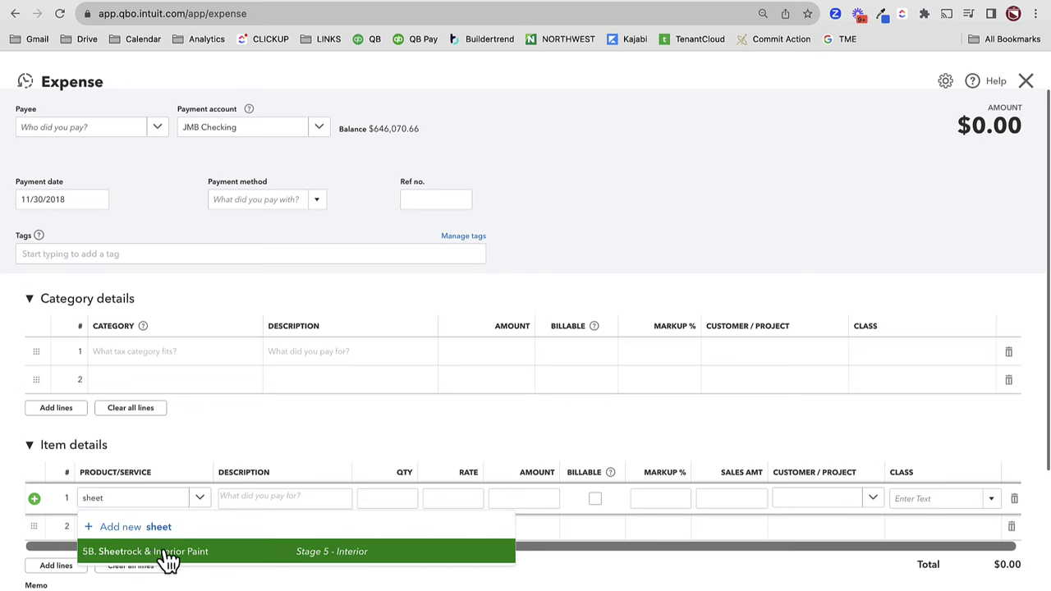
pyautogui.click(169, 563)
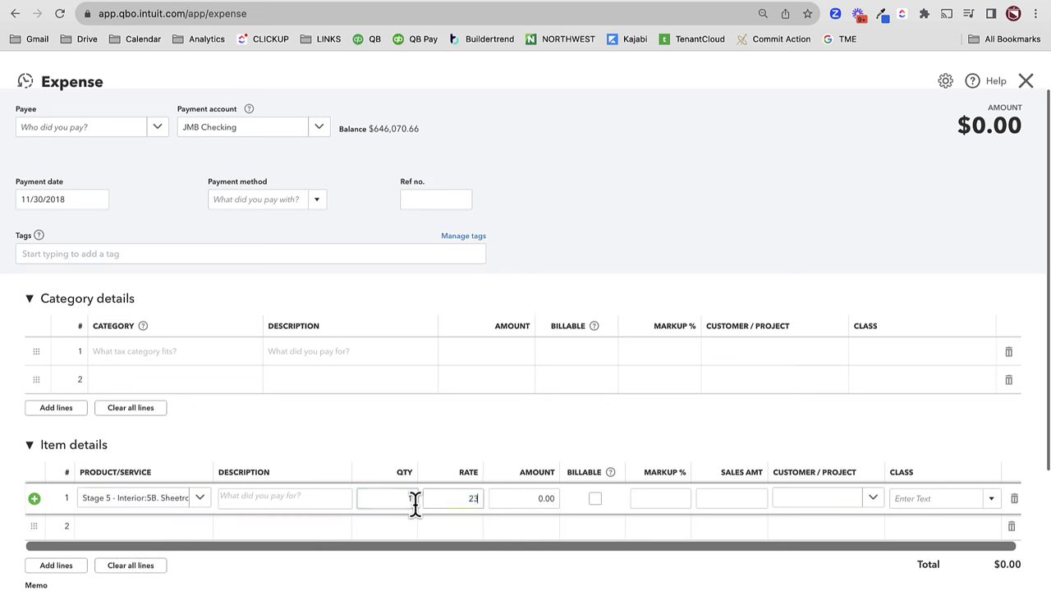
pyautogui.write('23500')
pyautogui.press('Tab')
pyautogui.press('Tab')
pyautogui.press('Tab')
pyautogui.press('Tab')
pyautogui.press('Tab')
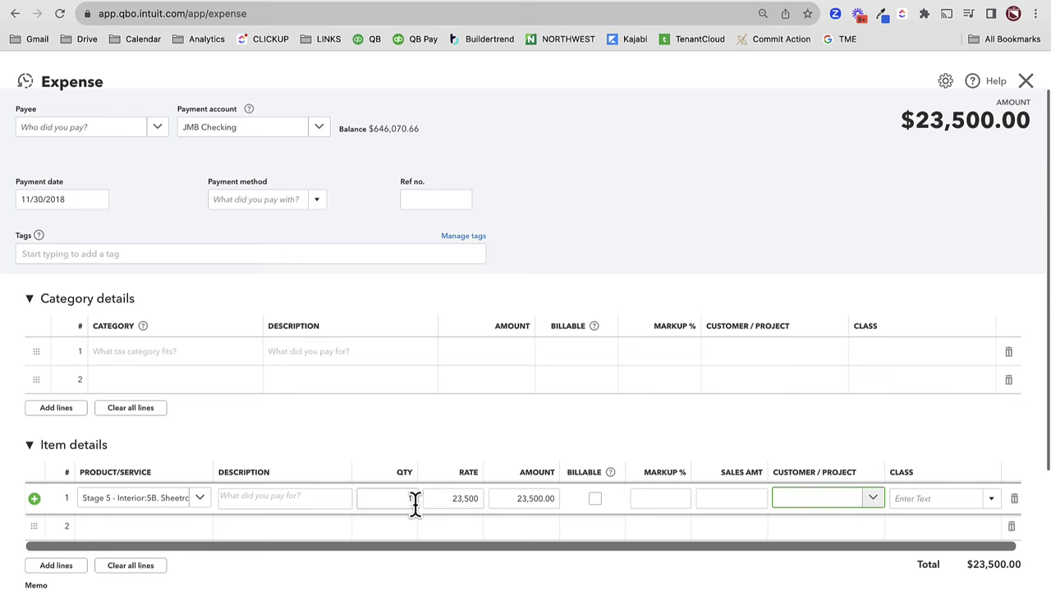
# - Assign the item line to the 264 Union - Flip project and the 264 Union class, and save the expense
pyautogui.write('264')
pyautogui.click(847, 467)
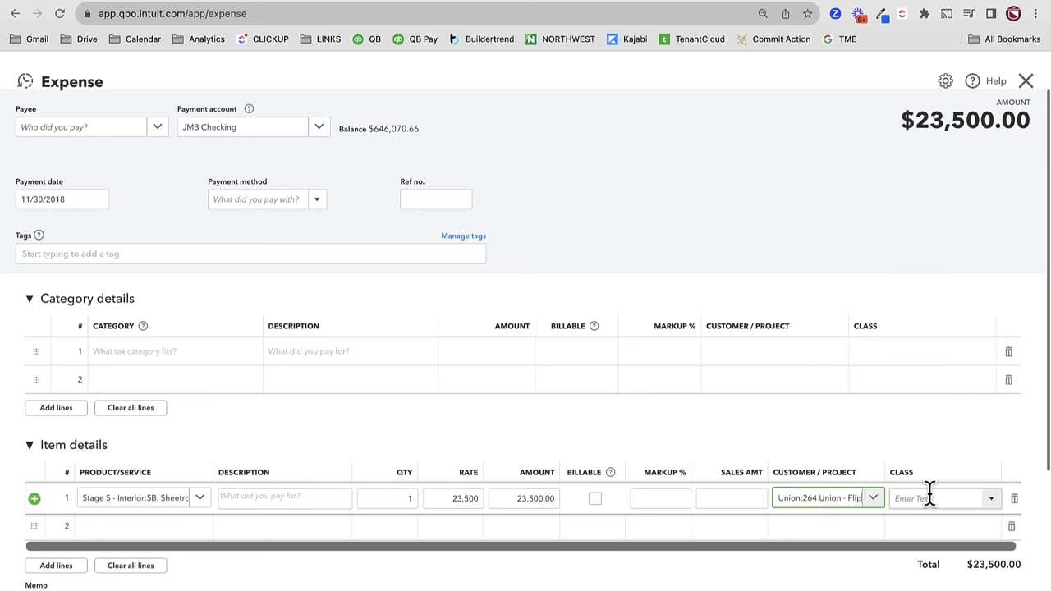
pyautogui.click(933, 493)
pyautogui.click(945, 544)
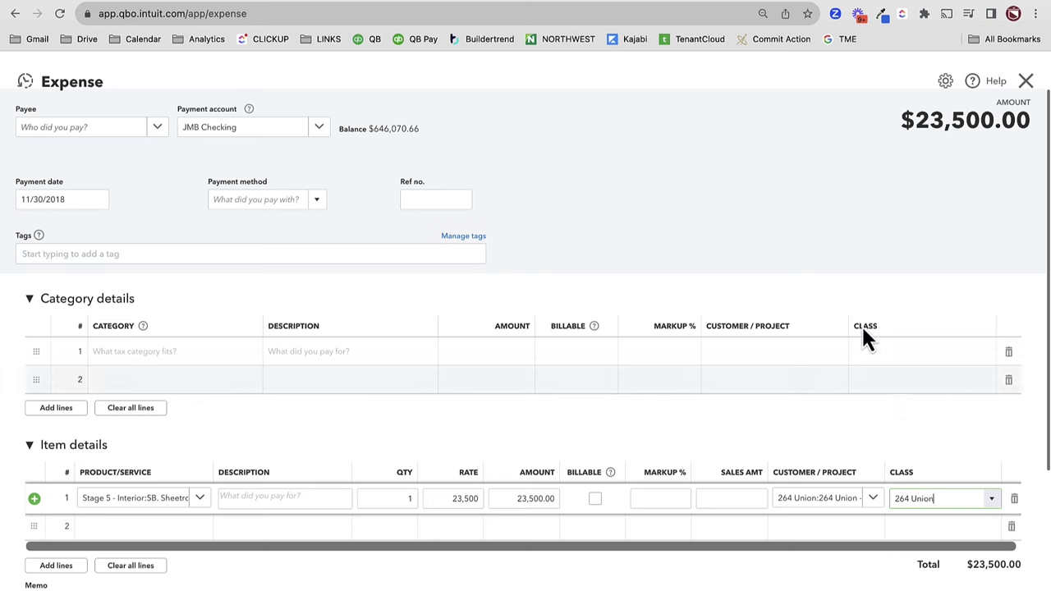
pyautogui.click(939, 537)
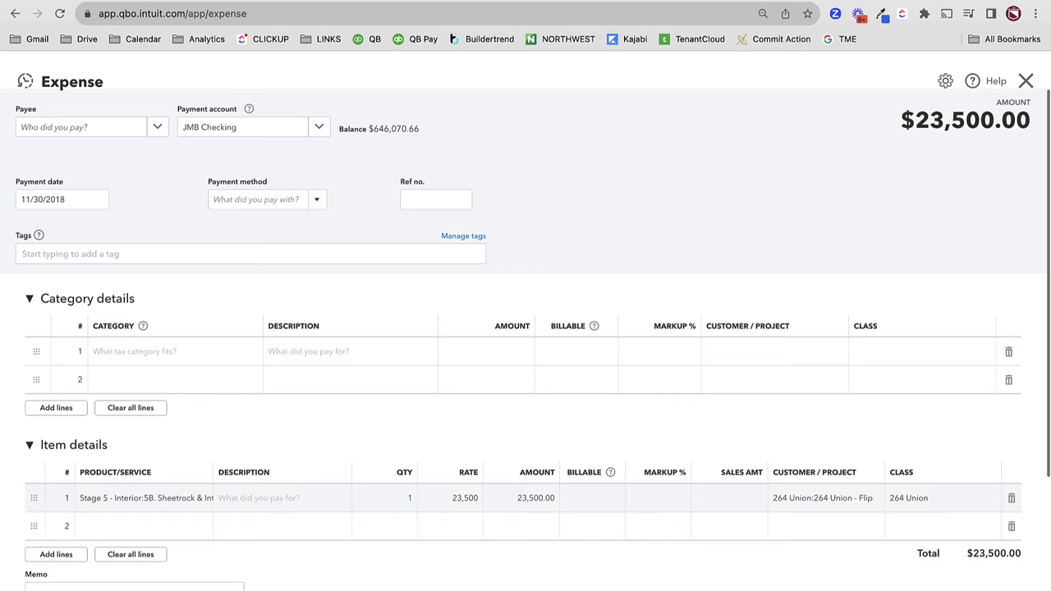
pyautogui.hotkey('ctrl', 'alt', 'd')
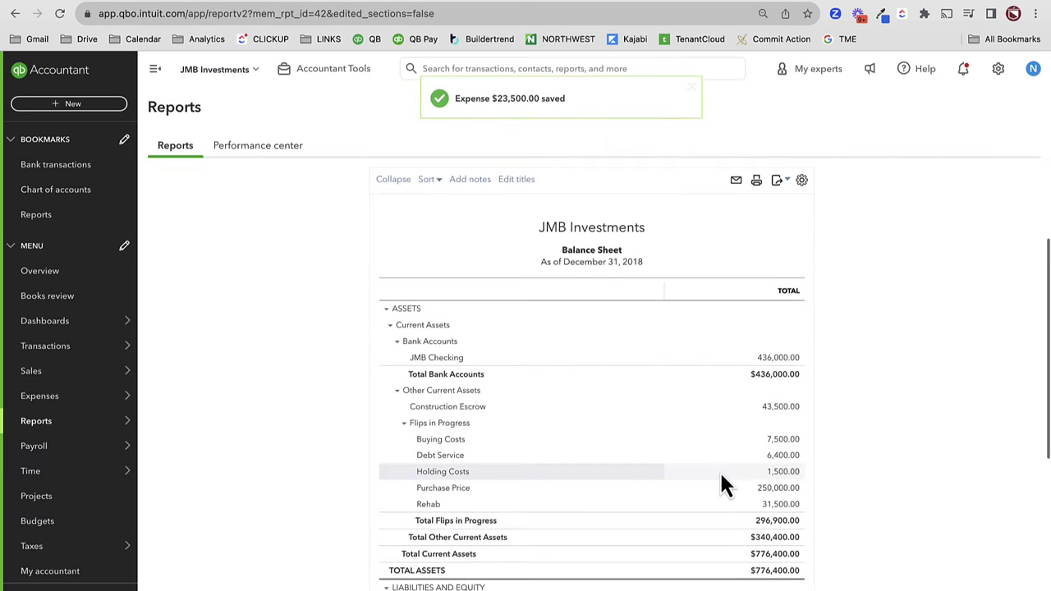
# - Drill down from the Balance Sheet's net income to the Profit and Loss and the C Flips - Holding Costs transactions
pyautogui.scroll(-5, 723, 484)
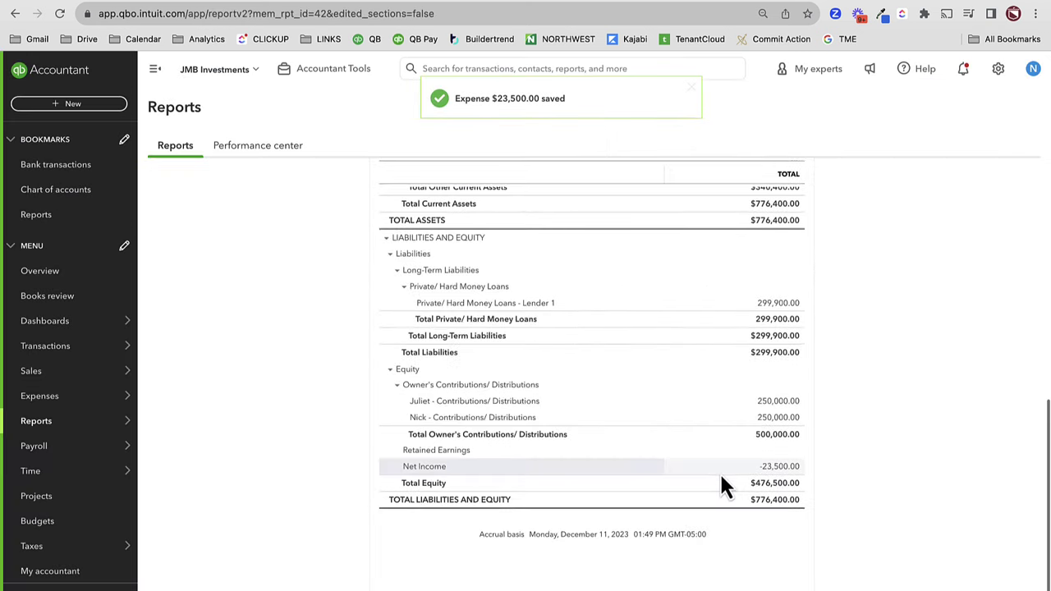
pyautogui.click(795, 468)
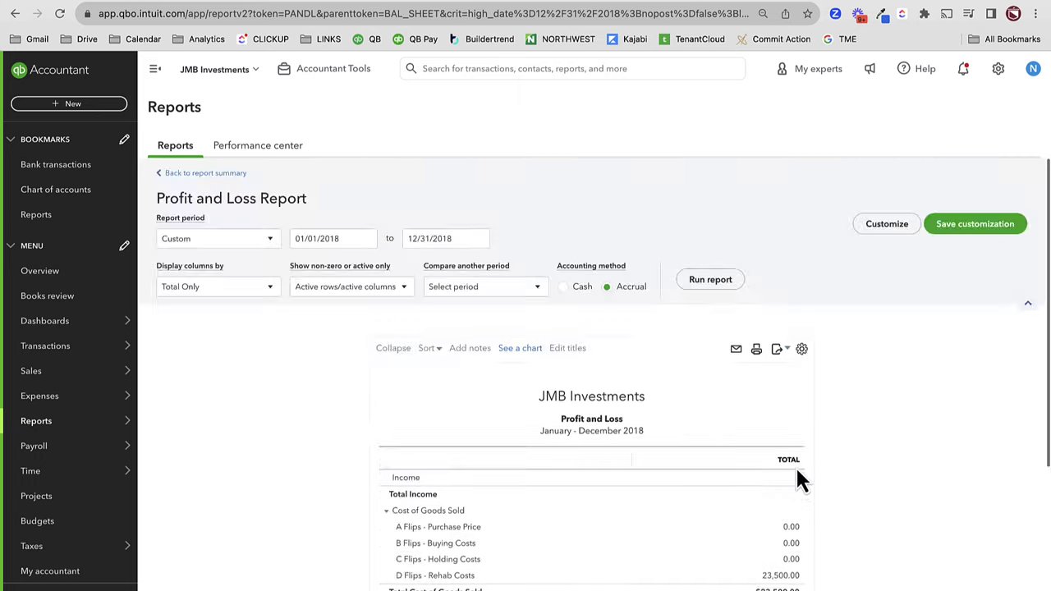
pyautogui.scroll(-2, 794, 476)
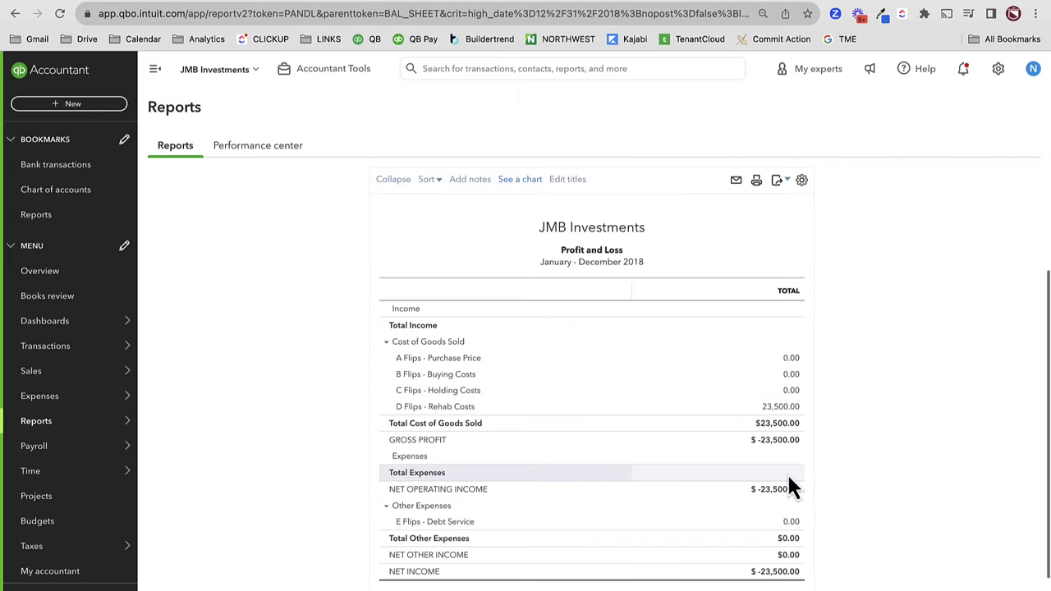
pyautogui.click(789, 396)
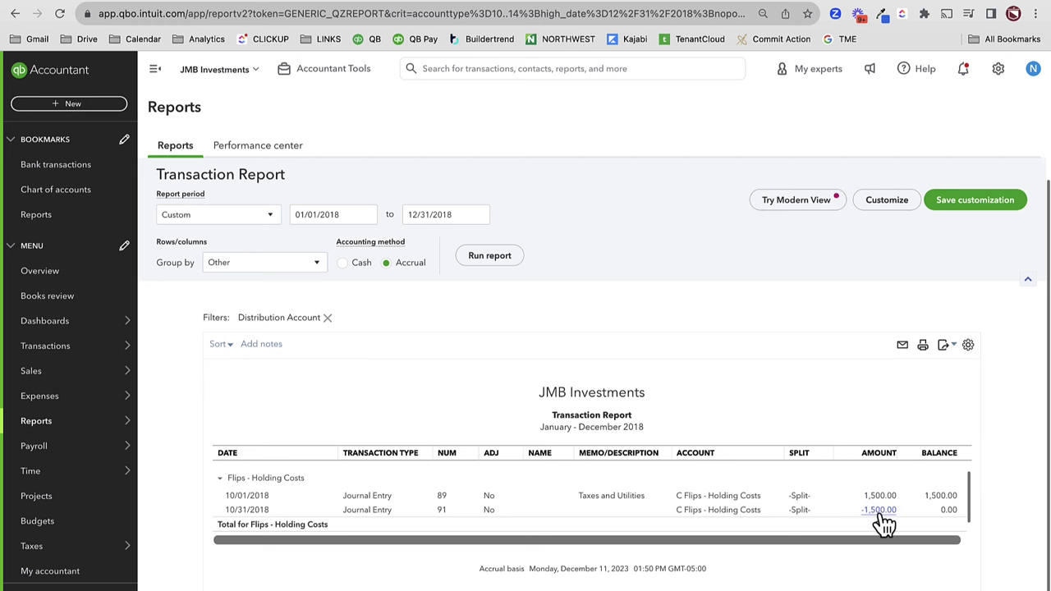
# - Open the 10/31/2018 journal entry from the transaction report and copy it to a new entry dated 11/30/2018
pyautogui.click(878, 511)
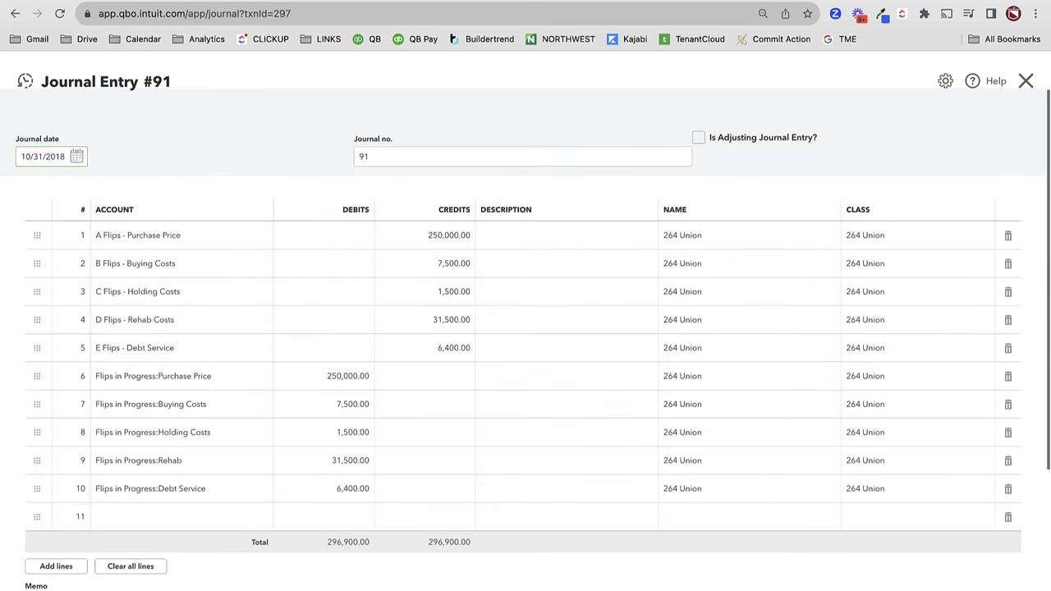
pyautogui.click(585, 588)
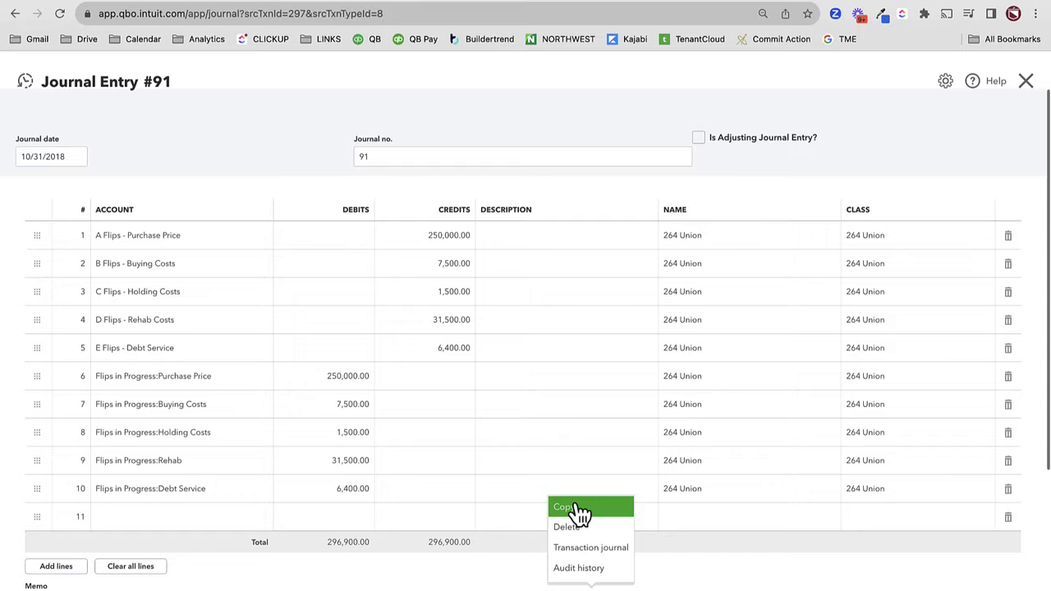
pyautogui.click(575, 506)
pyautogui.click(57, 234)
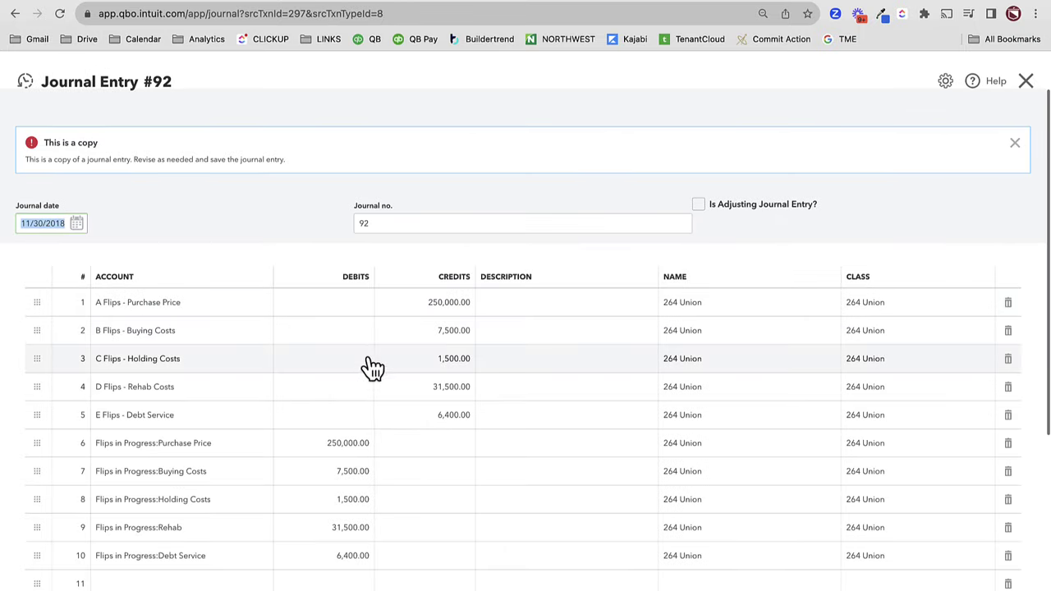
# - Set the credits for Flips Purchase Price, Buying Costs, Holding Costs and Debt Service to 0 in the copied entry
pyautogui.scroll(-2, 370, 369)
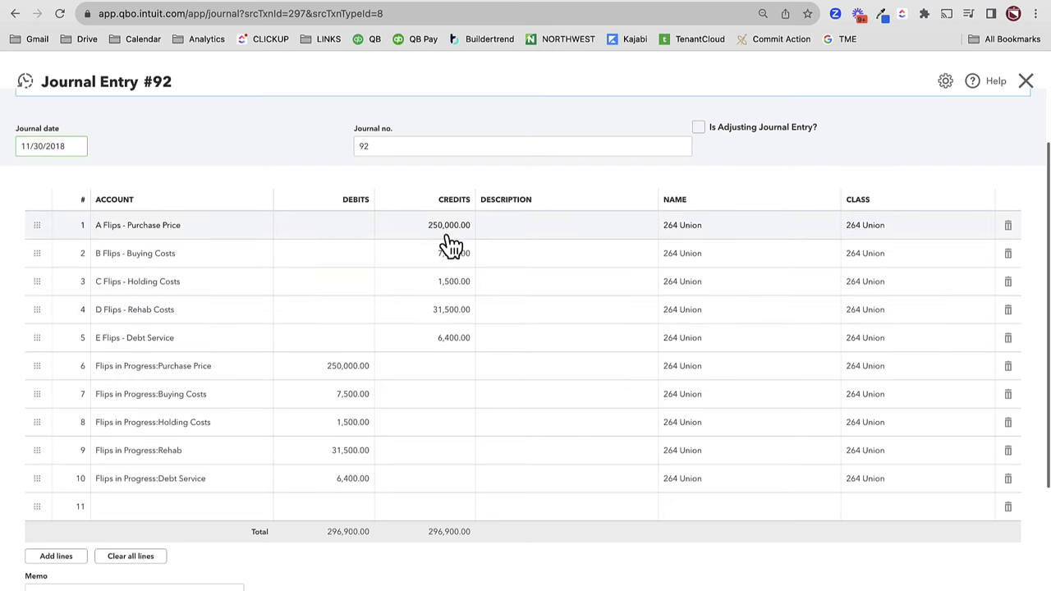
pyautogui.click(445, 232)
pyautogui.write('0')
pyautogui.click(429, 255)
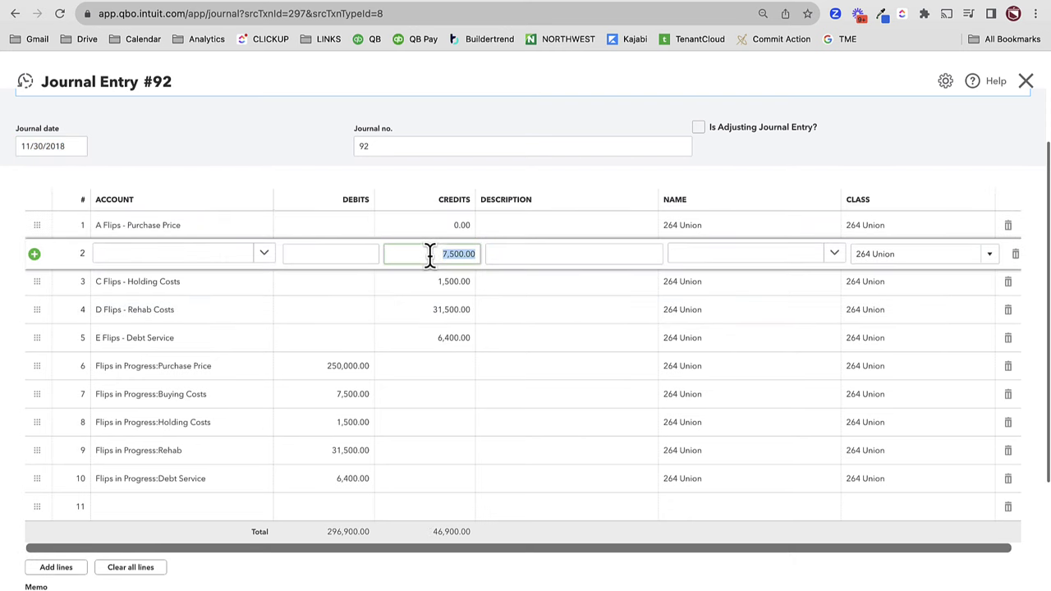
pyautogui.write('0')
pyautogui.click(449, 287)
pyautogui.write('0')
pyautogui.click(447, 338)
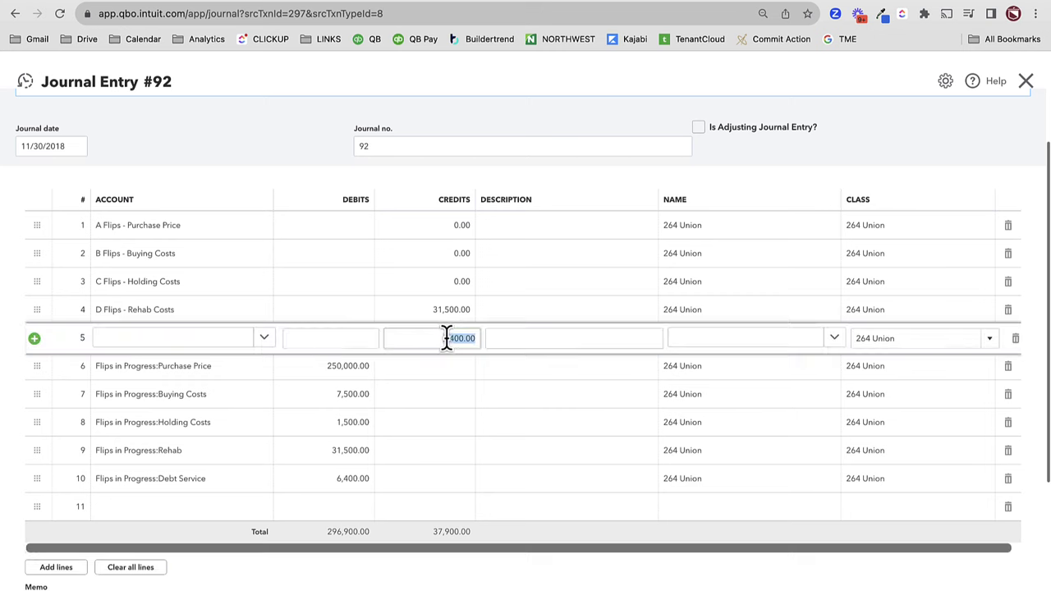
pyautogui.write('0')
# - Set the Flips in Progress debits for Purchase Price, Buying Costs, Holding Costs and Debt Service to 0
pyautogui.click(350, 370)
pyautogui.write('0')
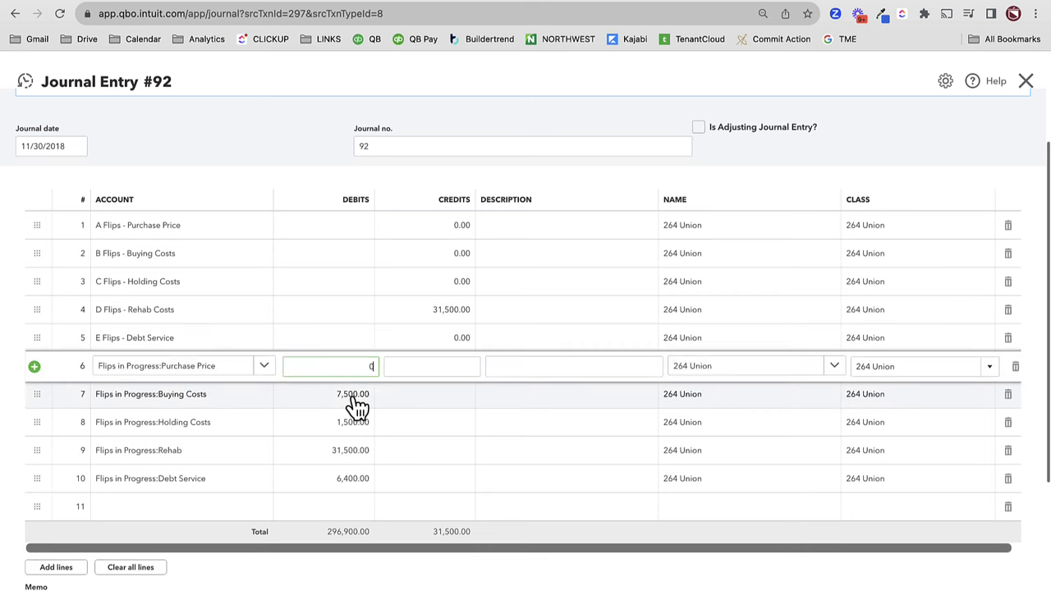
pyautogui.click(355, 396)
pyautogui.write('0')
pyautogui.click(354, 427)
pyautogui.write('0')
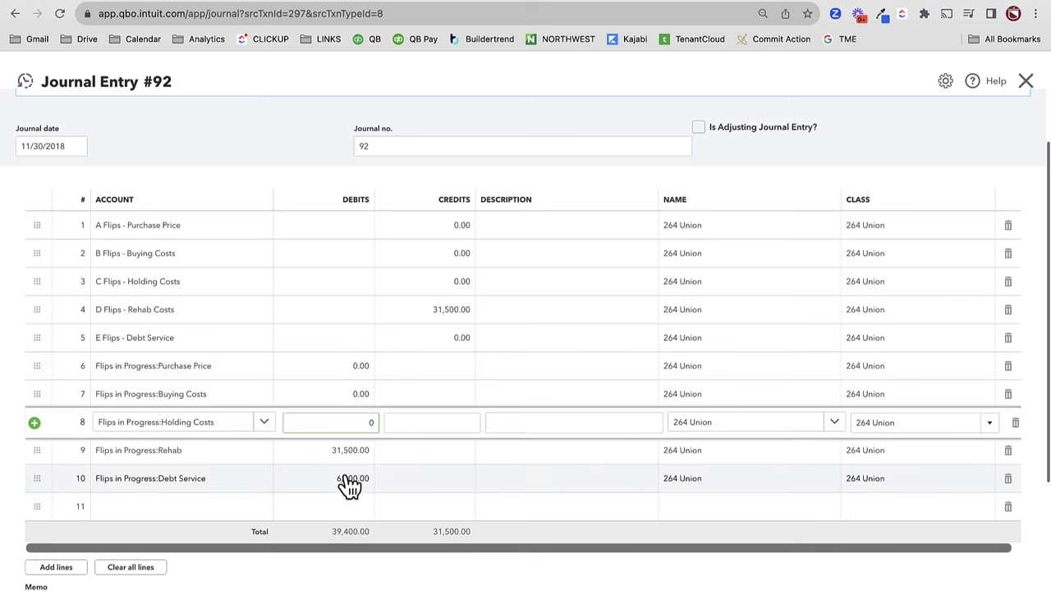
pyautogui.click(349, 478)
pyautogui.write('0')
# - Set the D Flips - Rehab Costs credit and the Flips in Progress:Rehab debit to 23,500, and save the journal entry
pyautogui.click(444, 316)
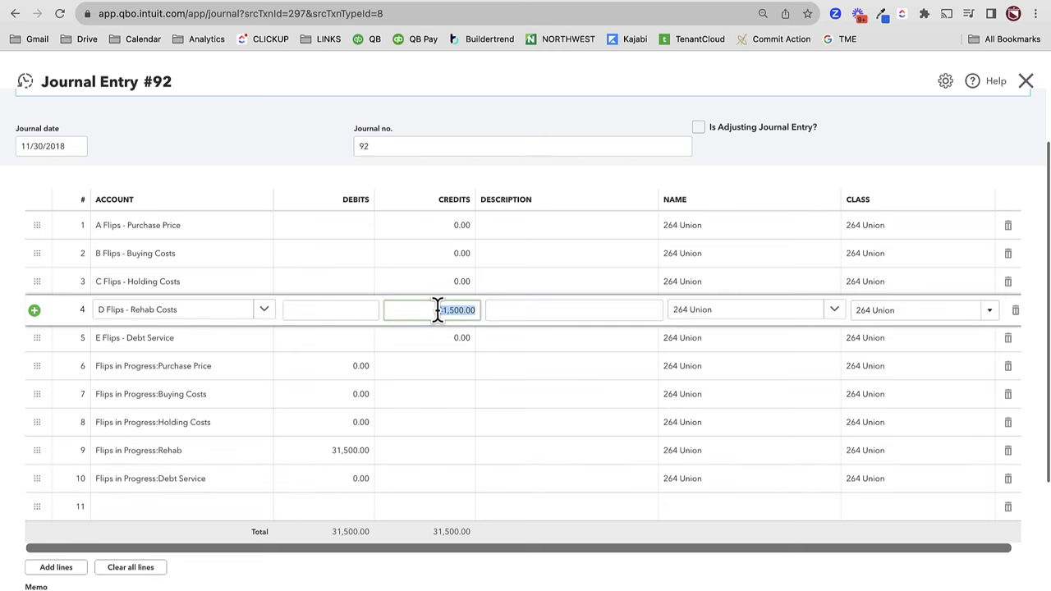
pyautogui.write('23,50')
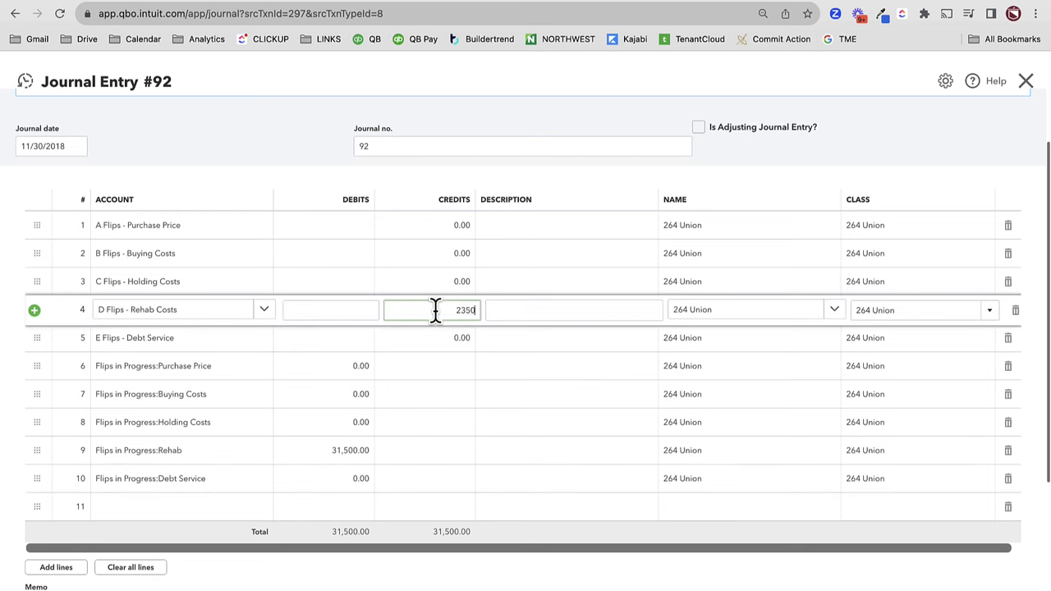
pyautogui.write('0')
pyautogui.press('Tab')
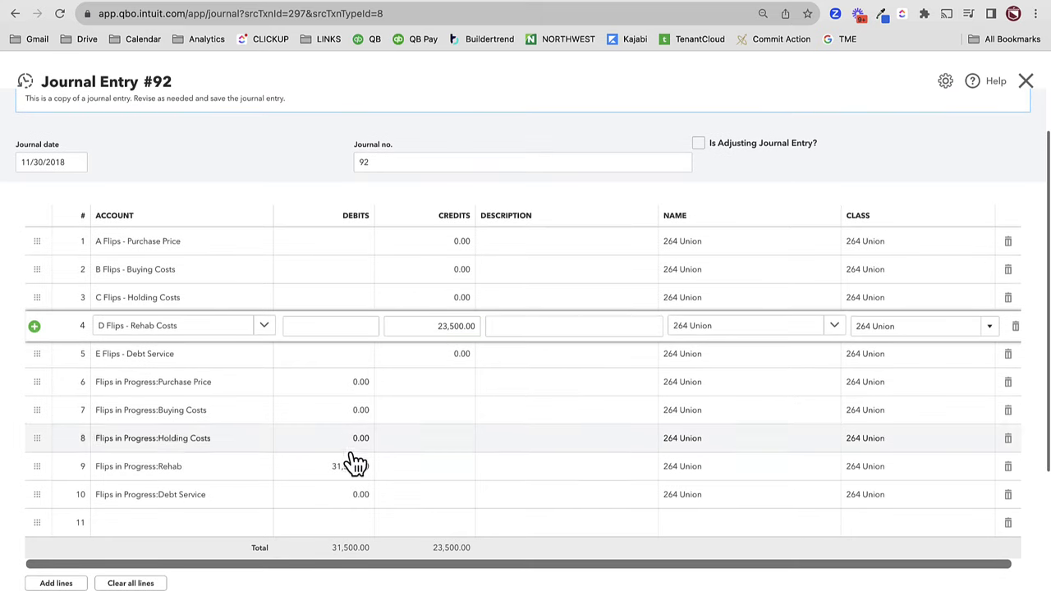
pyautogui.click(349, 470)
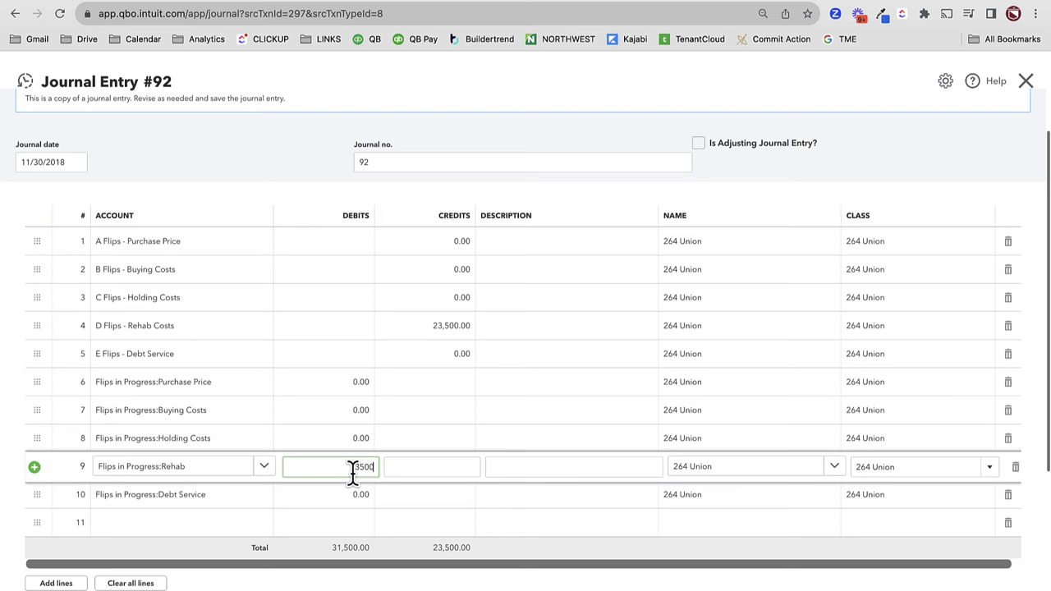
pyautogui.write('23500')
pyautogui.click(526, 150)
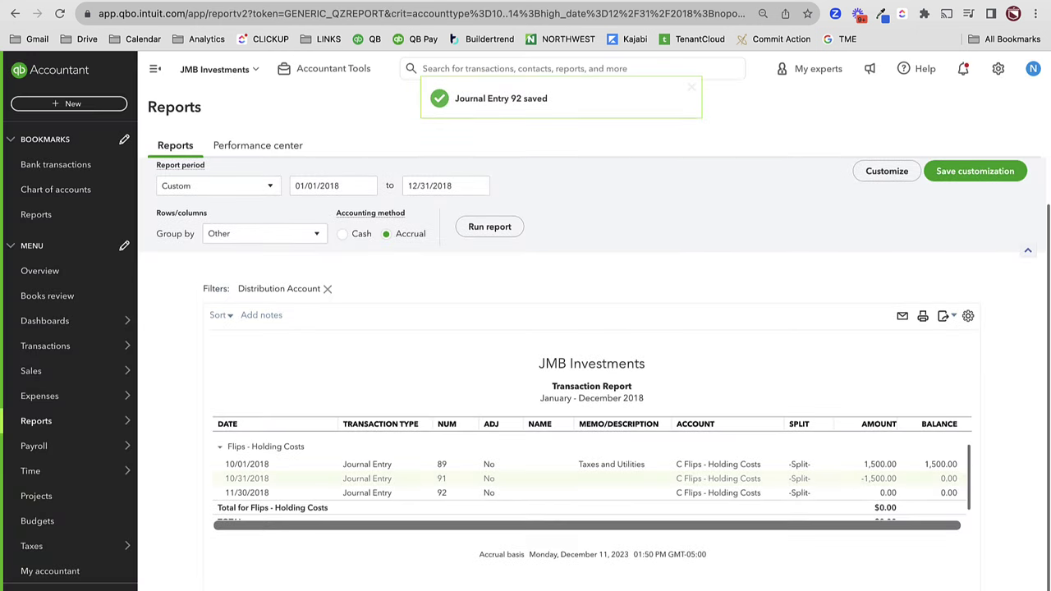
# - Return through the Profit and Loss to the 2018 Balance Sheet and review Flips in Progress, liabilities and equity
pyautogui.click(221, 174)
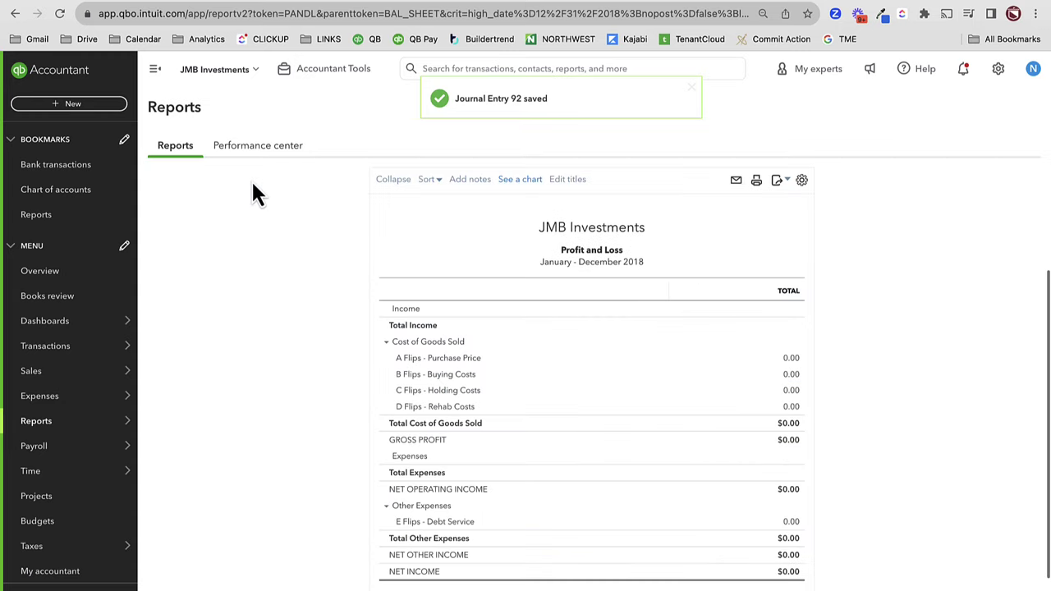
pyautogui.click(186, 174)
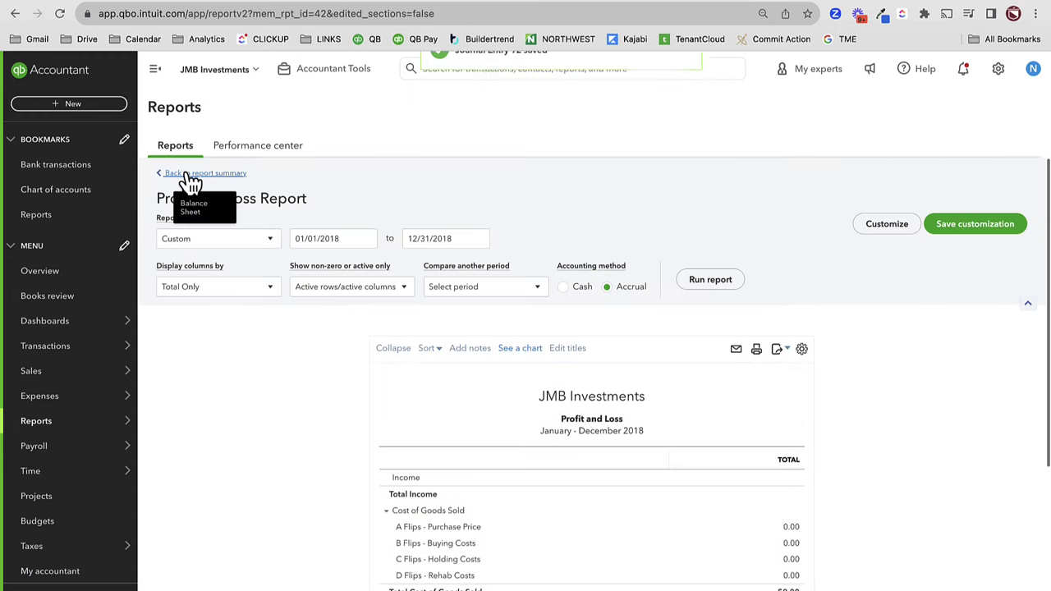
pyautogui.scroll(-8, 772, 460)
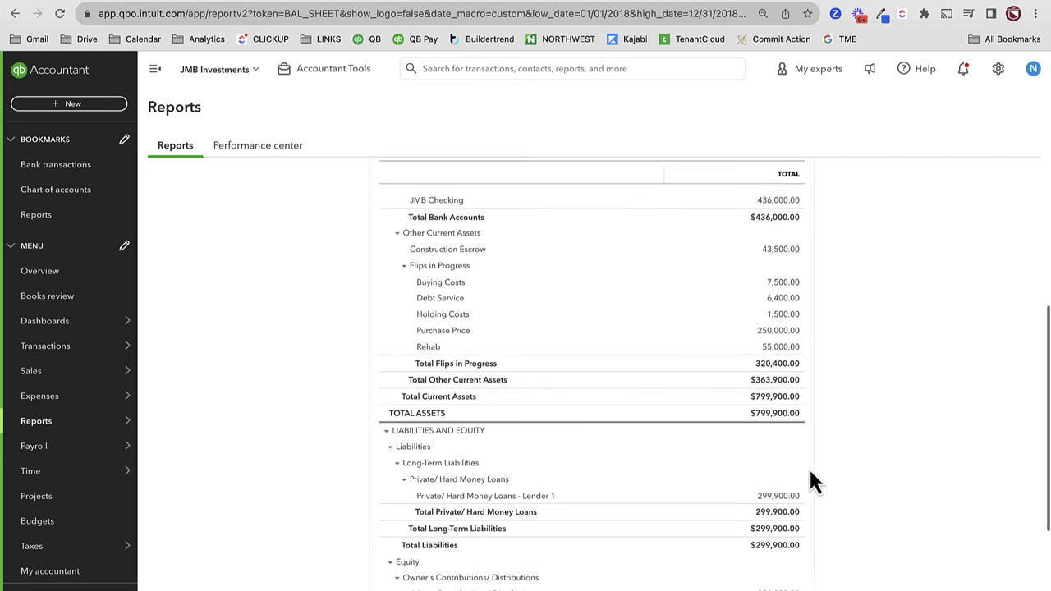
pyautogui.scroll(-3, 809, 467)
pyautogui.scroll(2, 807, 466)
pyautogui.scroll(10, 809, 481)
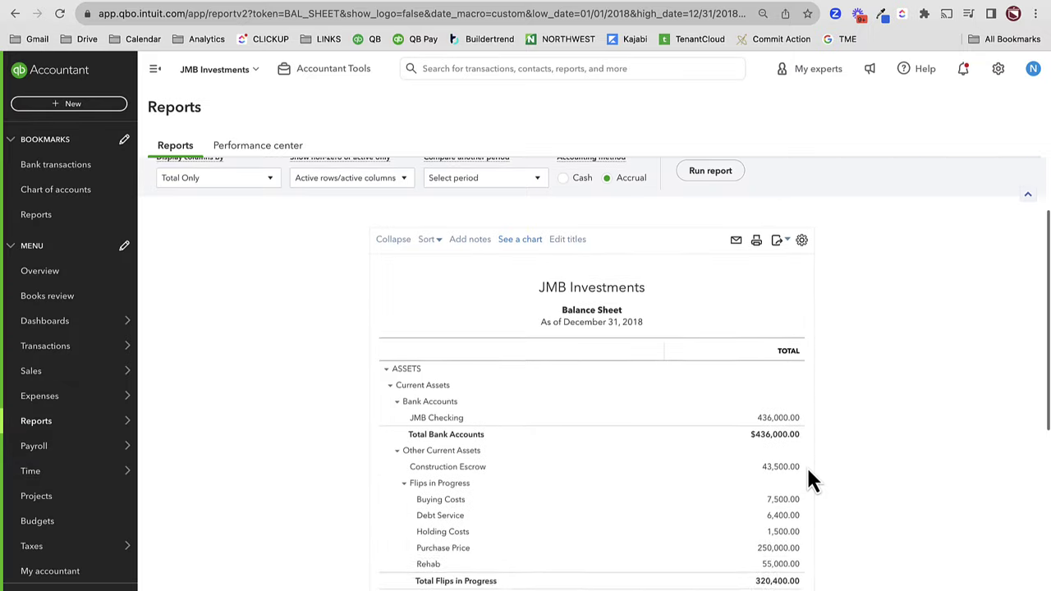
# - Start a new expense paid from JMB Checking with the payment date 12/05/2018
pyautogui.click(73, 104)
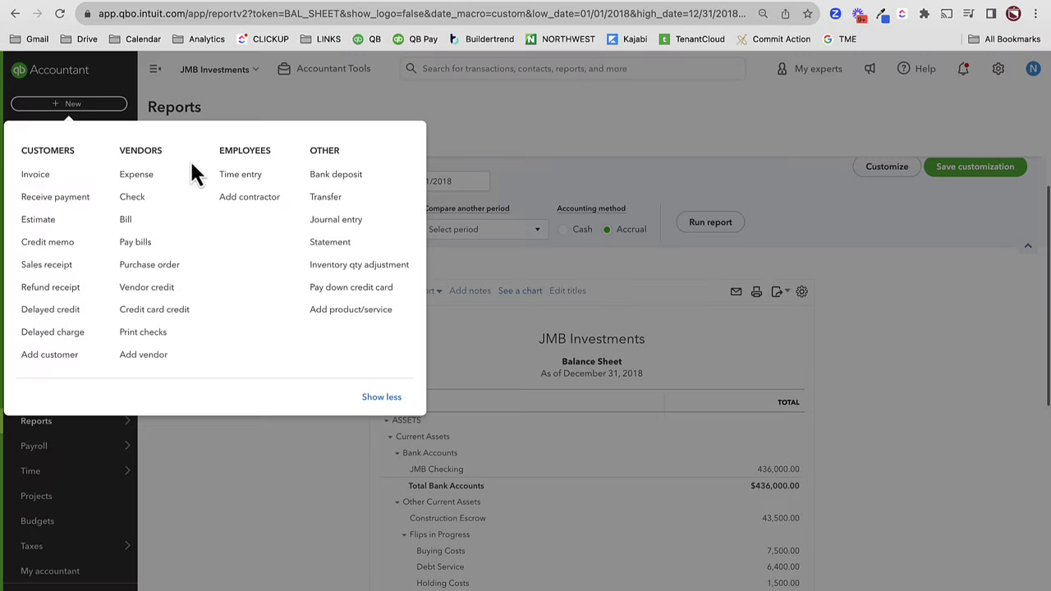
pyautogui.click(139, 176)
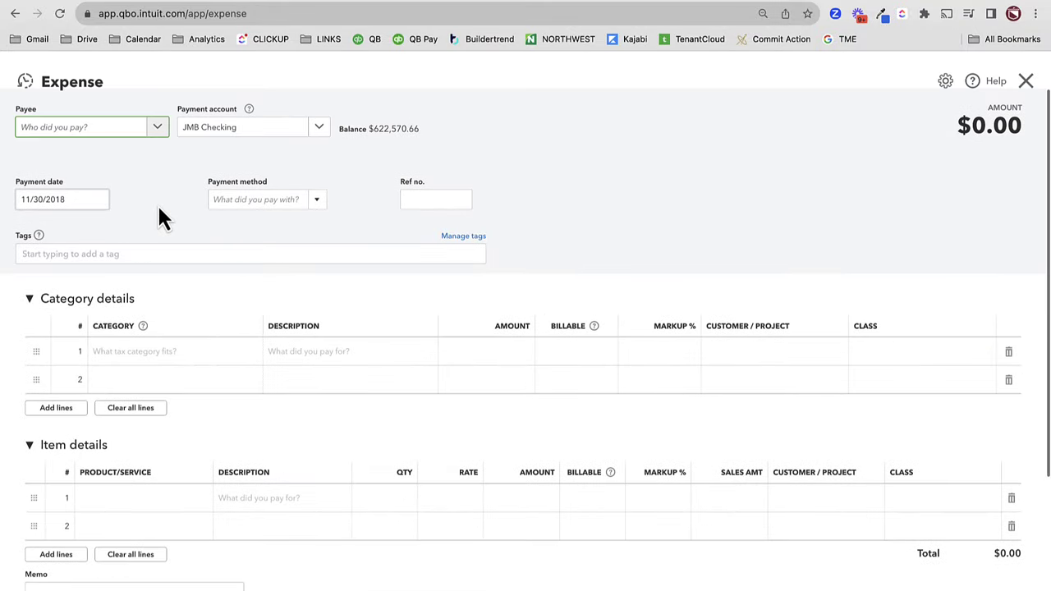
pyautogui.write('f')
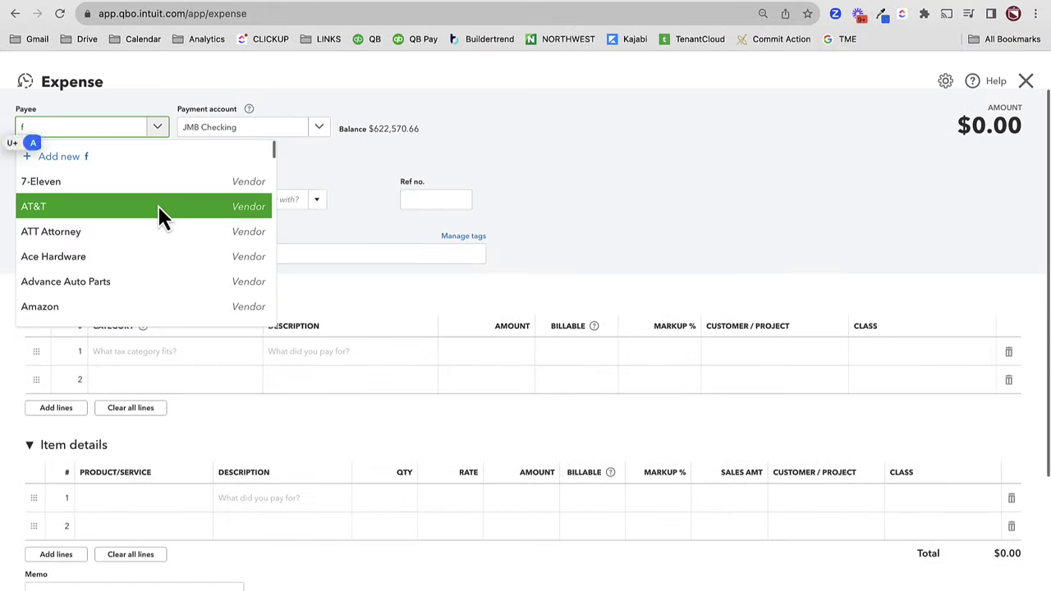
pyautogui.press('BackSpace')
pyautogui.press('Escape')
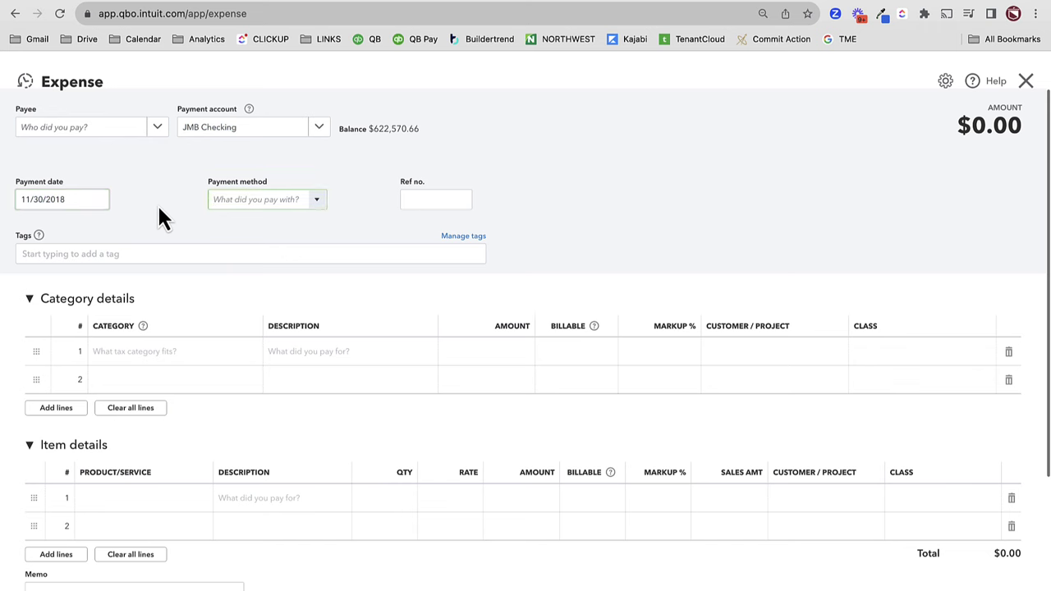
pyautogui.hotkey('shift', 'Tab')
pyautogui.write('12/05/2018')
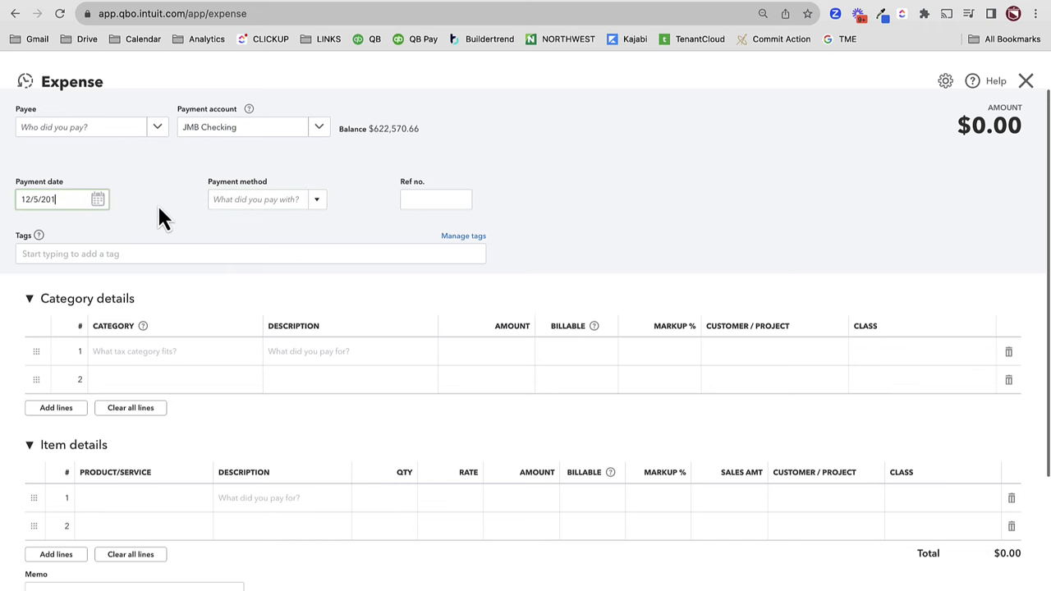
pyautogui.press('Tab')
# - Add the item 5B. Sheetrock & Interior Paint to the expense at a rate of 10,000
pyautogui.click(113, 508)
pyautogui.click(109, 503)
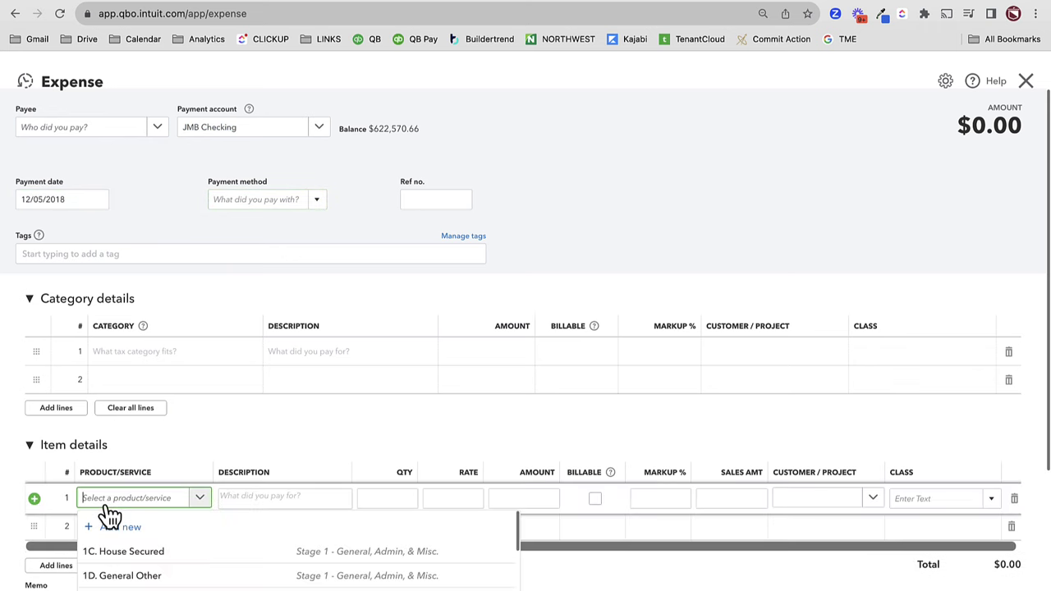
pyautogui.write('paint')
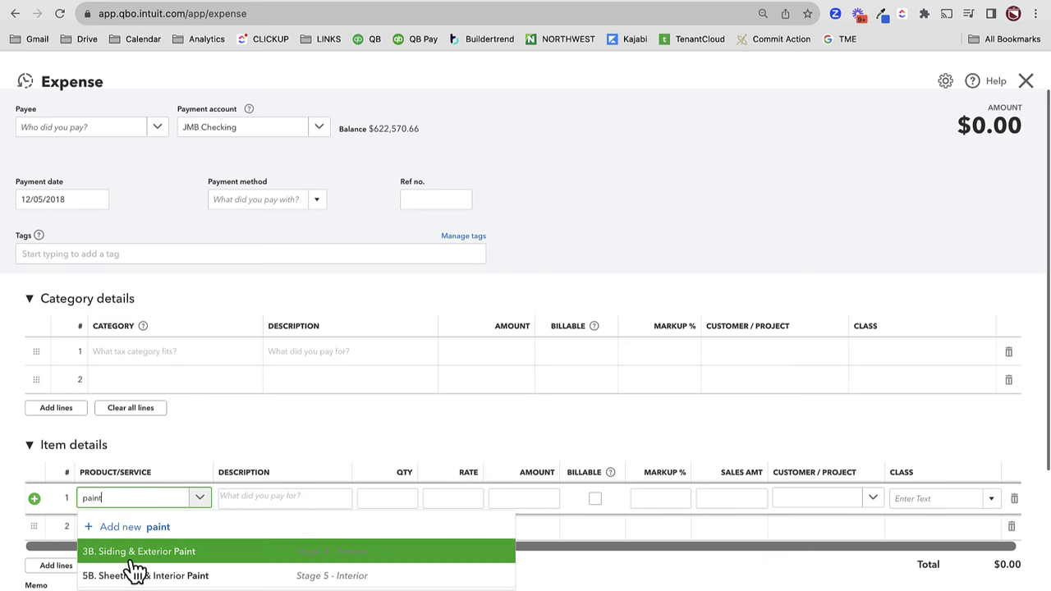
pyautogui.click(144, 579)
pyautogui.press('Tab')
pyautogui.press('Tab')
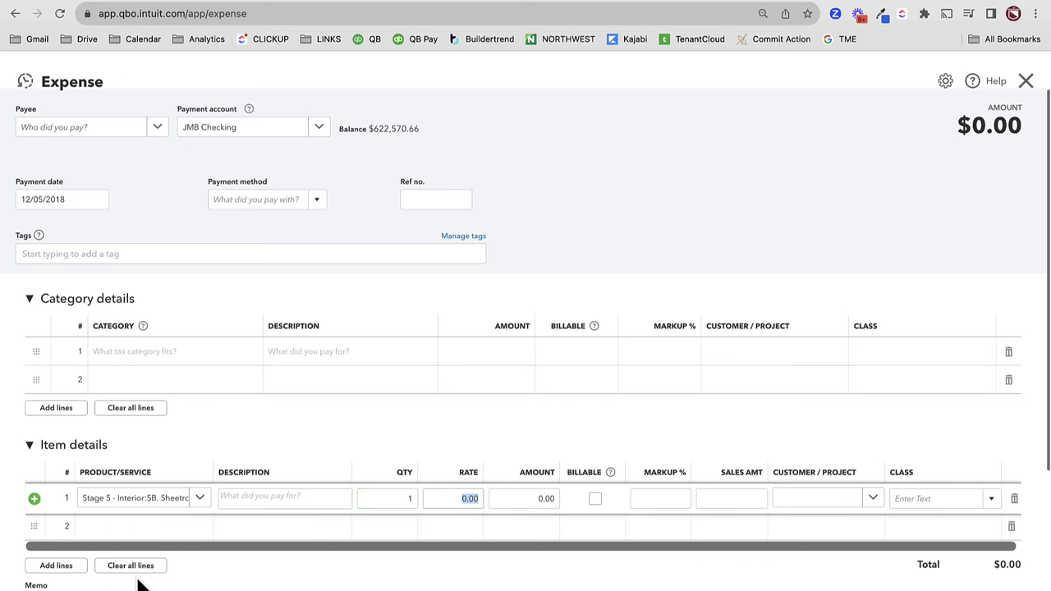
pyautogui.write('10000')
# - Assign the item line to the 264 Union - Flip project and the 264 Union class, and save the expense
pyautogui.press('Tab')
pyautogui.press('Tab')
pyautogui.press('Tab')
pyautogui.press('Tab')
pyautogui.press('Tab')
pyautogui.write('264')
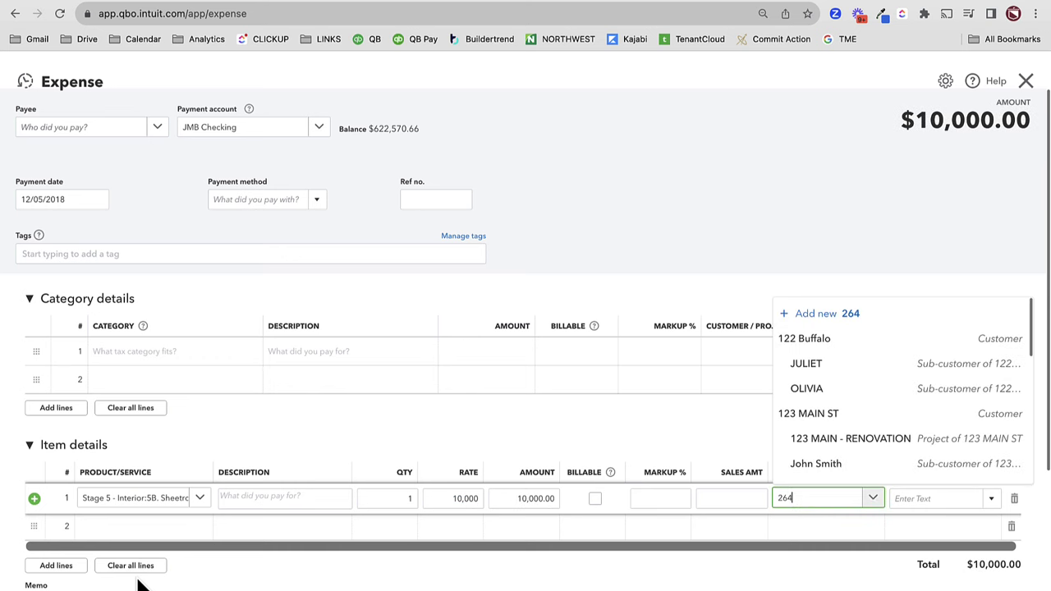
pyautogui.click(817, 469)
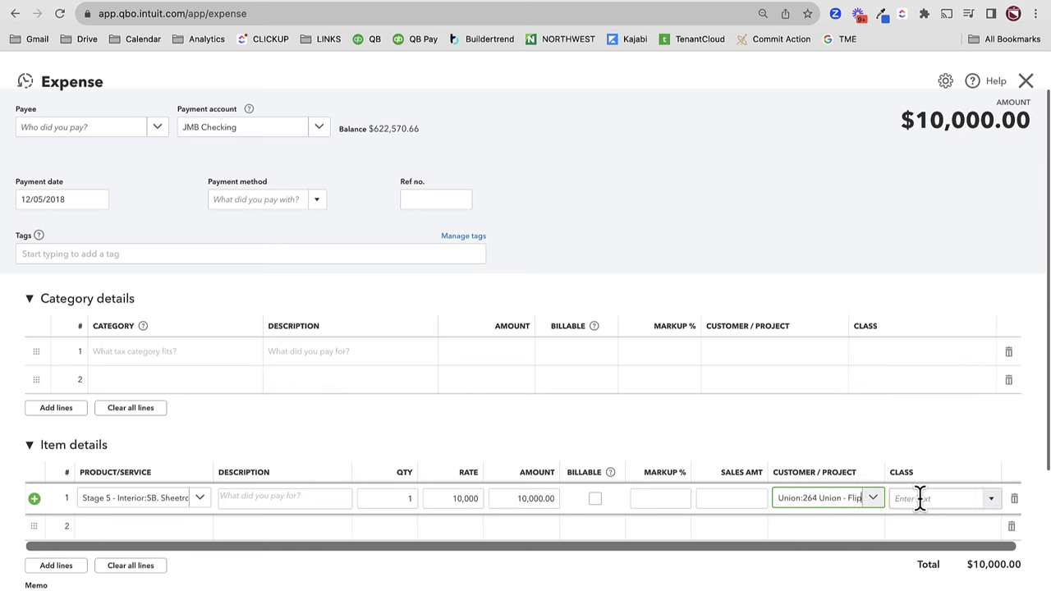
pyautogui.click(920, 499)
pyautogui.click(924, 542)
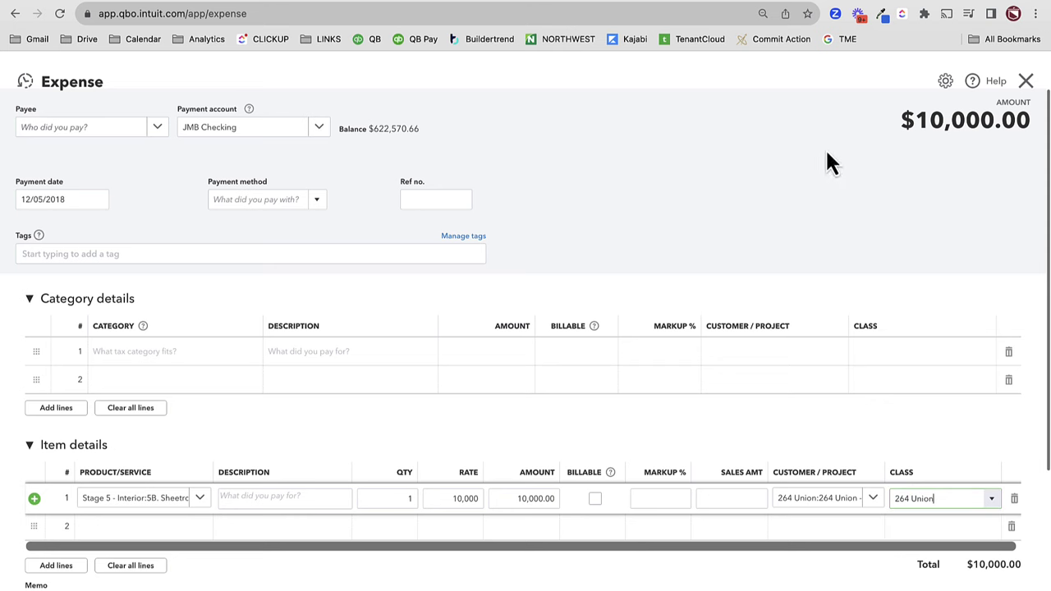
pyautogui.click(827, 162)
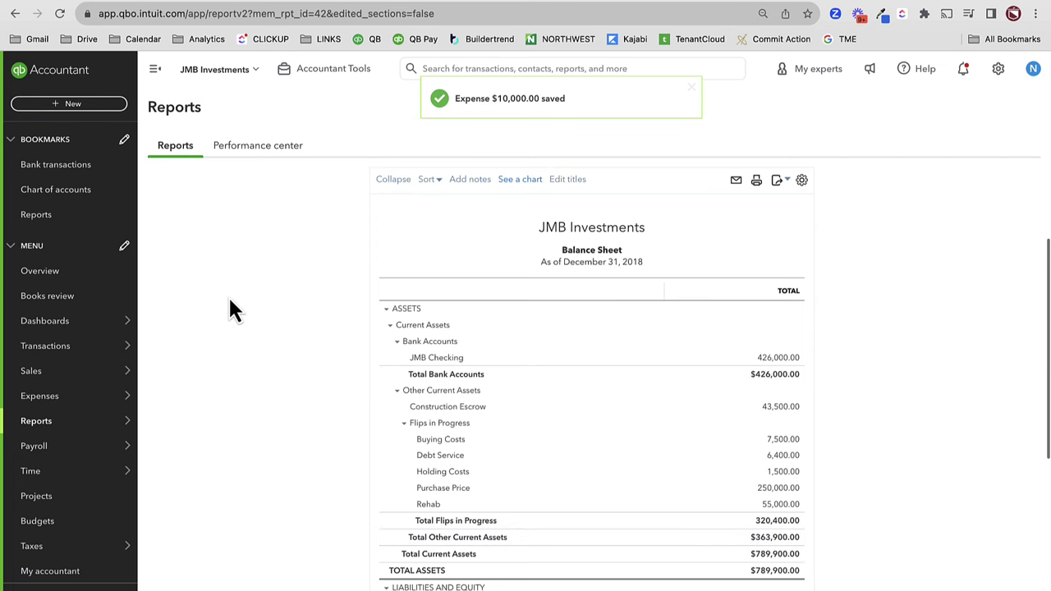
# - Create a journal entry dated 12/05/2018 that credits Construction Escrow 33,500 and debits JMB Checking 33,500
pyautogui.click(106, 104)
pyautogui.click(338, 221)
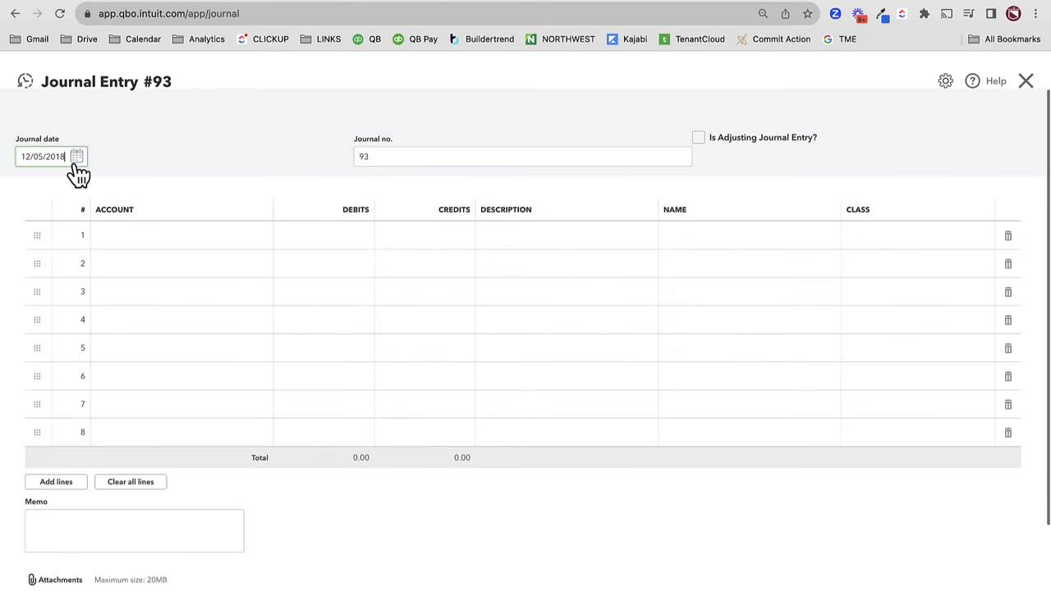
pyautogui.click(148, 240)
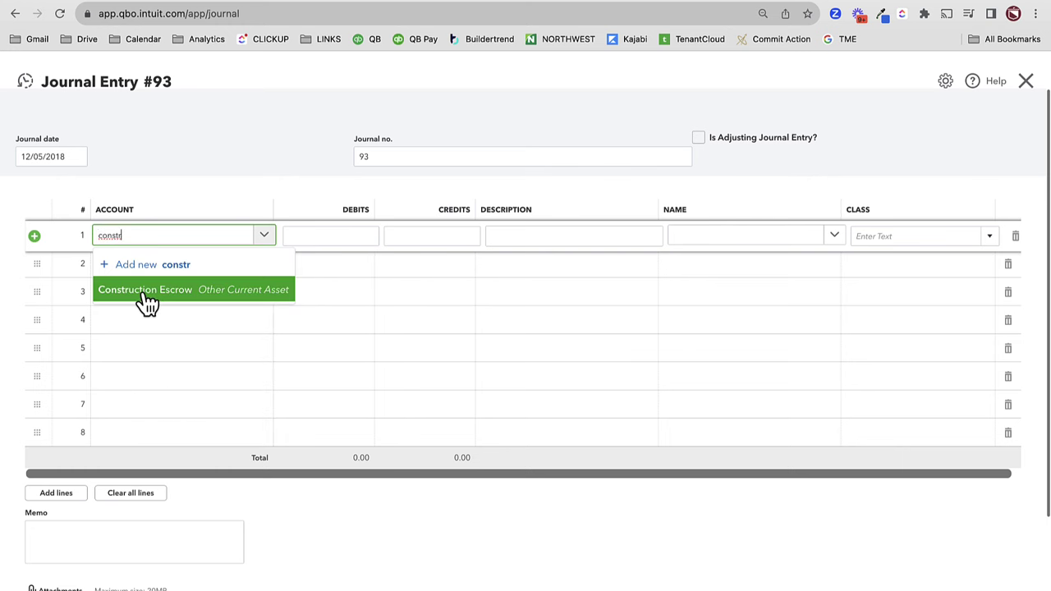
pyautogui.click(141, 300)
pyautogui.click(326, 239)
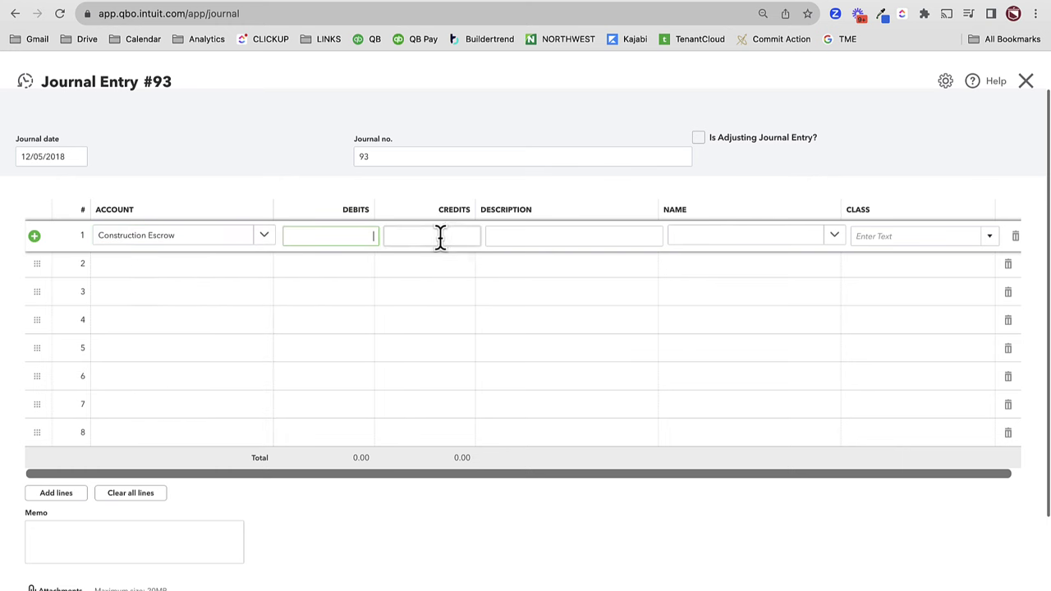
pyautogui.click(441, 236)
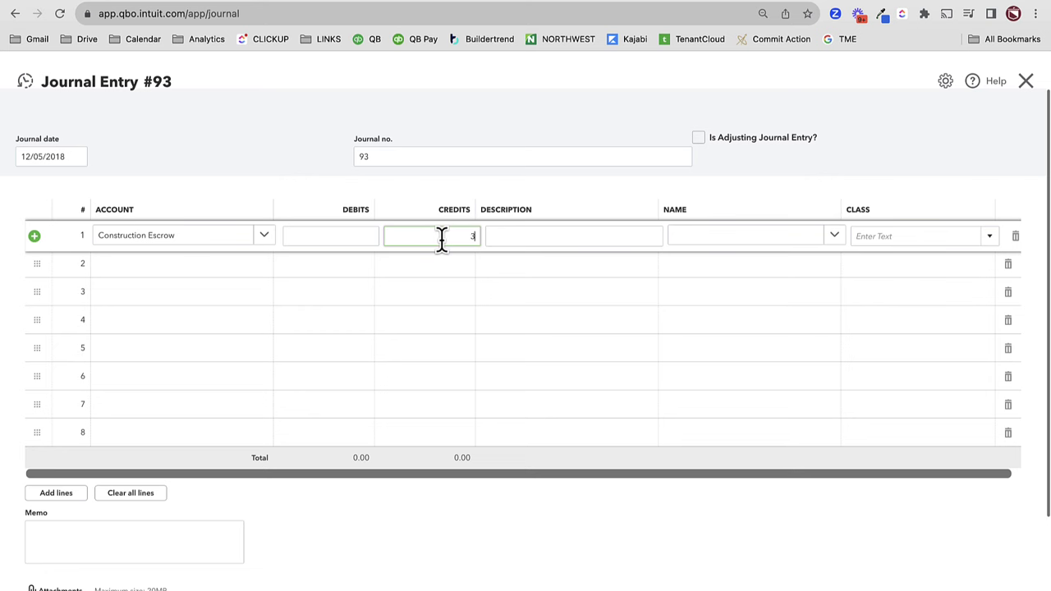
pyautogui.press('Tab')
pyautogui.click(164, 269)
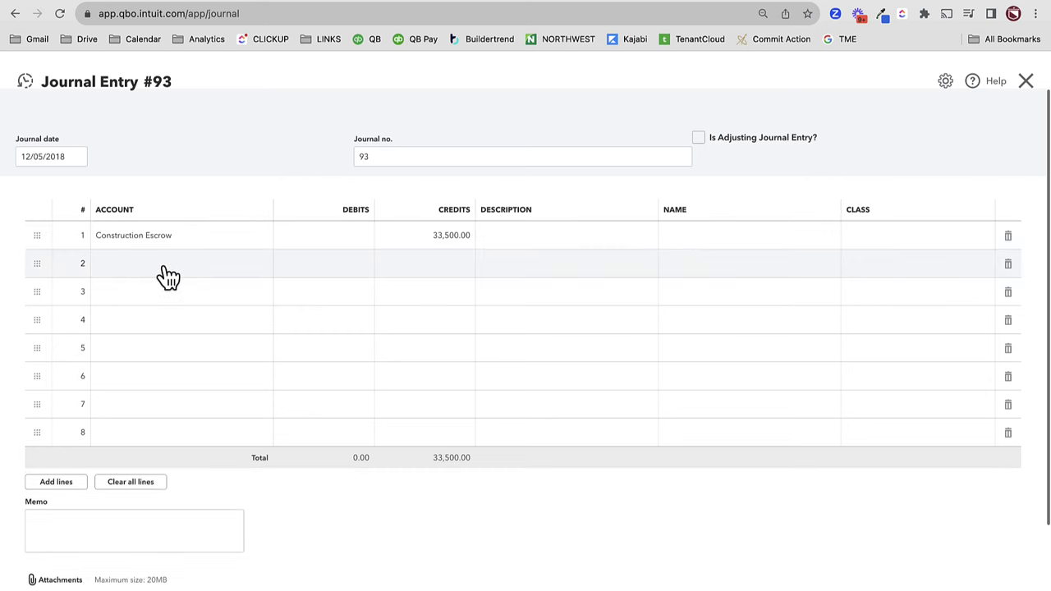
pyautogui.write('jmb')
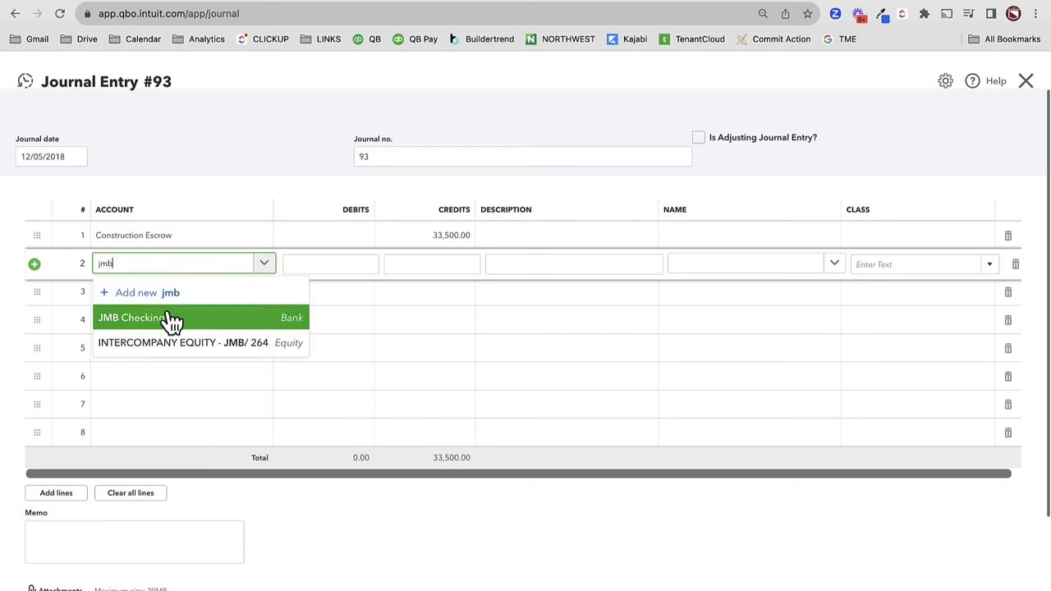
pyautogui.click(172, 319)
# - Set the name and class of the Construction Escrow line to 264 Union
pyautogui.click(775, 245)
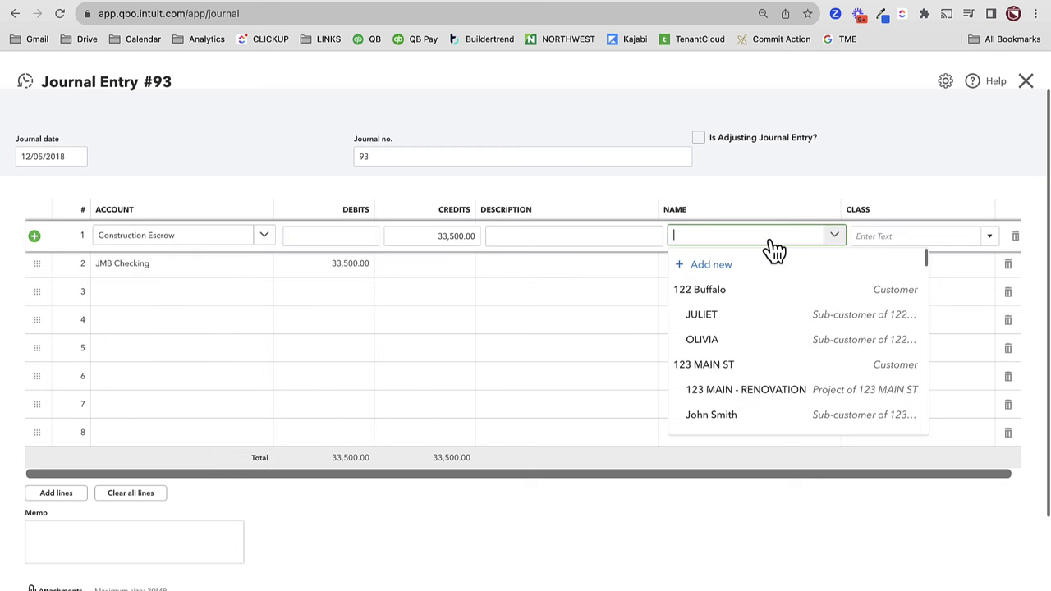
pyautogui.write('264')
pyautogui.click(742, 291)
pyautogui.click(919, 236)
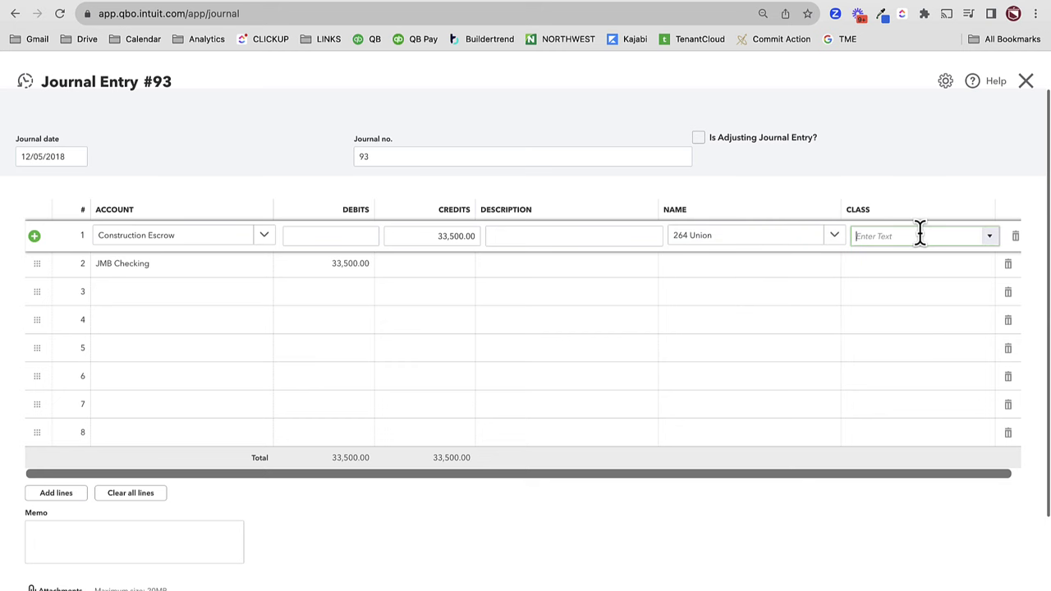
pyautogui.write('264 Union')
pyautogui.click(883, 281)
# - Set the name and class of the JMB Checking line to 264 Union, and save the journal entry
pyautogui.click(762, 270)
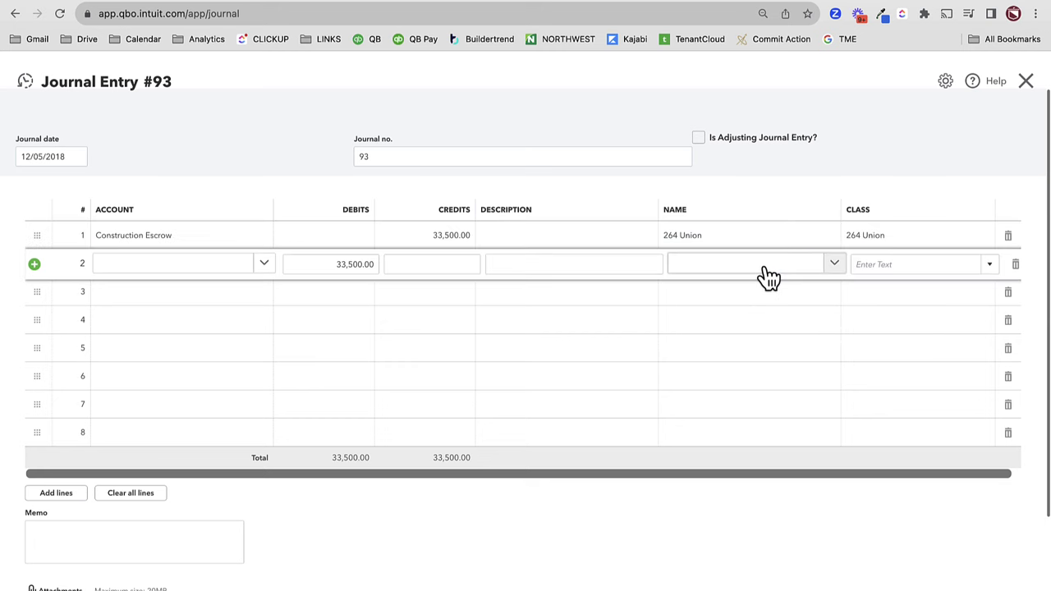
pyautogui.write('264')
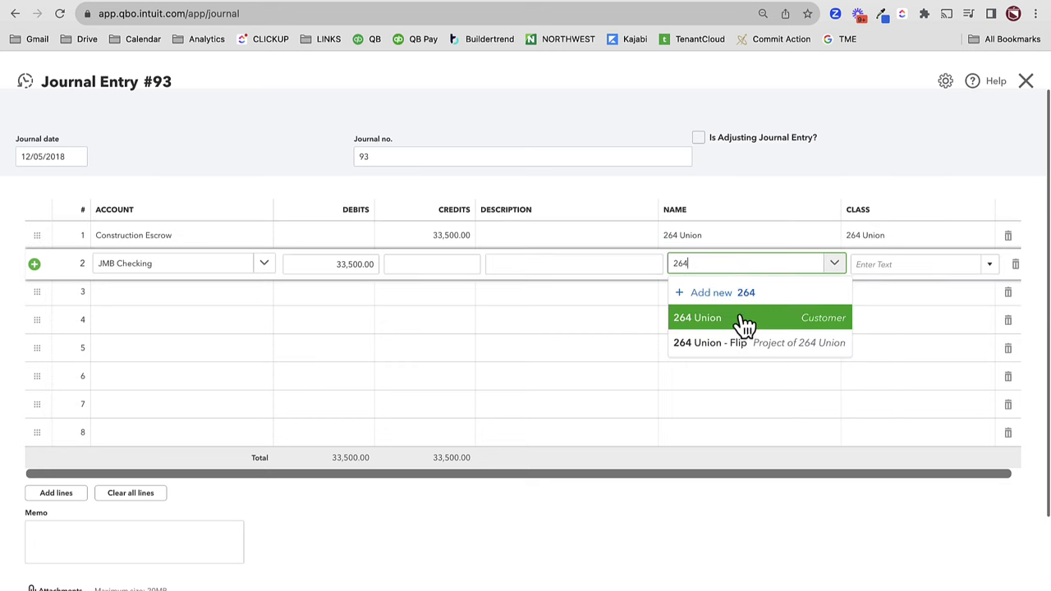
pyautogui.click(741, 319)
pyautogui.click(892, 263)
pyautogui.write('1264')
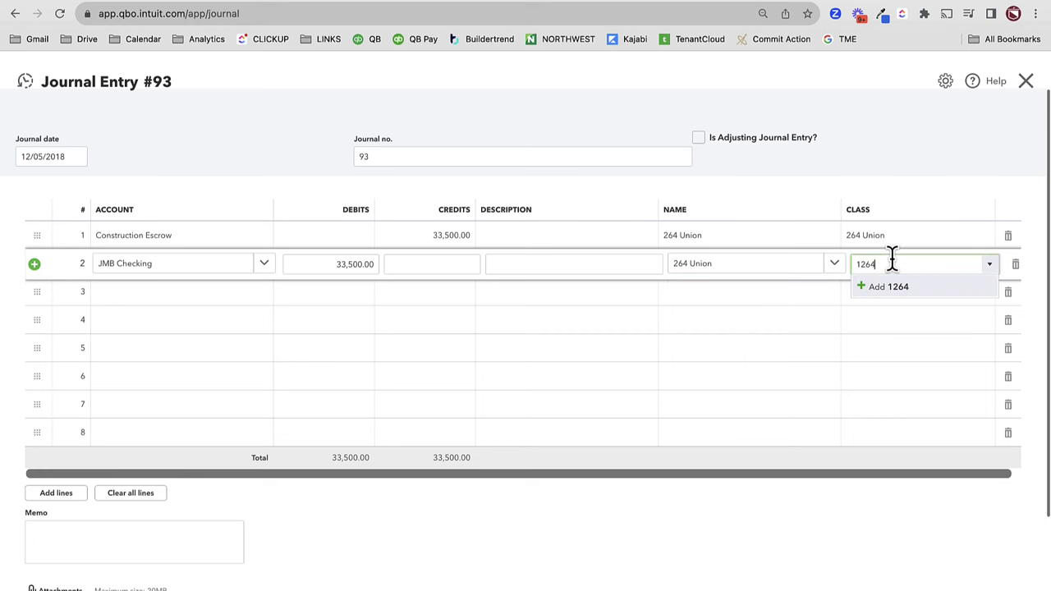
pyautogui.press('super+a')
pyautogui.write('264')
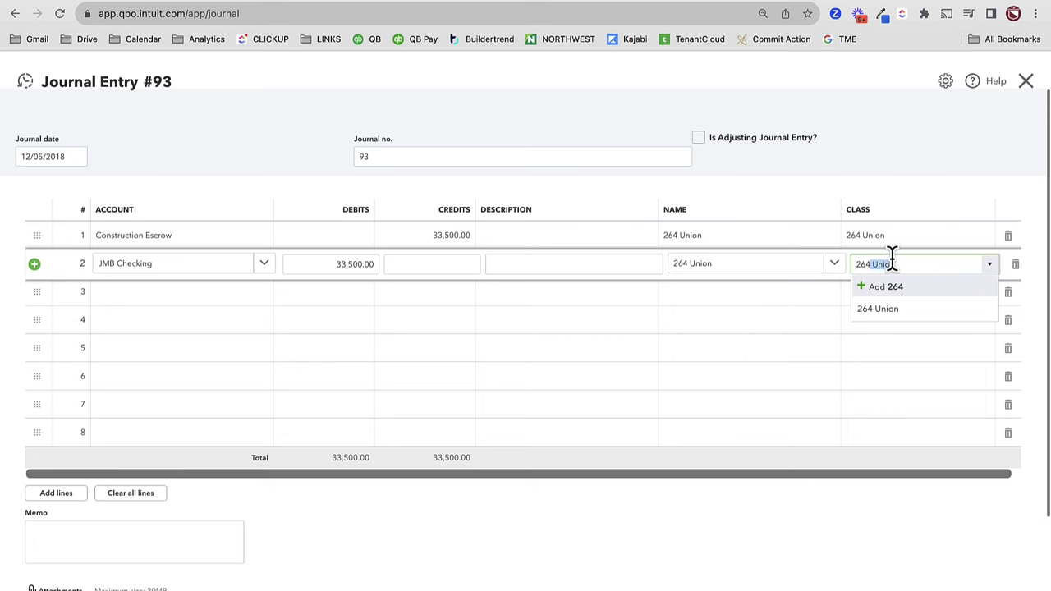
pyautogui.click(894, 307)
pyautogui.click(892, 171)
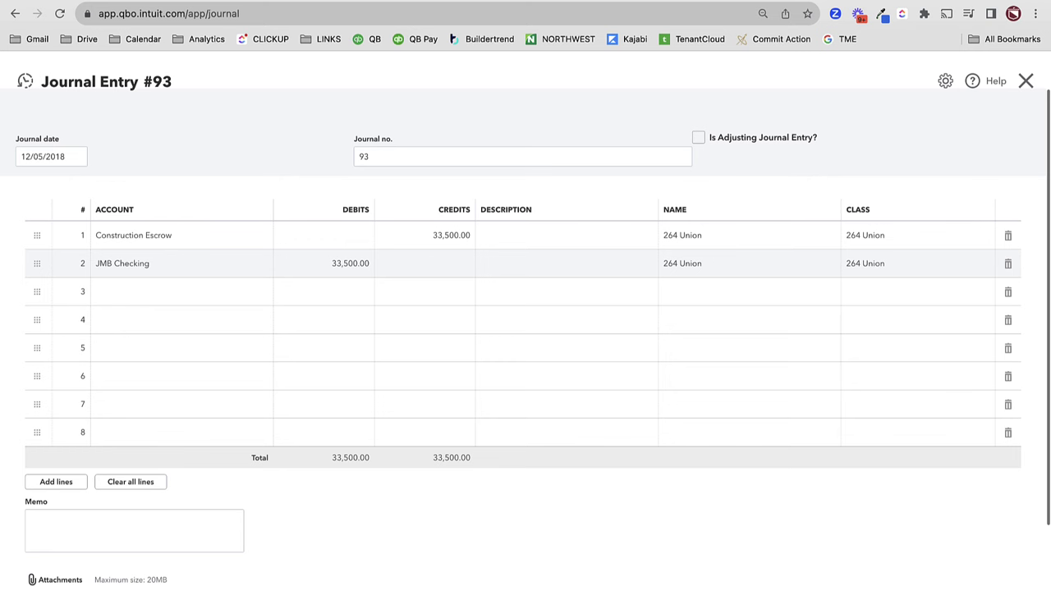
pyautogui.hotkey('ctrl', 'alt', 'd')
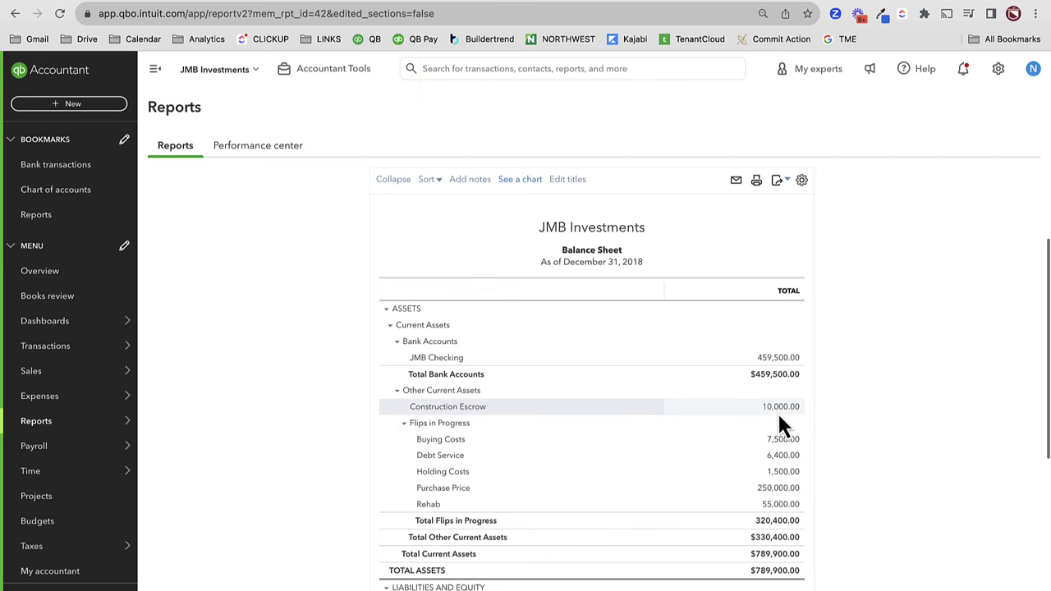
# - Review the 2018 Balance Sheet and drill down from Net Income to the D Flips - Rehab Costs transactions
pyautogui.scroll(-4, 788, 479)
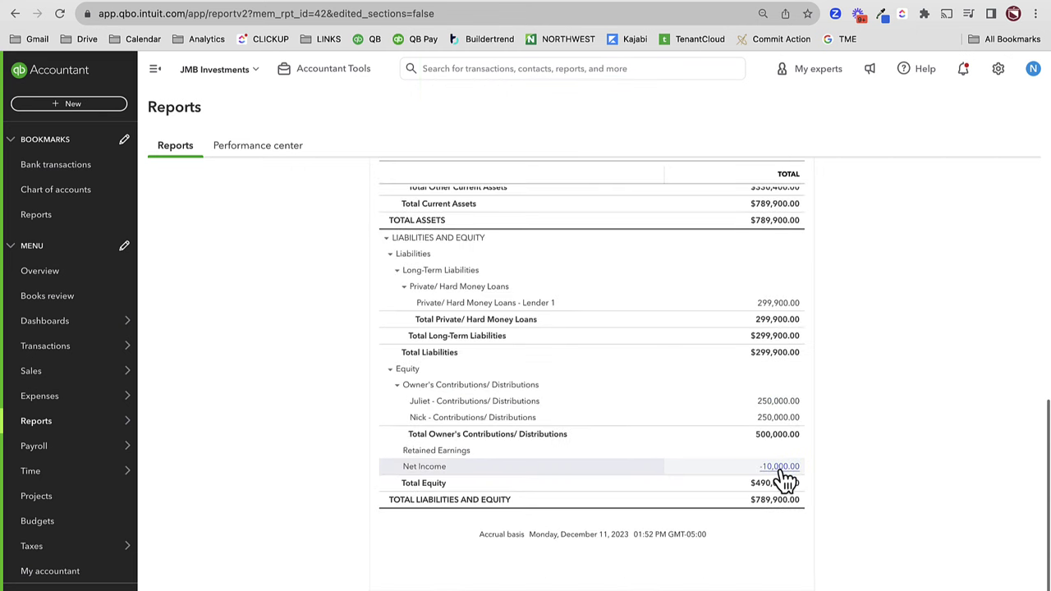
pyautogui.scroll(4, 787, 476)
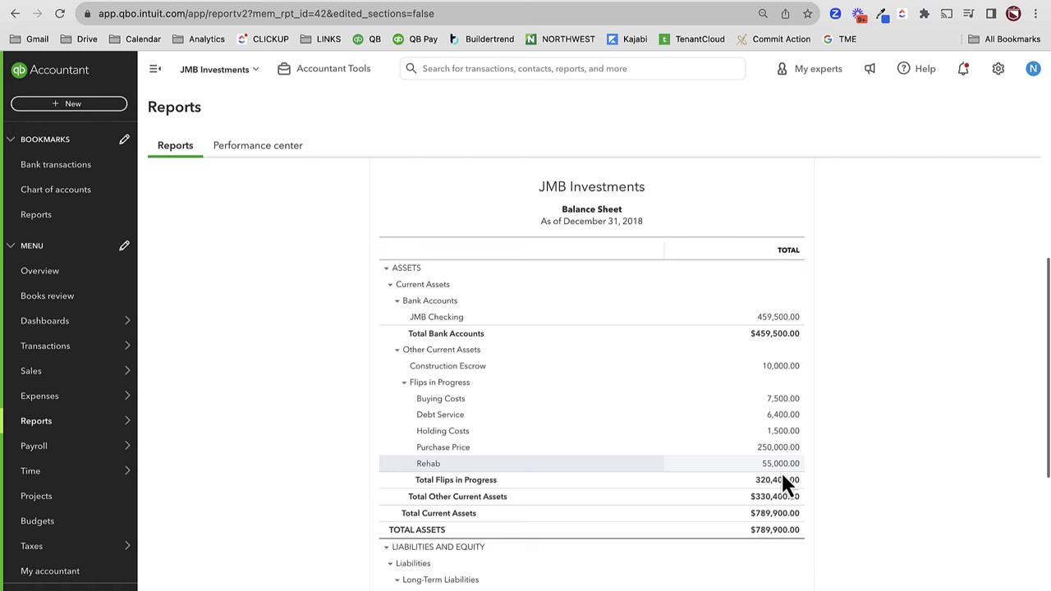
pyautogui.scroll(-4, 723, 503)
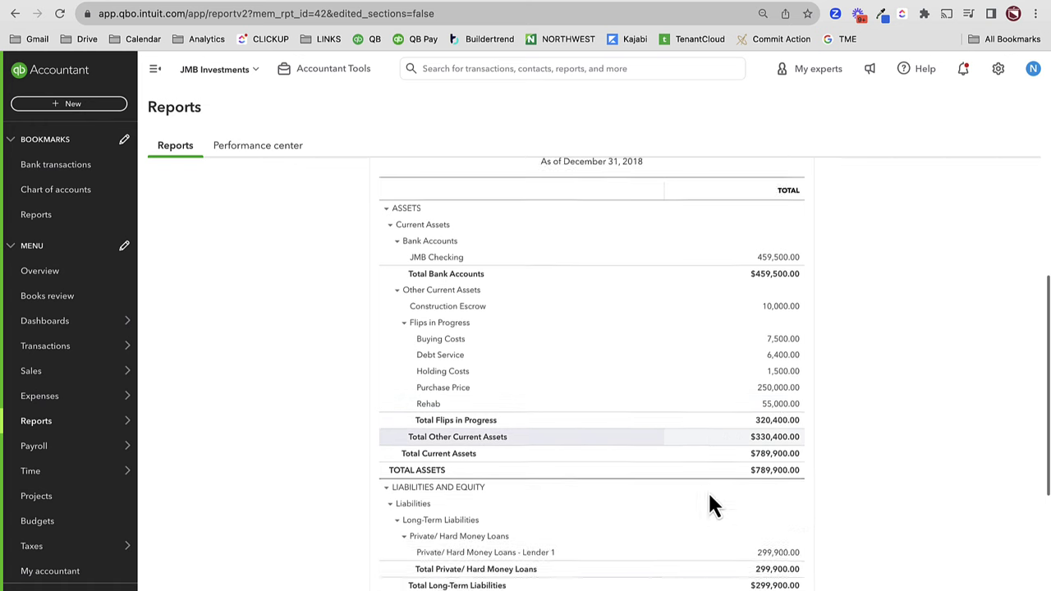
pyautogui.click(782, 468)
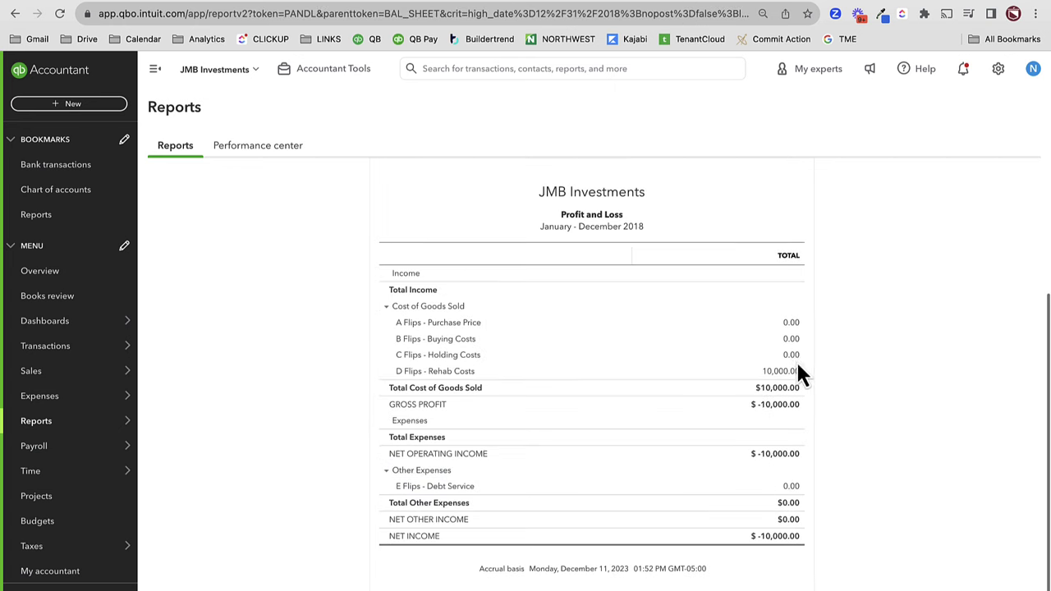
pyautogui.click(779, 372)
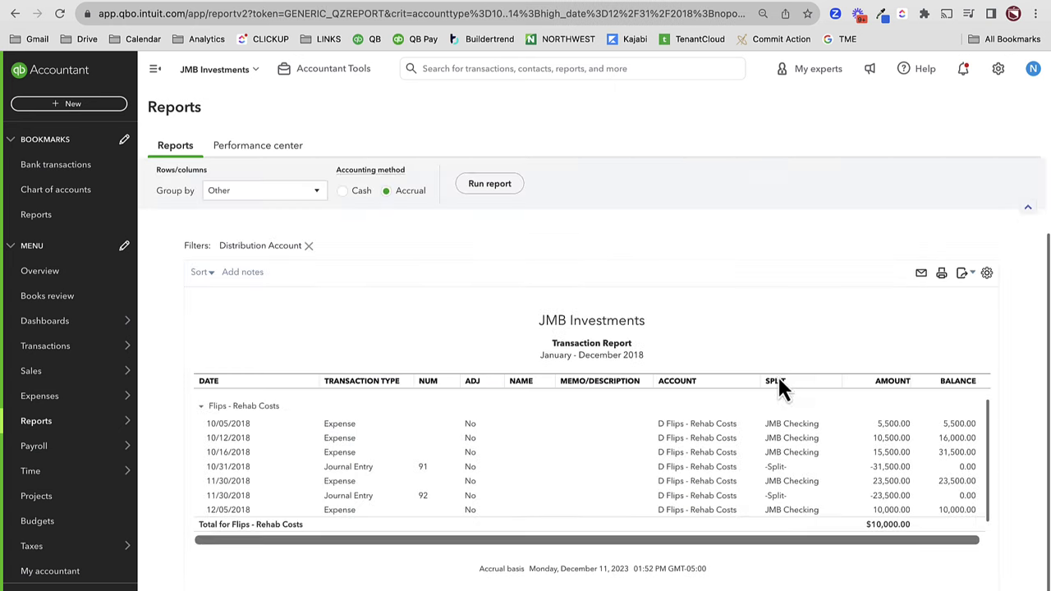
# - Copy the 11/30/2018 journal entry no. 92 and set the copy's journal date to 12/31/2018
pyautogui.click(891, 496)
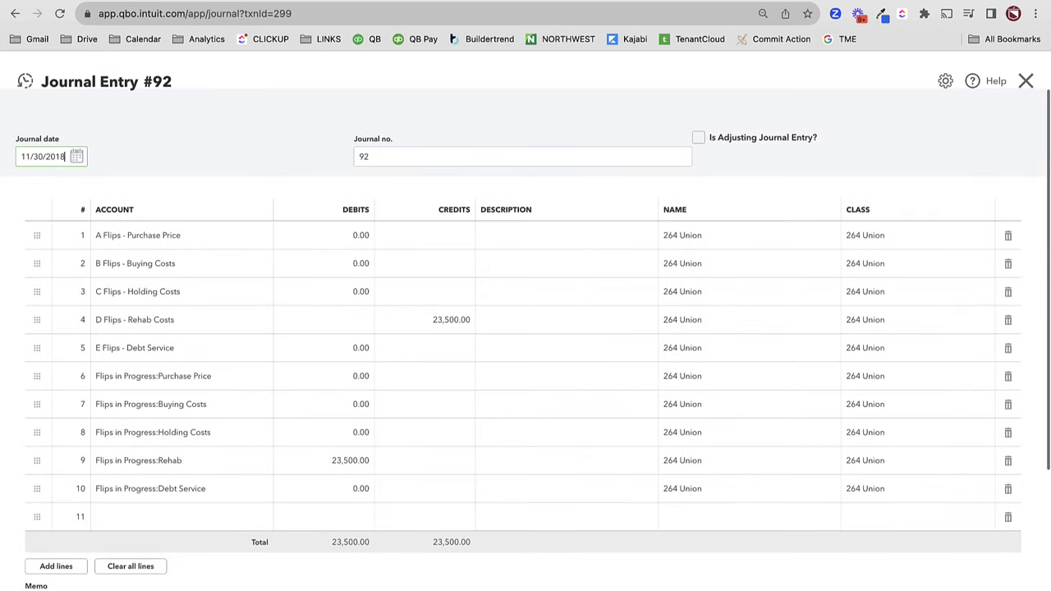
pyautogui.click(591, 555)
pyautogui.click(567, 508)
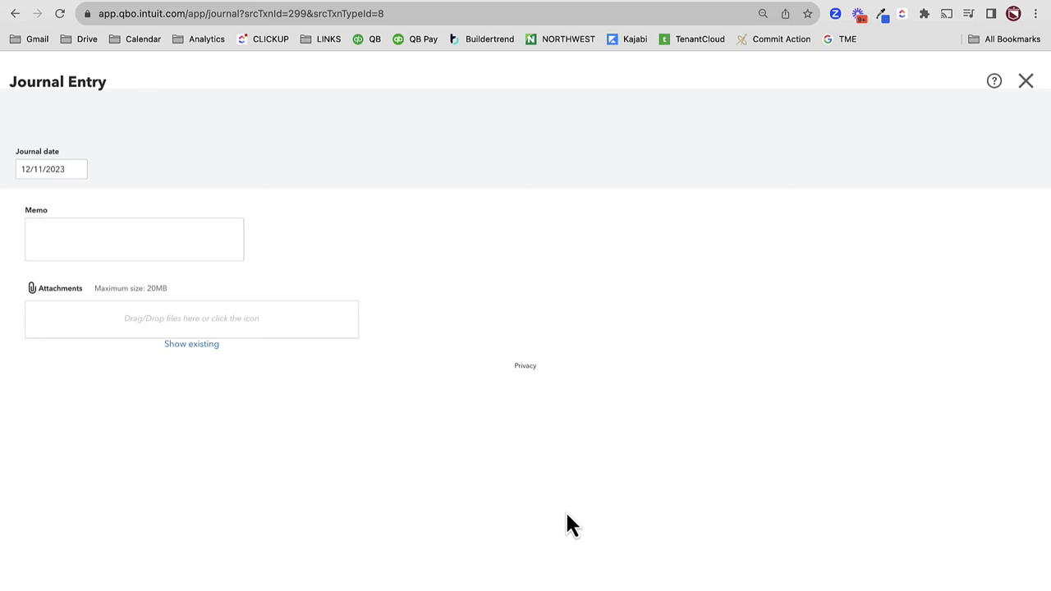
pyautogui.click(74, 226)
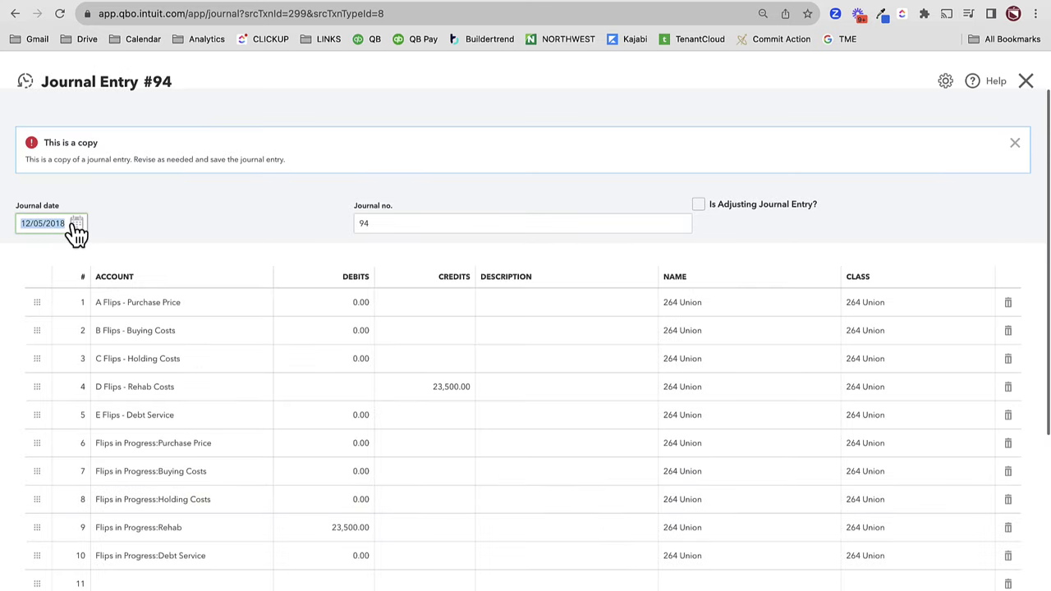
pyautogui.write('12/31/2018')
pyautogui.press('Tab')
pyautogui.scroll(-3, 356, 370)
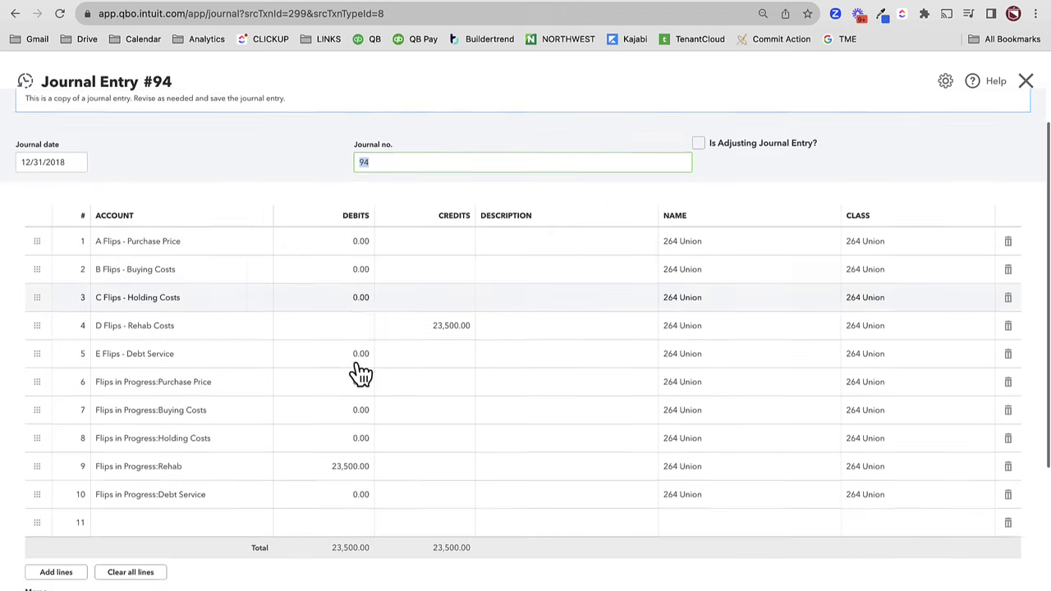
# - Set the D Flips - Rehab Costs credit and the Flips in Progress:Rehab debit to 10,000.00, and save the journal entry
pyautogui.click(420, 270)
pyautogui.write('100')
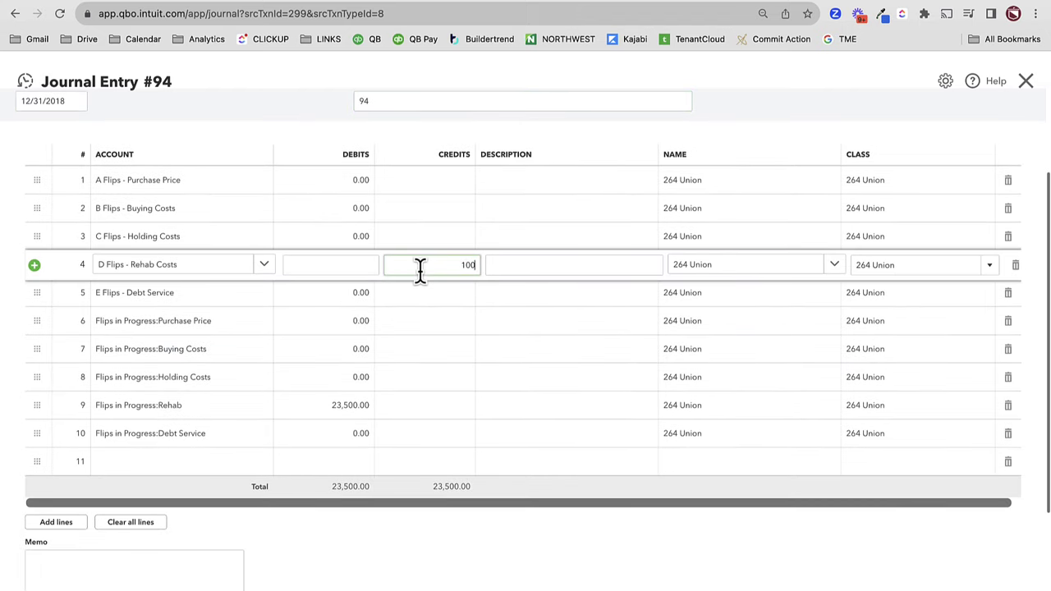
pyautogui.write('00')
pyautogui.press('Tab')
pyautogui.click(340, 405)
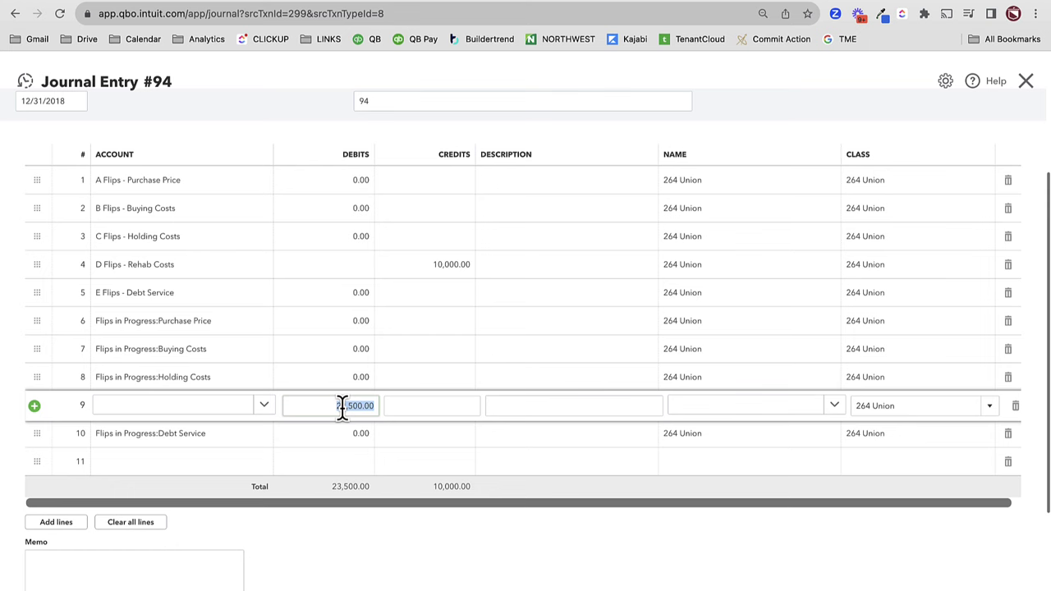
pyautogui.write('10,000')
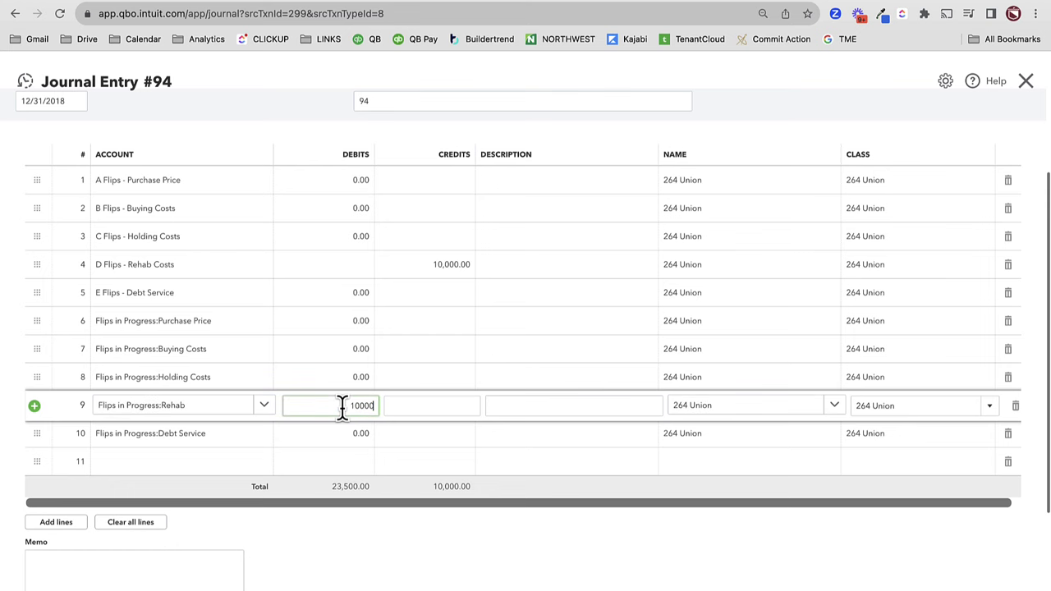
pyautogui.press('Tab')
pyautogui.click(936, 586)
pyautogui.click(936, 586)
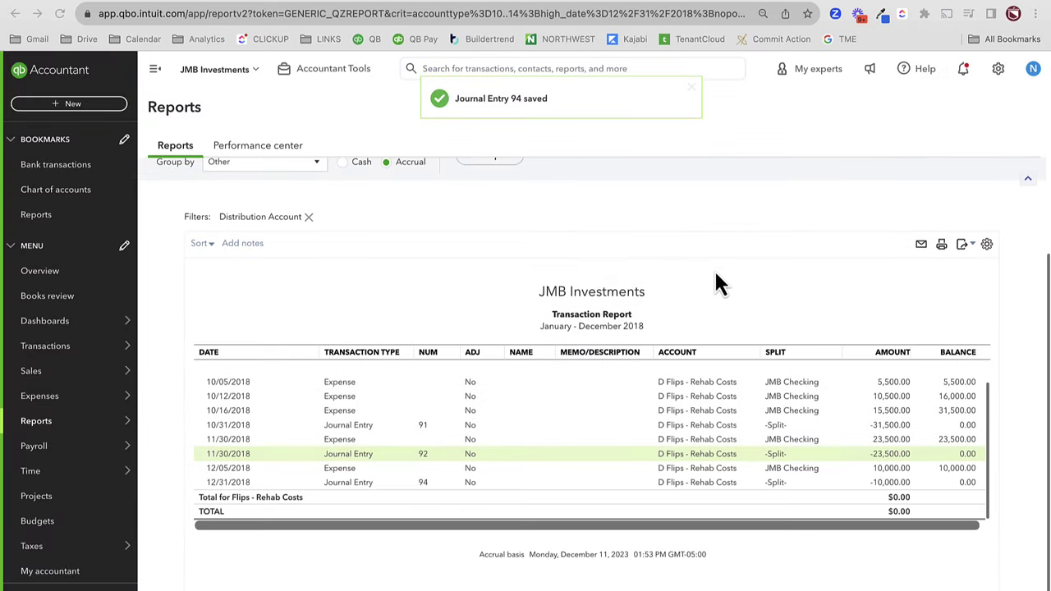
# - Return to the Balance Sheet as of December 31, 2018 and review the Flips in Progress, liabilities, equity and Net Income balances
pyautogui.click(194, 173)
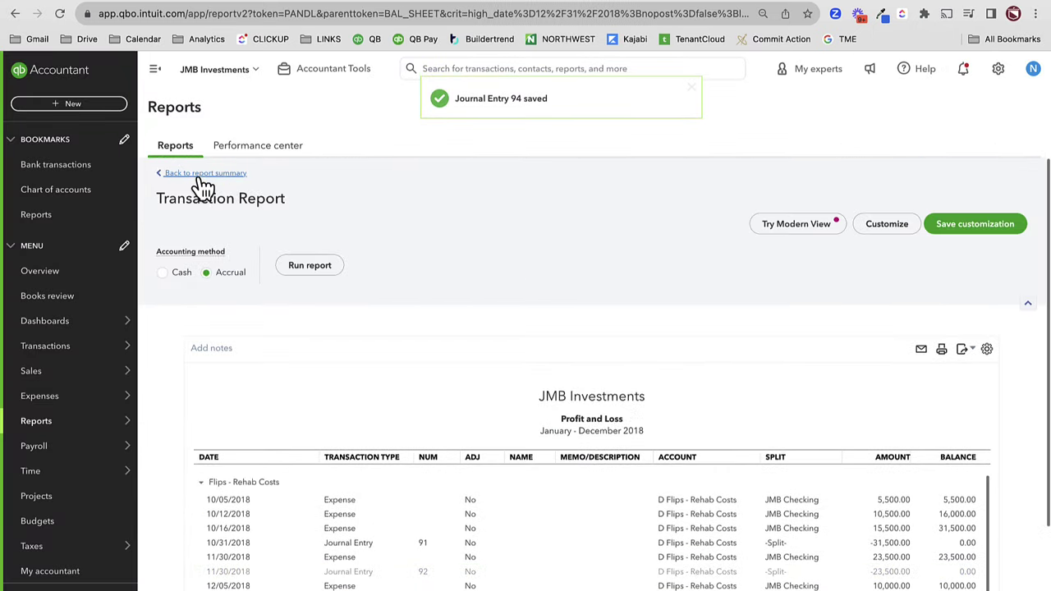
pyautogui.click(194, 174)
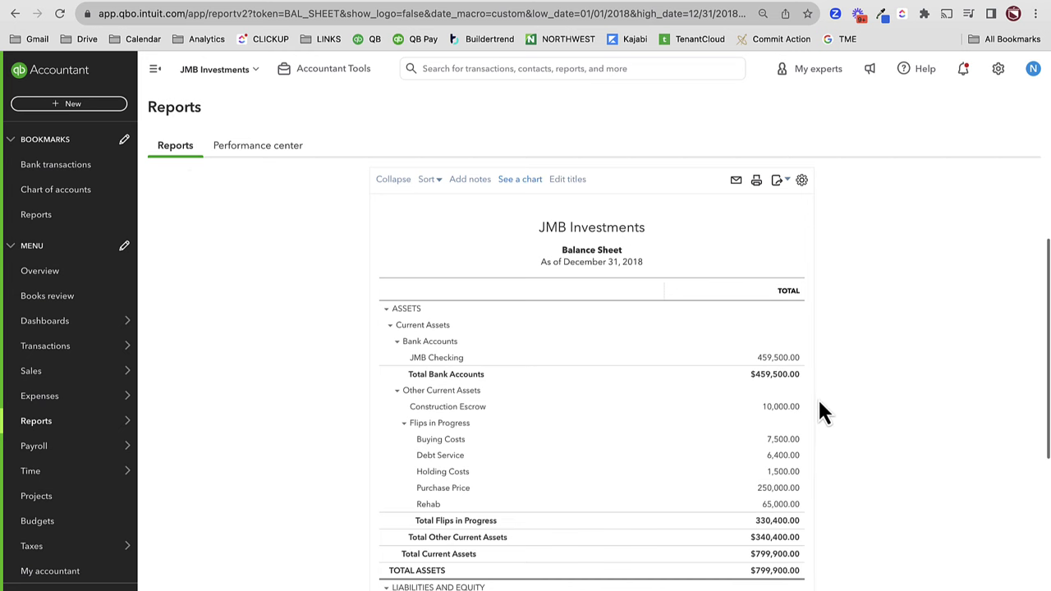
pyautogui.scroll(-5, 777, 468)
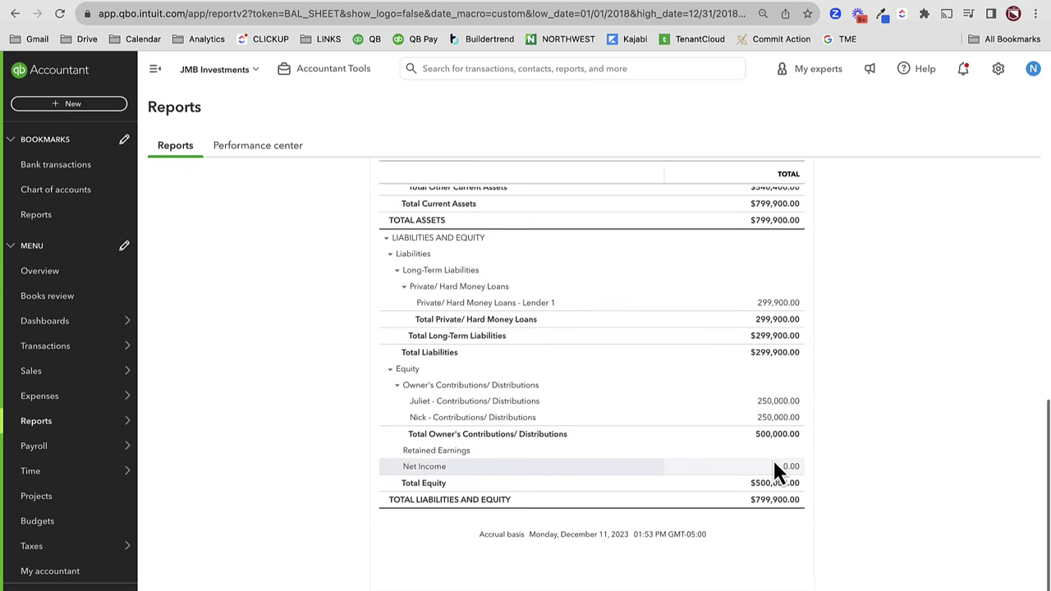
pyautogui.scroll(5, 772, 465)
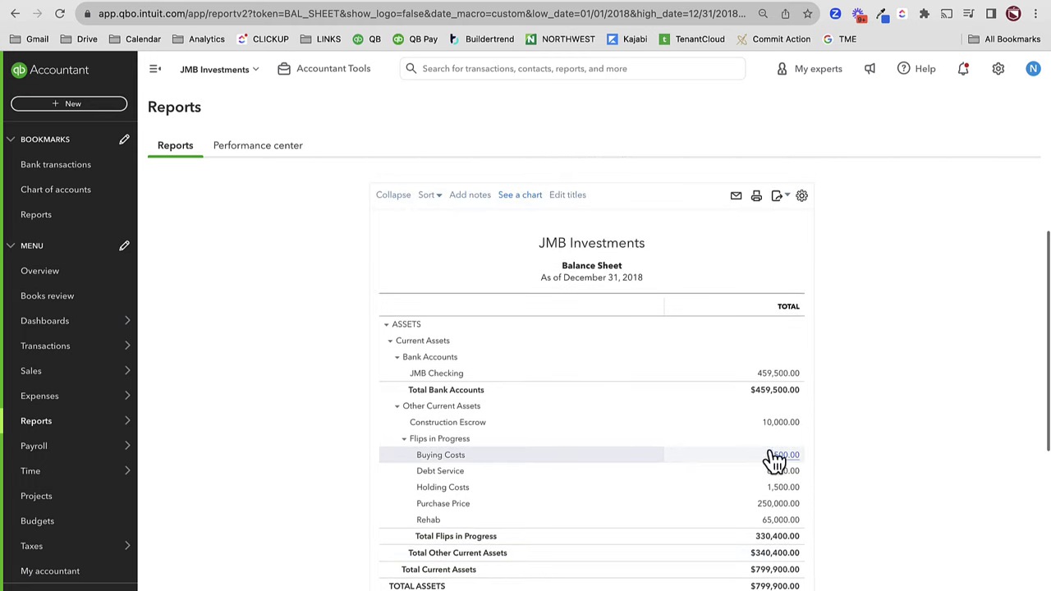
pyautogui.scroll(-3, 775, 460)
pyautogui.scroll(5, 778, 447)
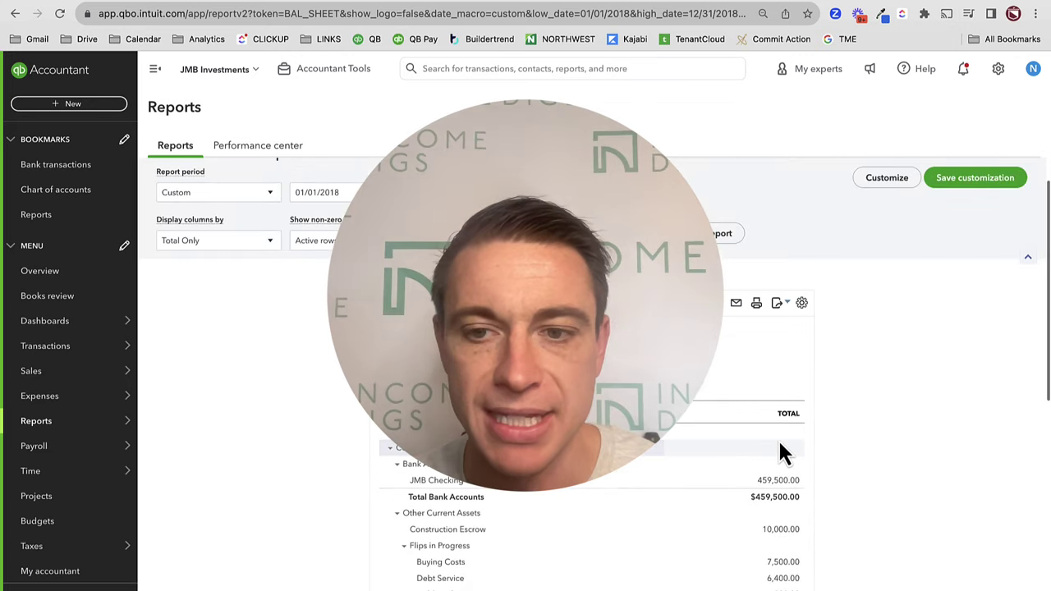
pyautogui.scroll(-2, 780, 450)
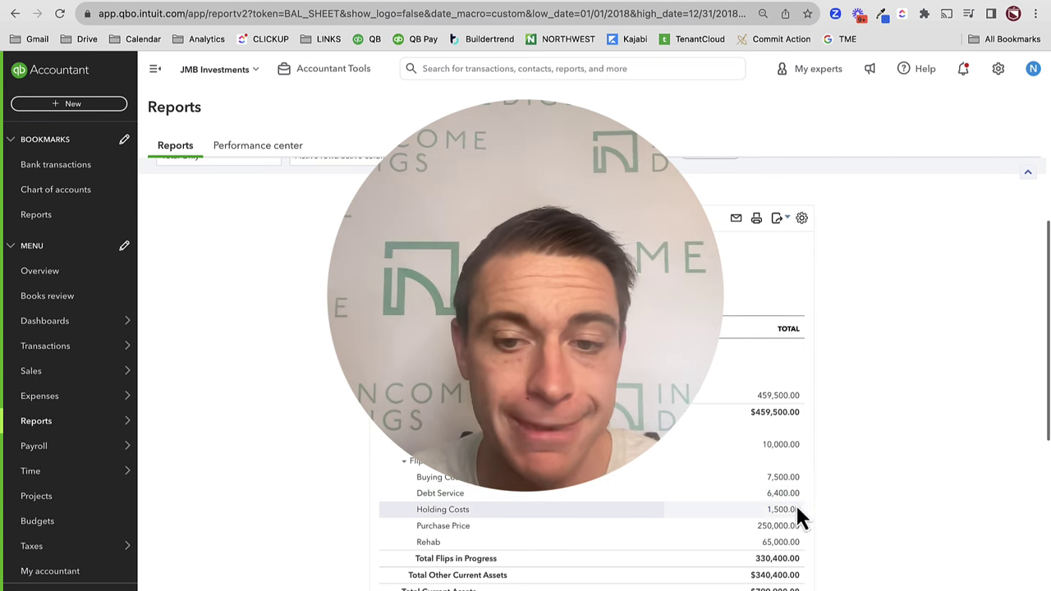
pyautogui.scroll(-5, 797, 507)
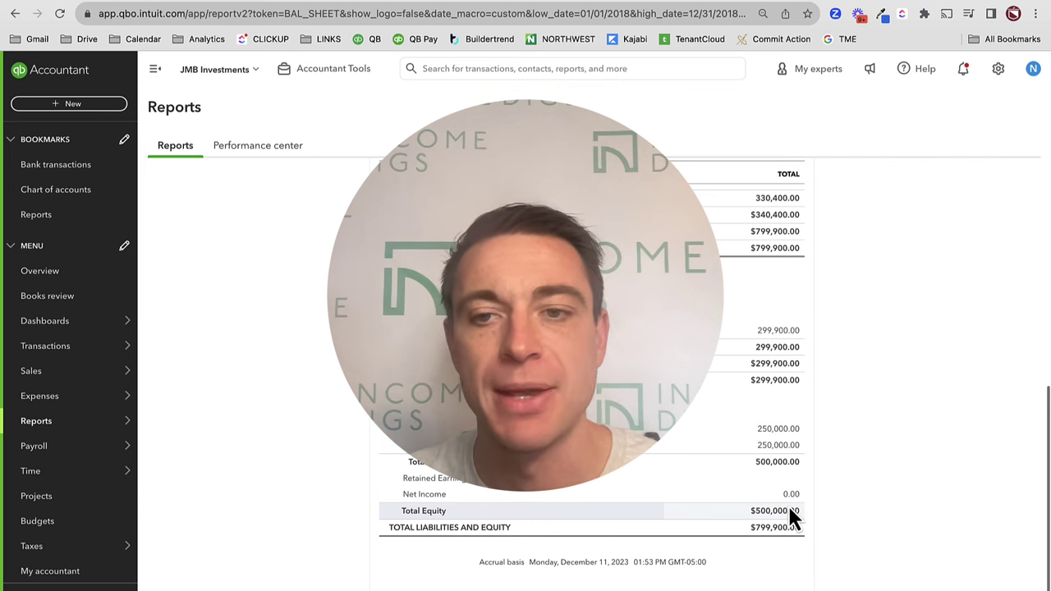
pyautogui.scroll(2, 779, 500)
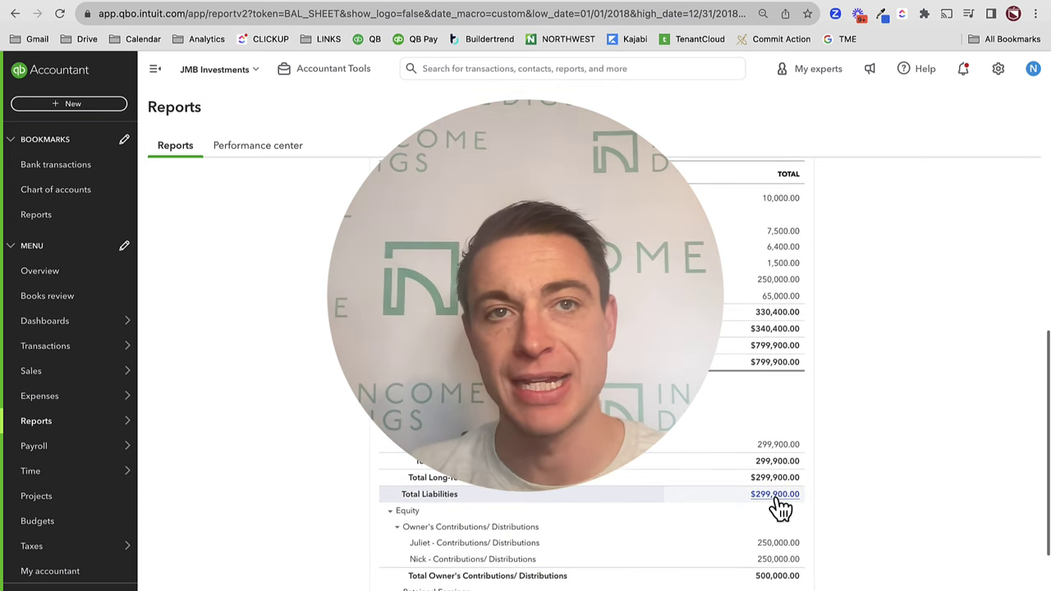